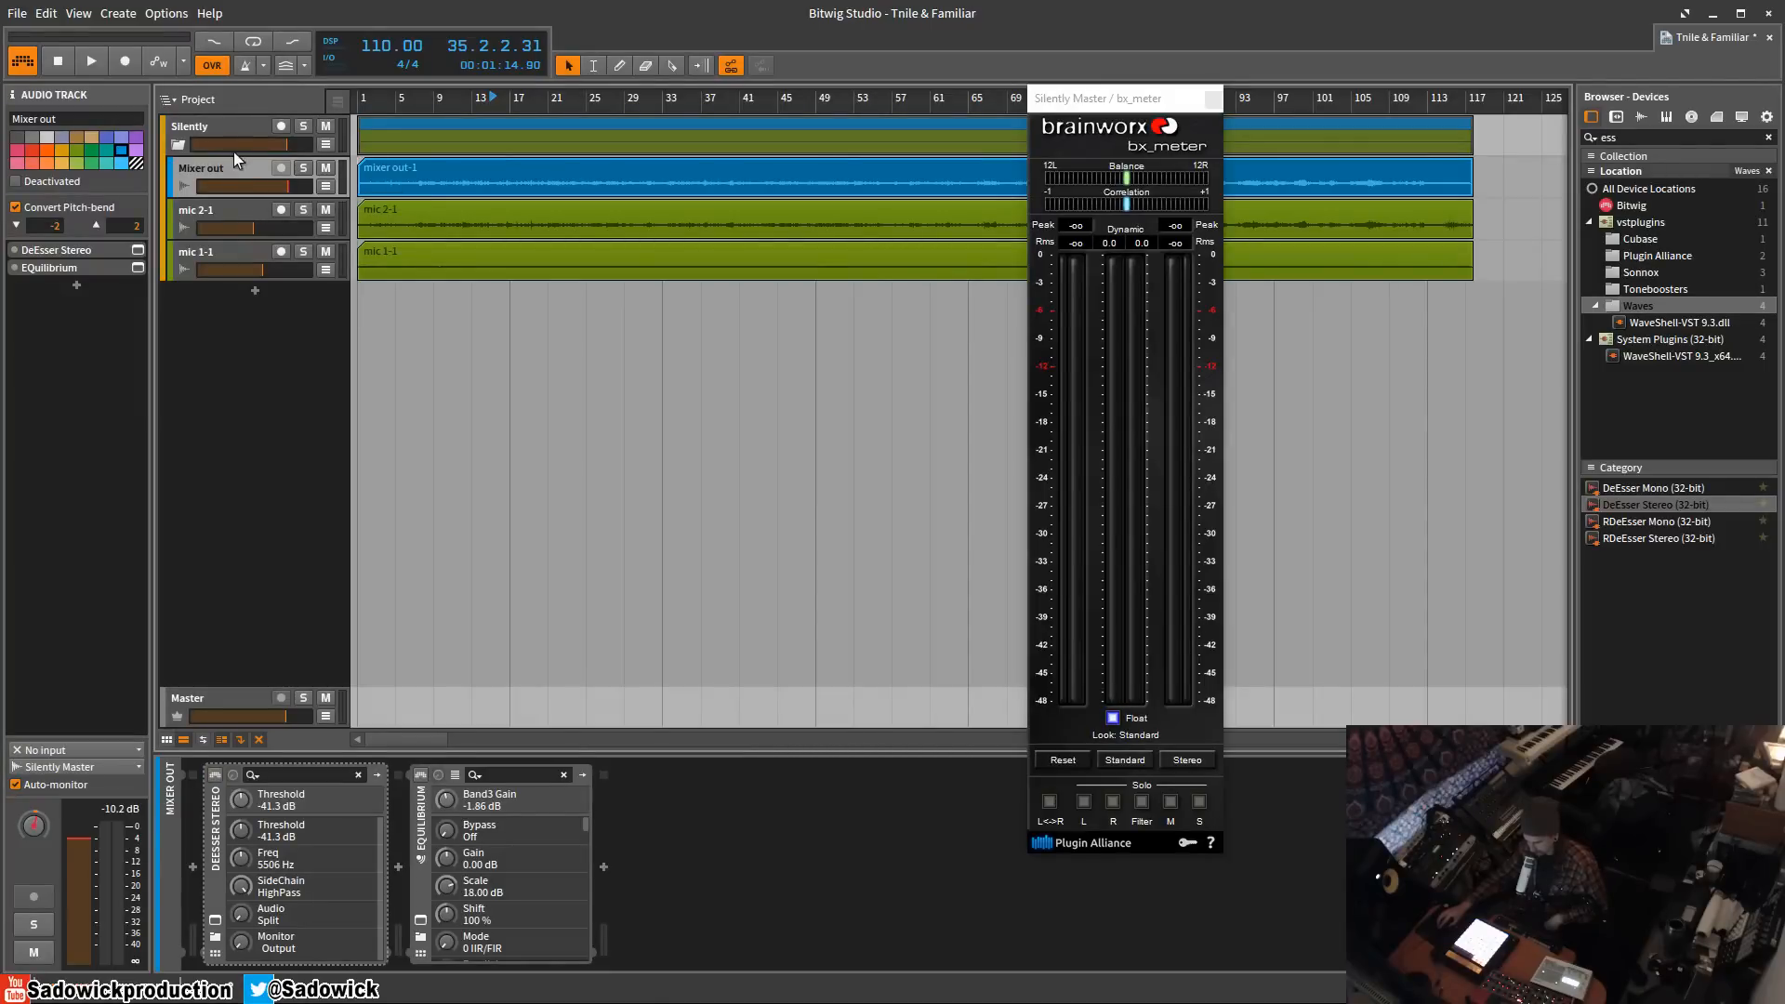
- Review the device chains of the Silently group and its Mixer out, mic 2-1 and mic 1-1 tracks
click(220, 122)
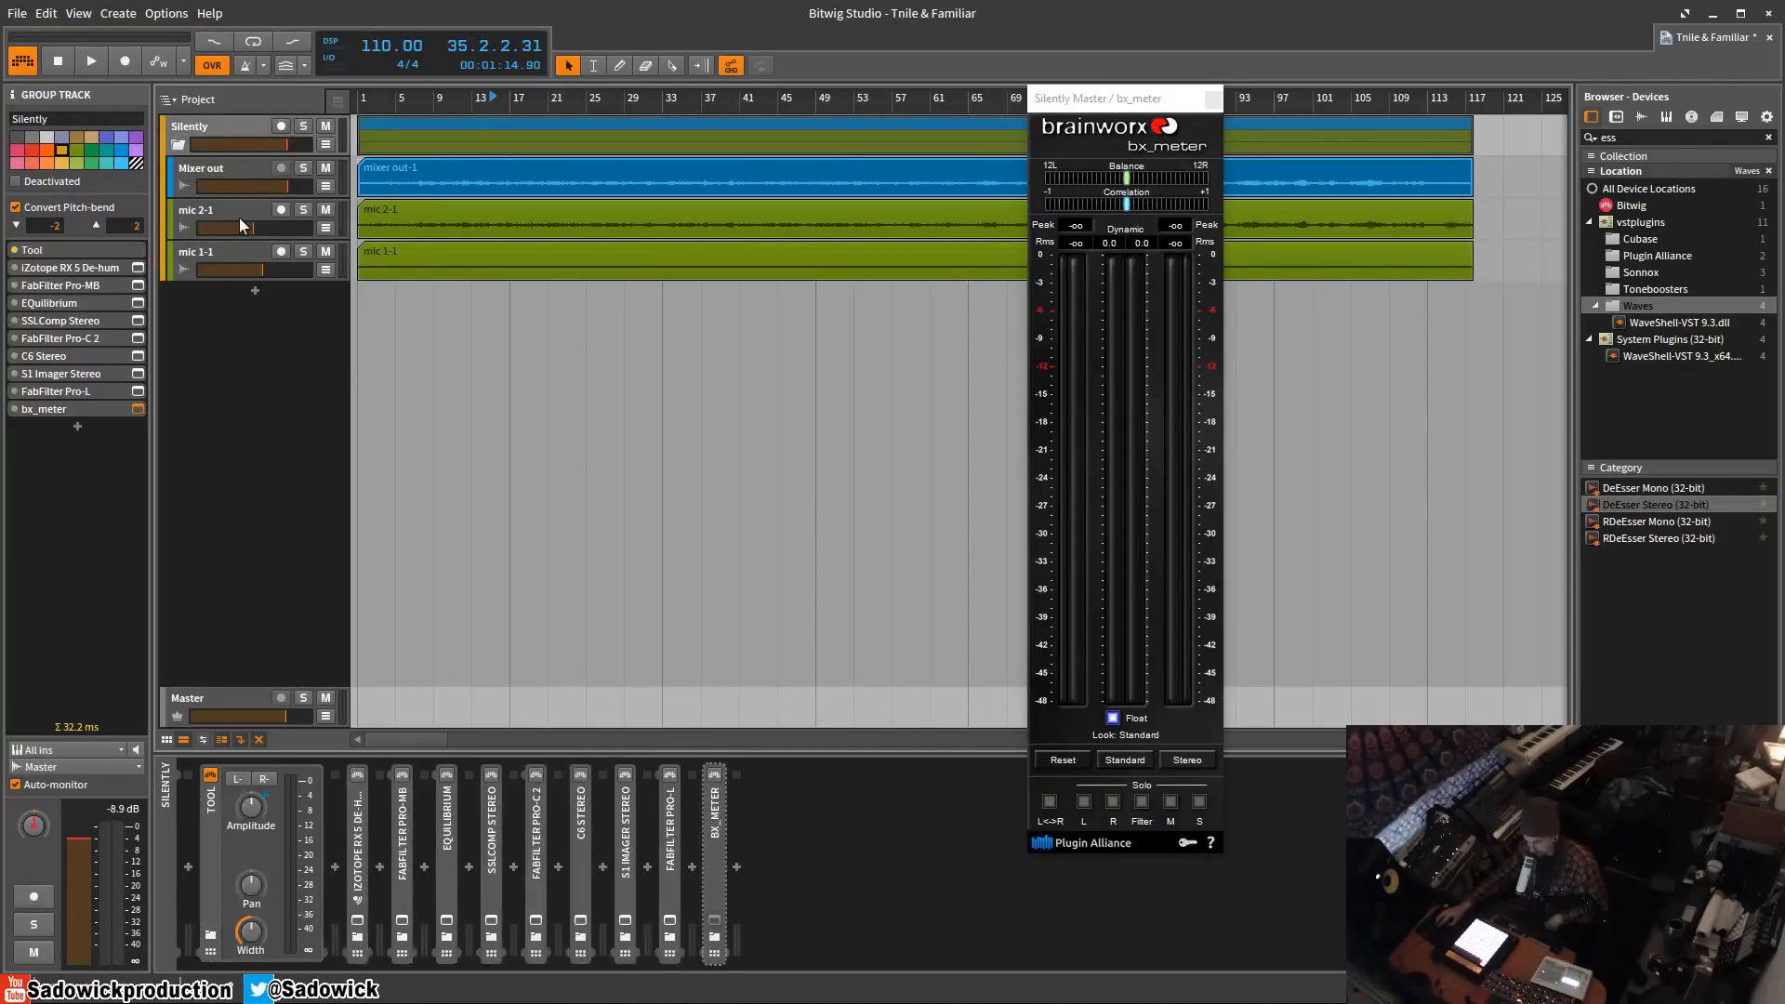
click(219, 169)
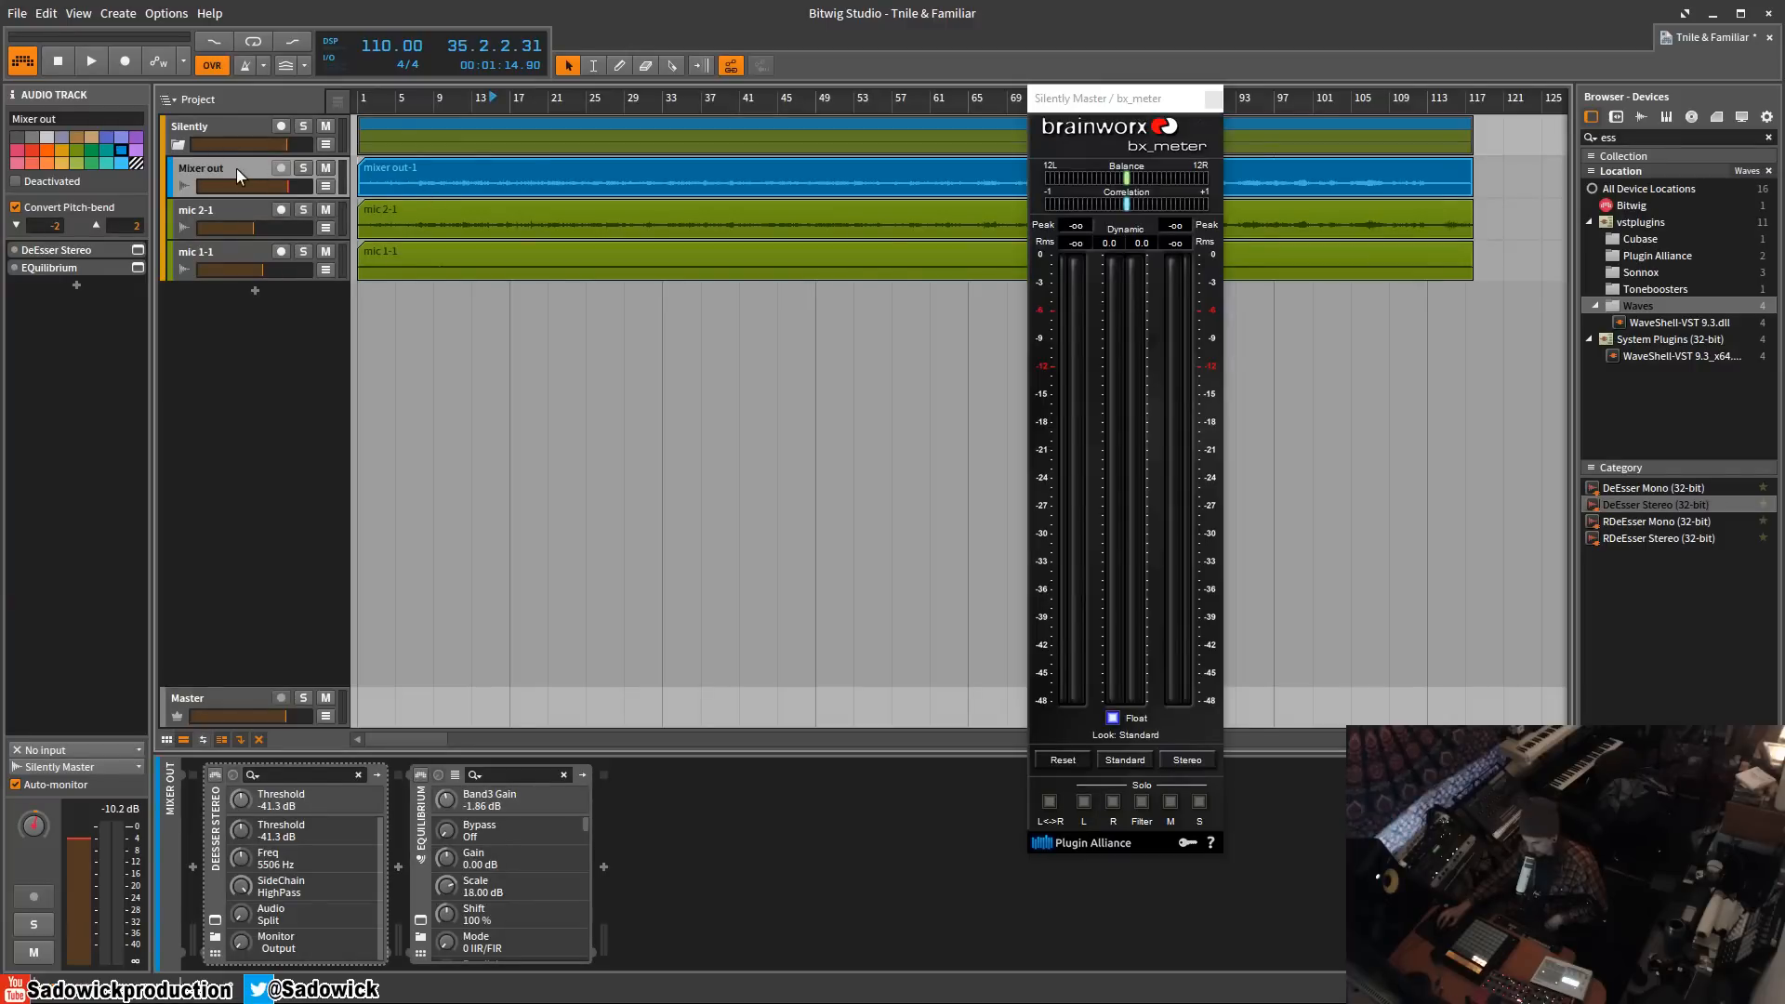
click(231, 208)
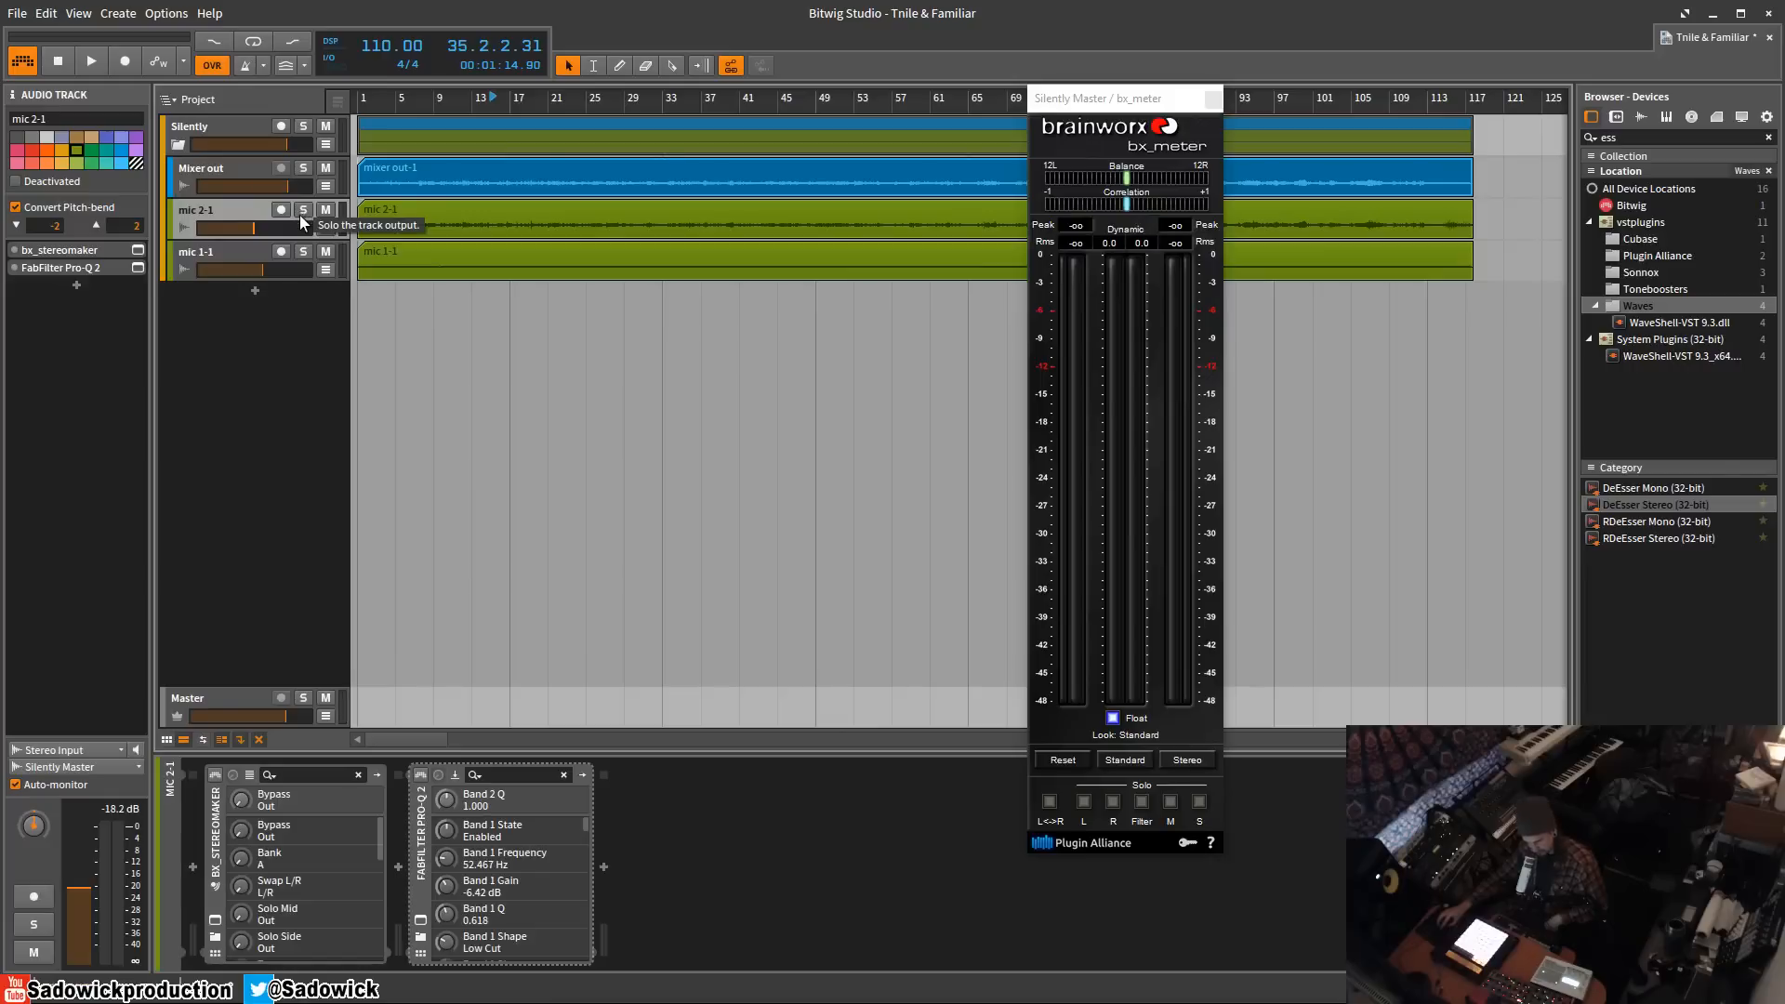
click(213, 253)
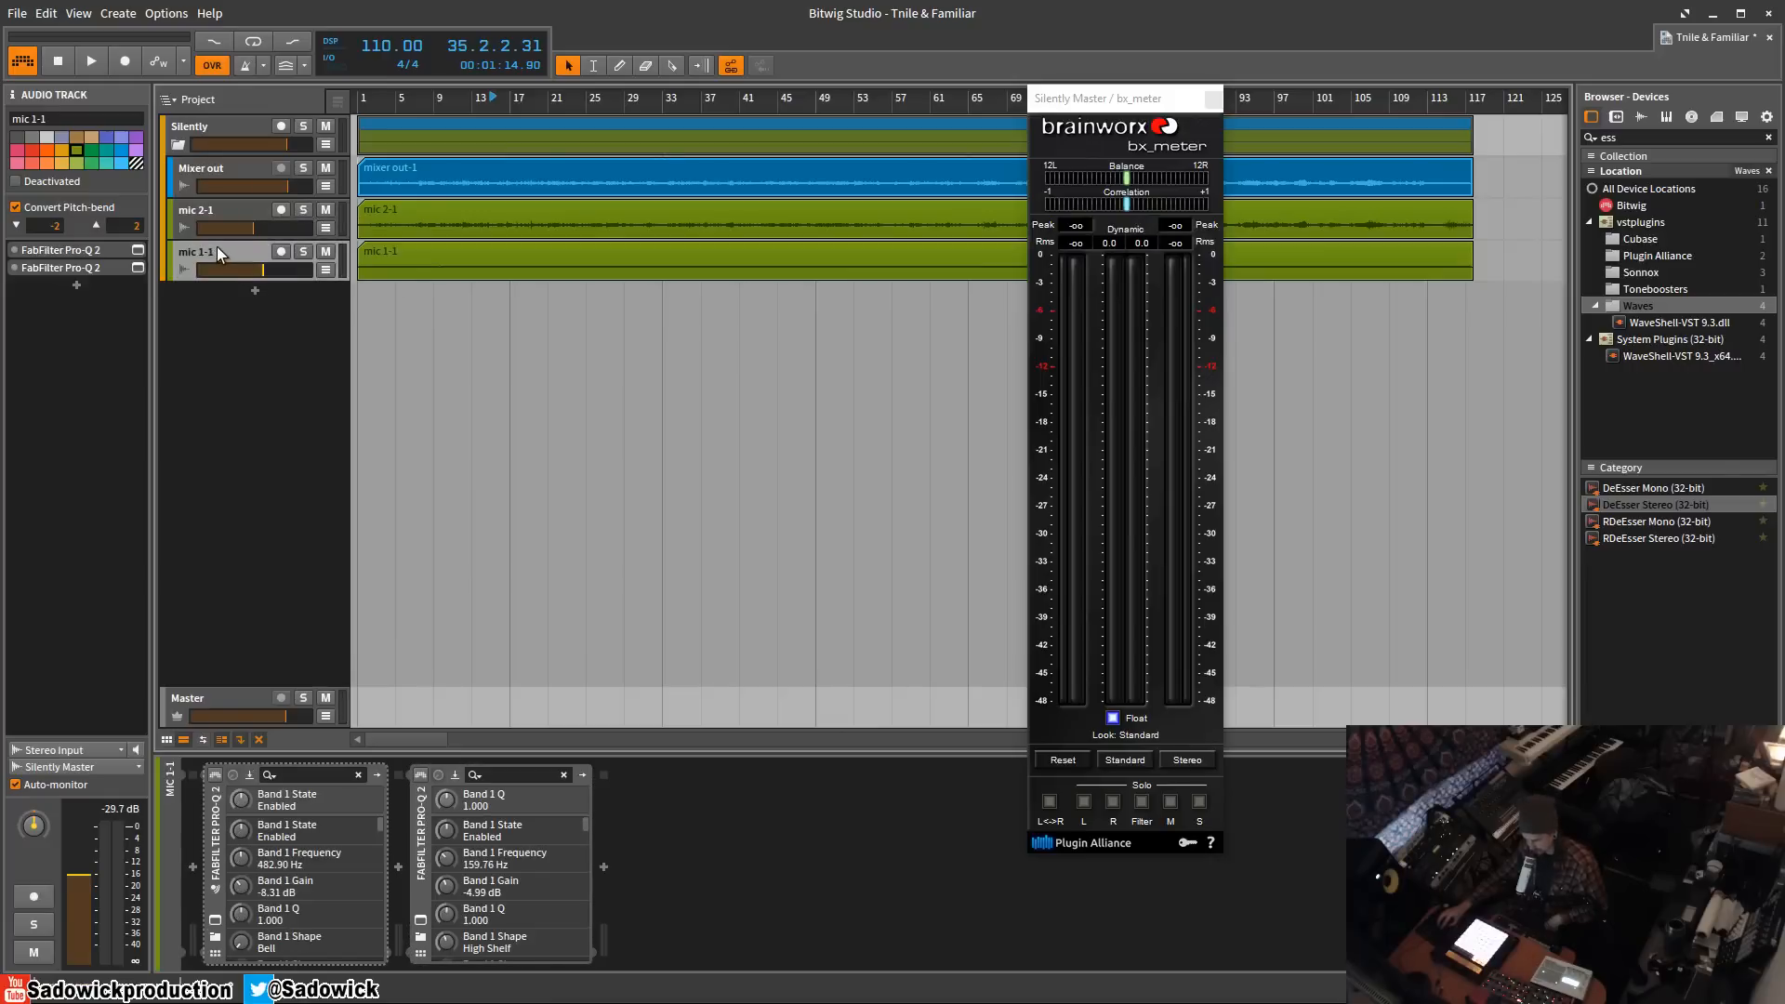
click(212, 126)
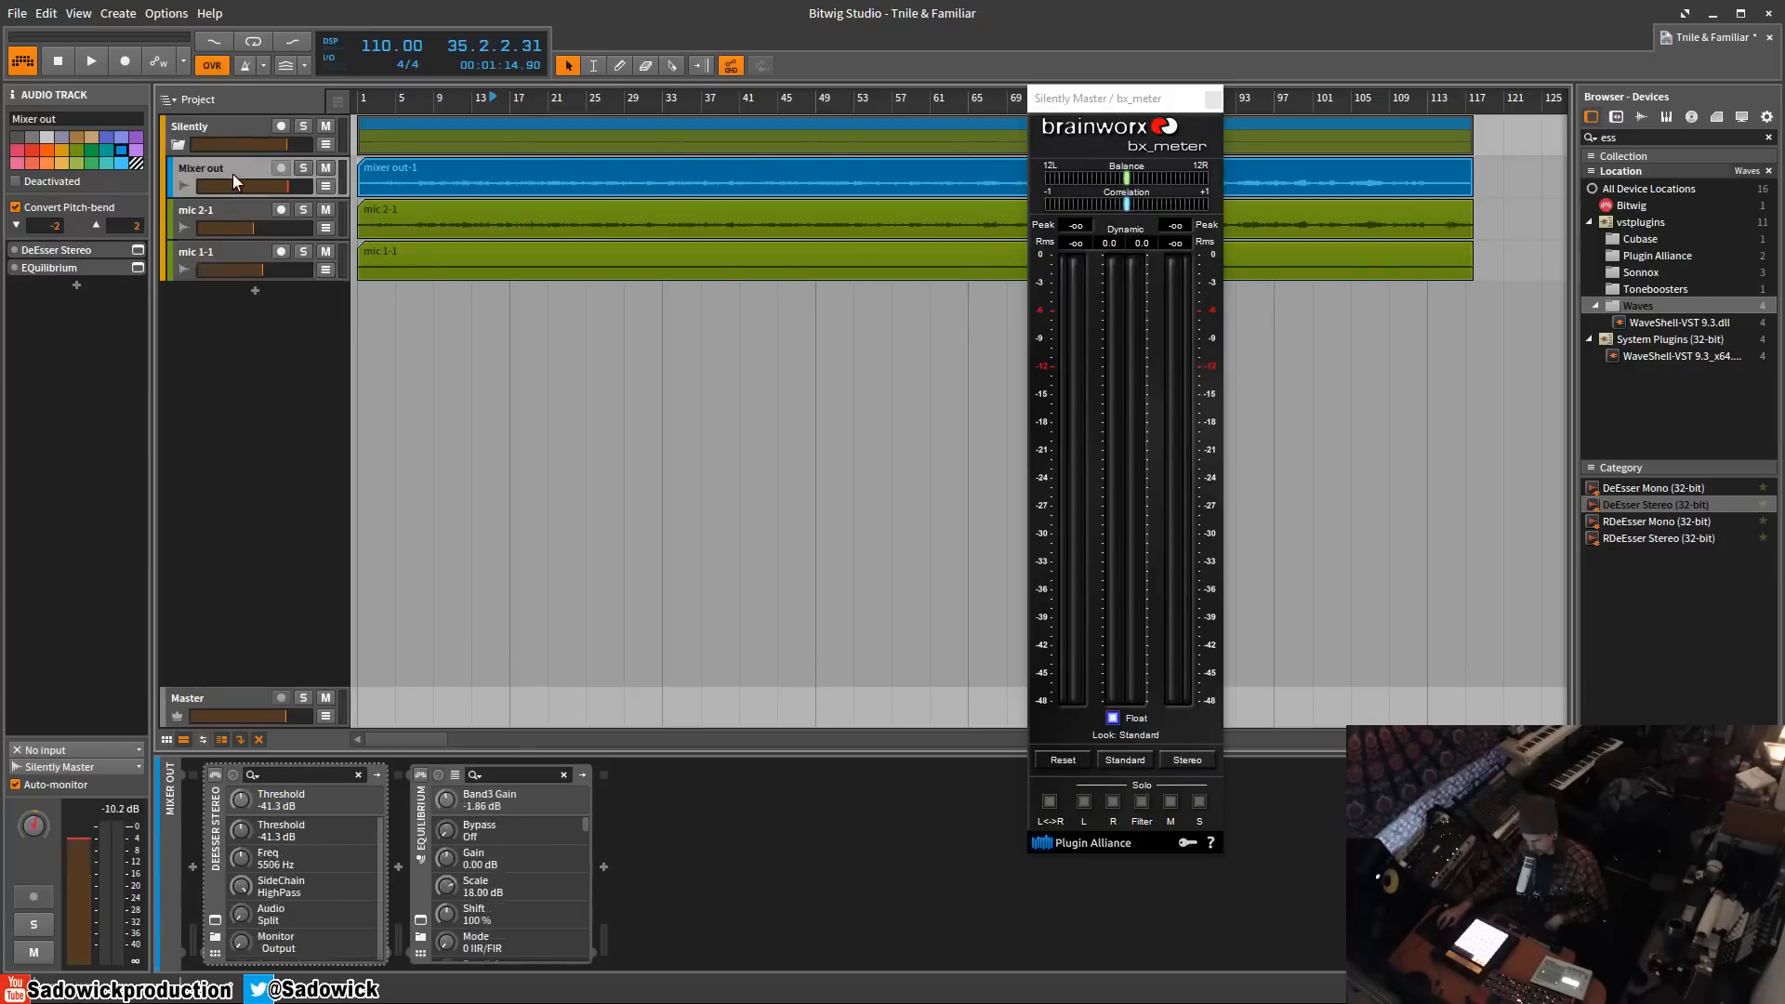
click(242, 165)
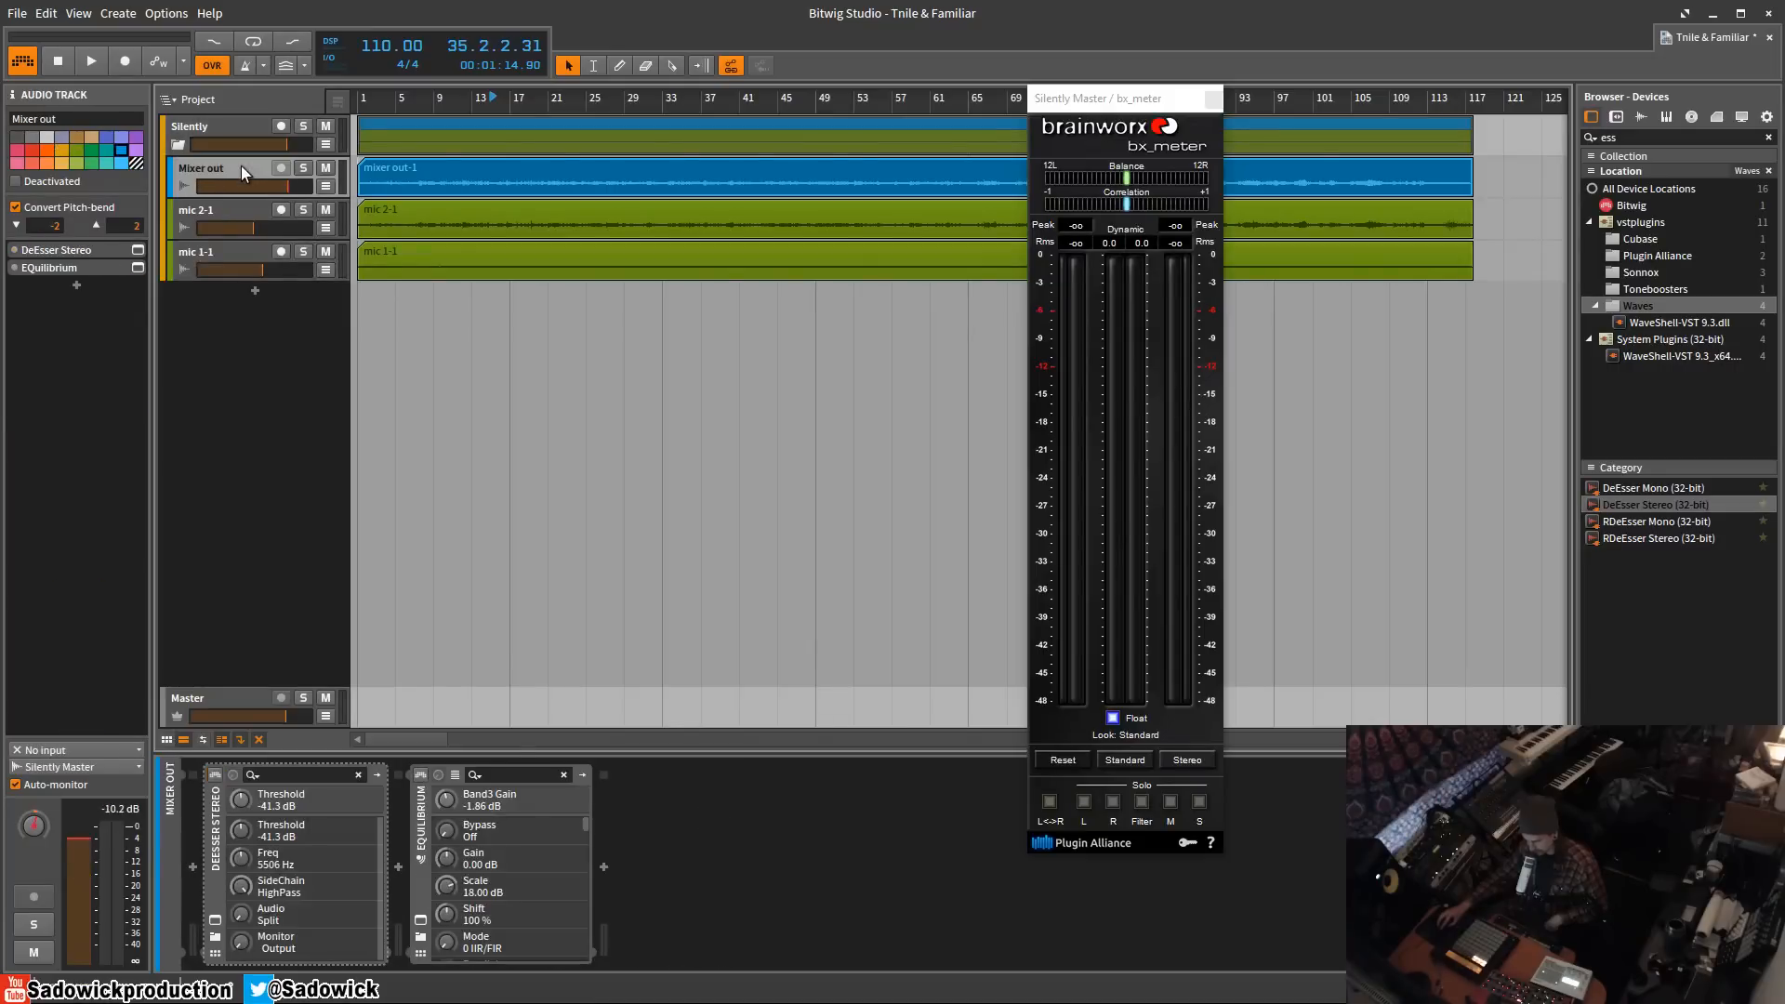
- Move the bx_meter window clear of the arrangement clips, keeping the Mixer out track selected
drag(1129, 100, 1688, 37)
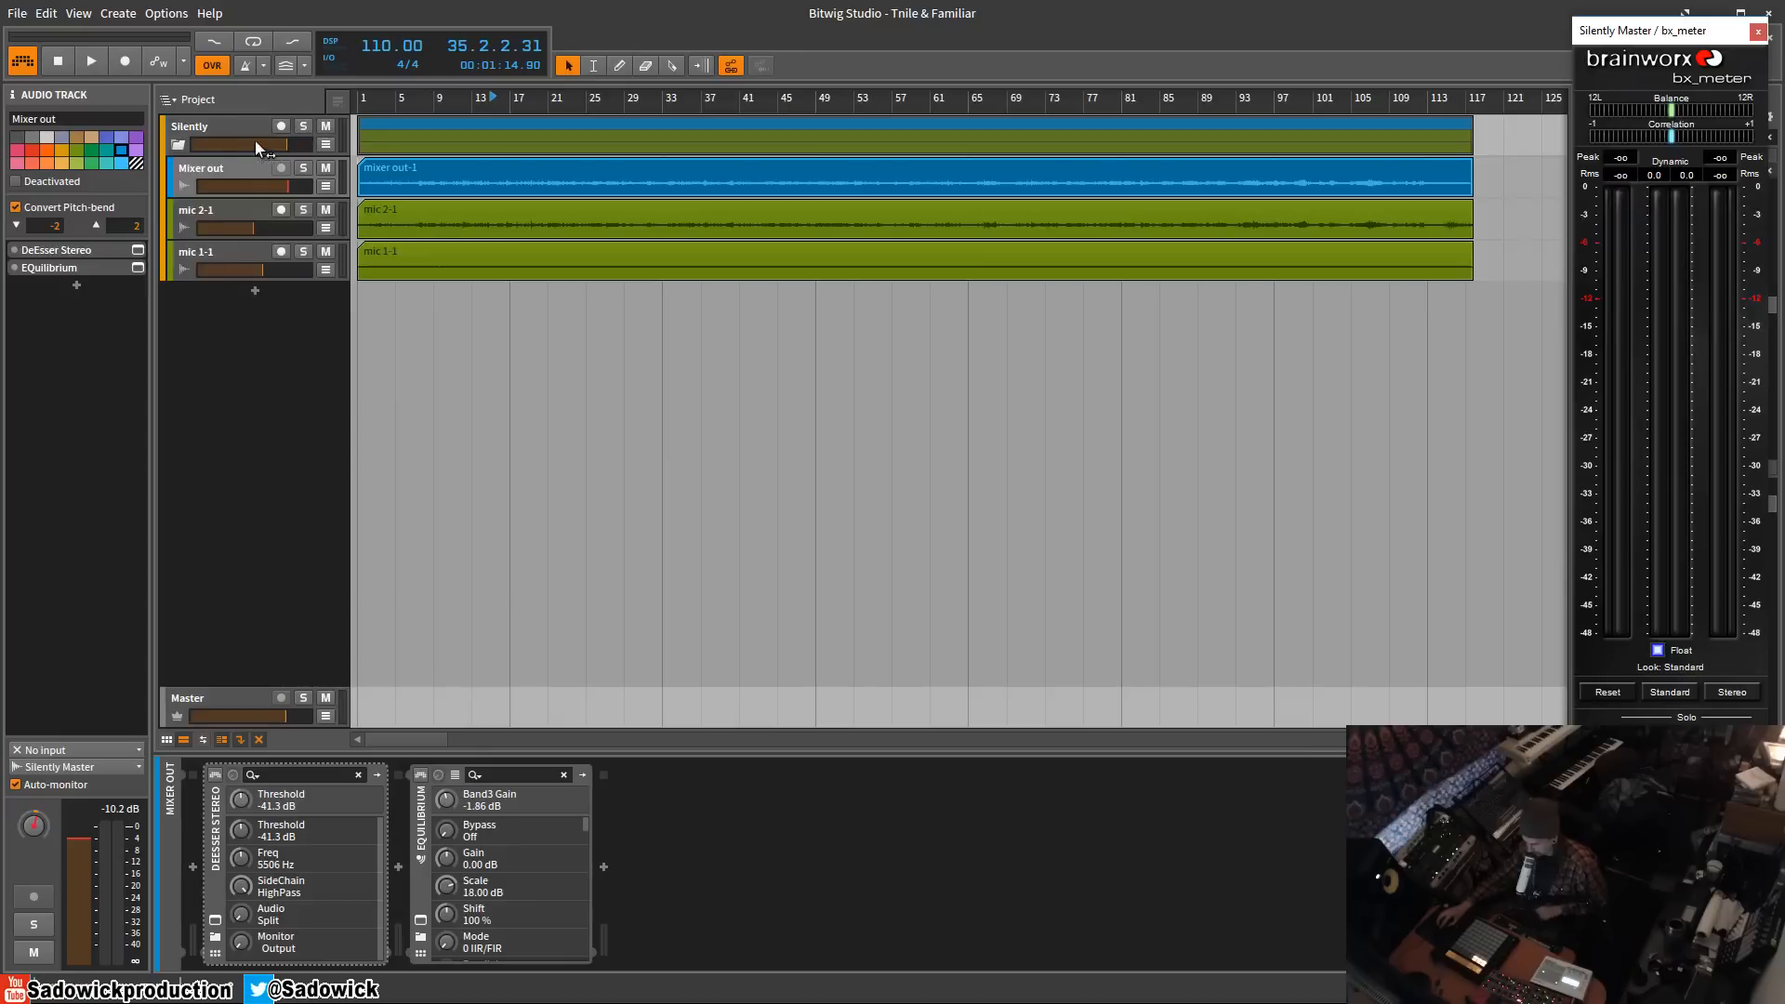
click(279, 160)
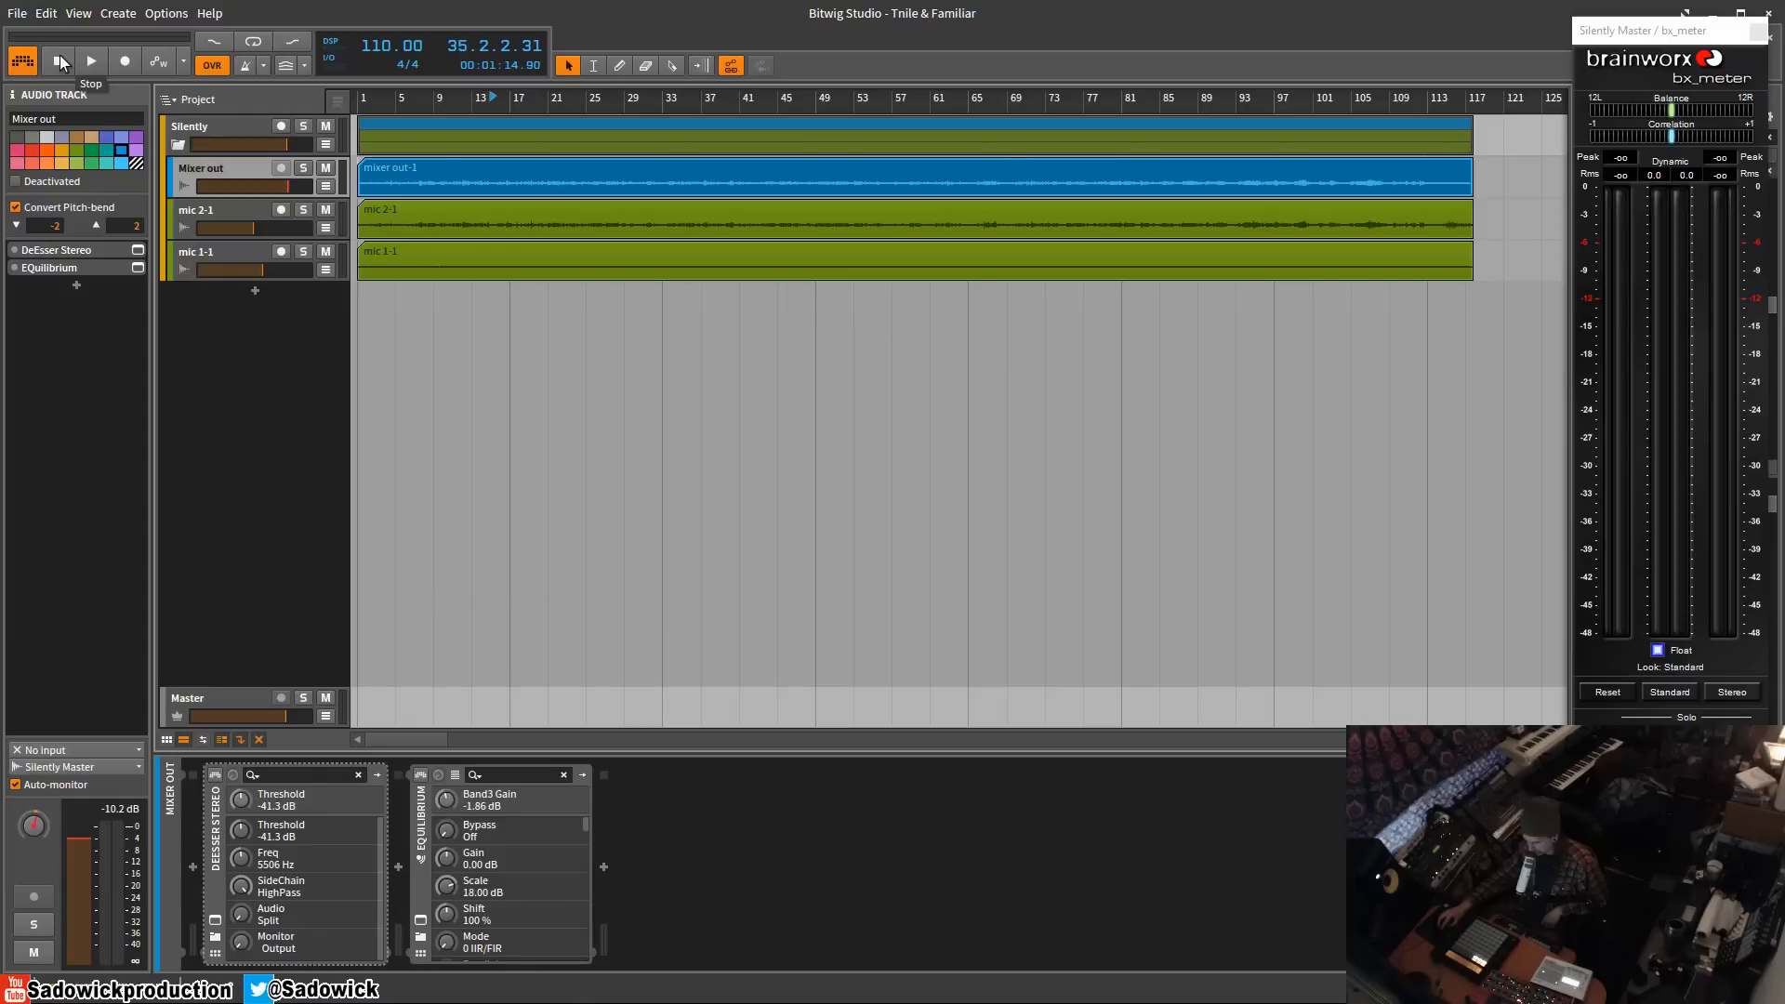
- Solo the Mixer out track and audition it, restarting playback from the beginning of the song
click(307, 169)
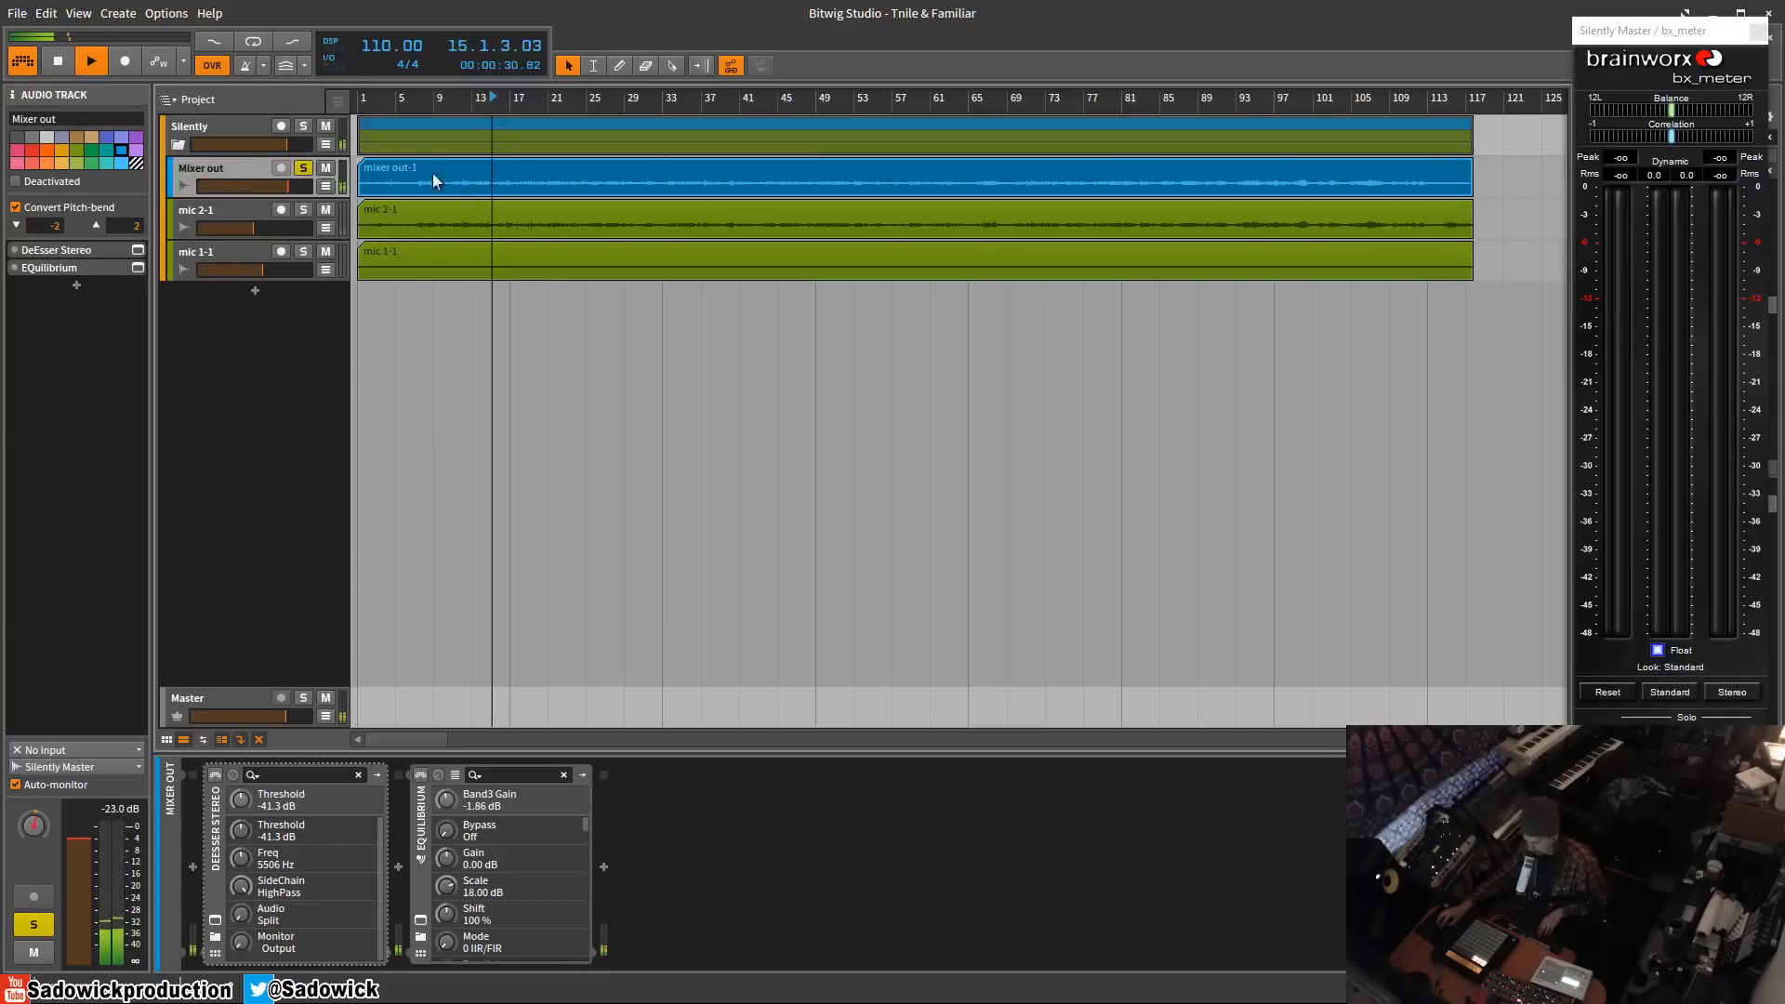
key(space)
click(61, 61)
click(91, 61)
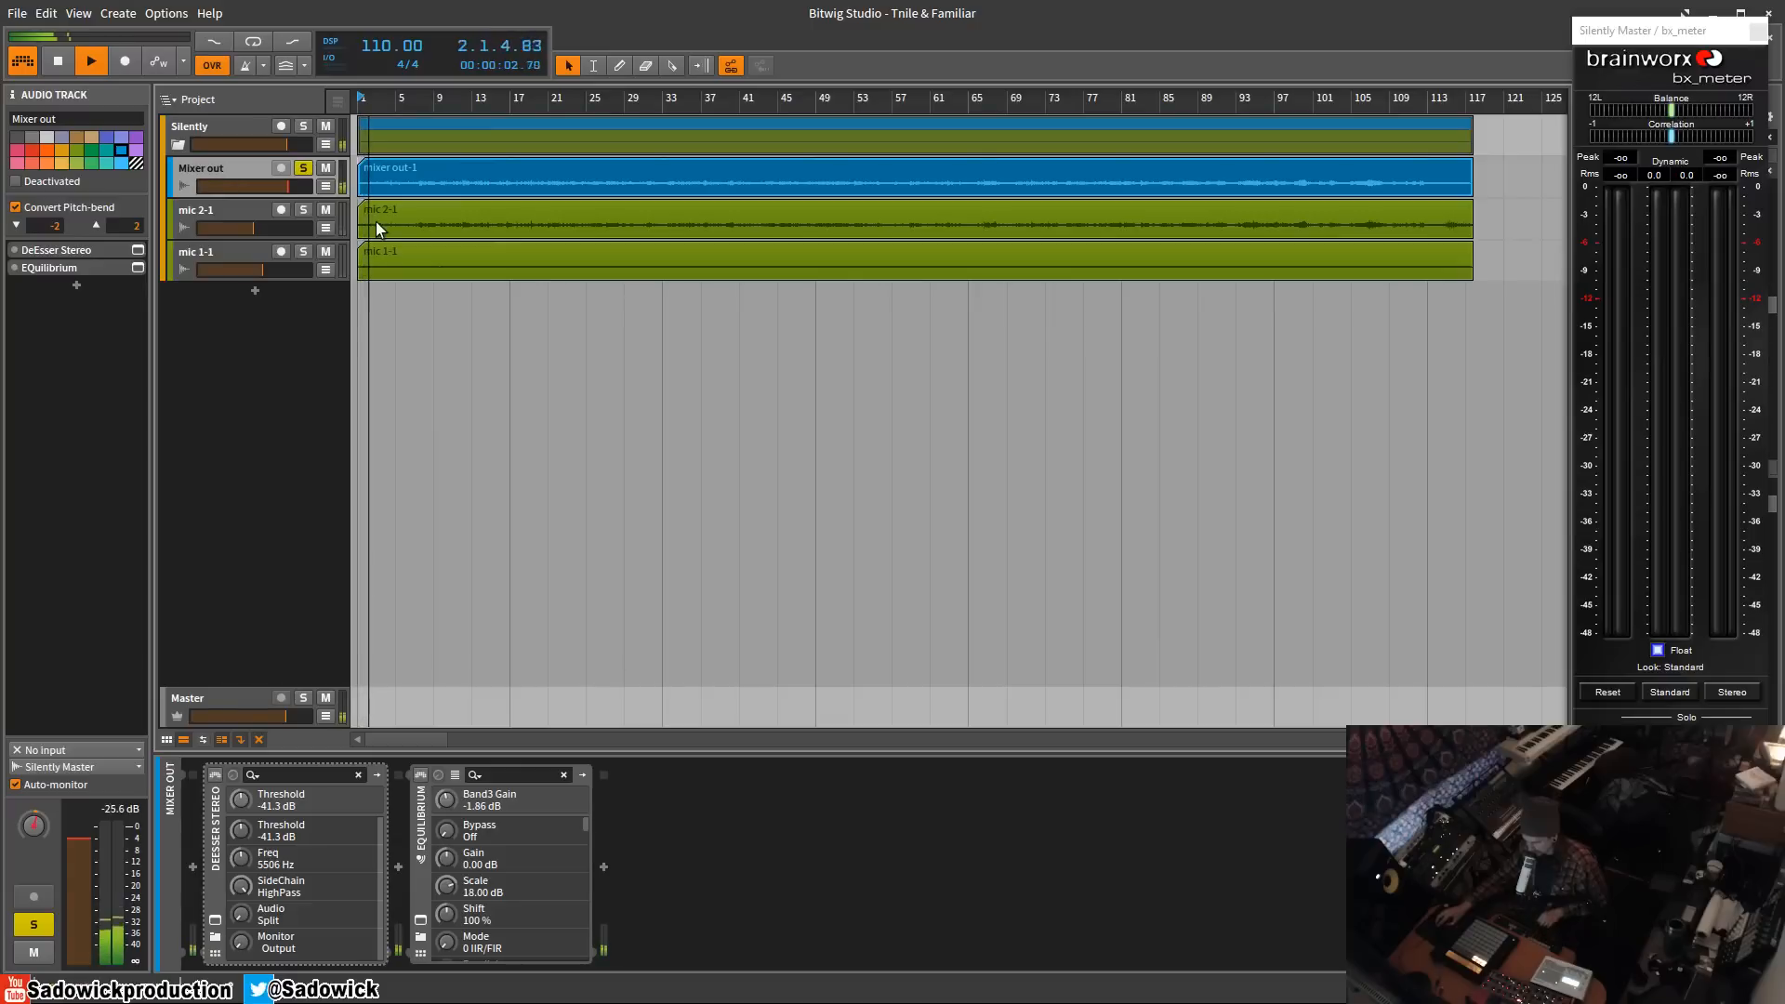
key(space)
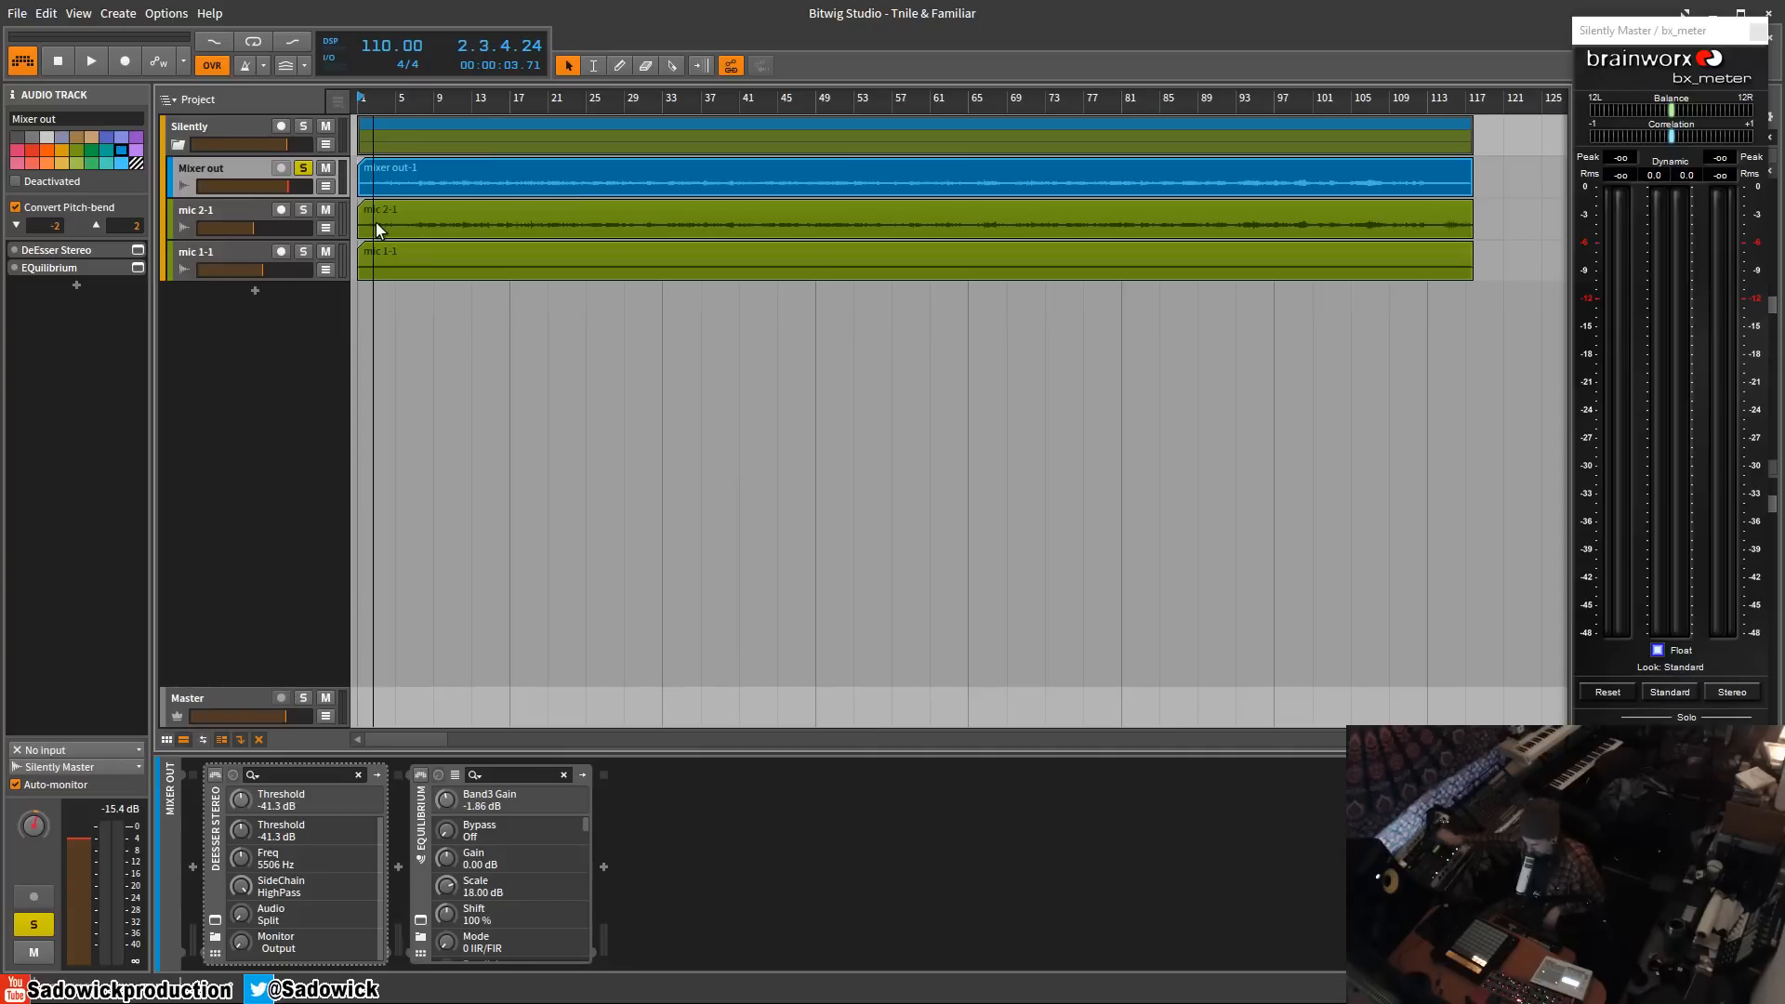
- Unsolo the Mixer out track and listen to all tracks together, stopping playback at the end of the audition
click(304, 170)
key(space)
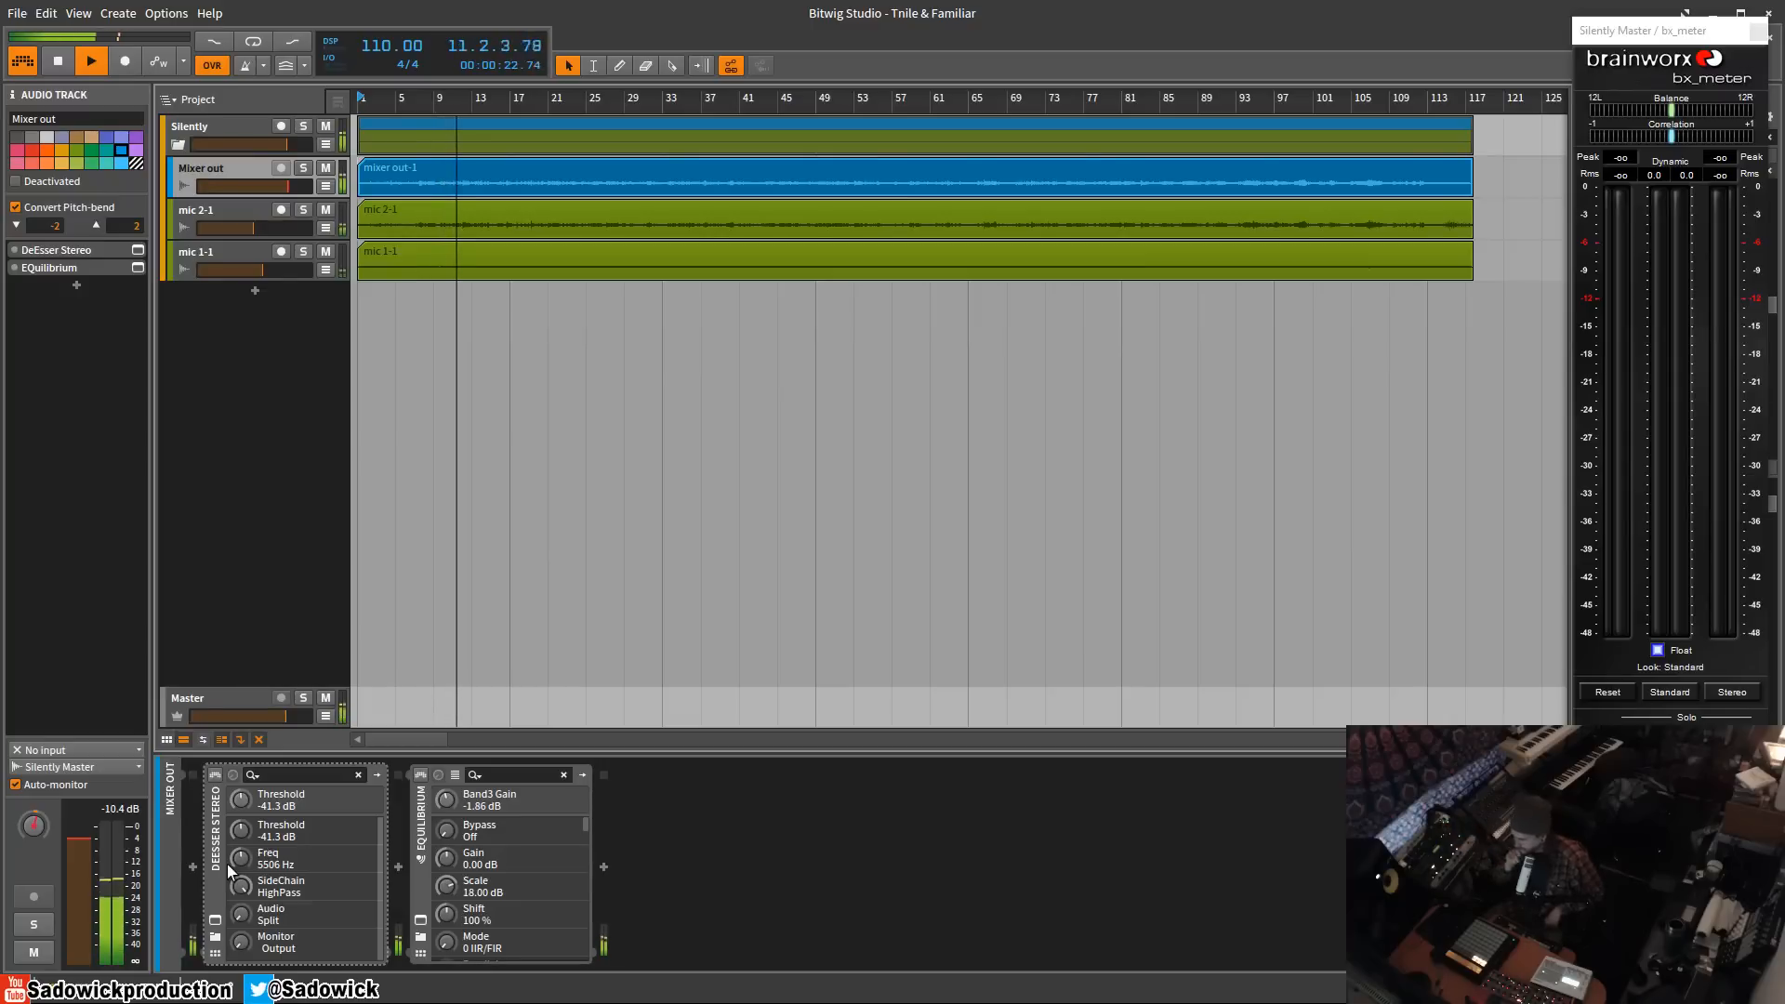
click(58, 63)
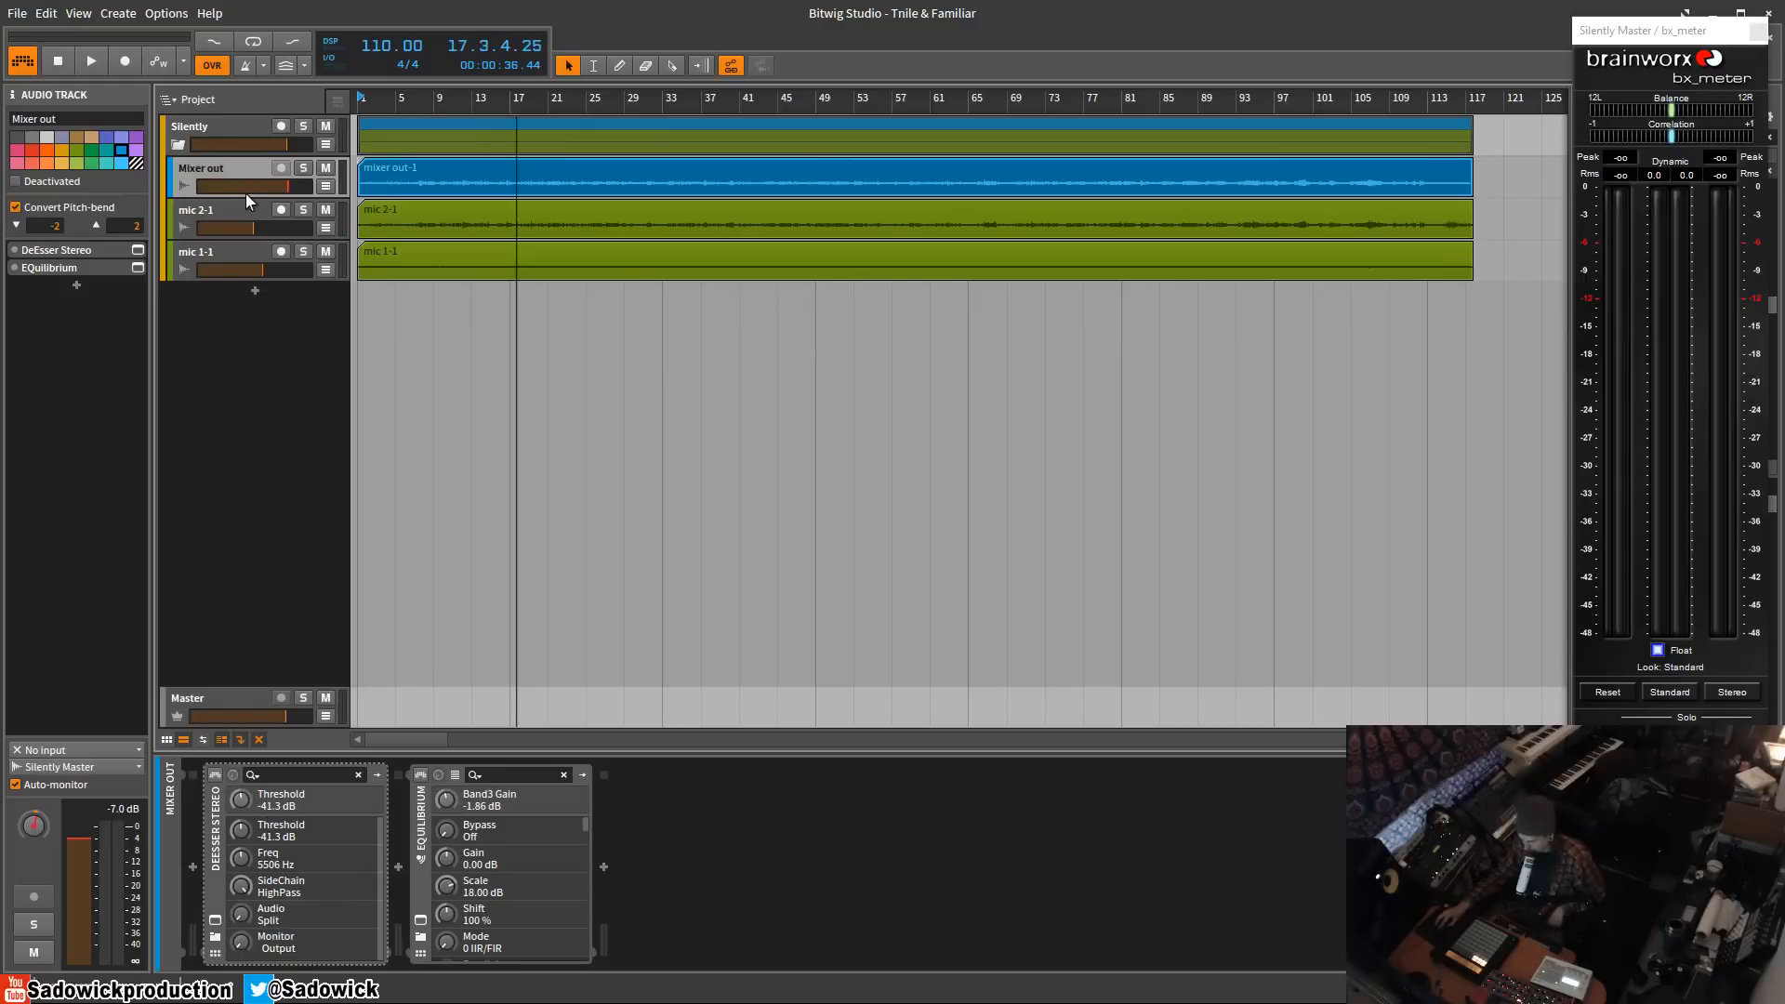
- Examine the DeEsser Stereo settings on the Mixer out track in the plugin window, and close it
click(215, 922)
drag(1295, 269, 806, 300)
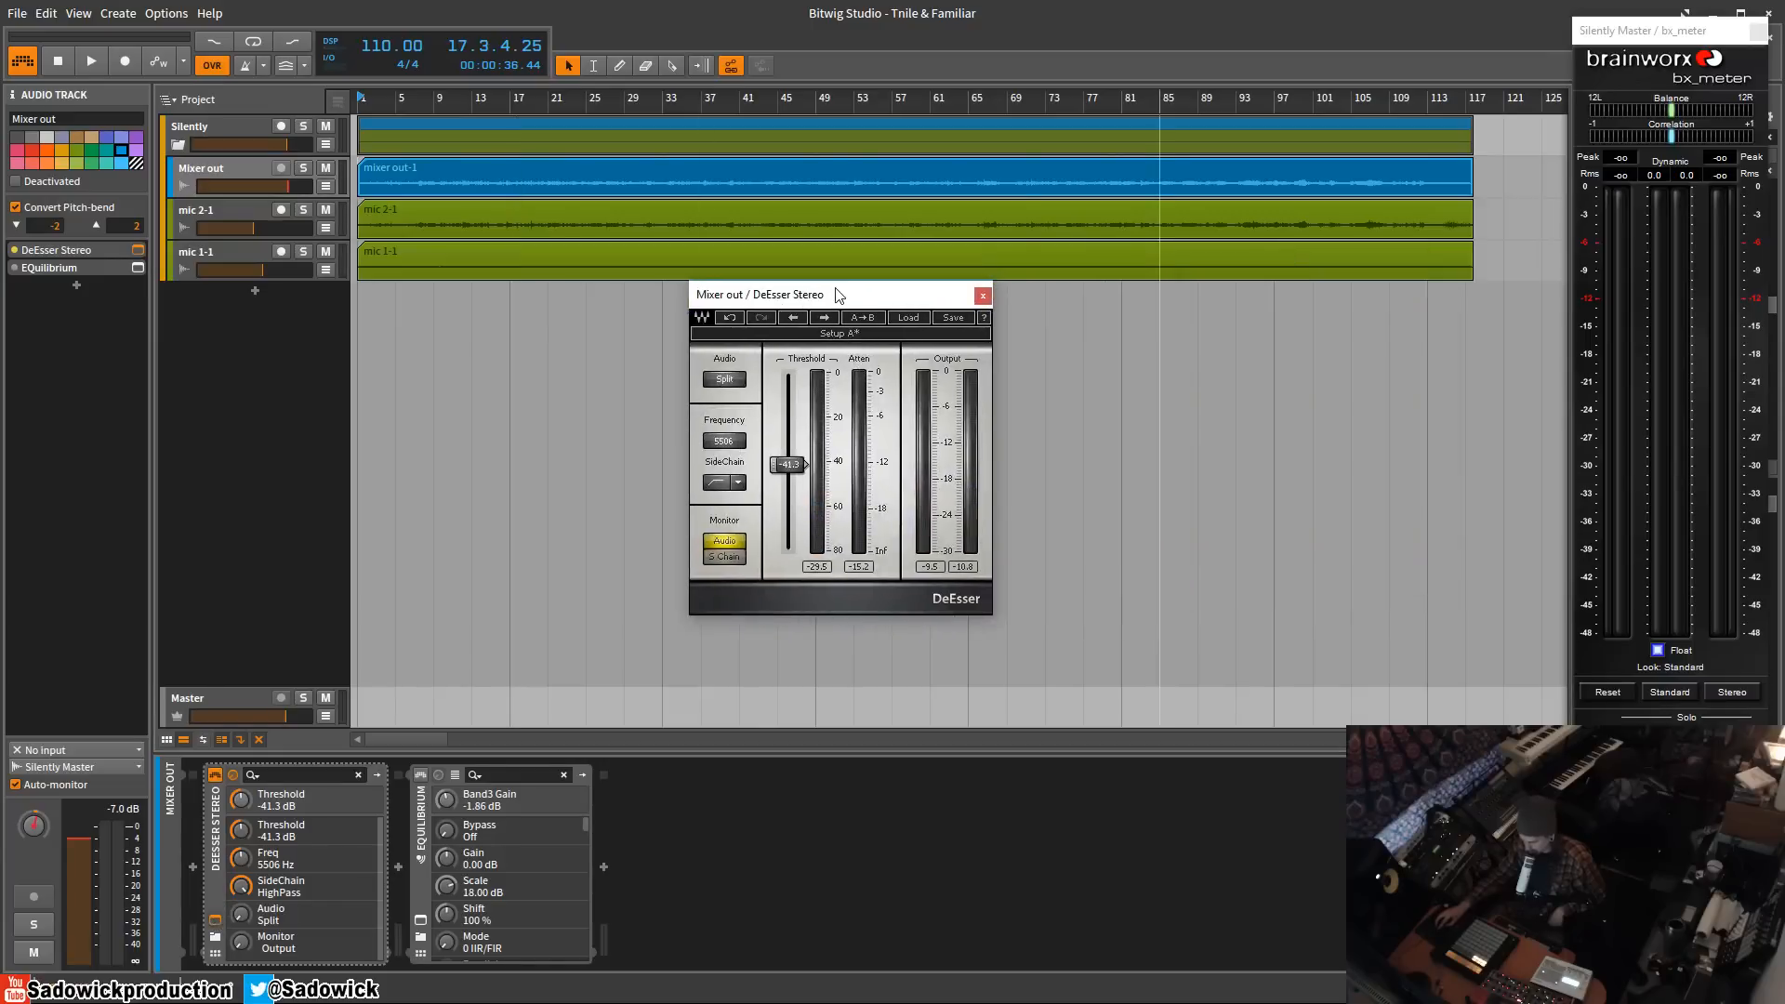
drag(832, 294, 865, 316)
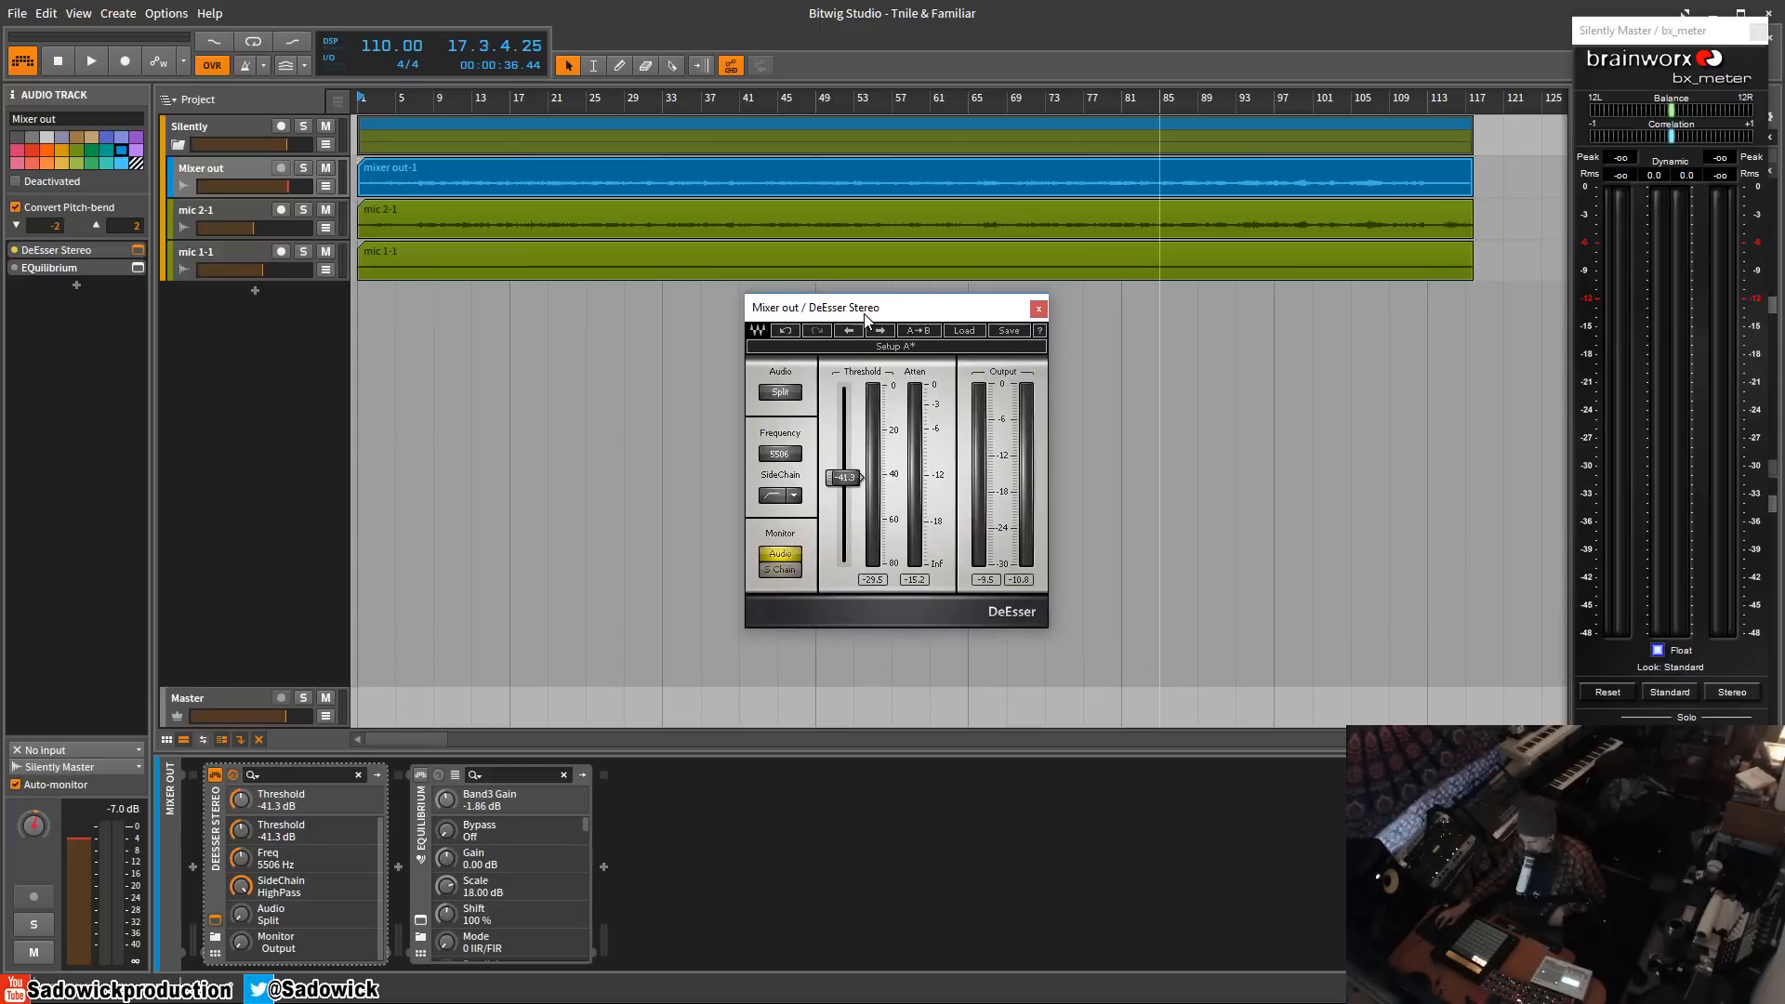
drag(1035, 314, 1054, 348)
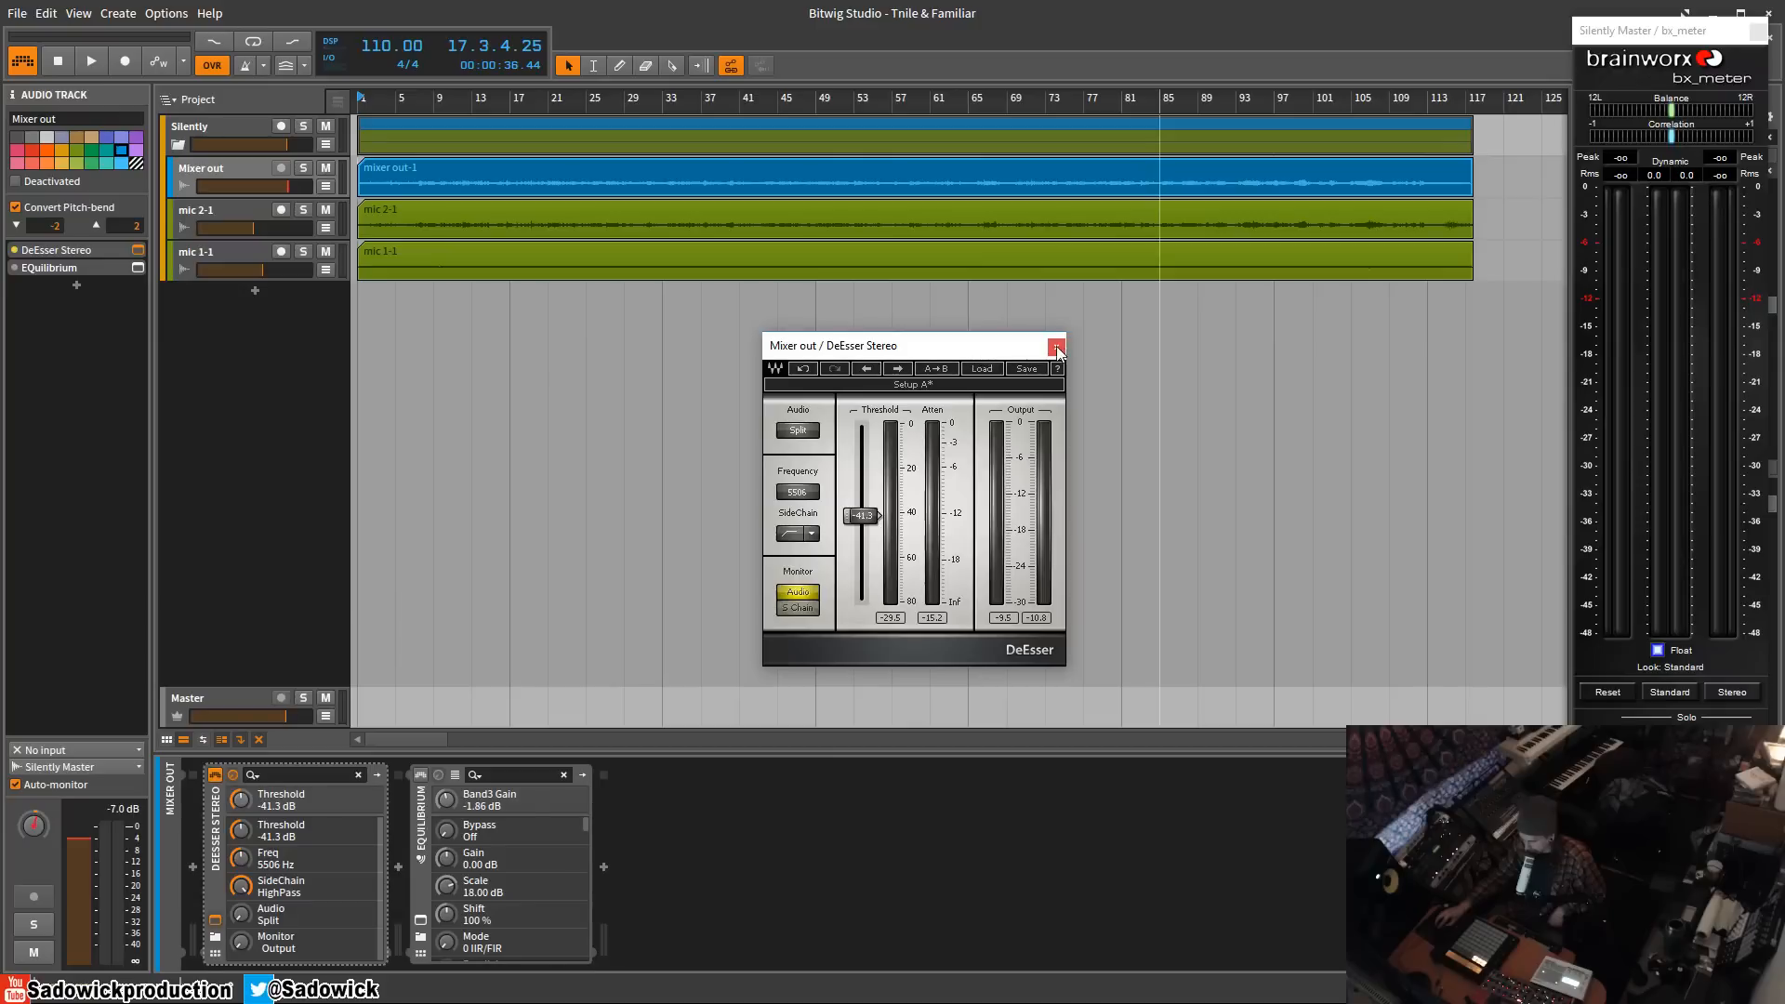
drag(934, 351, 890, 308)
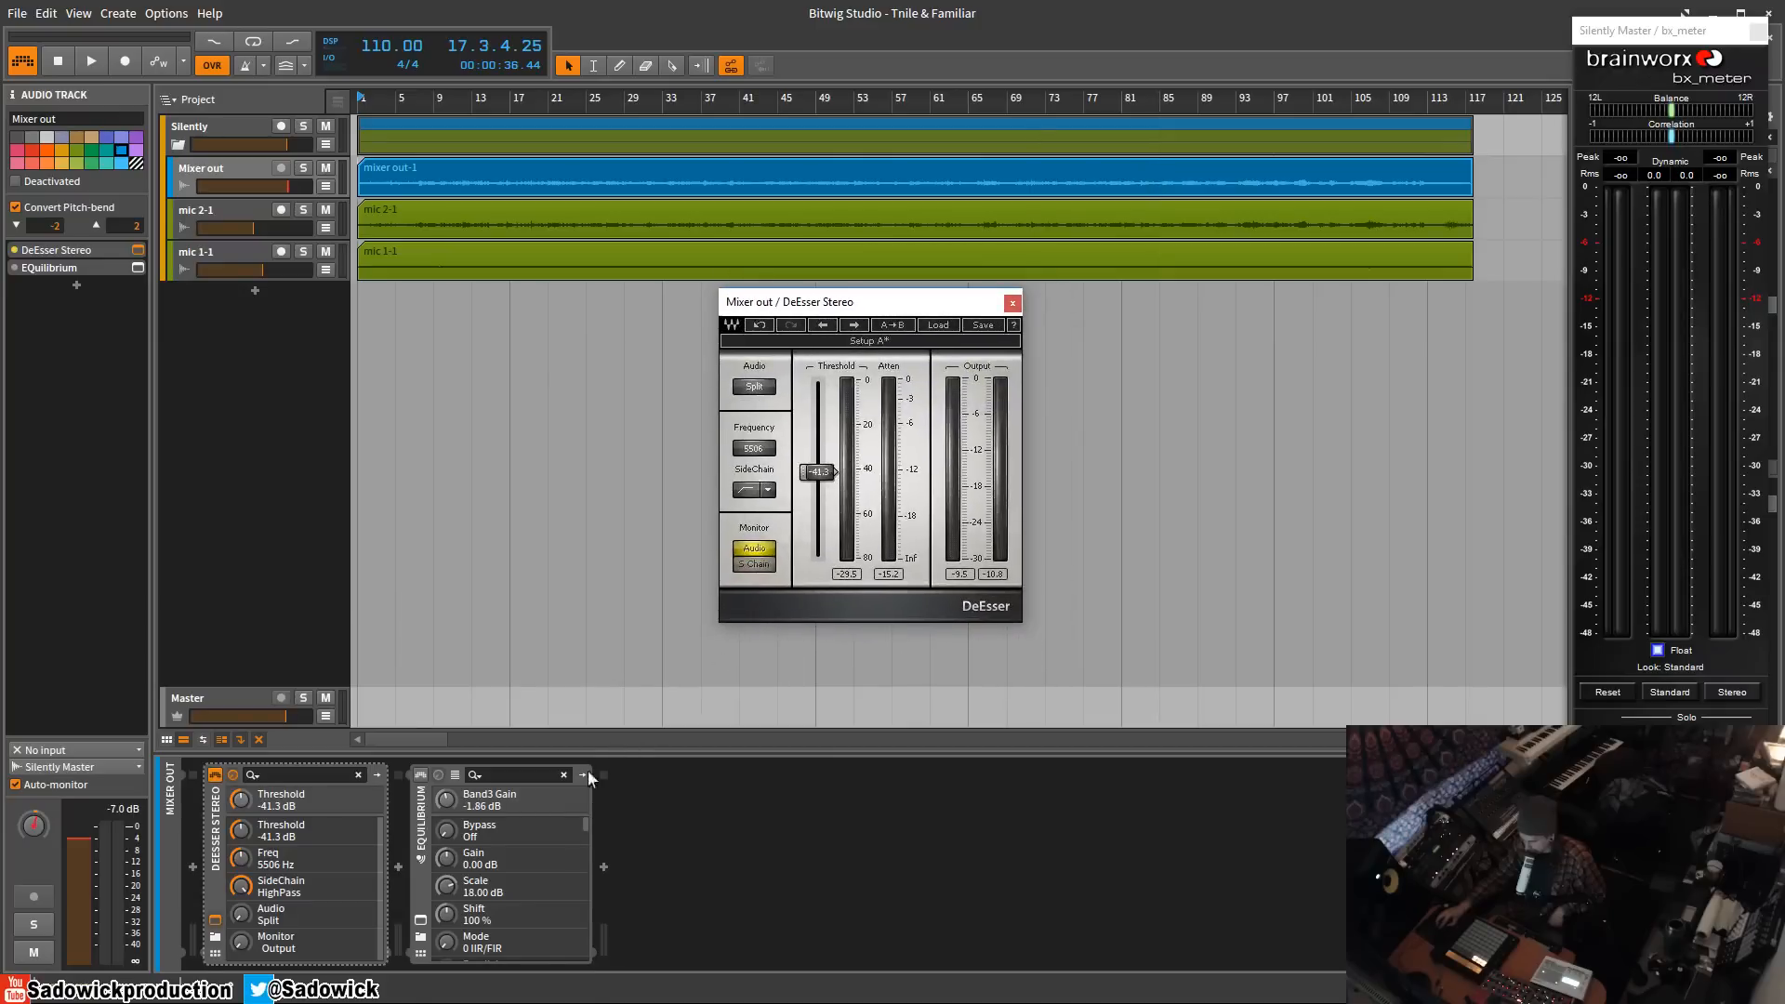
click(1013, 304)
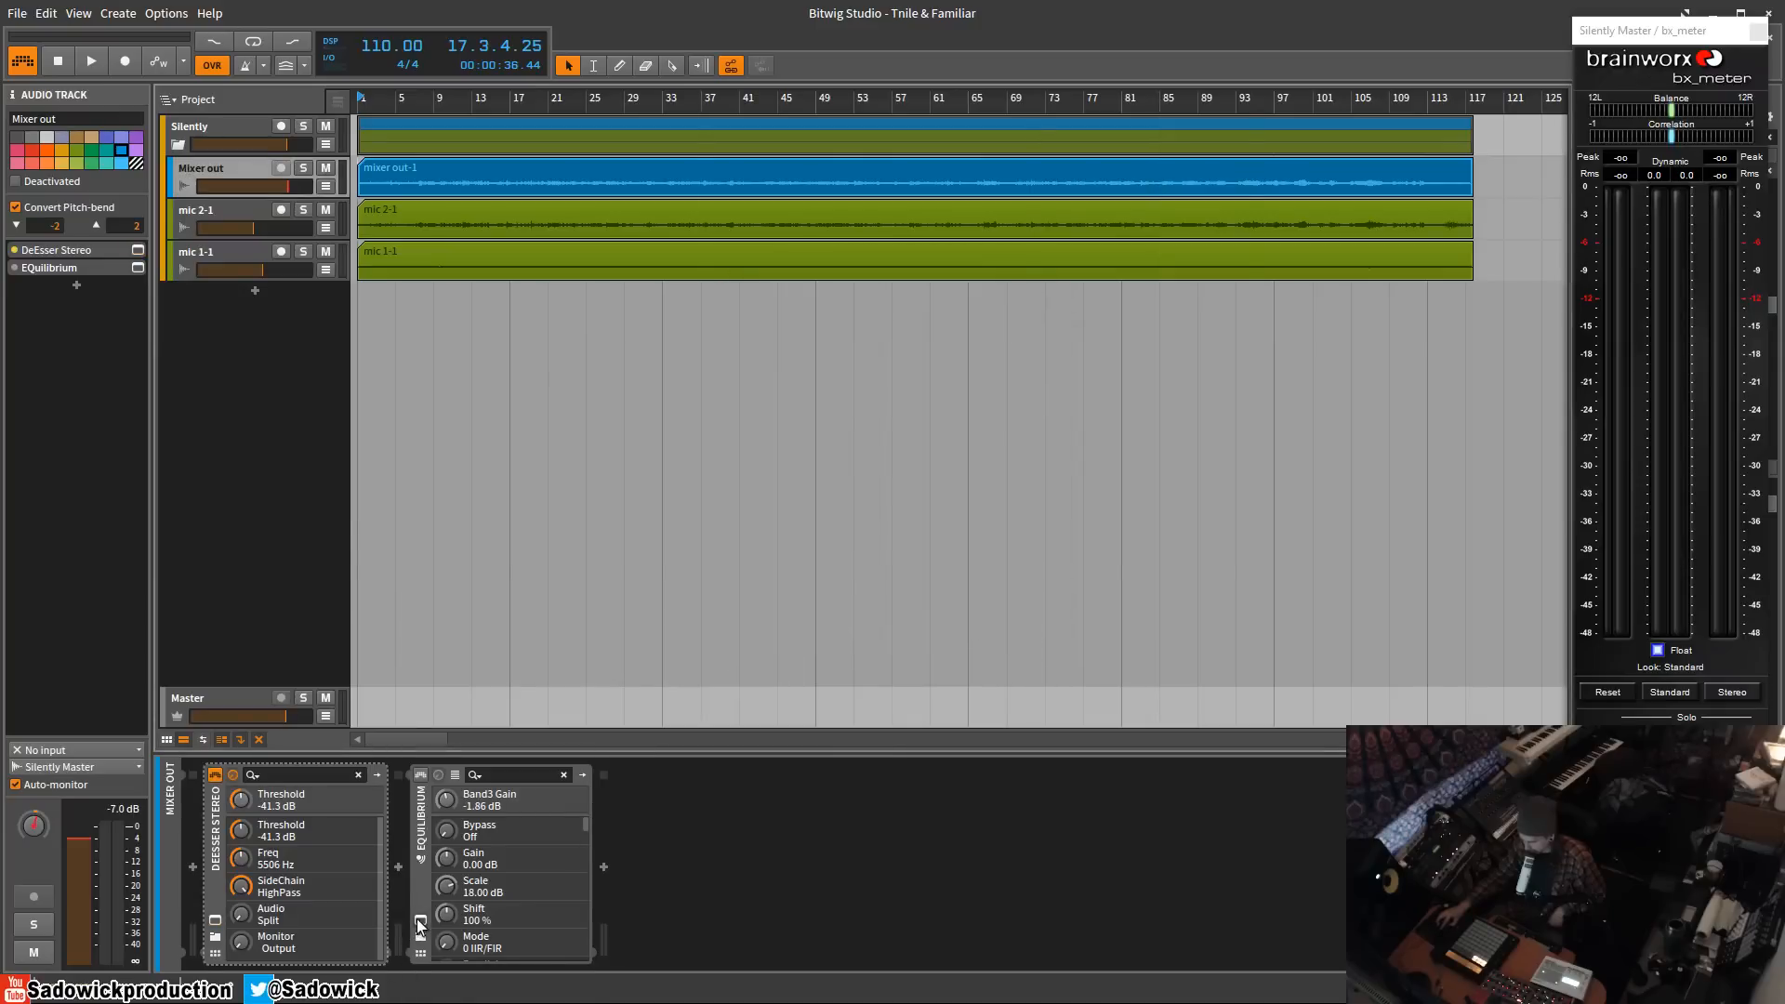
- Examine the EQuilibrium curve on the Mixer out track in the plugin window, and close it
click(420, 921)
drag(644, 119, 688, 187)
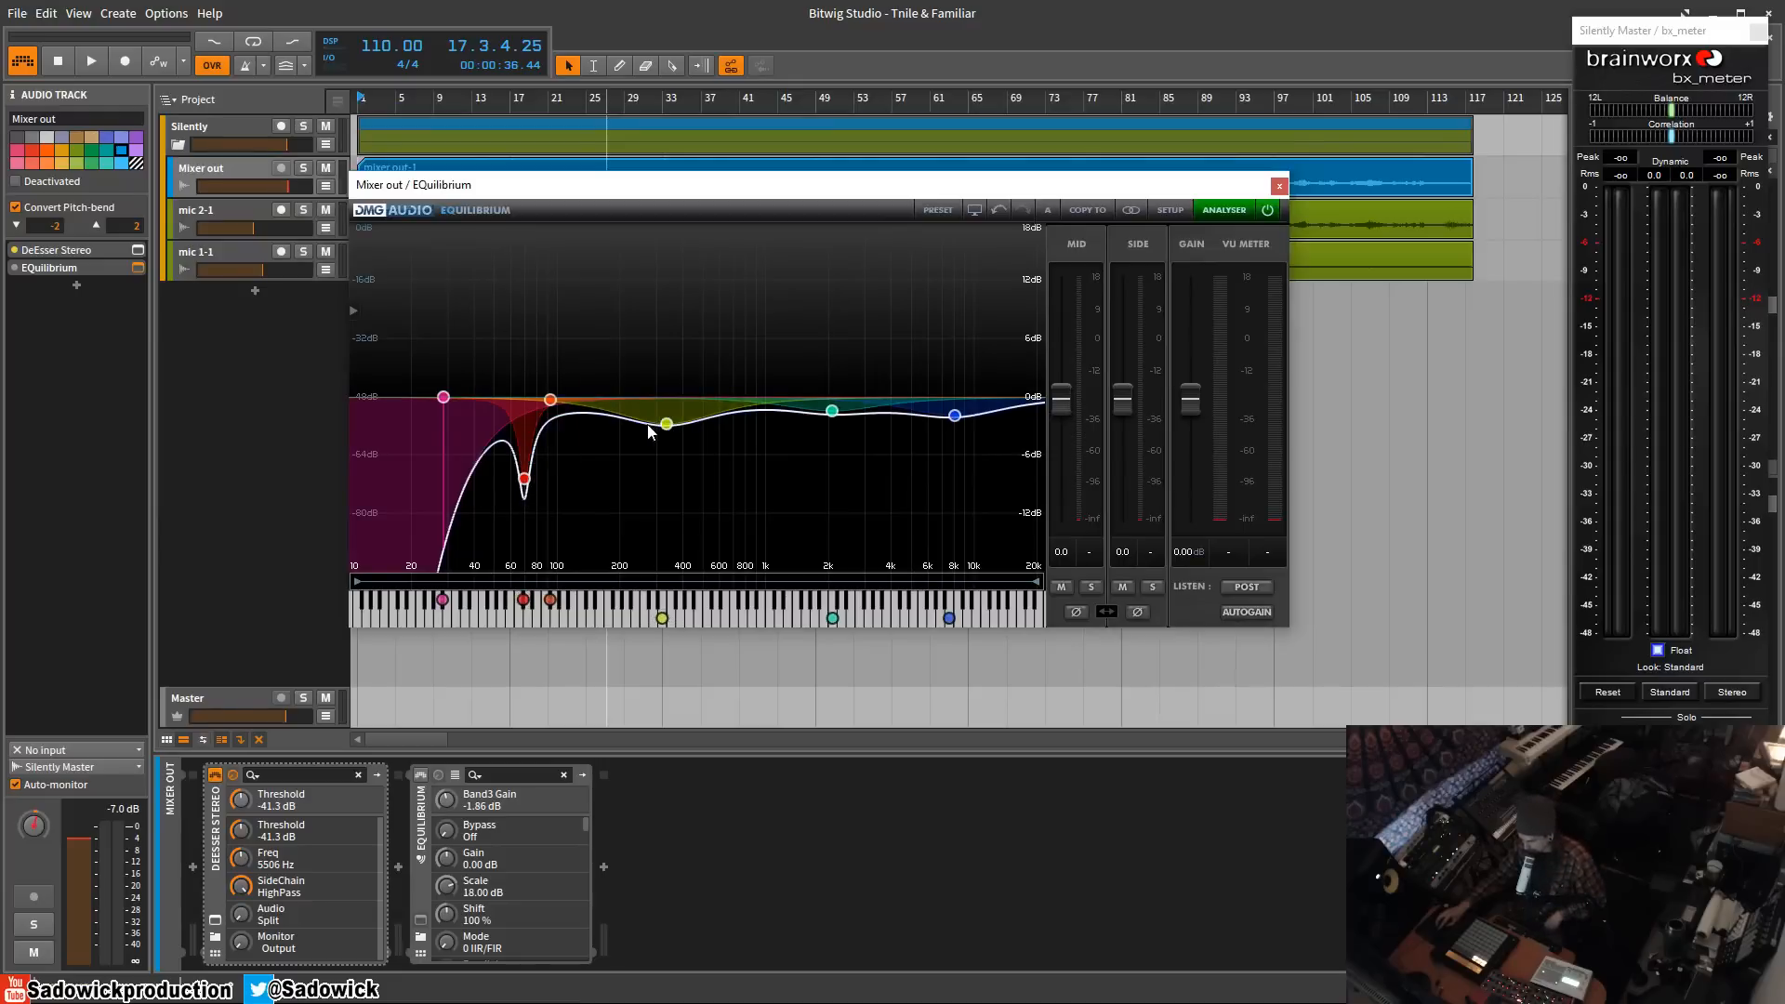
mouse_move(663, 426)
drag(1217, 188, 1240, 218)
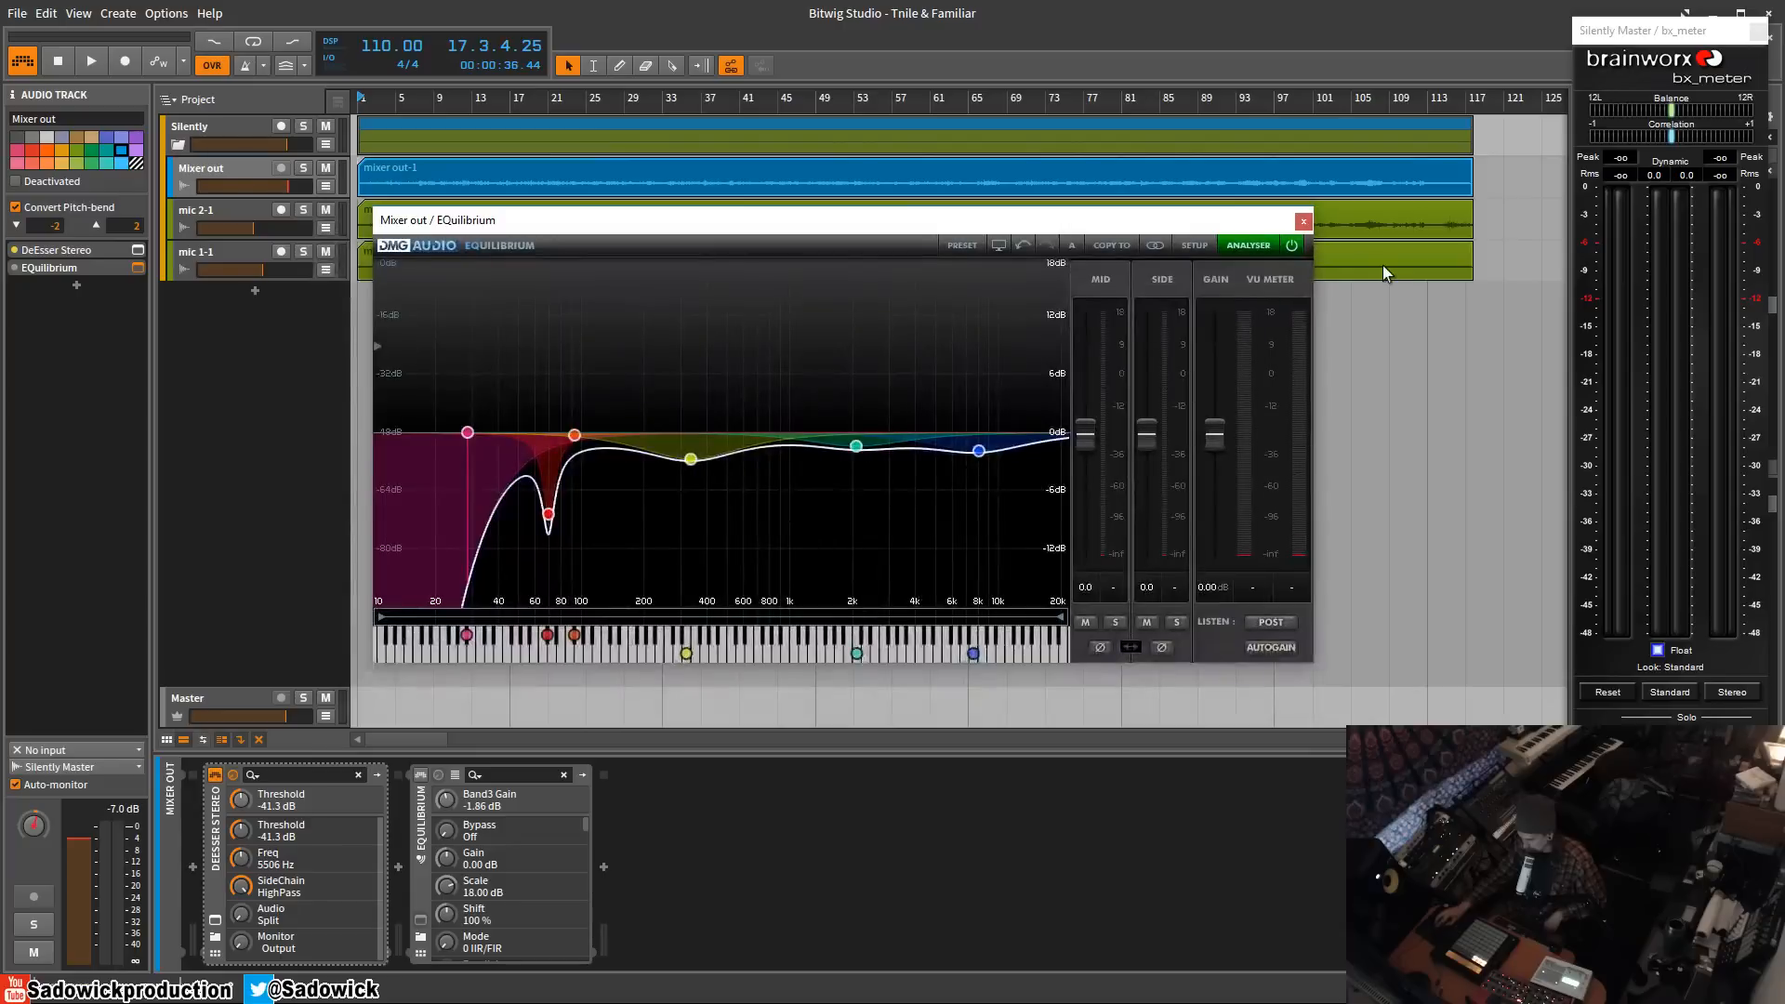
click(1304, 222)
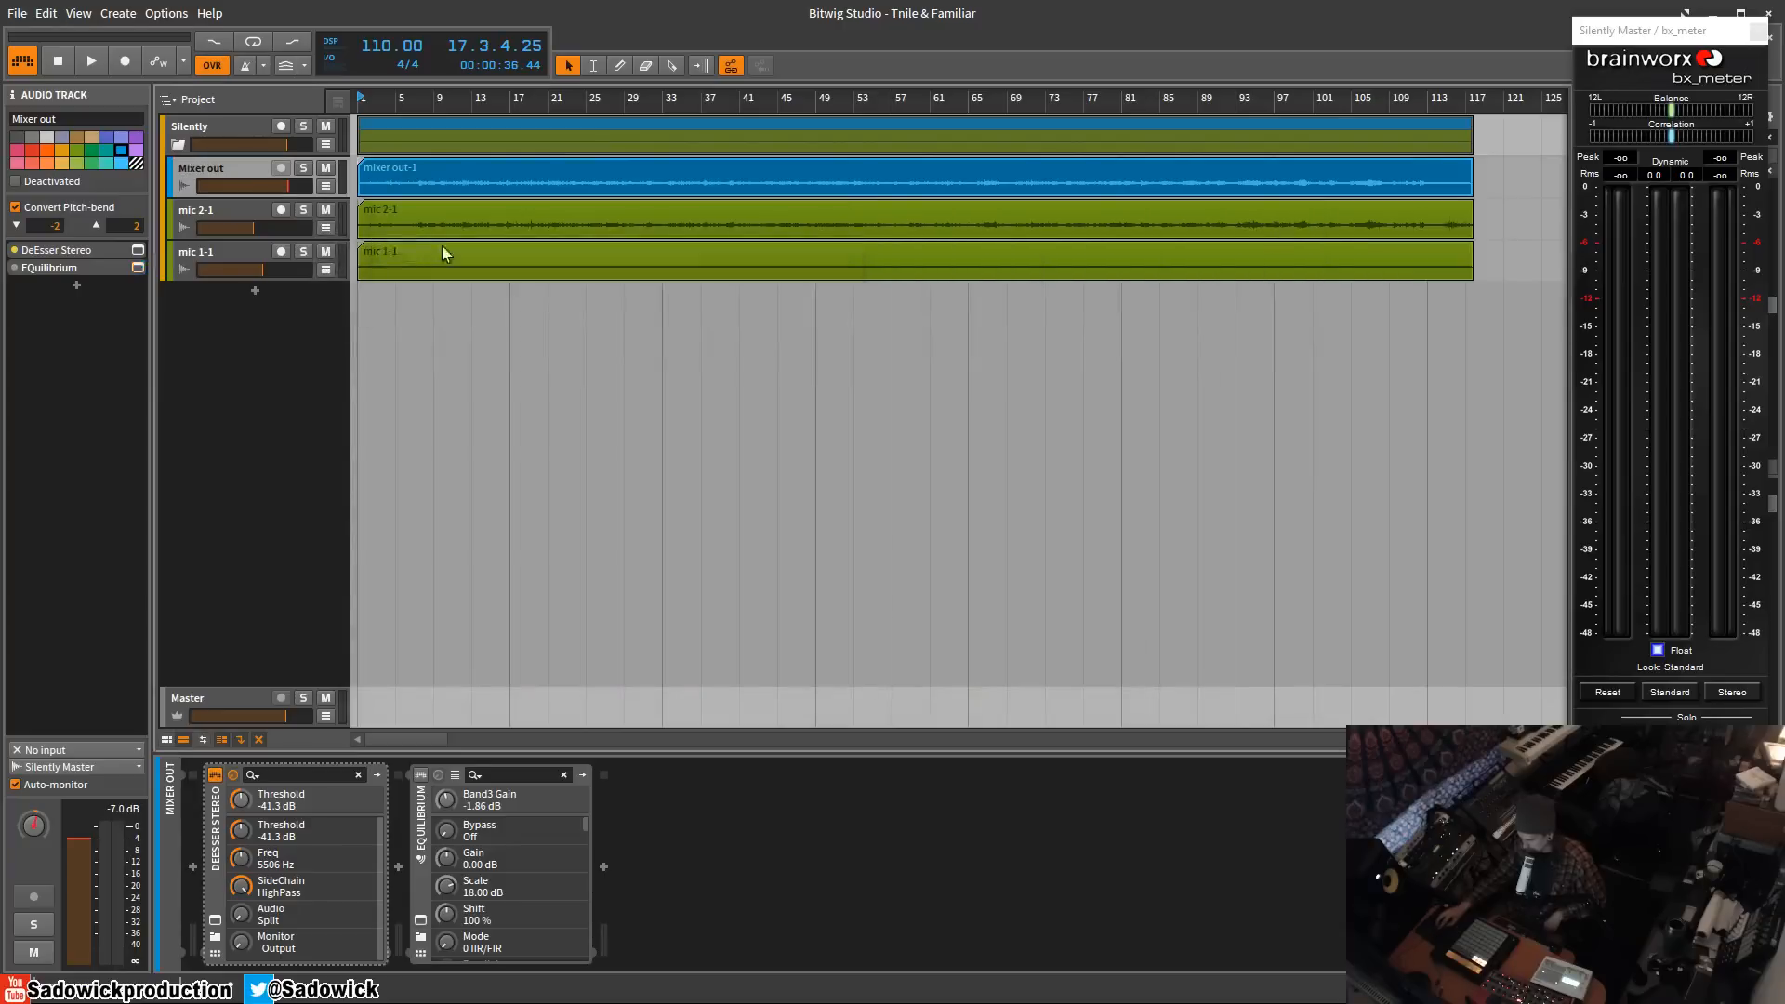
- Solo the mic 2-1 track and audition a short passage from the start of the song
click(218, 210)
click(303, 209)
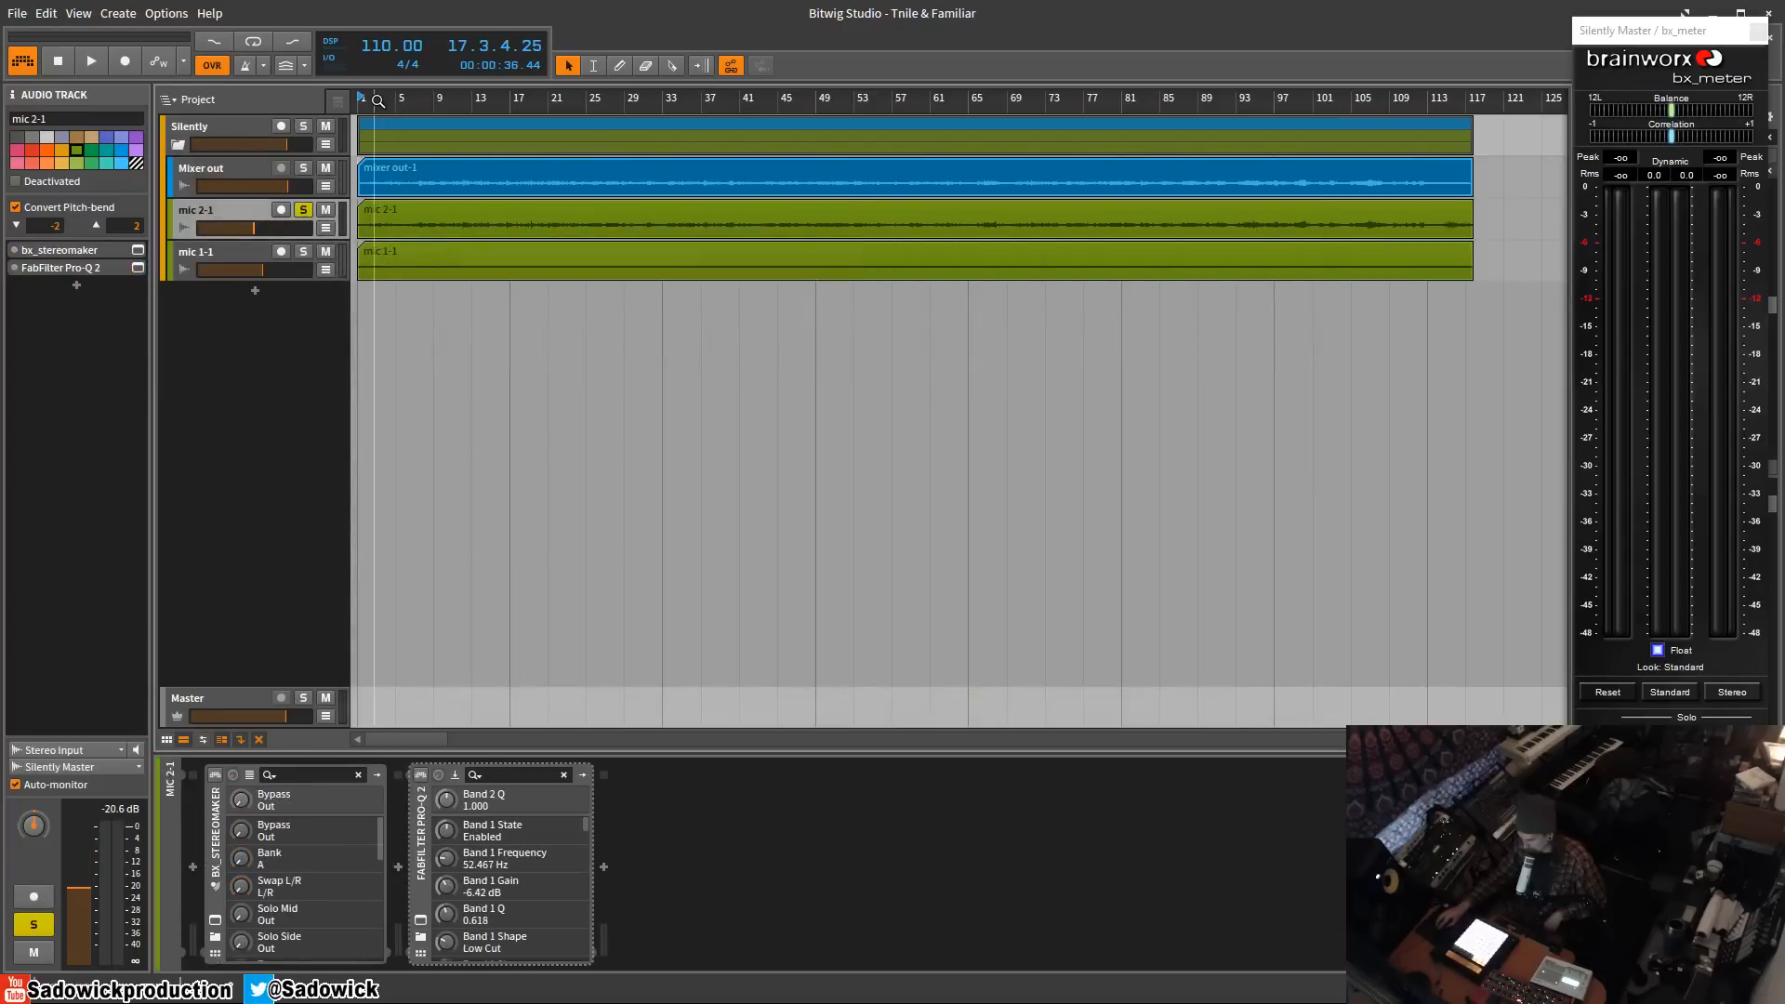
click(275, 175)
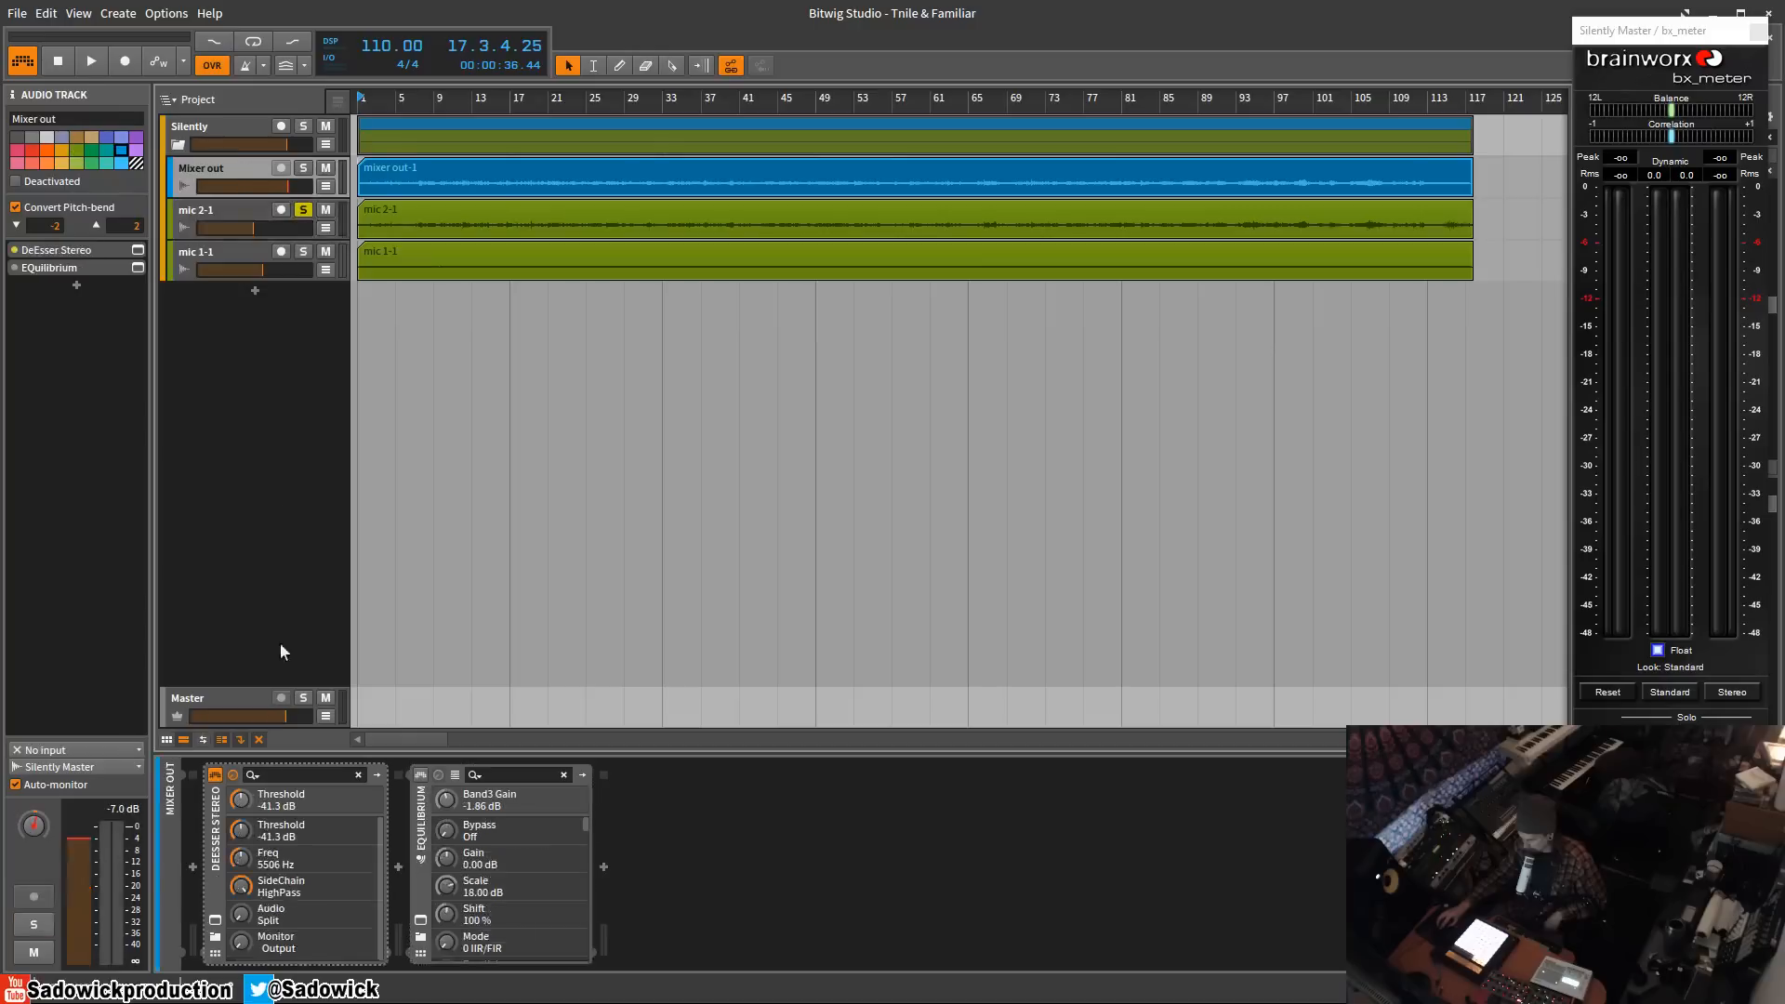
click(247, 205)
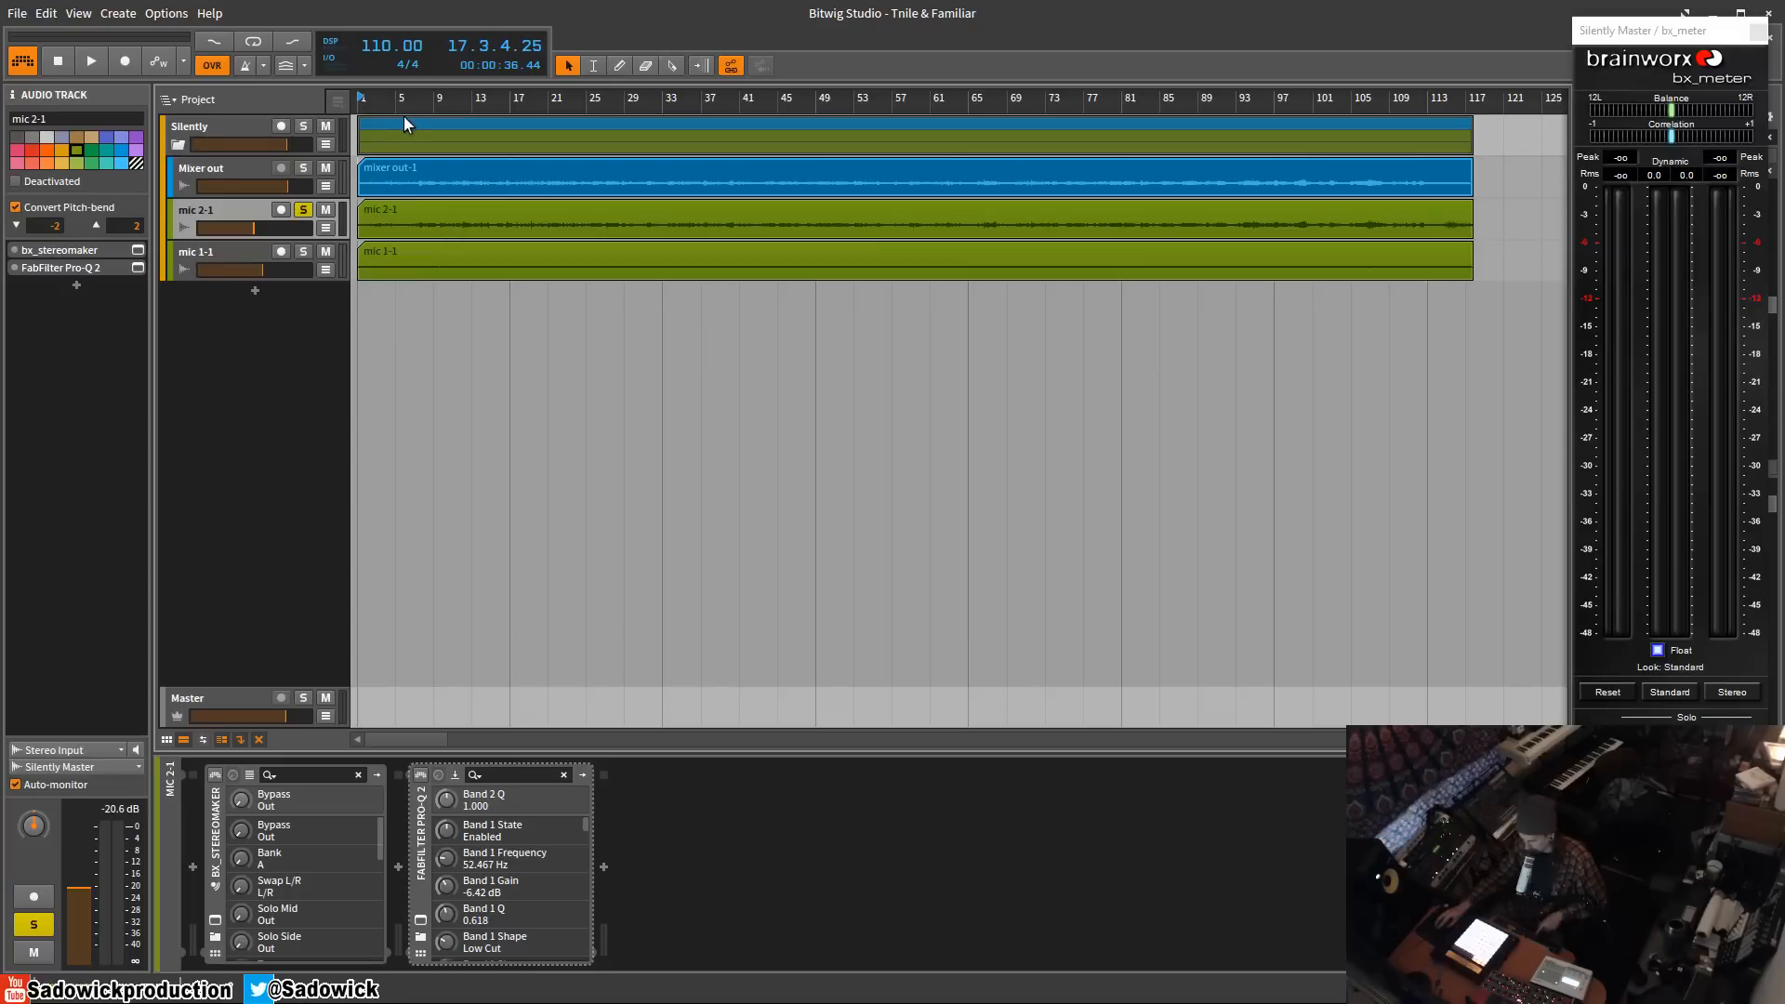
key(space)
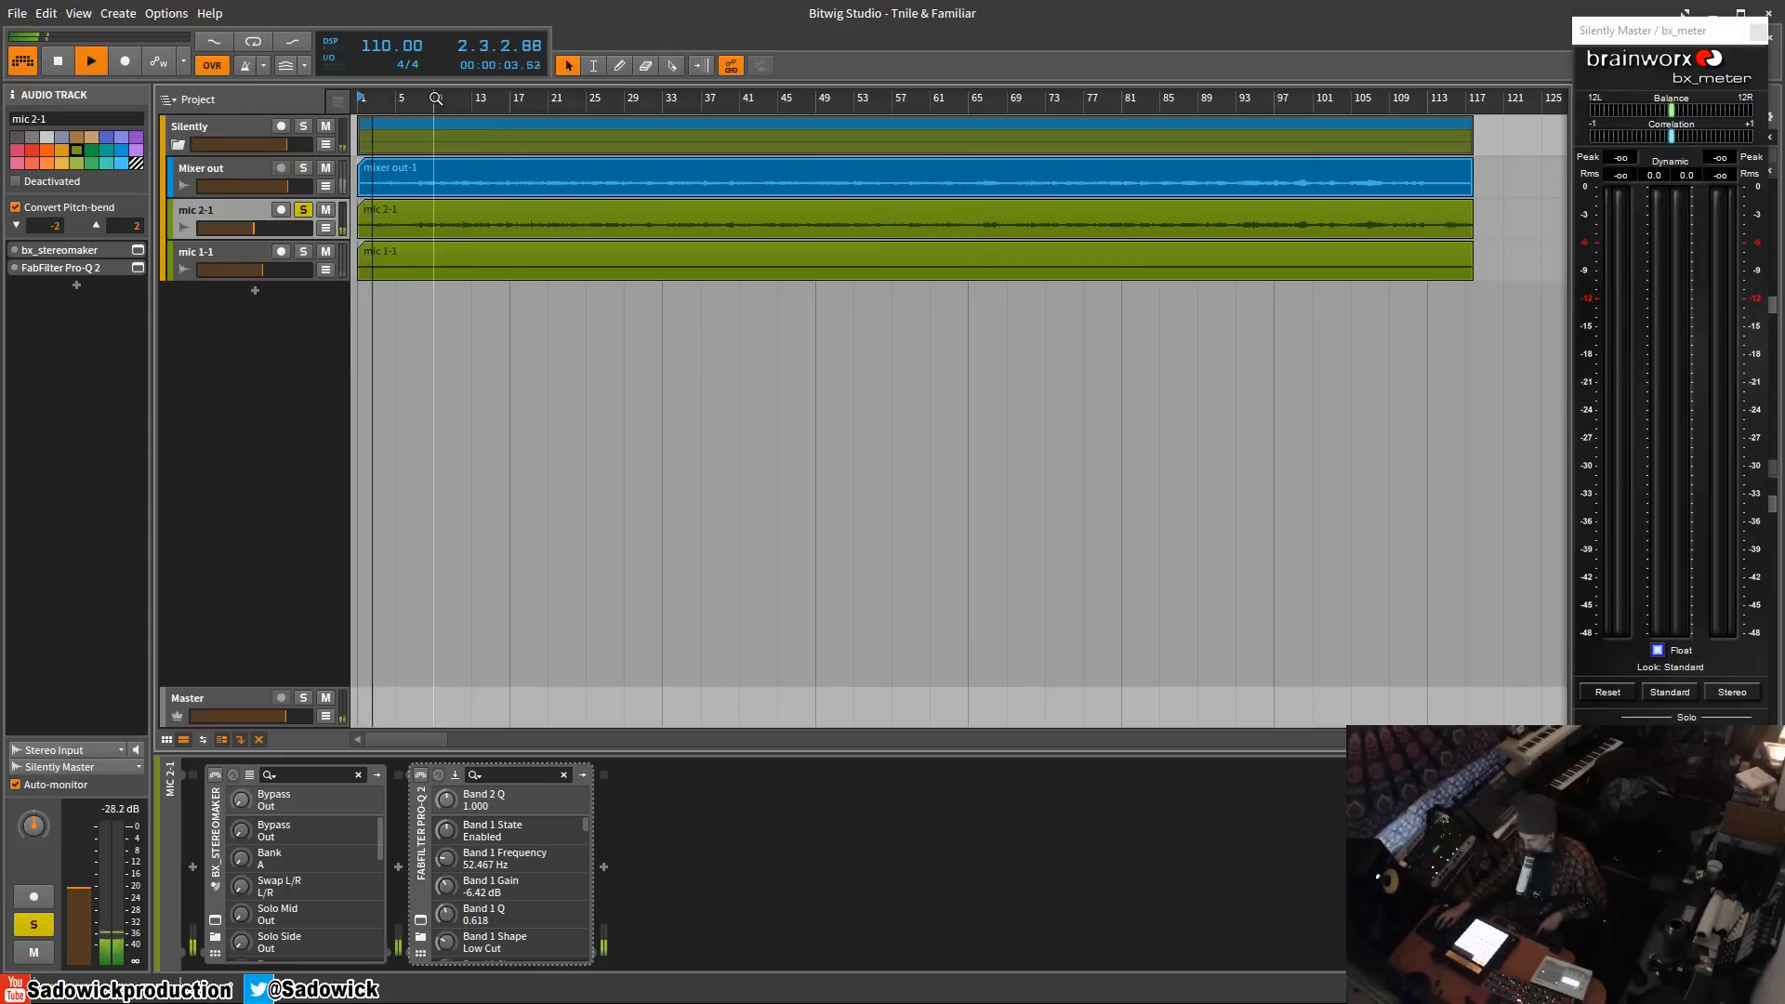
key(space)
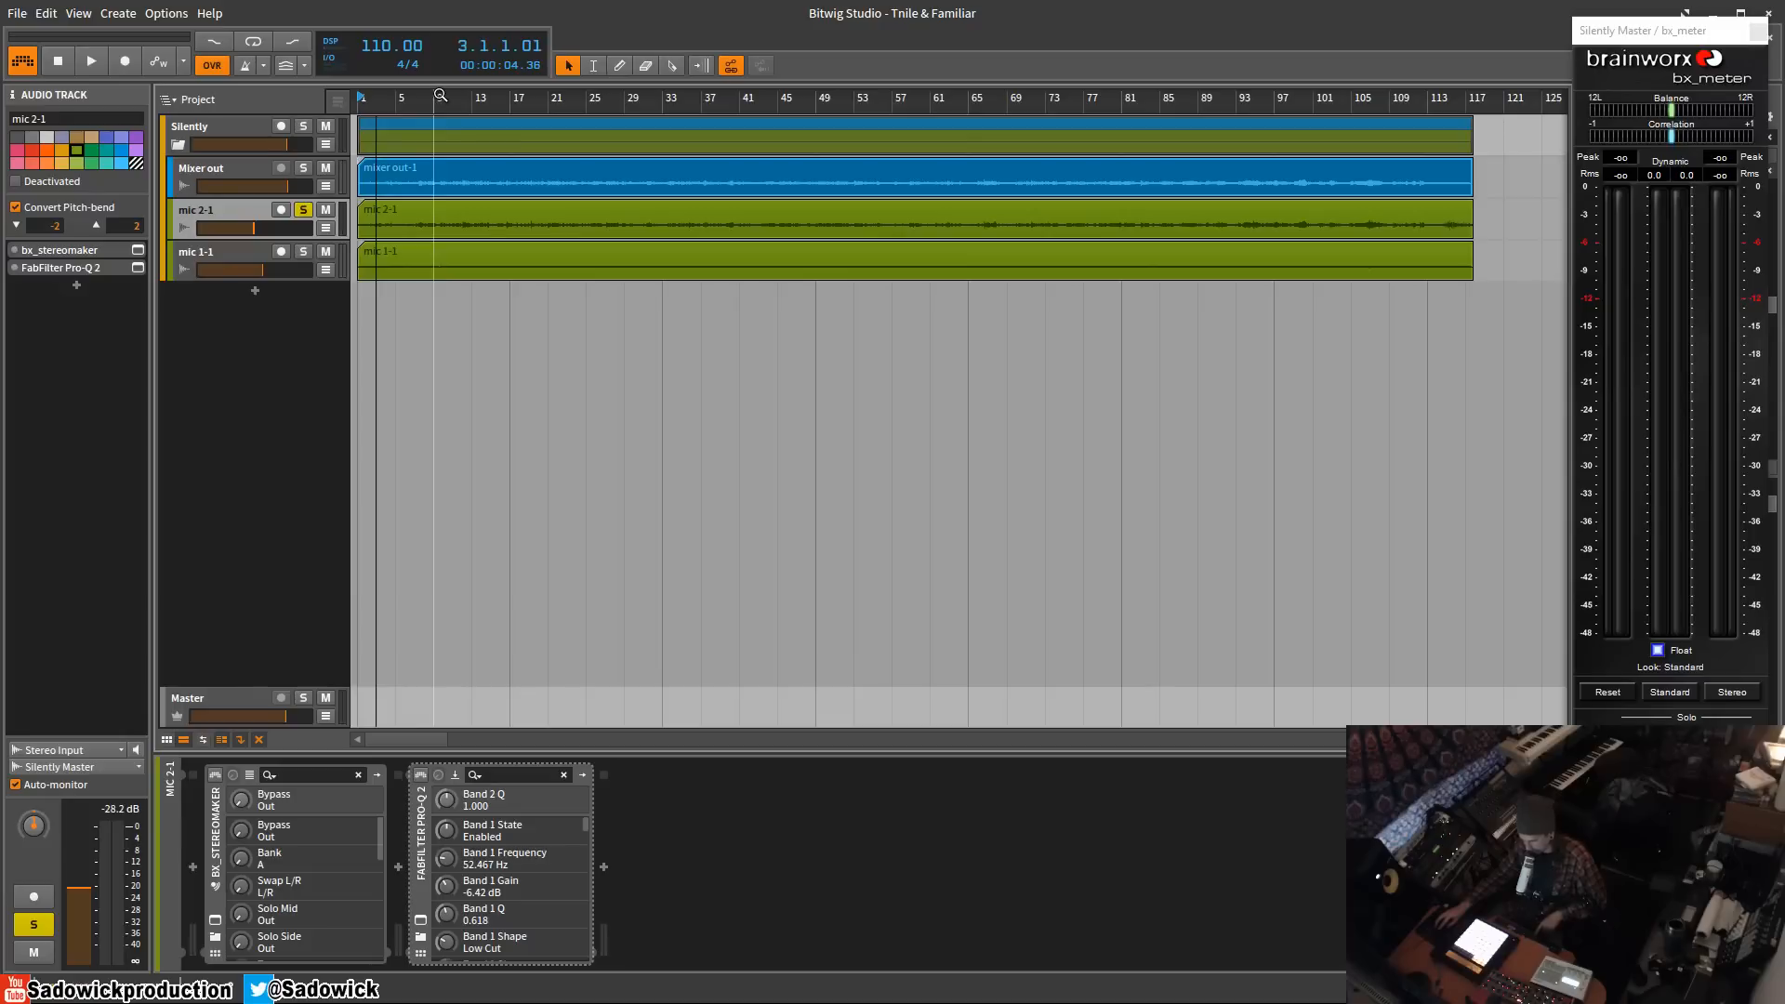
- Audition the soloed mic 2-1 track from about bar 9 and again from about bar 114
click(439, 95)
key(space)
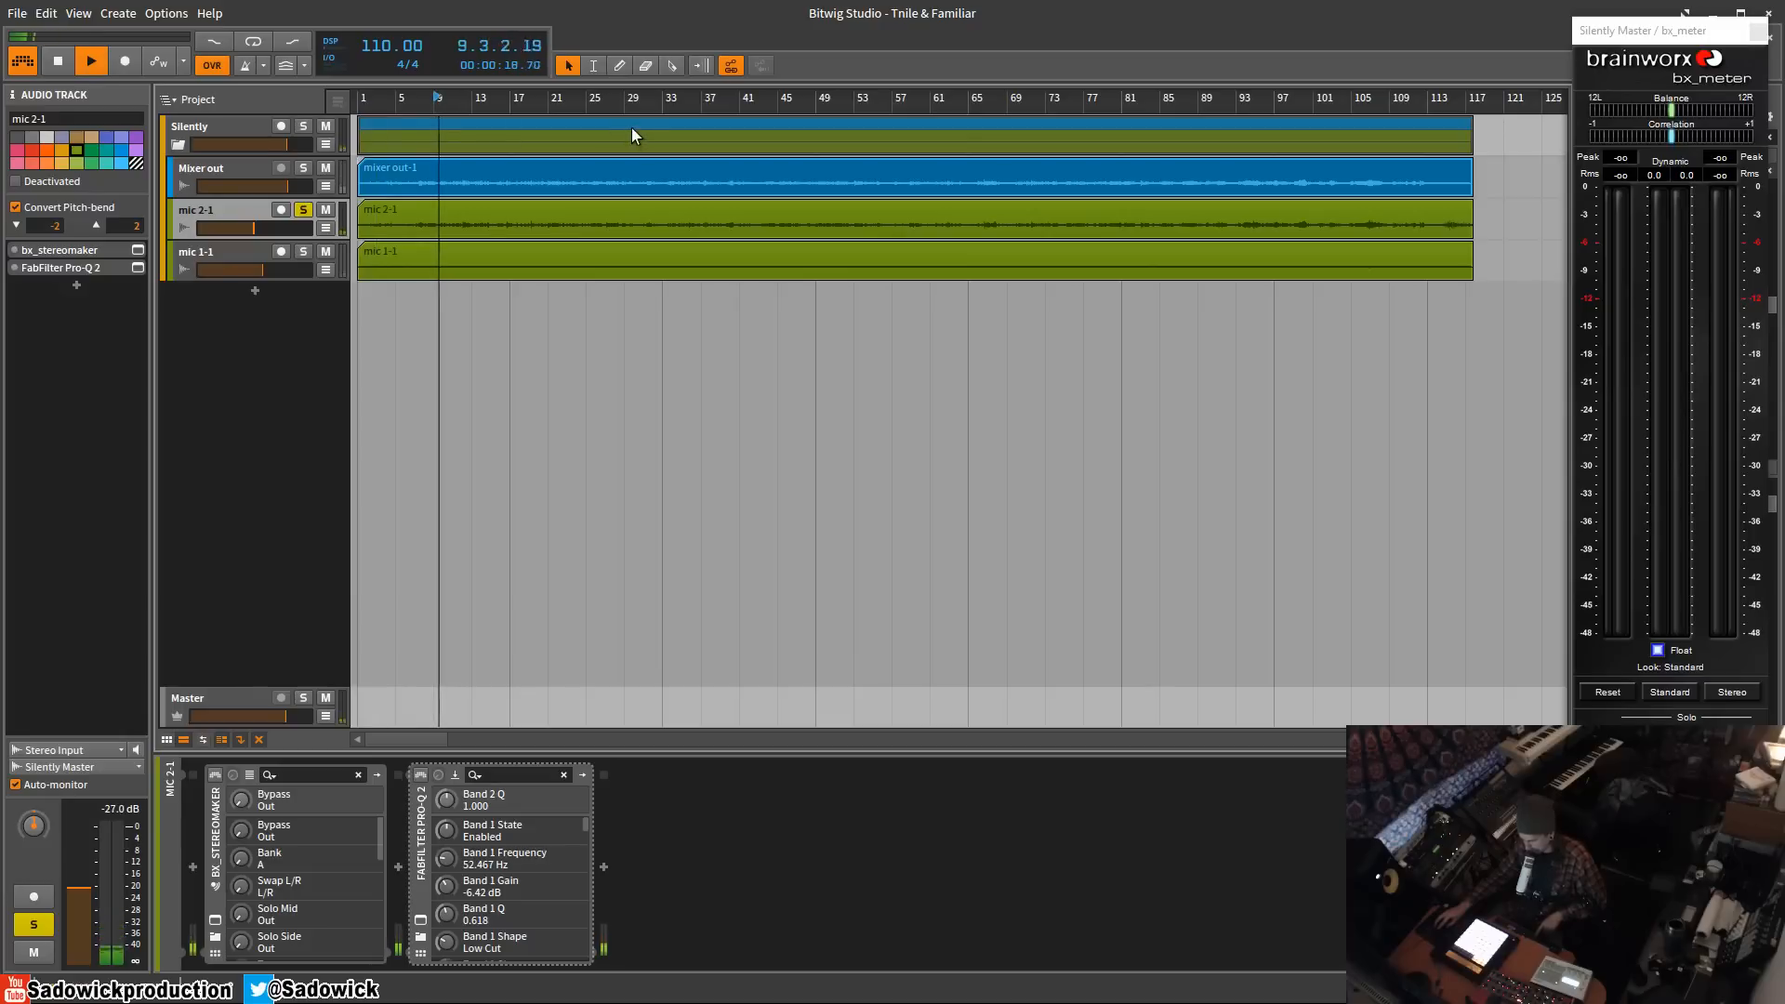
click(1449, 99)
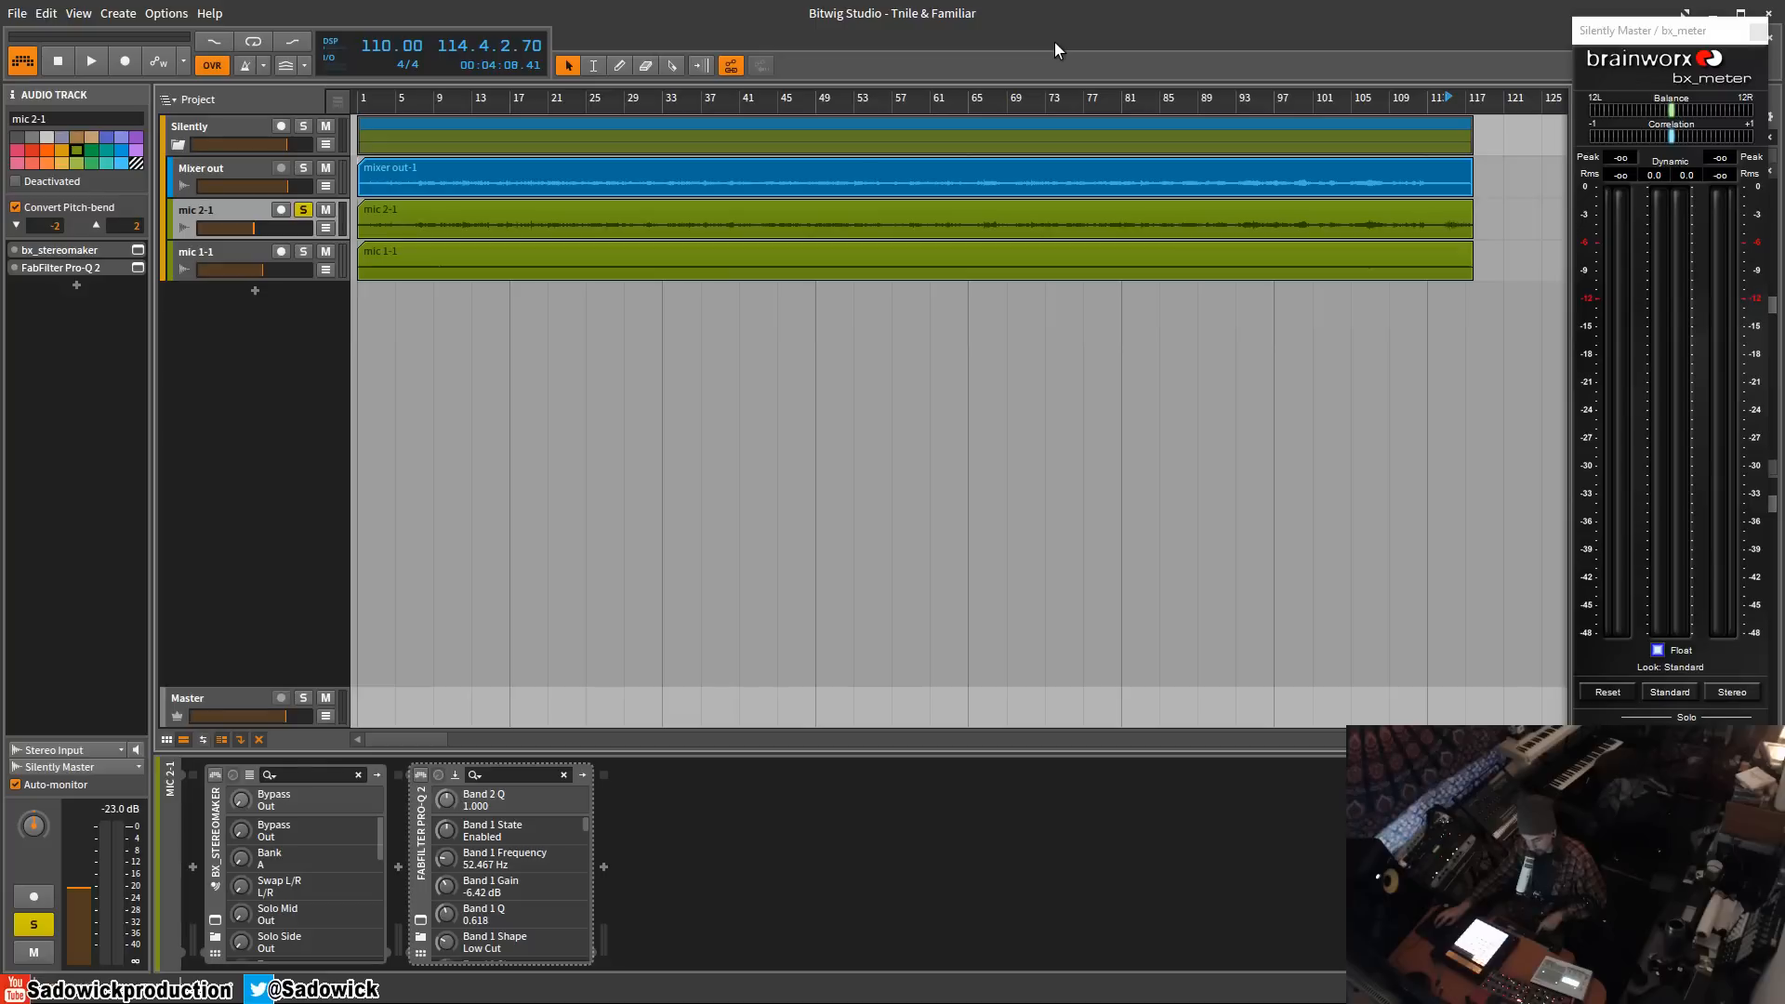
key(space)
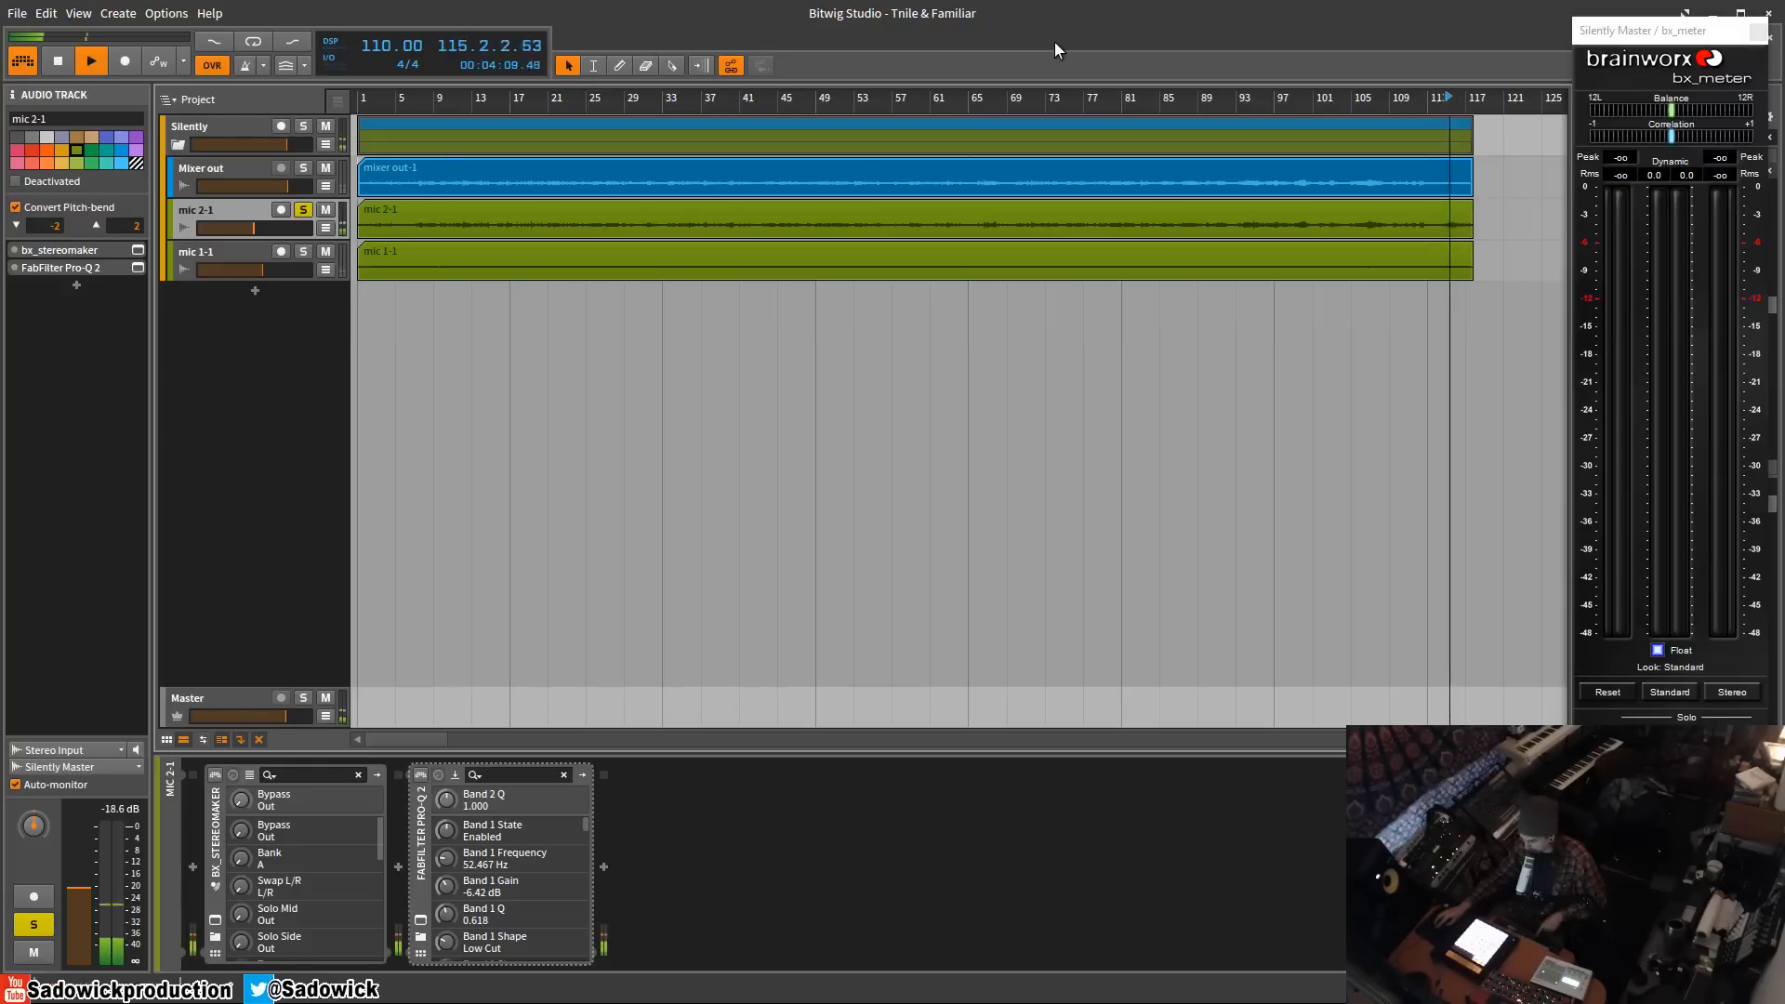
key(space)
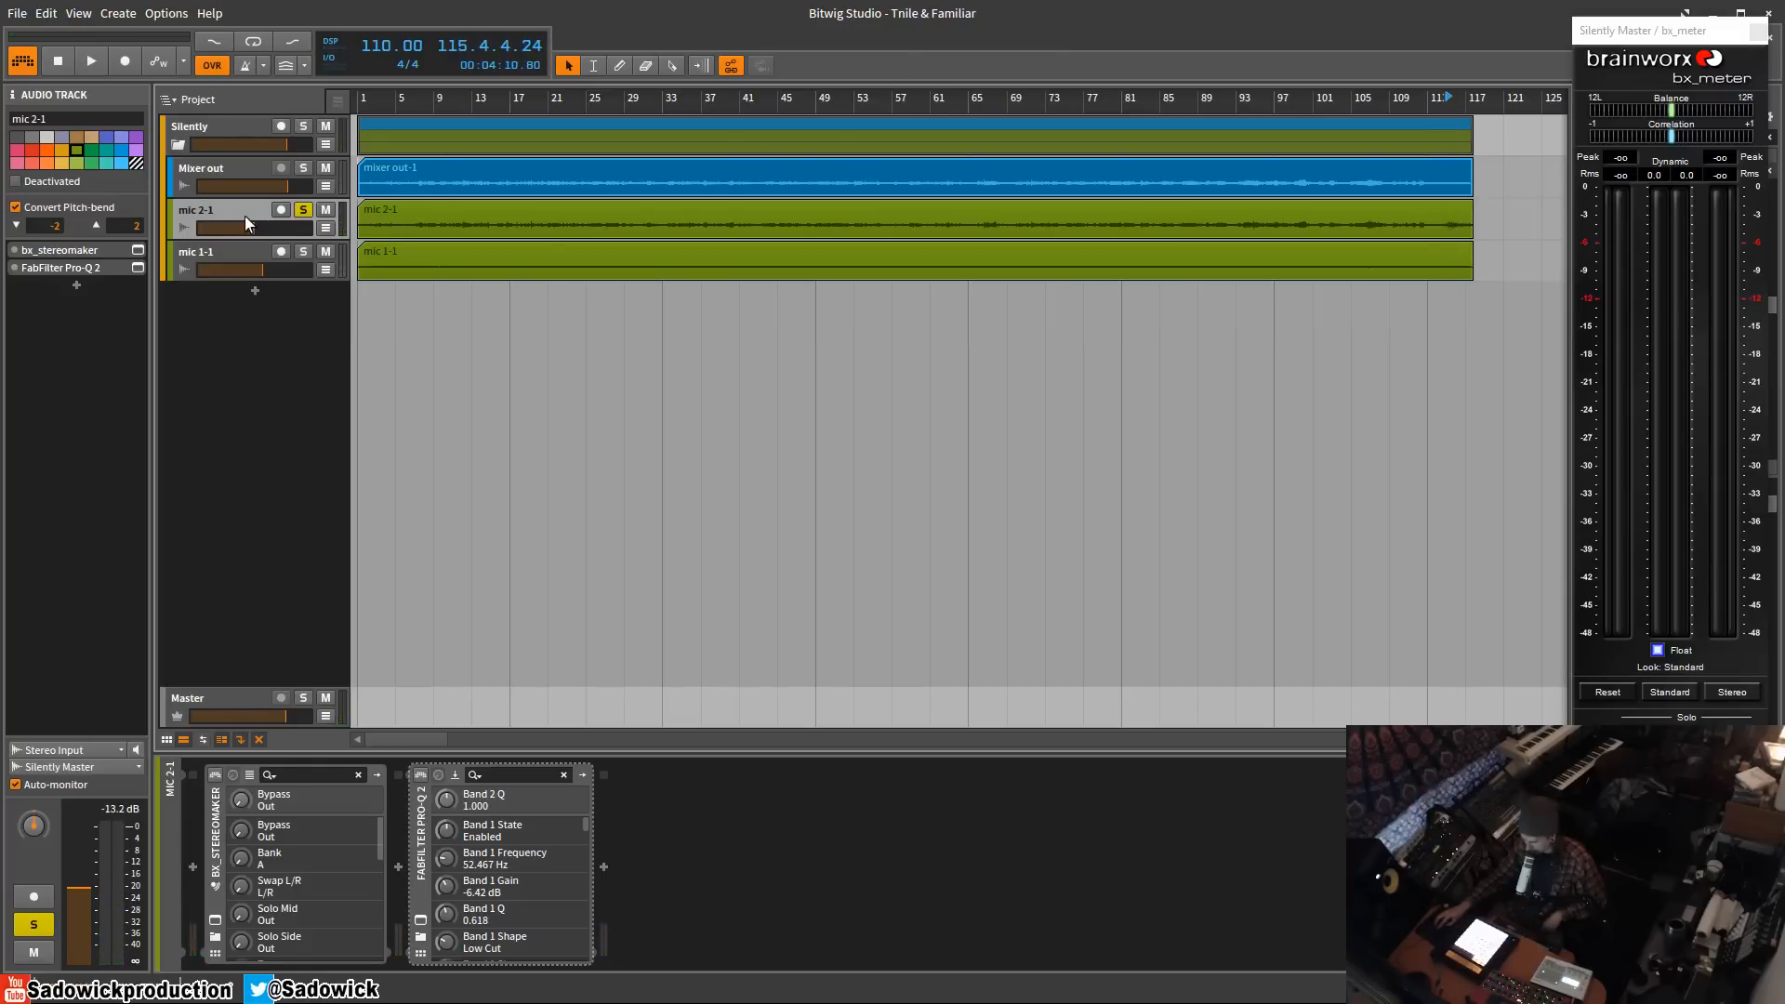
- Open the bx_stereomaker window on mic 2-1, place it below the tracks, and set the play position to bar 21
click(216, 920)
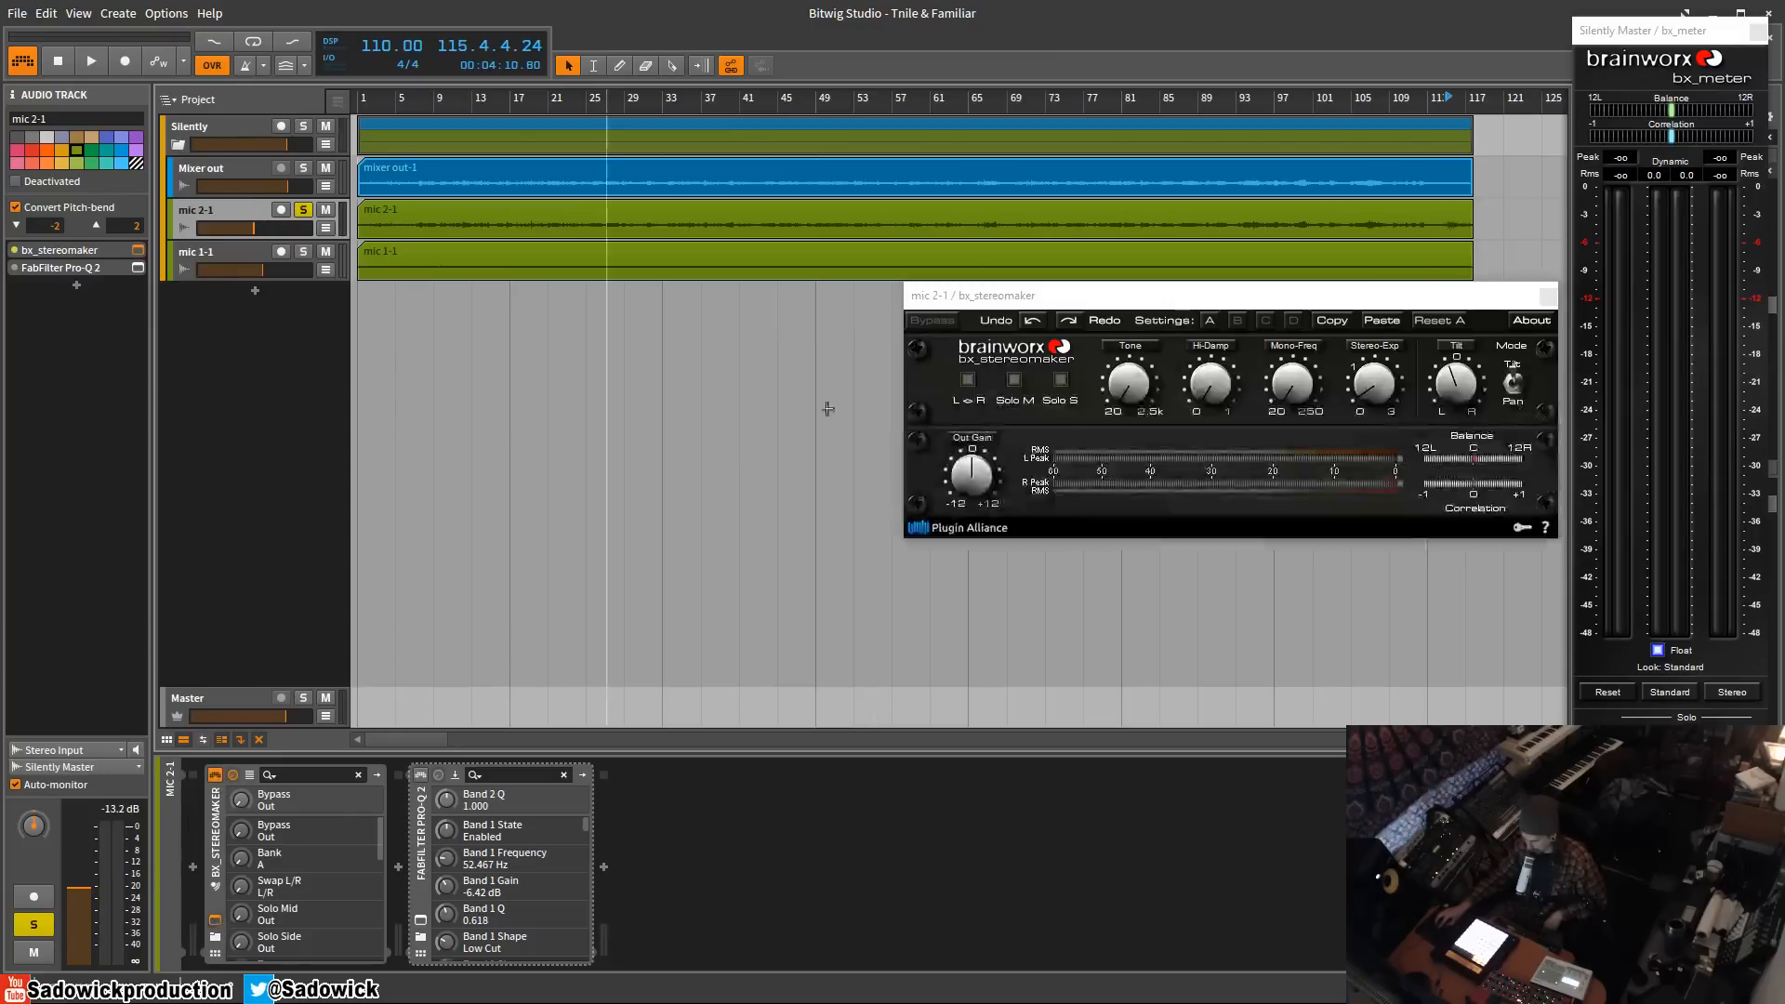
drag(1051, 296, 577, 296)
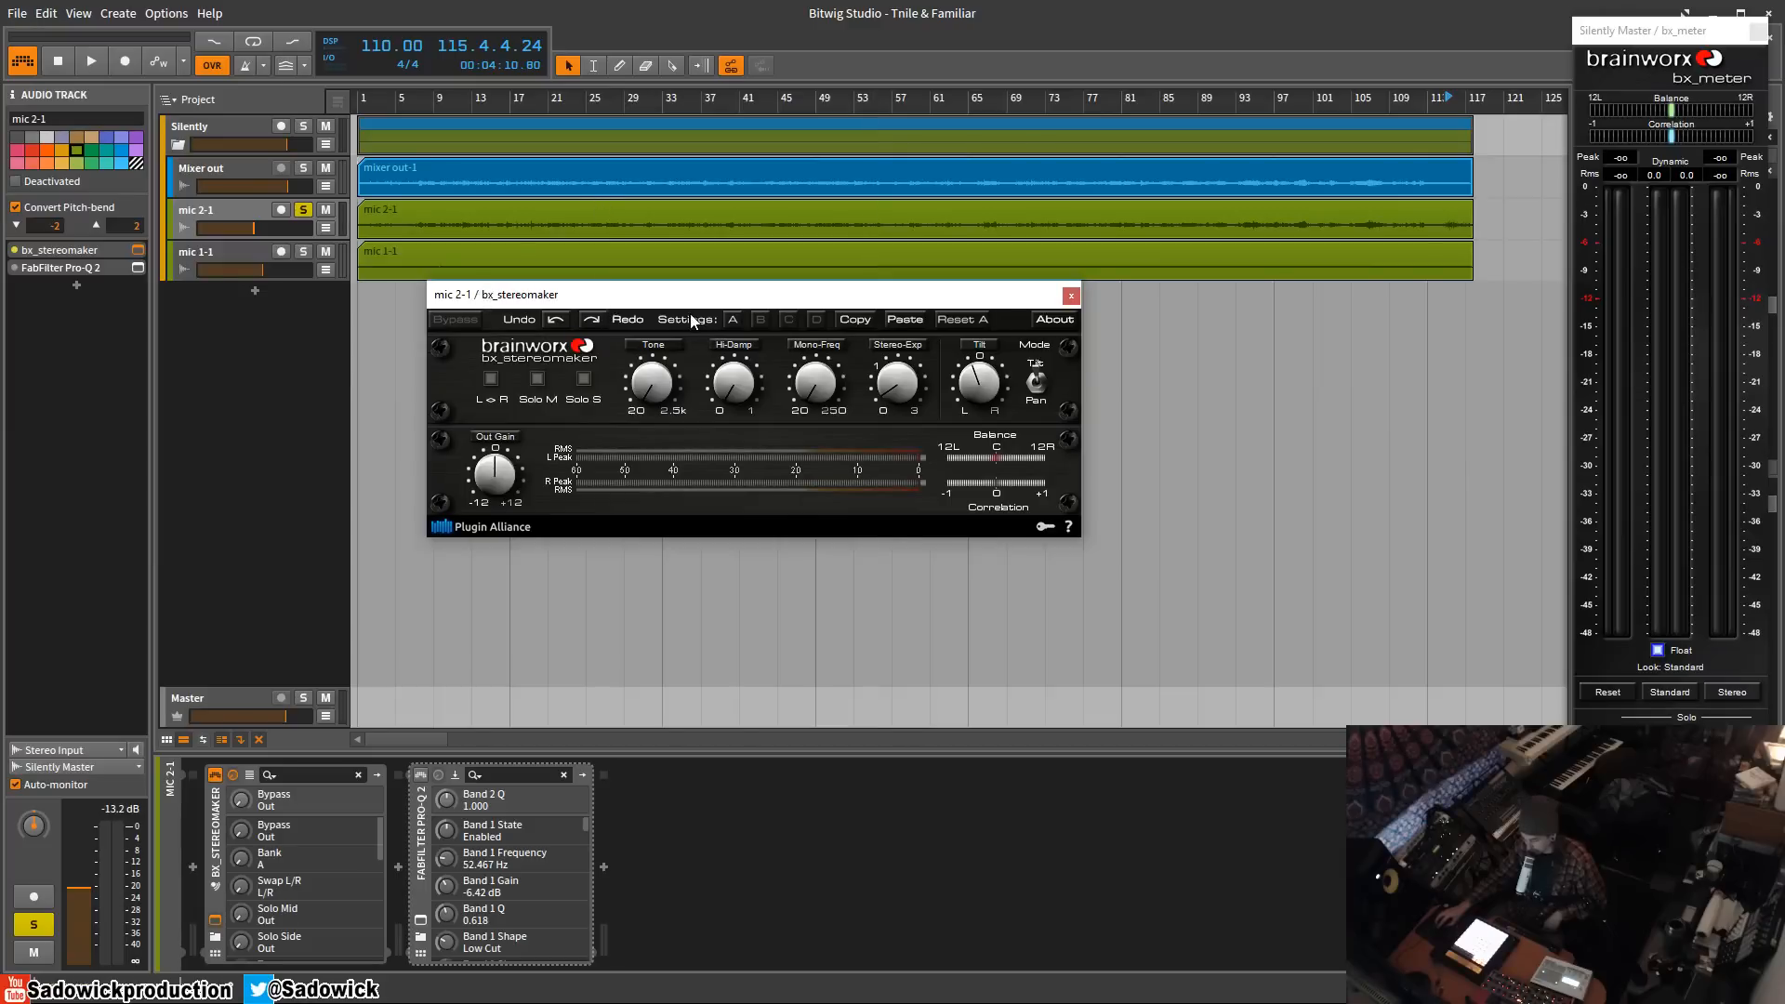
click(555, 100)
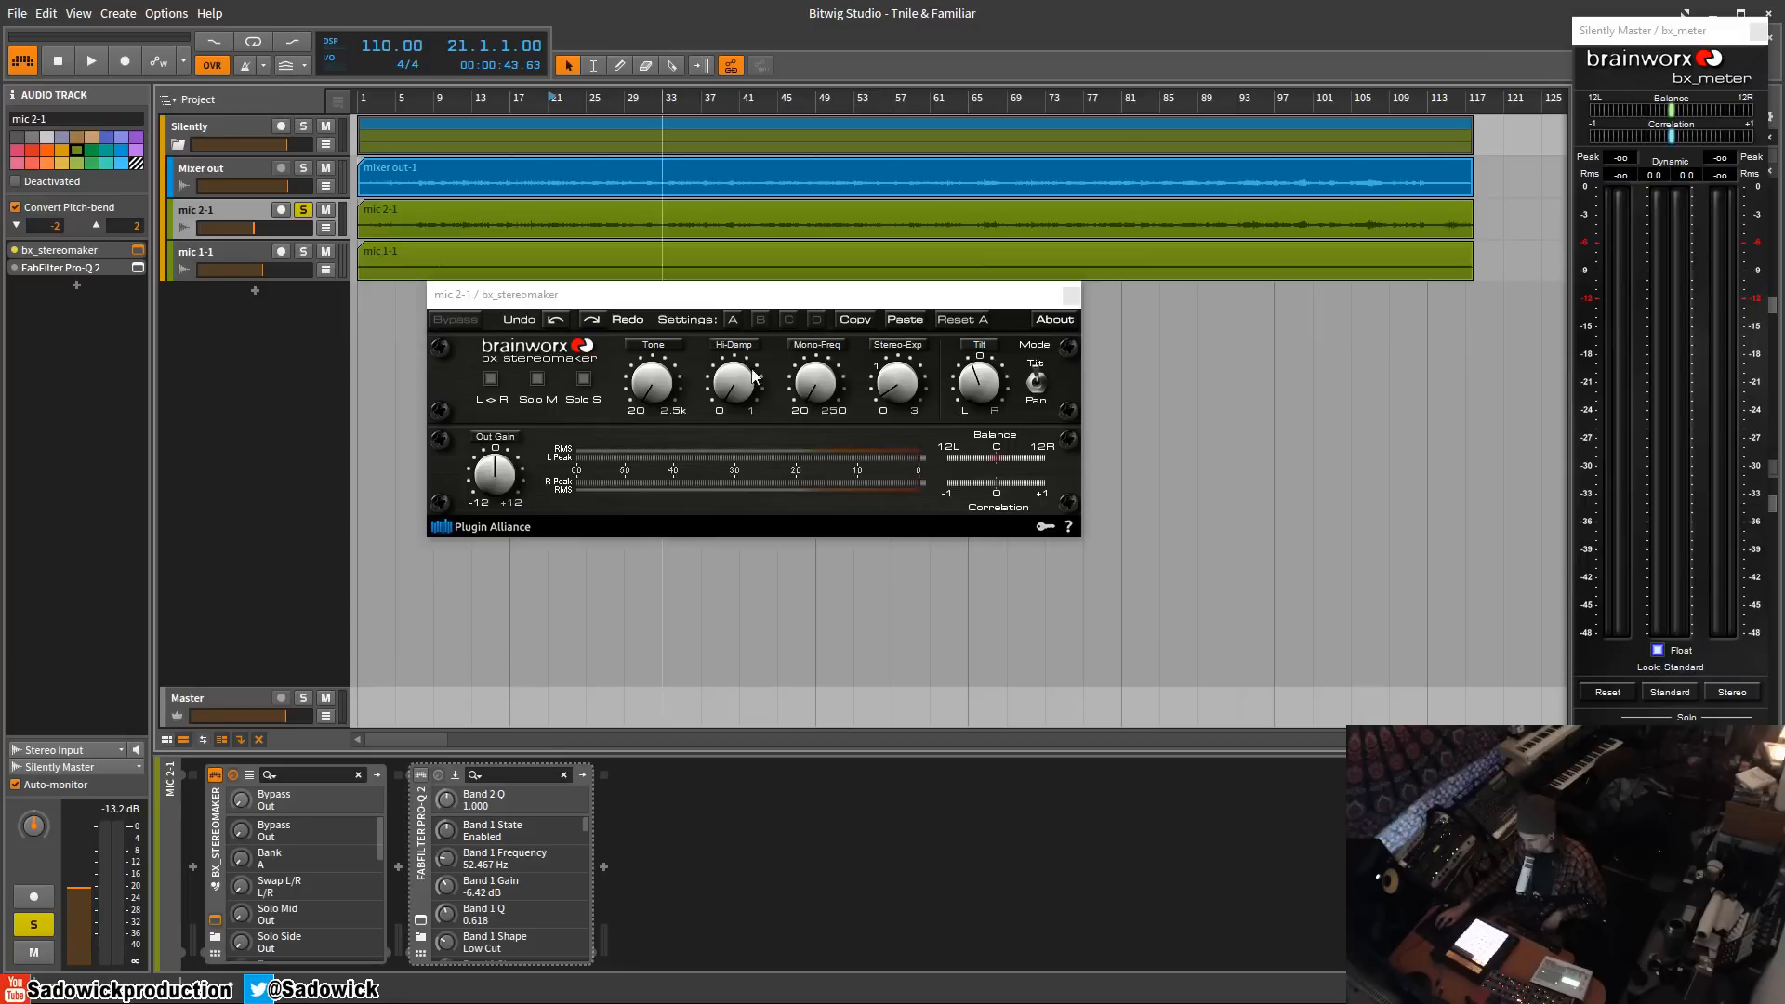
drag(605, 293, 324, 378)
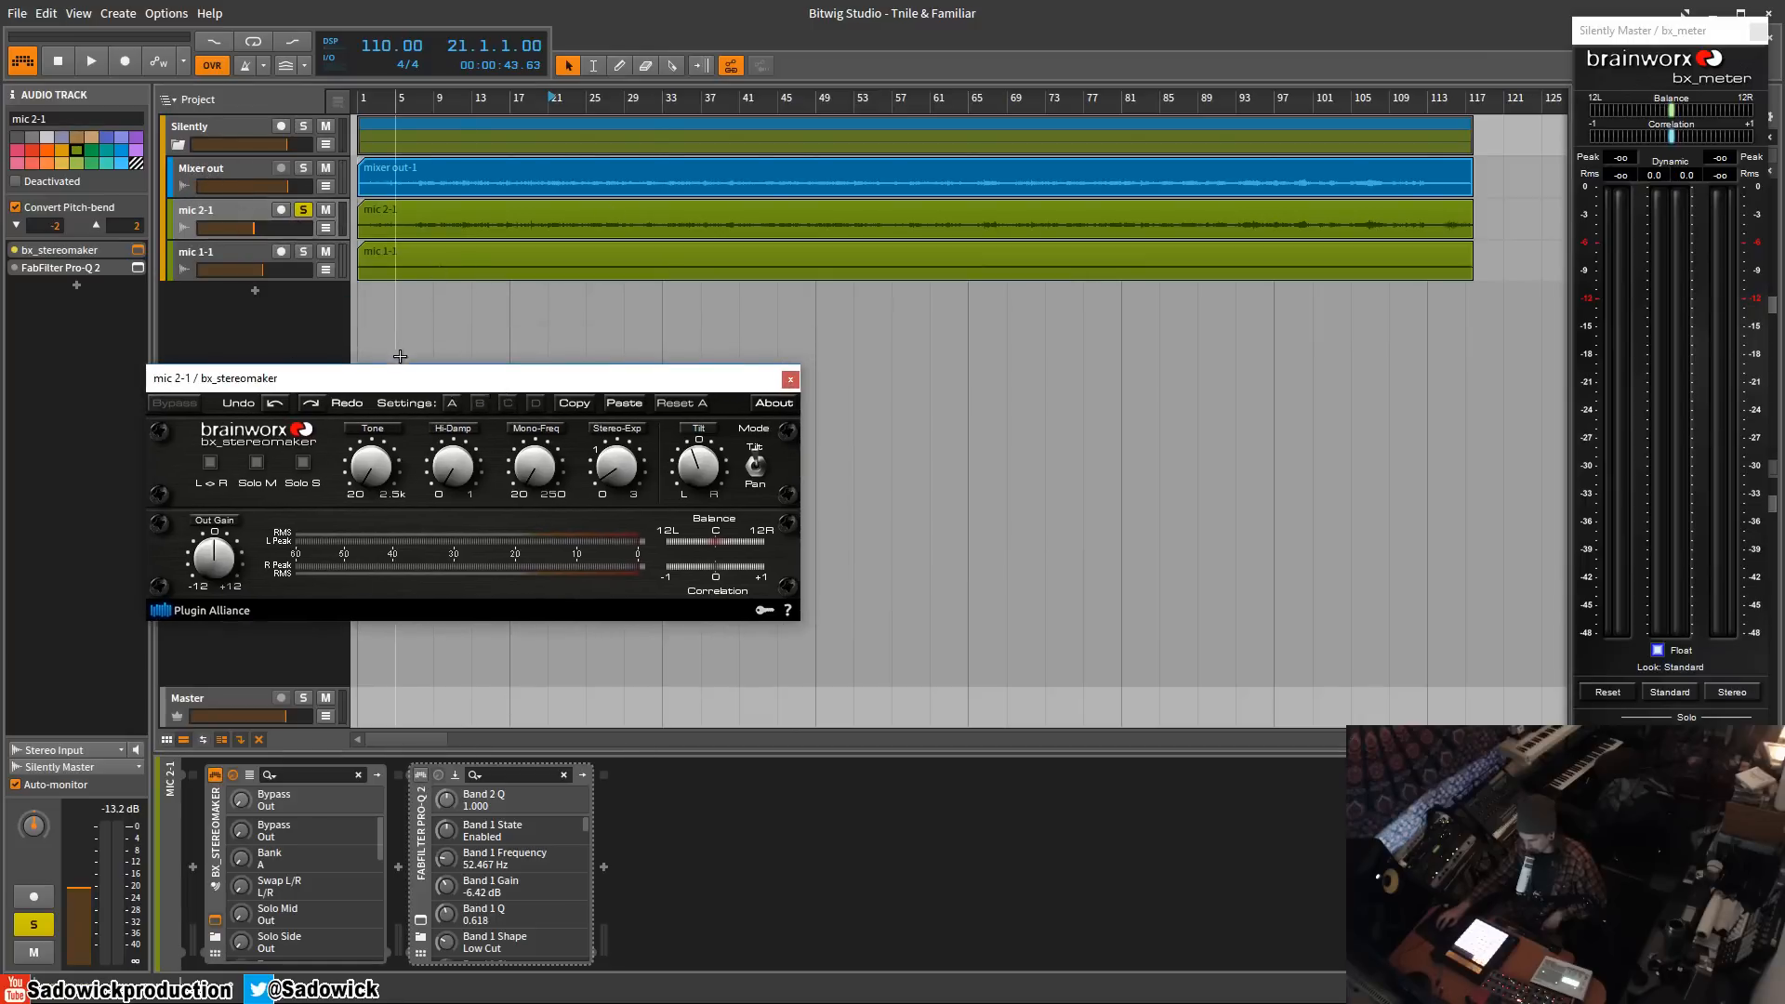
drag(404, 384, 427, 338)
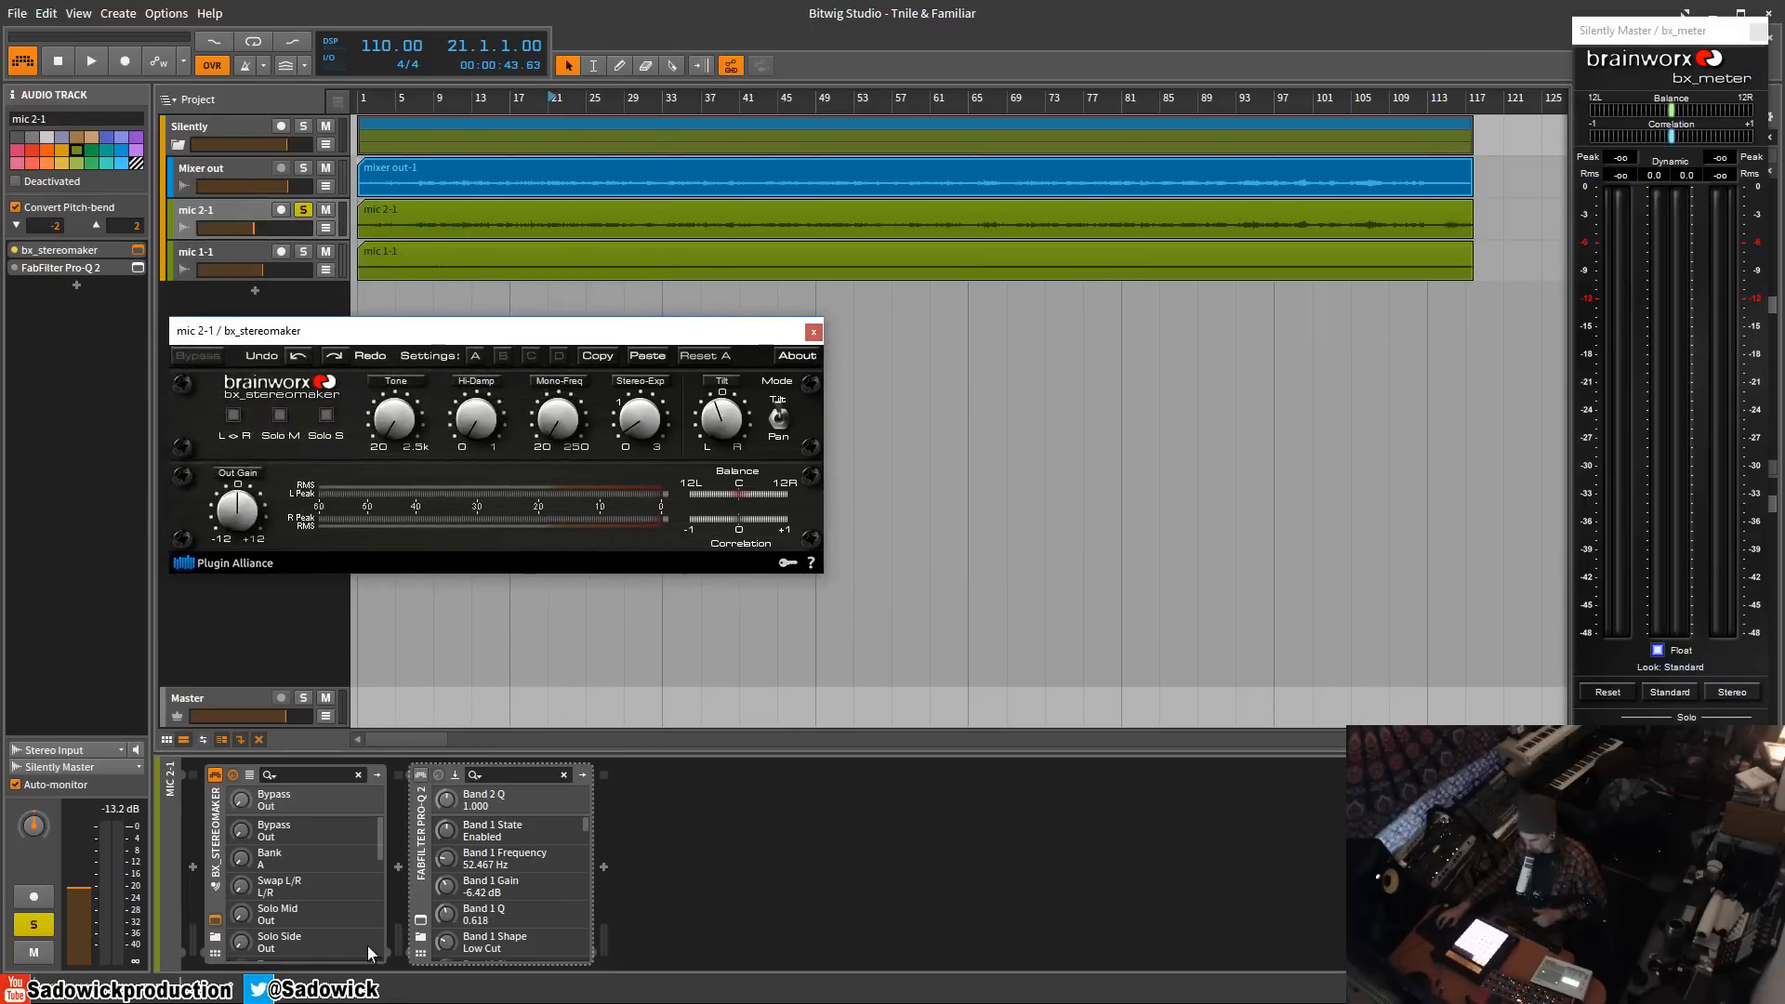
- Enable FabFilter Pro-Q 2 on mic 2-1, review its EQ curve, and close both open plugin windows
click(423, 780)
click(421, 923)
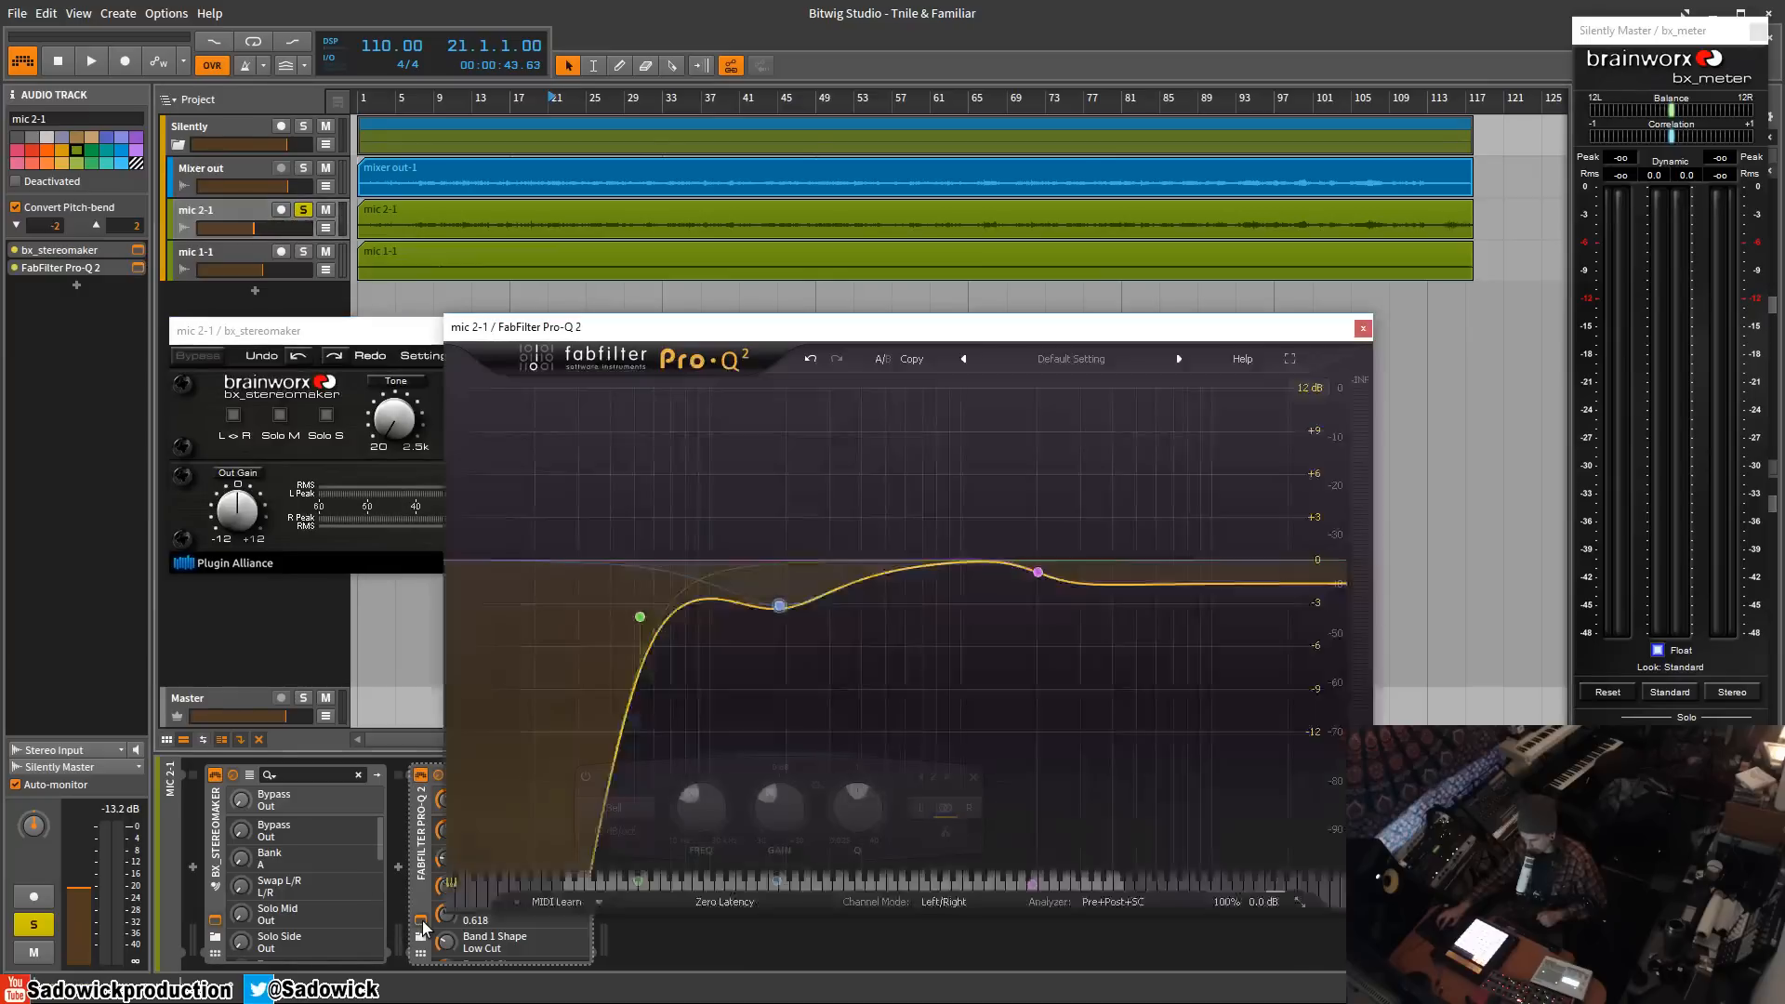
drag(849, 332, 901, 255)
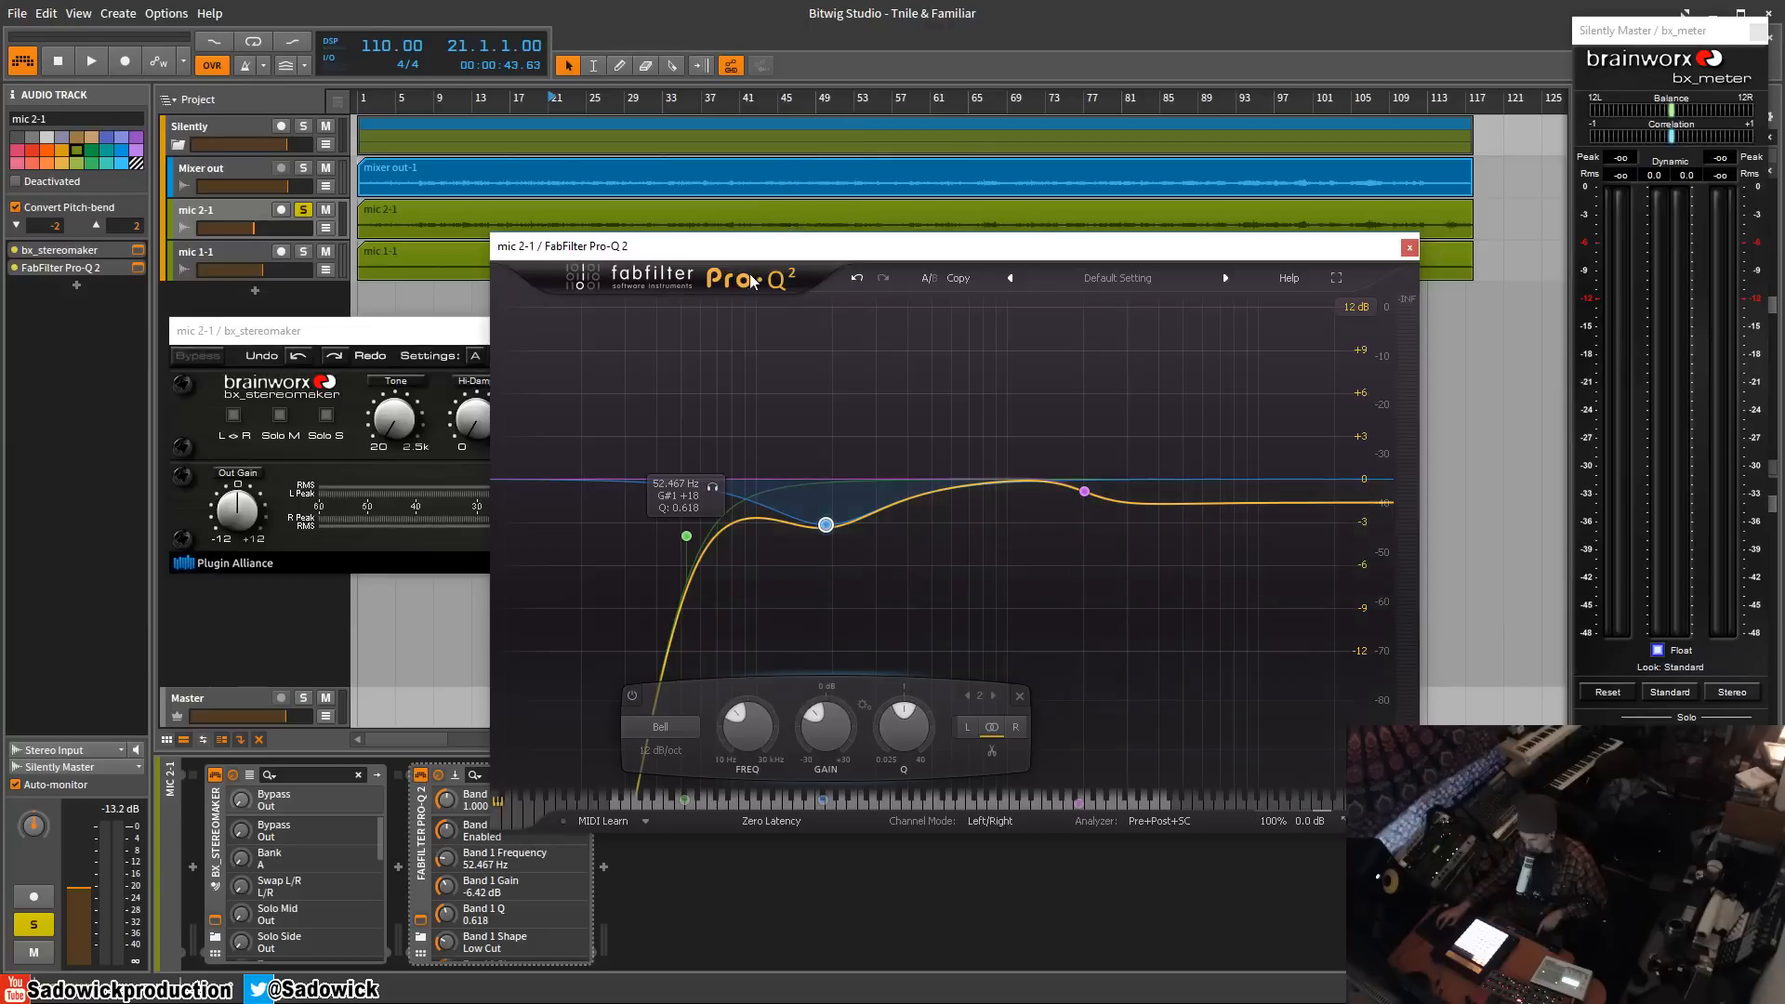
drag(755, 256, 605, 374)
click(1259, 369)
click(816, 331)
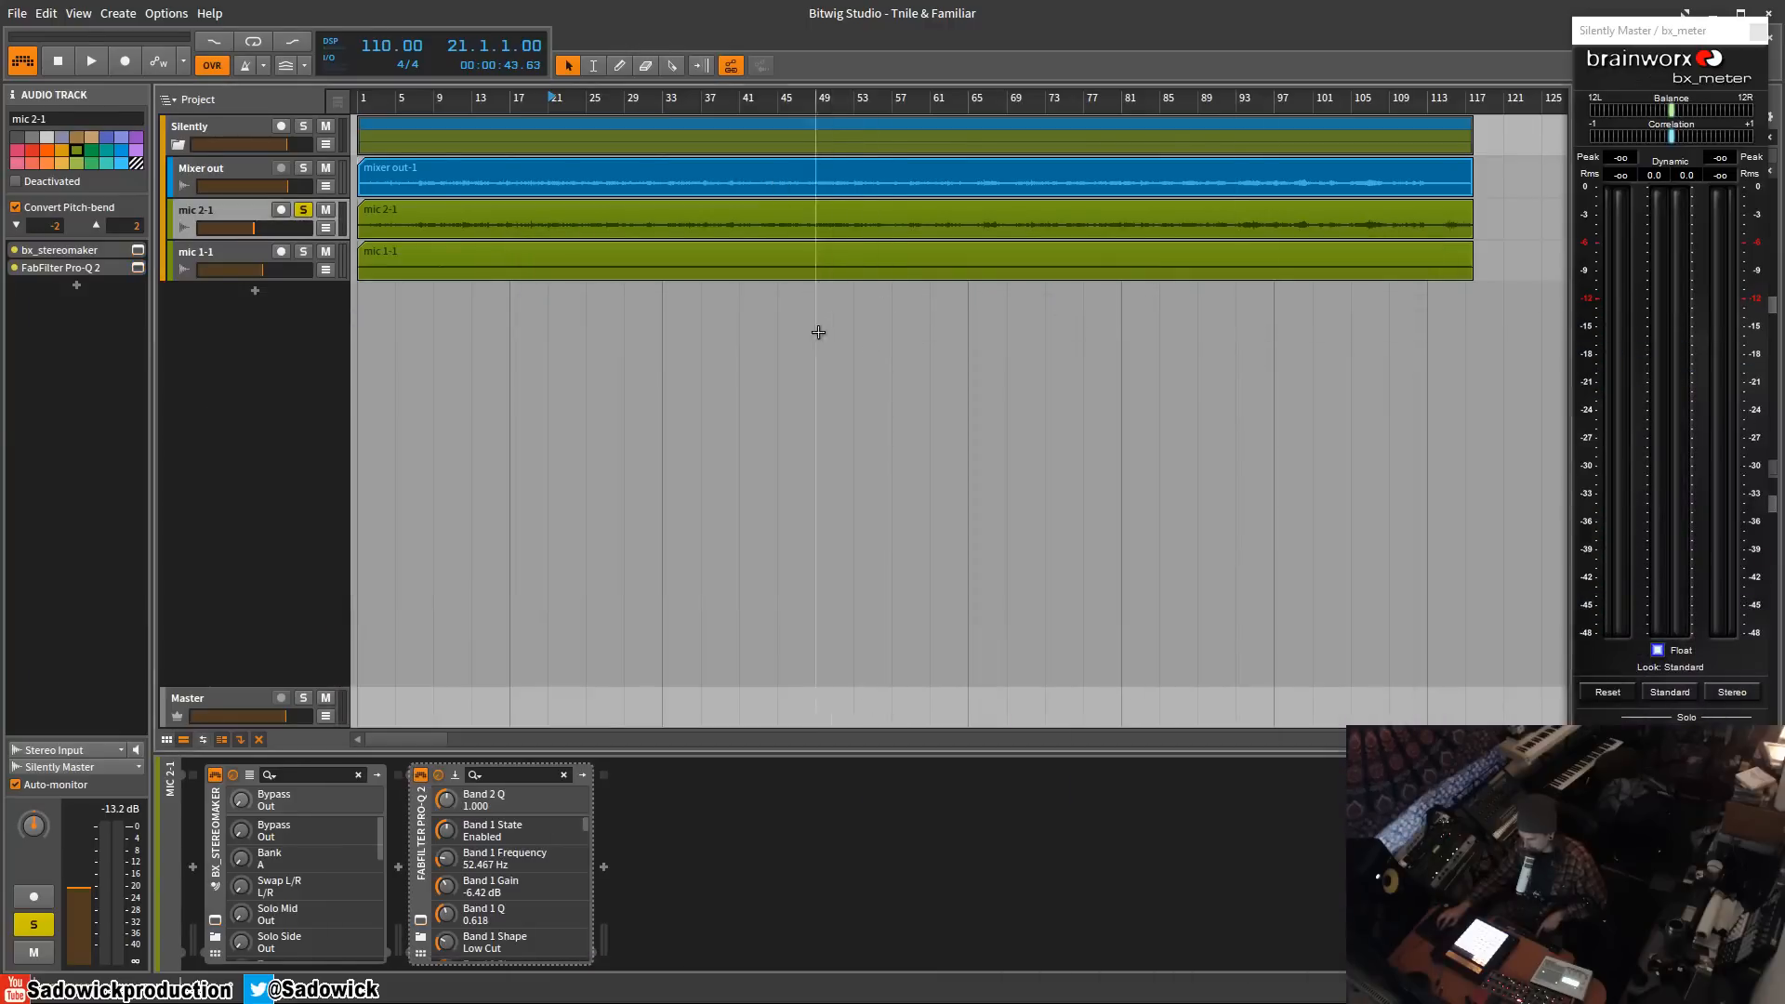
- Audition mic 2-1 from bar 21, soloing Mixer out alongside it during playback
key(space)
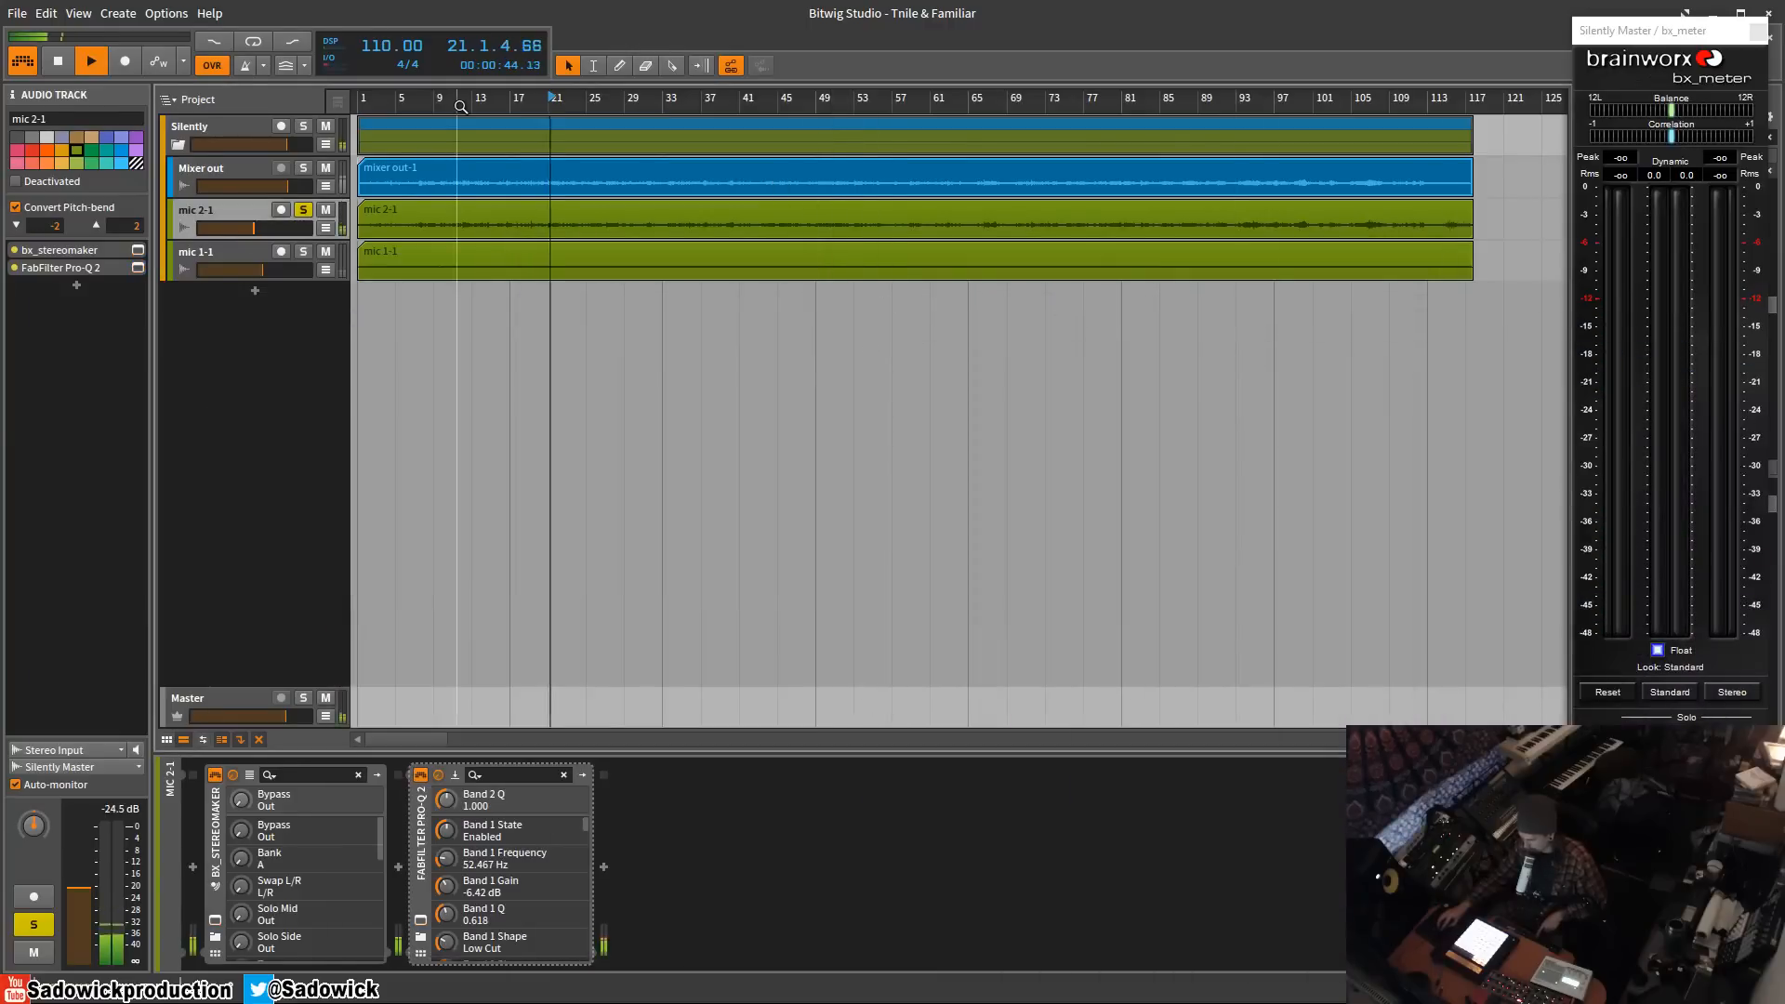
click(304, 167)
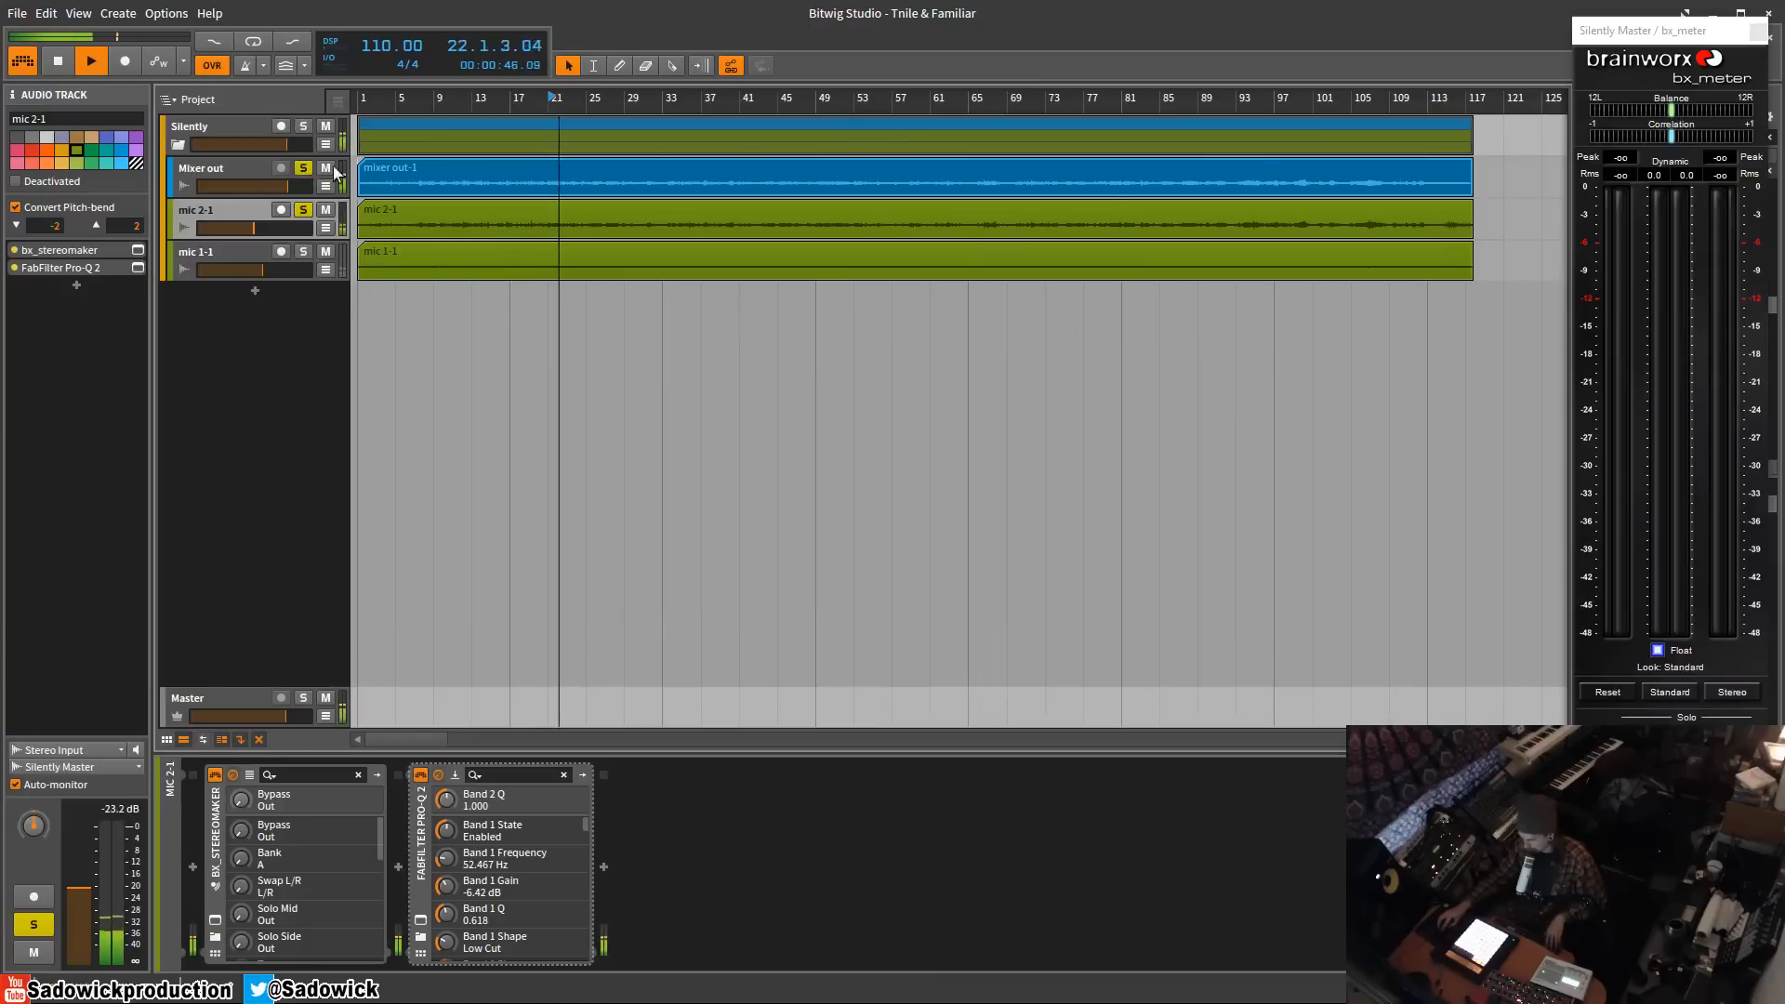
key(space)
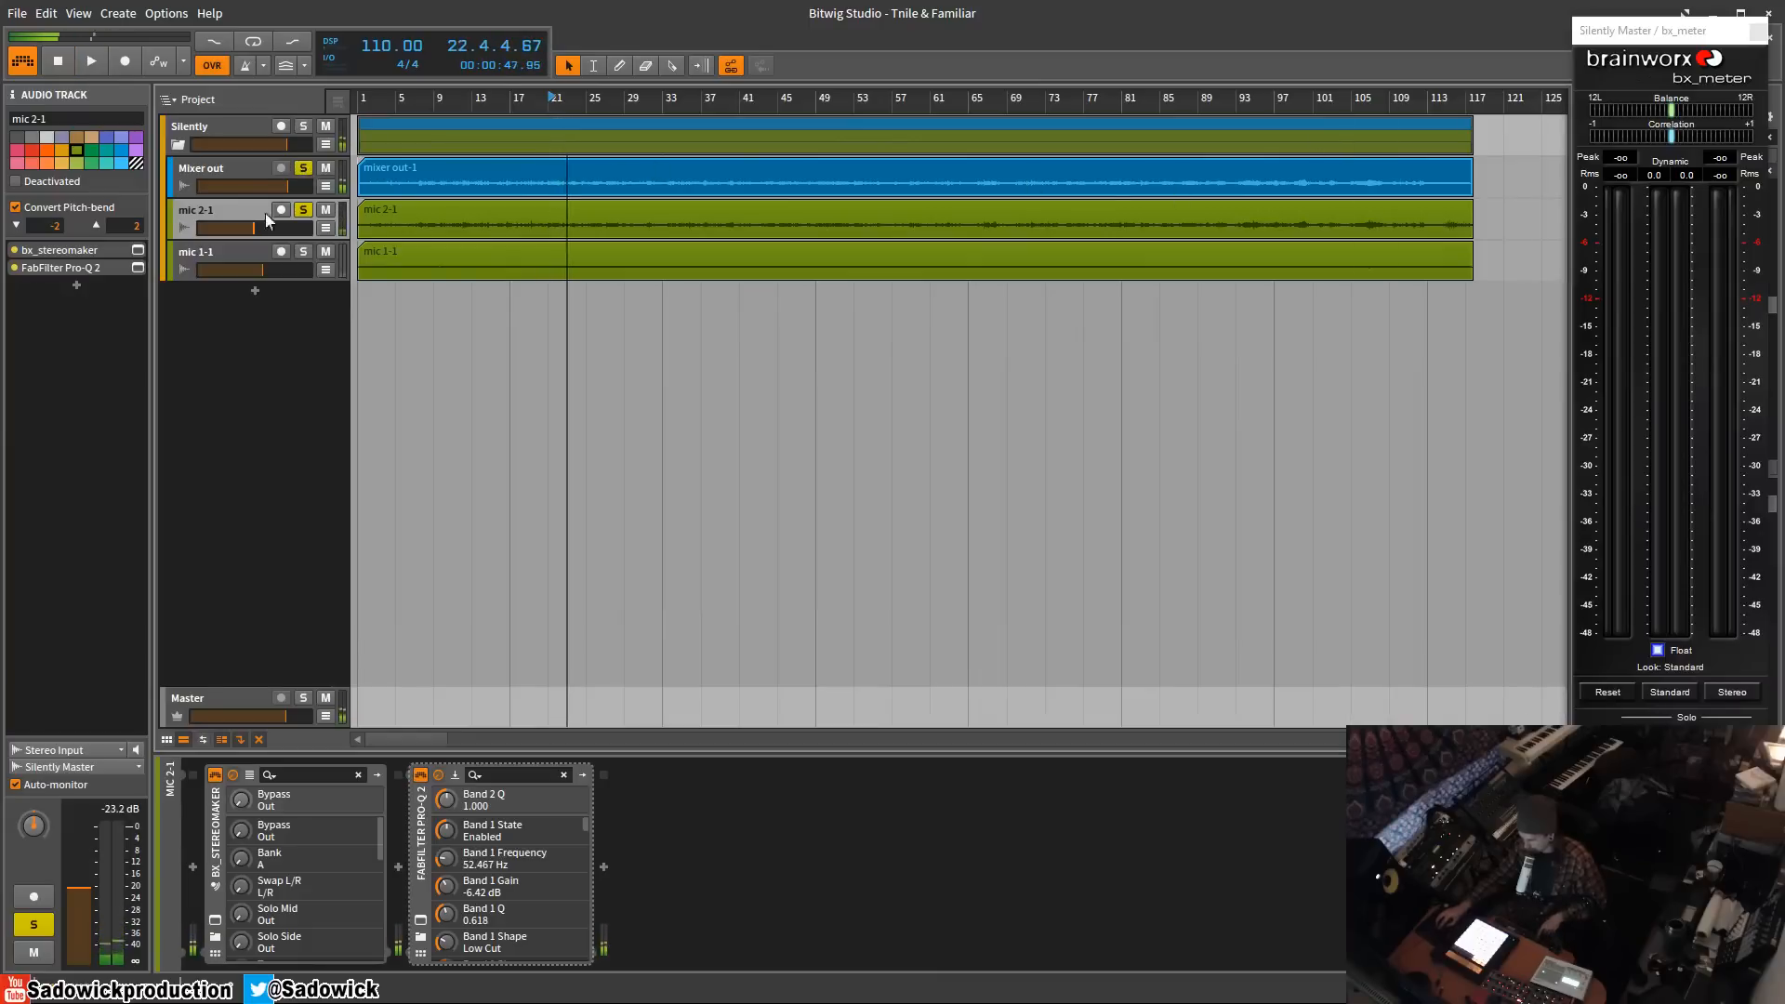
- Enable bx_meter on the Silently group and audition the two soloed tracks briefly from bar 21
click(246, 131)
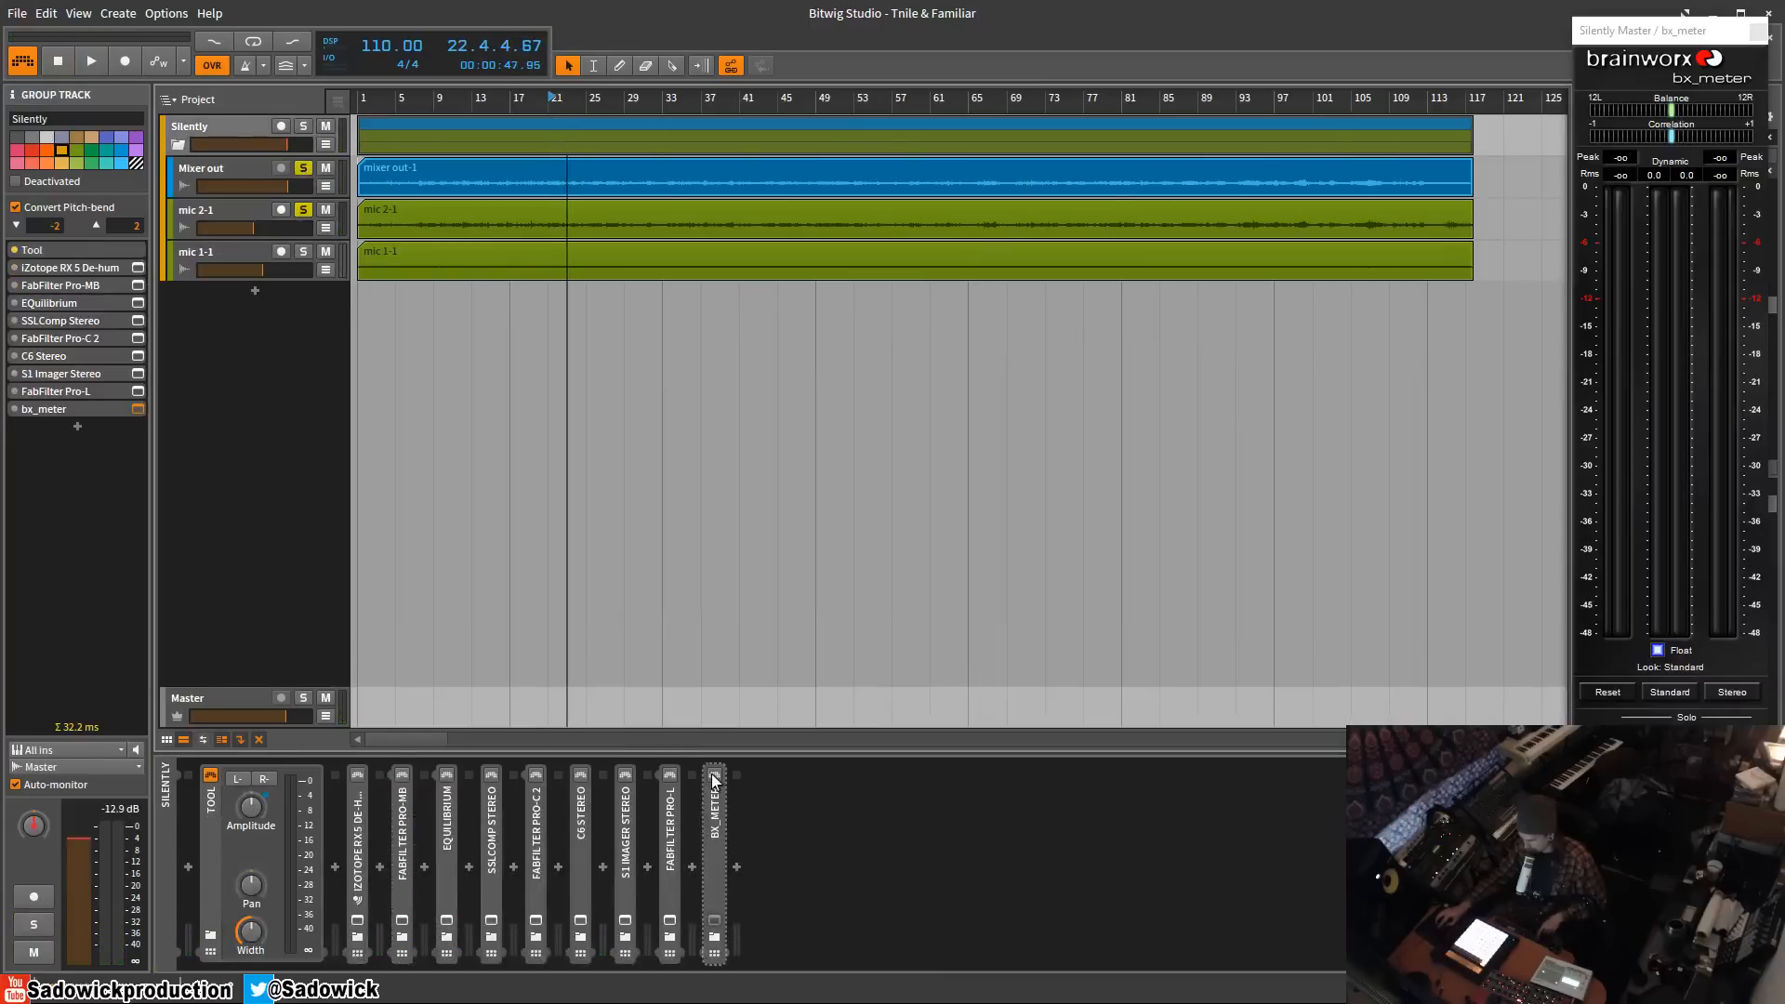
key(space)
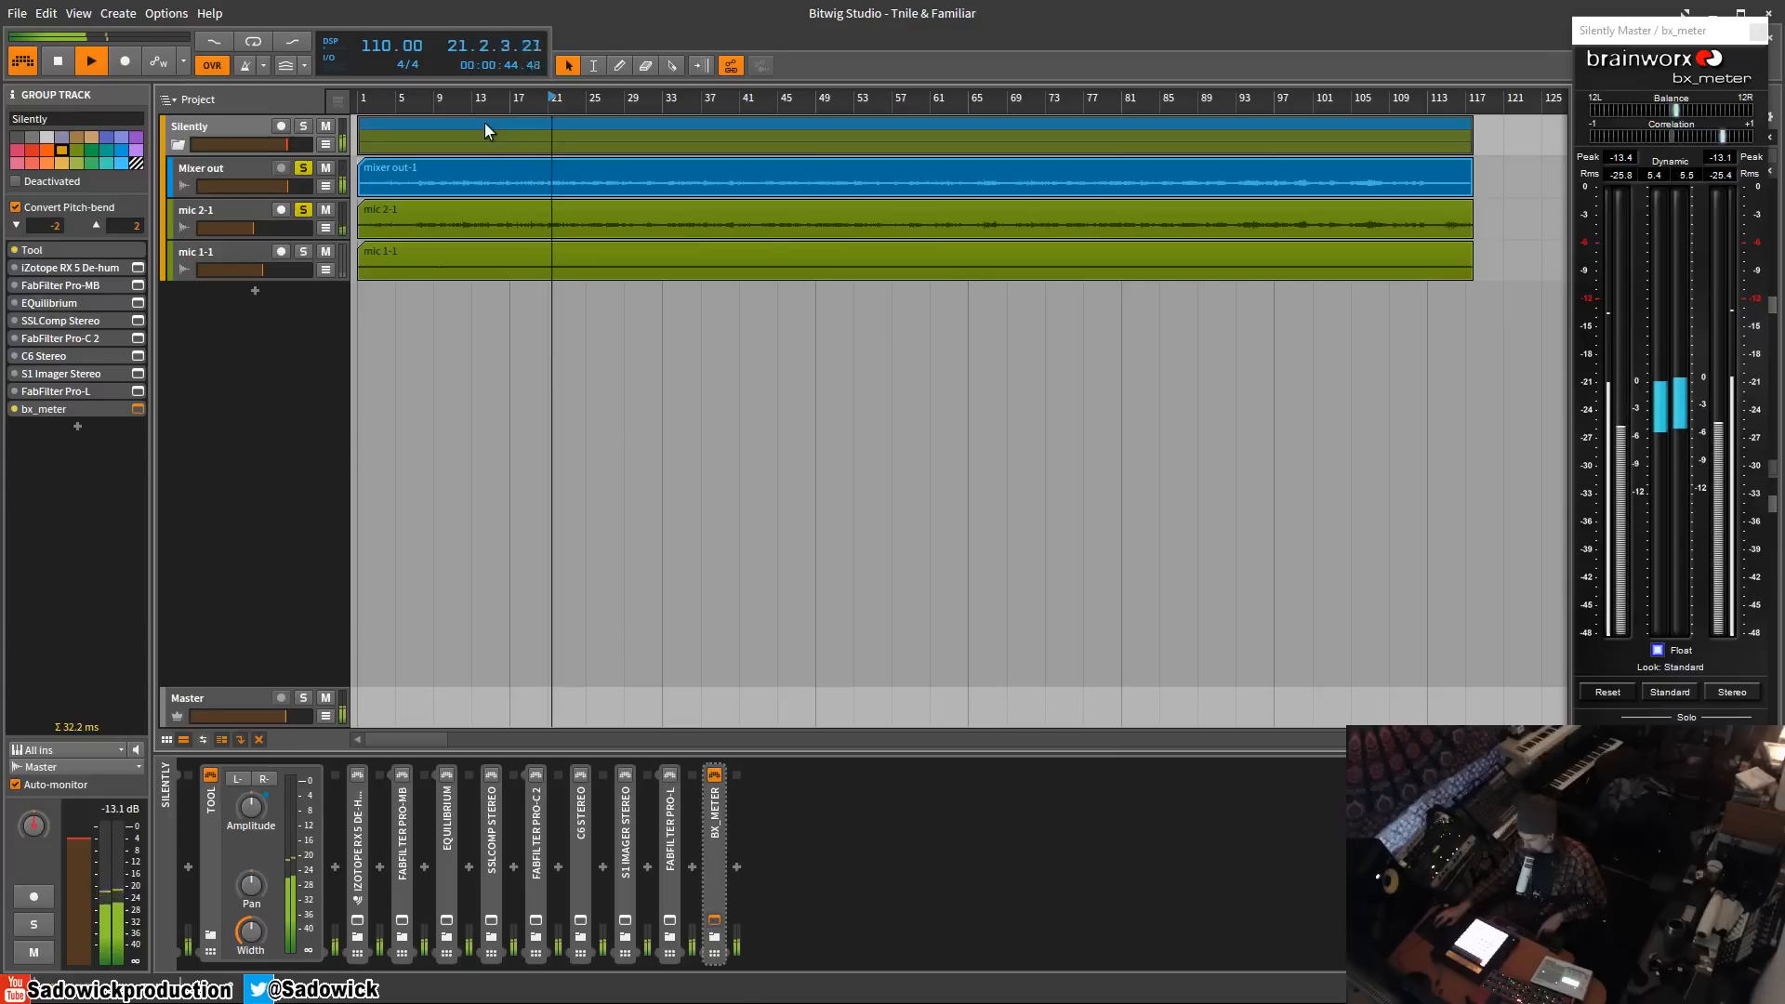
key(space)
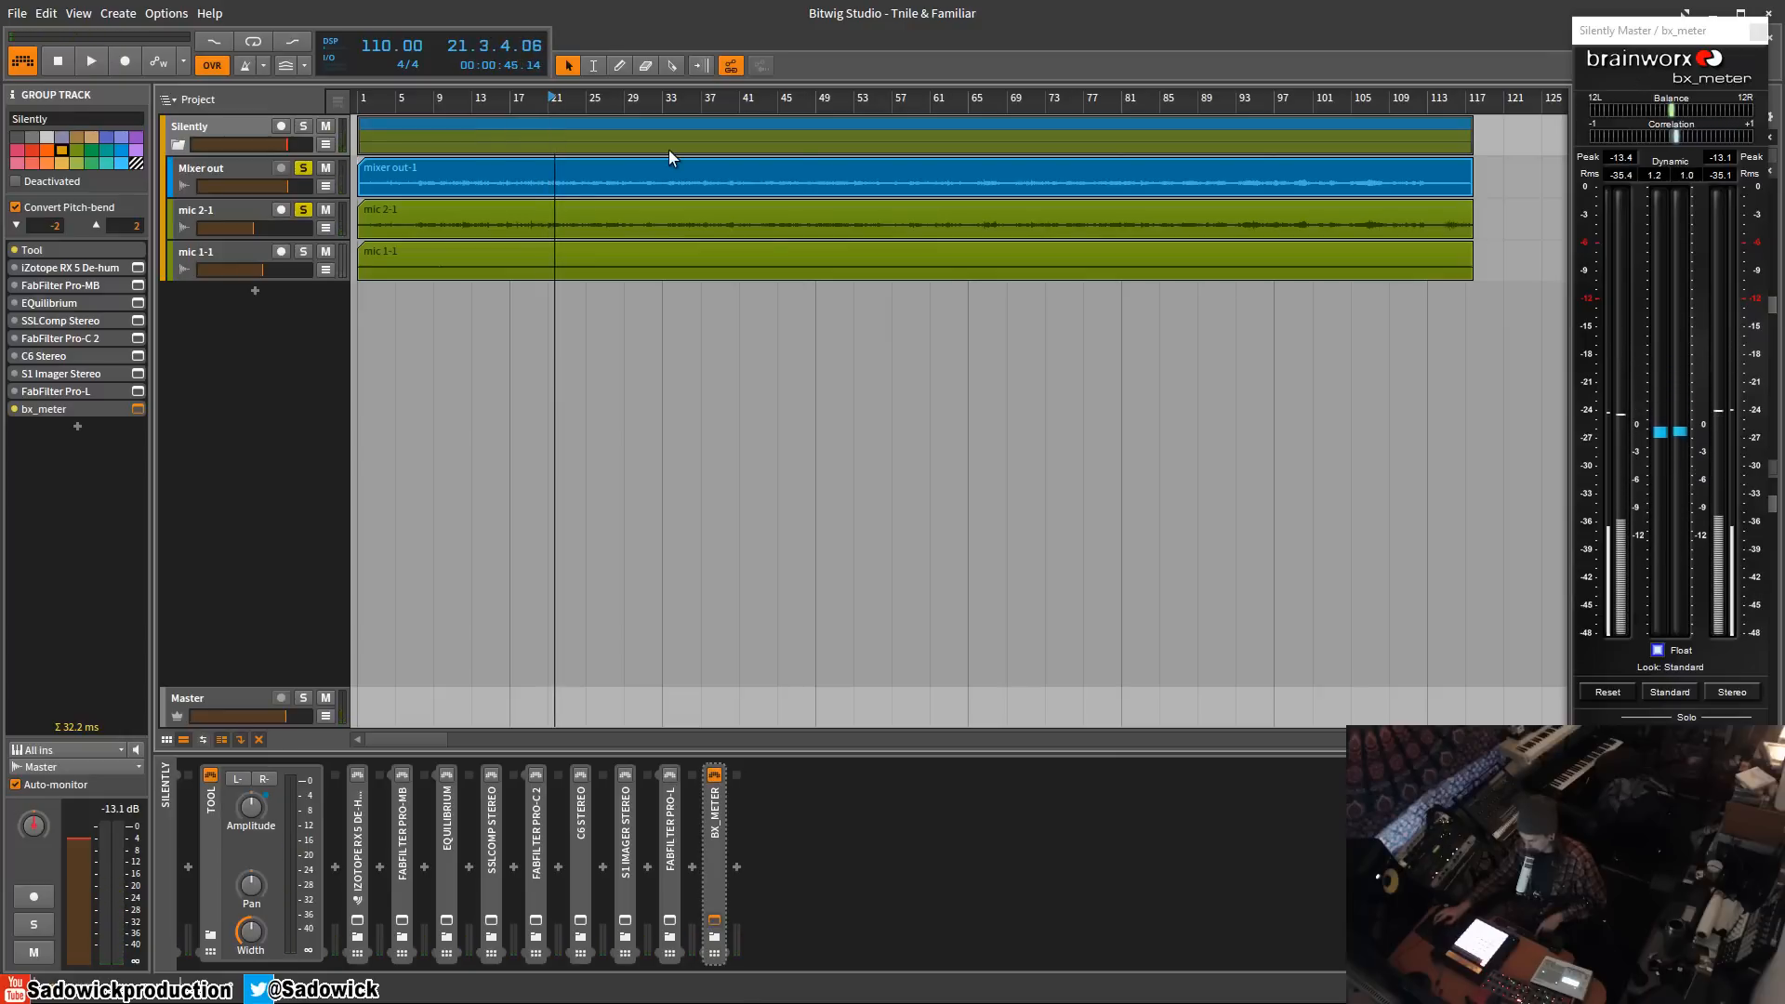
- Solo only the mic 1-1 track, show its devices, and set the play position to bar 21
click(303, 209)
click(303, 167)
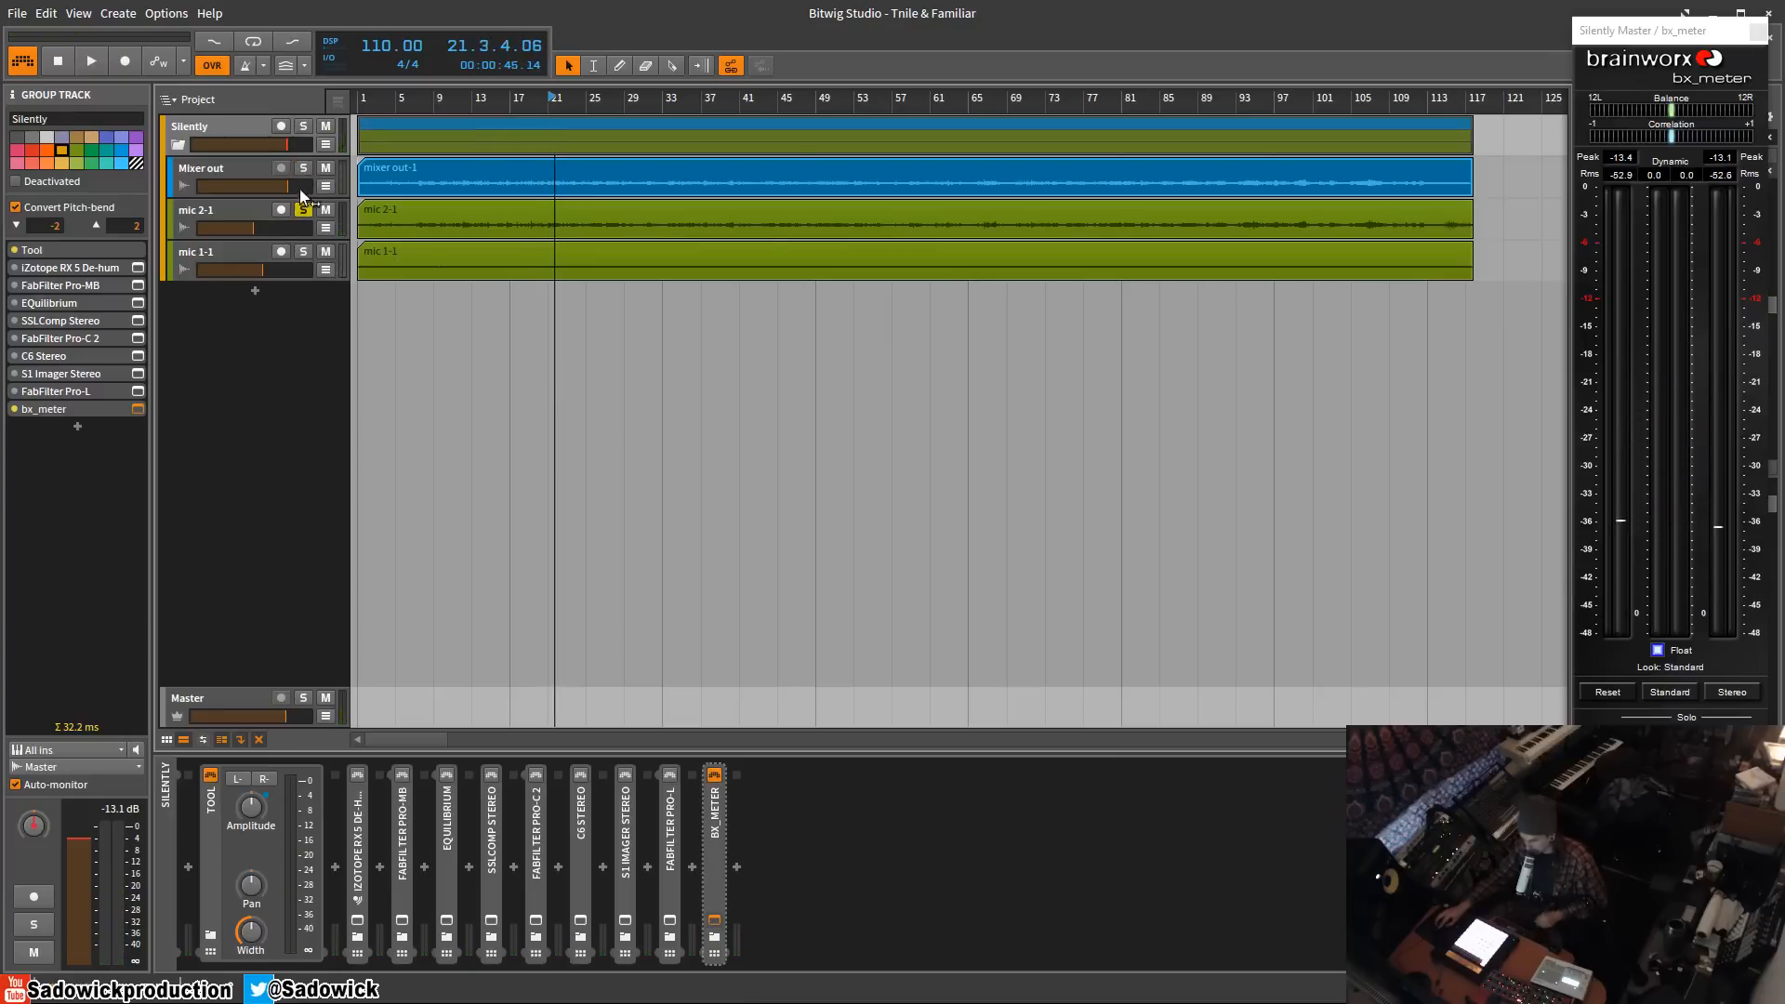
click(303, 253)
click(208, 253)
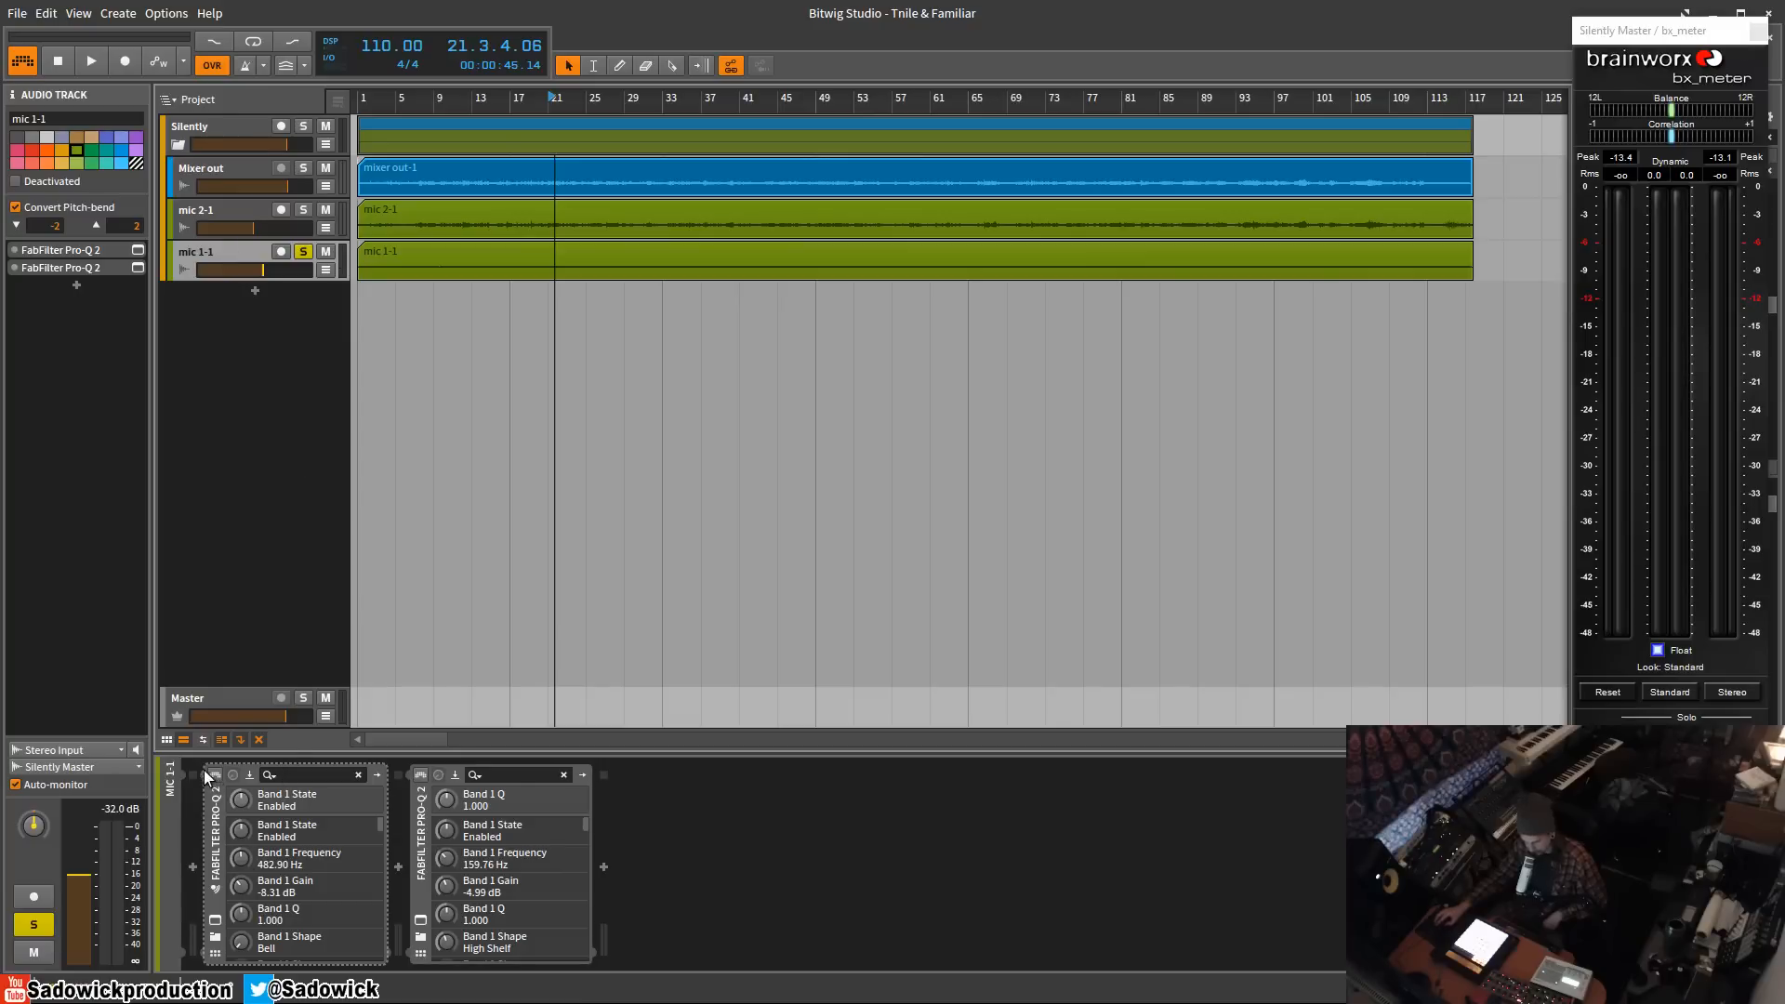
click(554, 97)
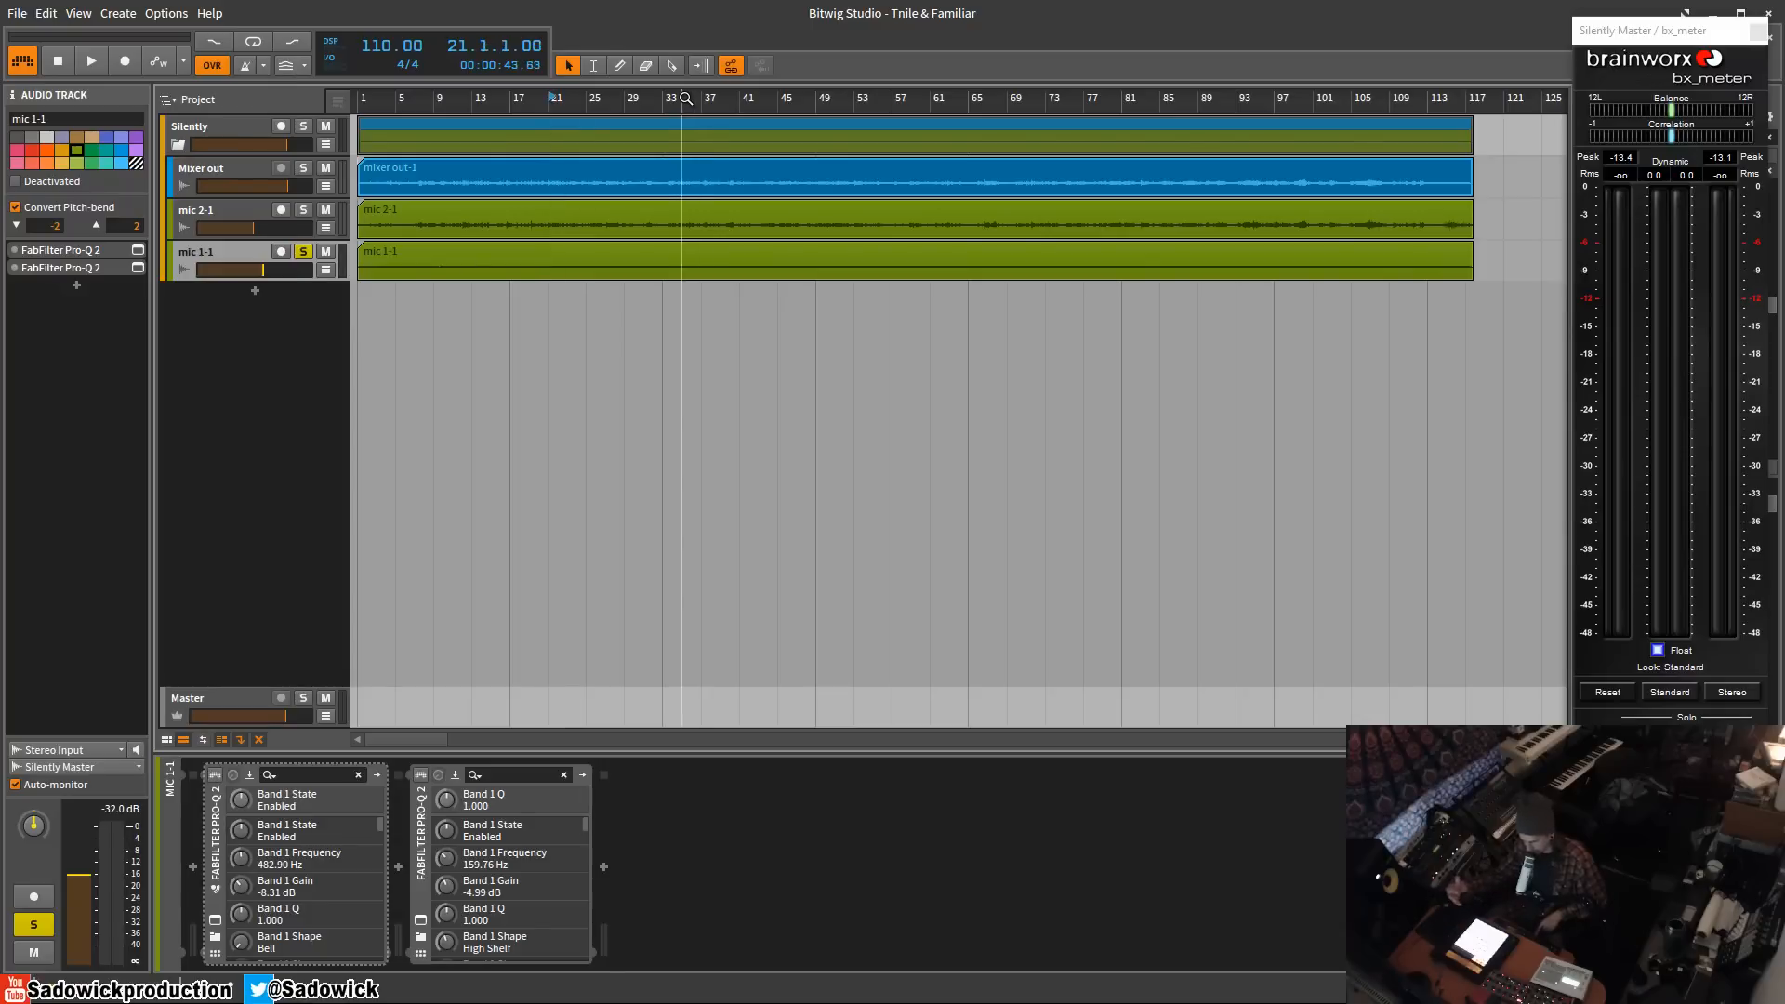
- Enable the first FabFilter Pro-Q 2 on mic 1-1, show its curve, and play from about bar 11
click(219, 775)
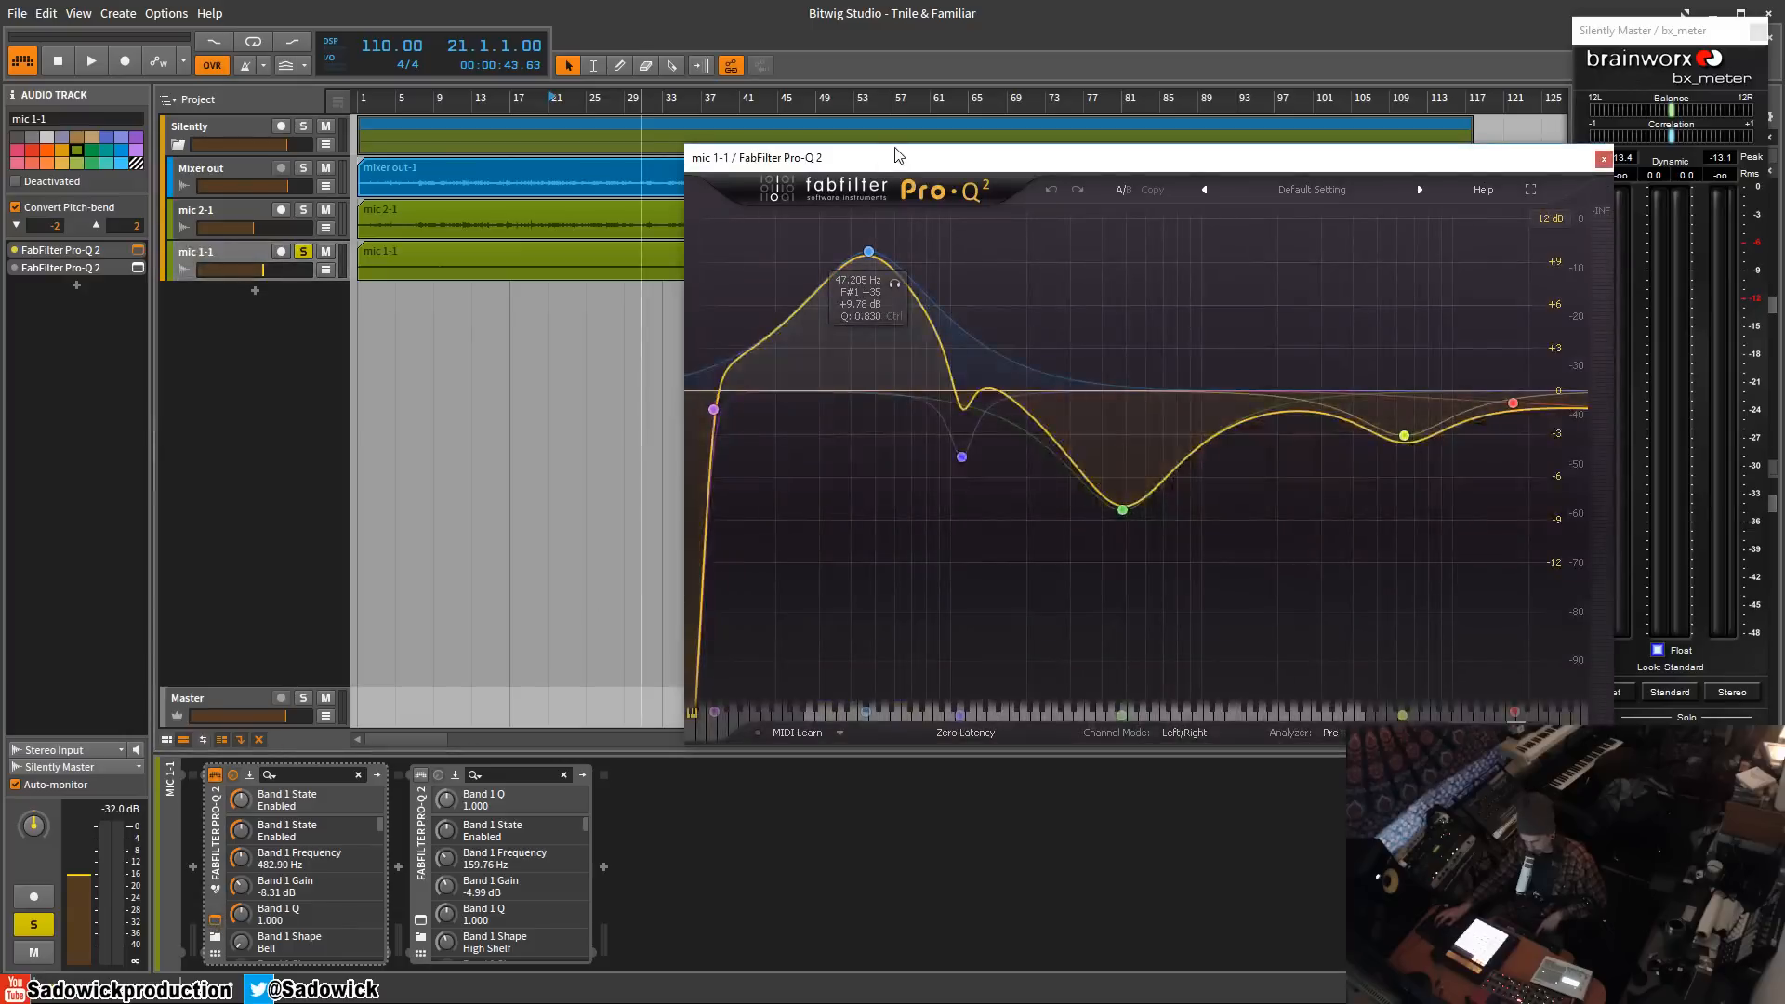
drag(896, 155, 619, 171)
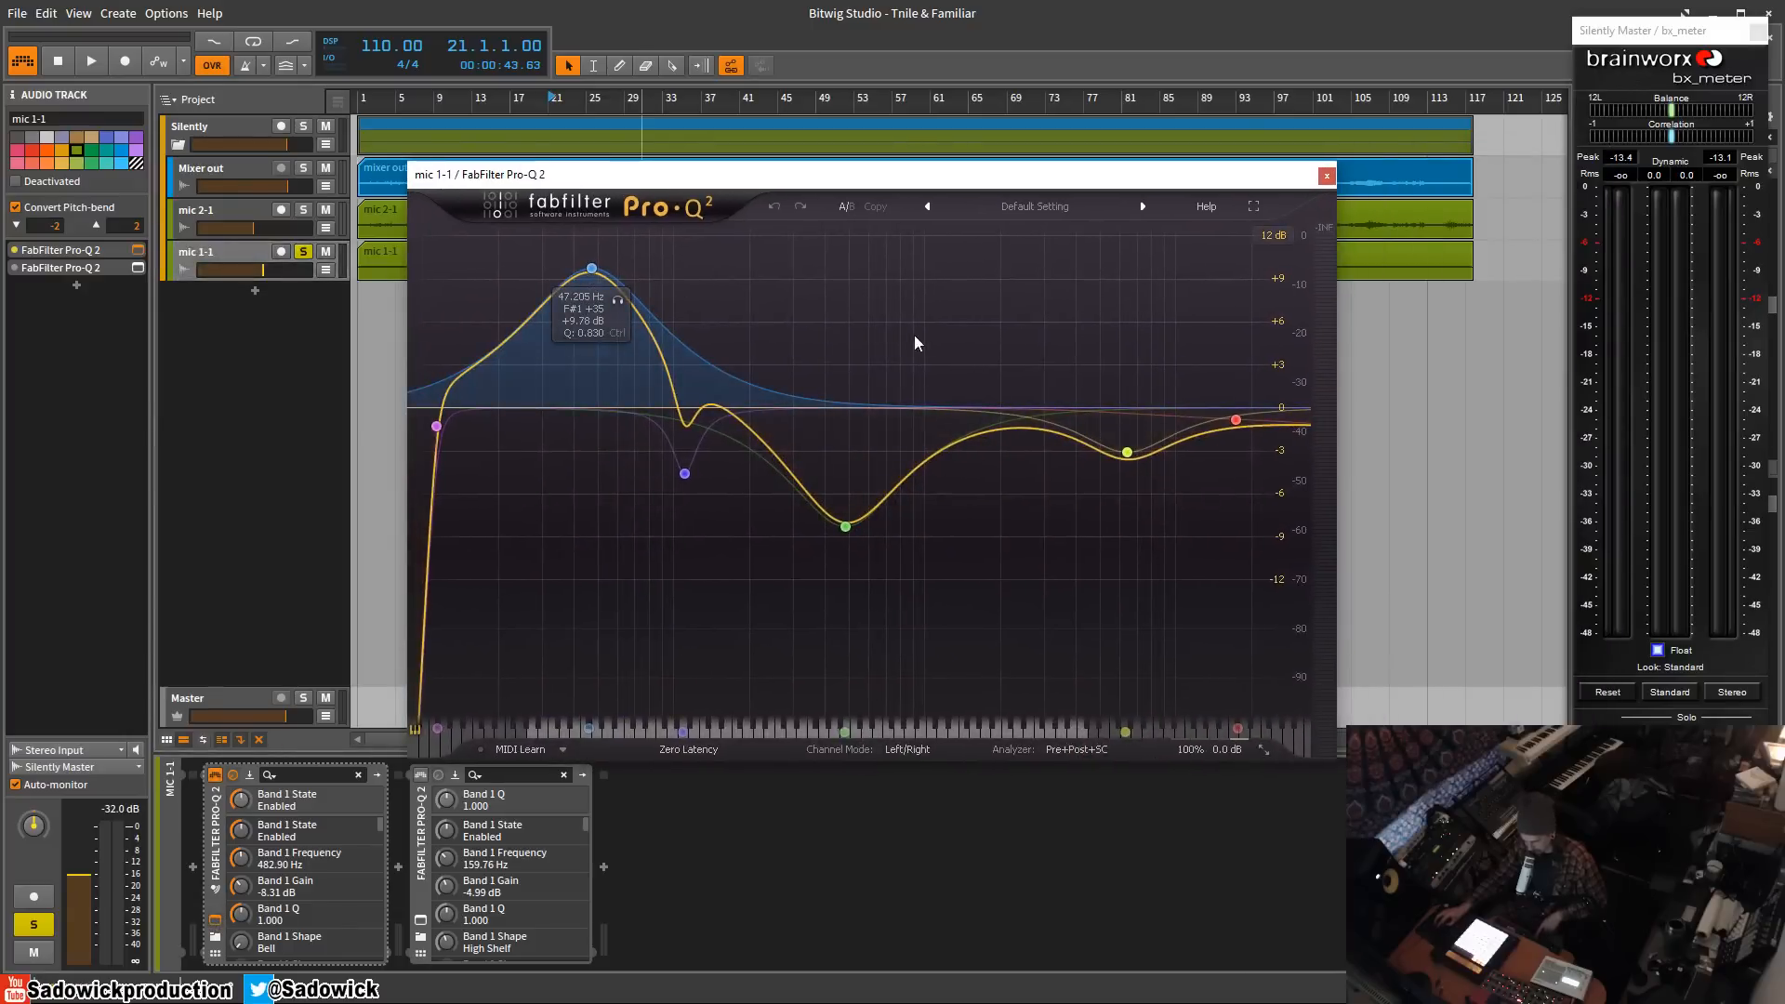
click(456, 97)
key(space)
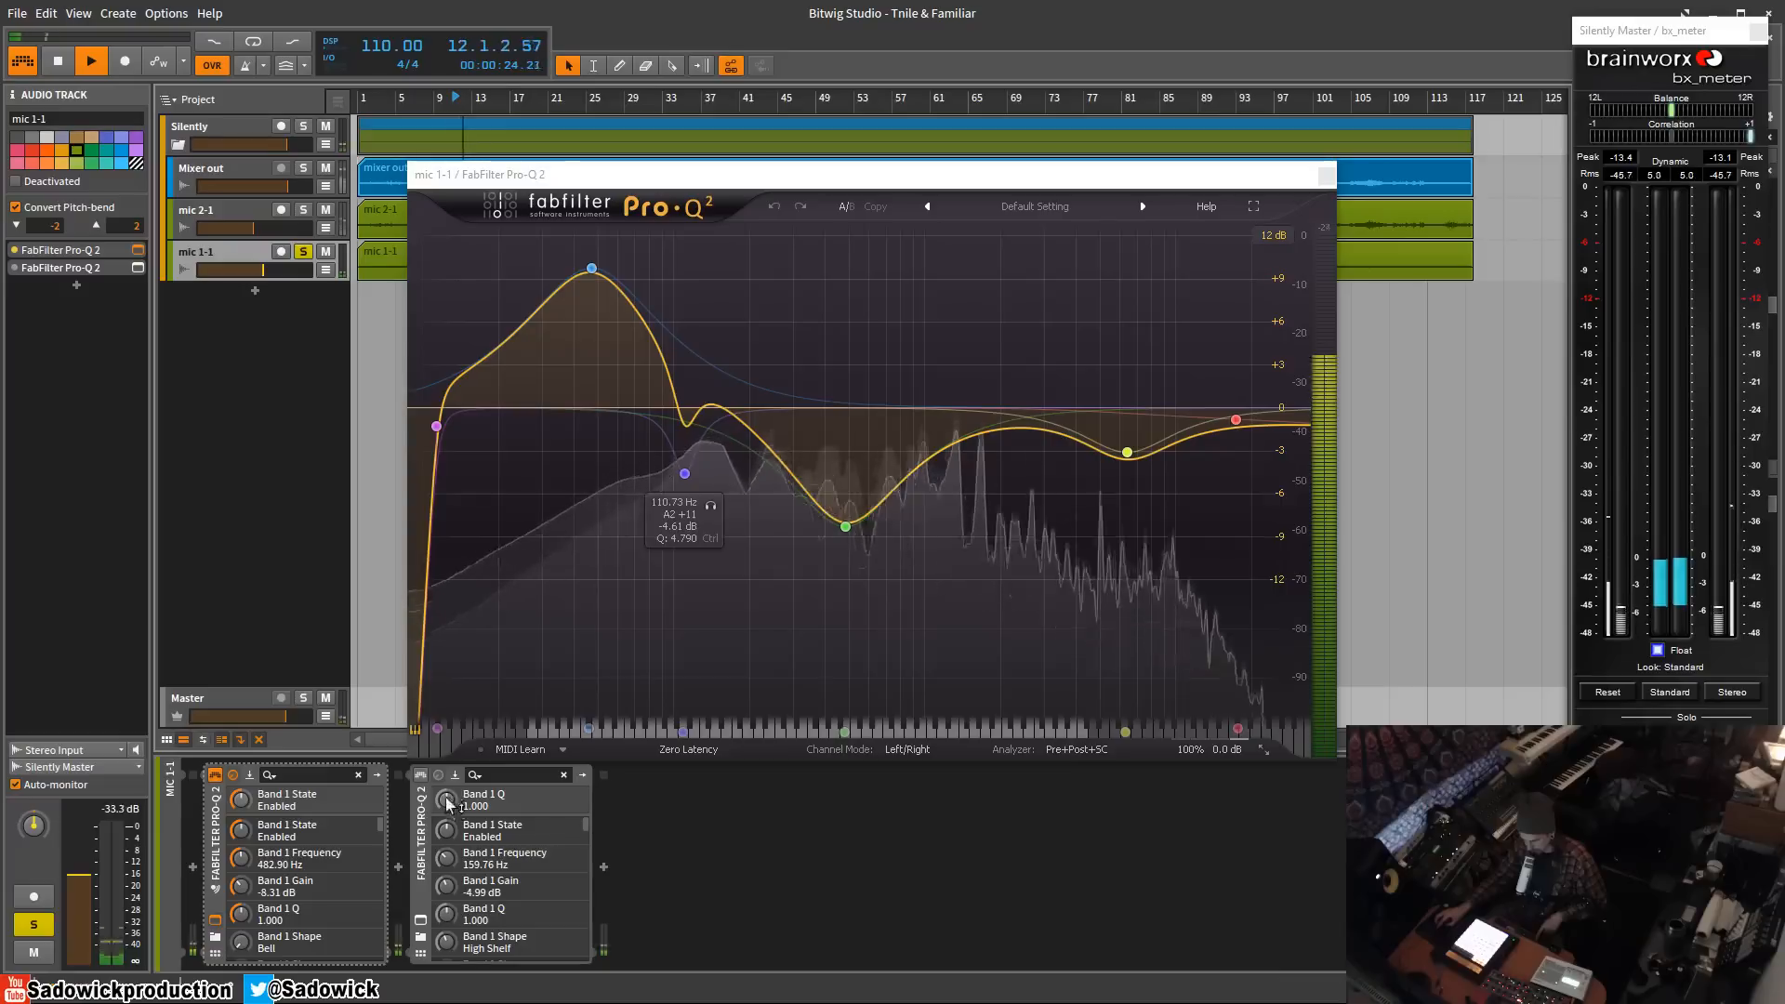
- Enable the second FabFilter Pro-Q 2 on mic 1-1, examine its curve during playback, and close both EQ windows
click(420, 920)
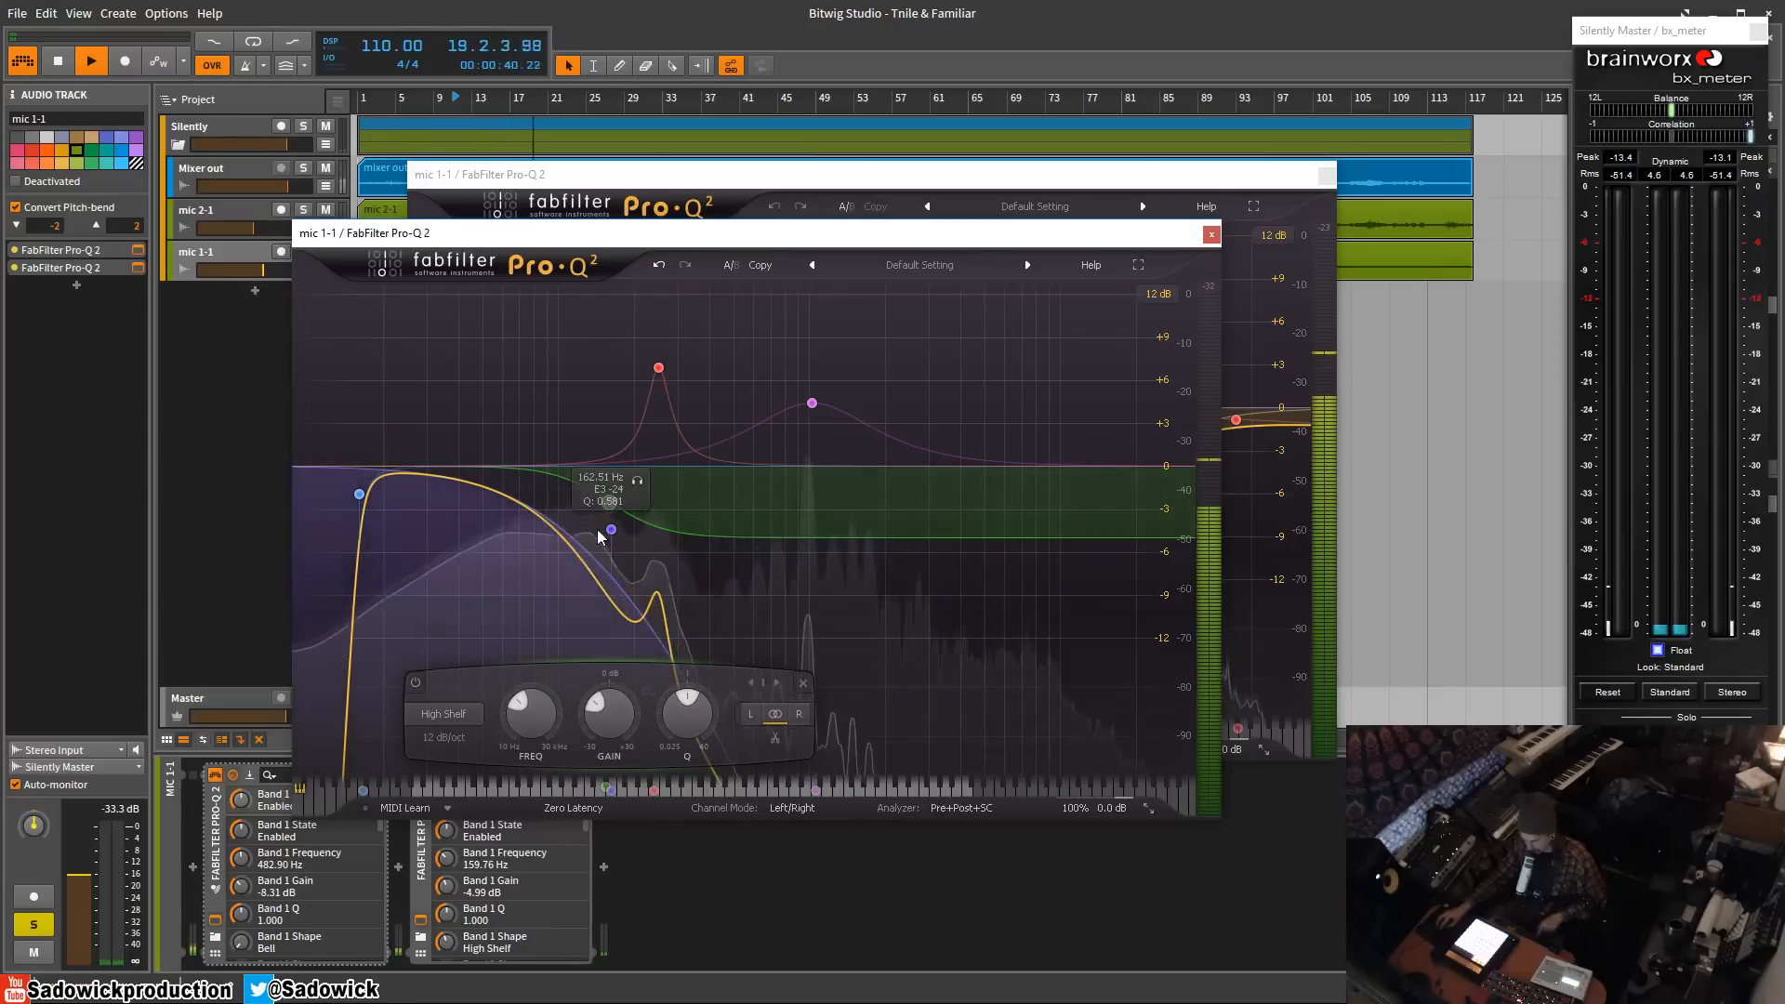
click(1212, 233)
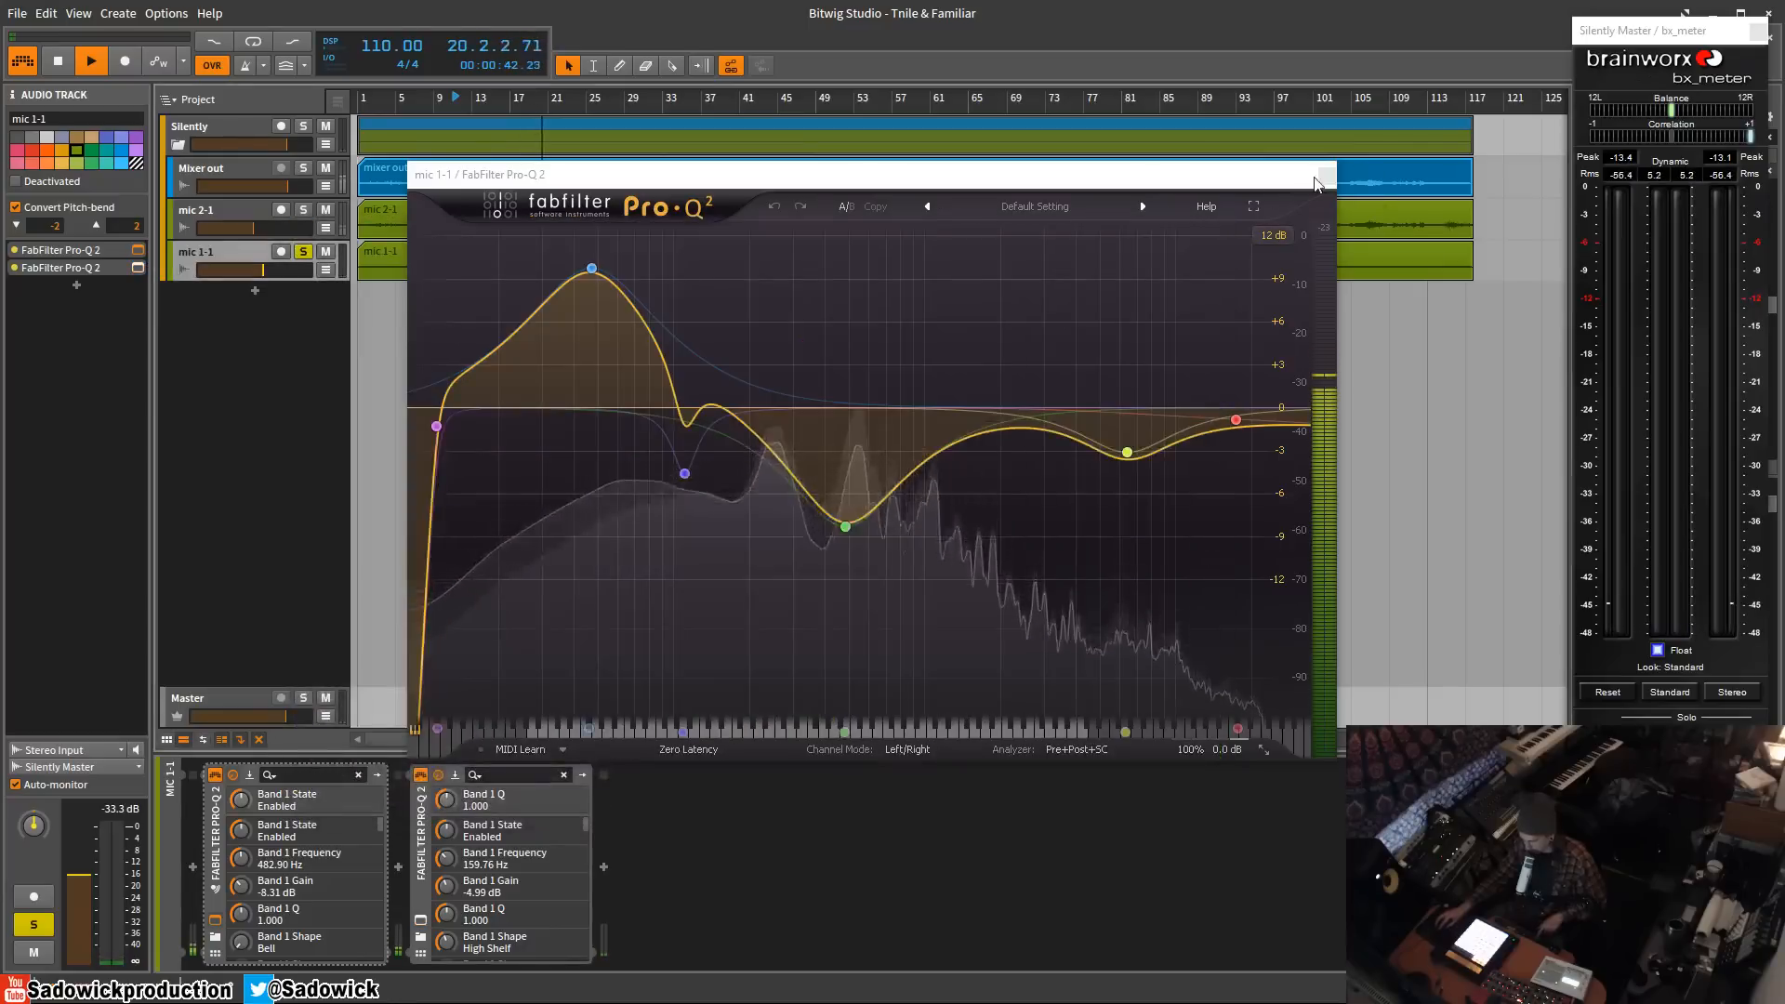
click(1325, 174)
- Stop playback and unsolo the mic 1-1 track
click(366, 277)
key(space)
click(303, 251)
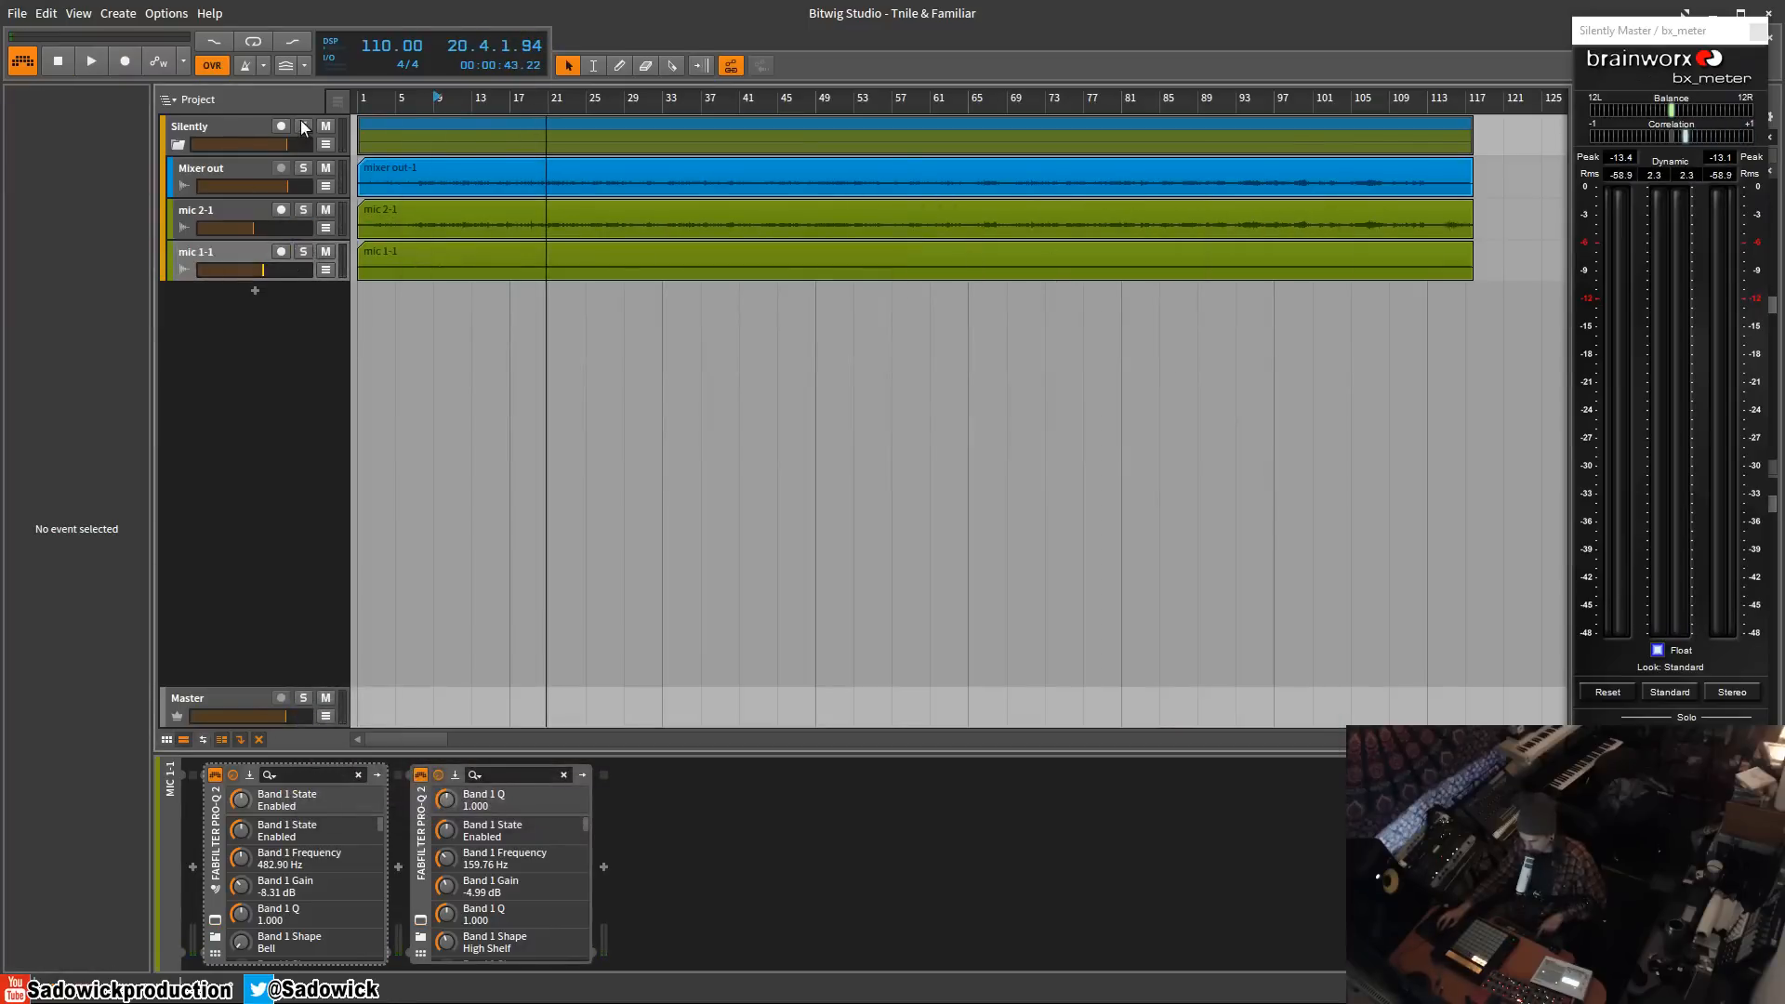
- Show the Silently group's device chain and audition the full mix from bar 33
click(665, 97)
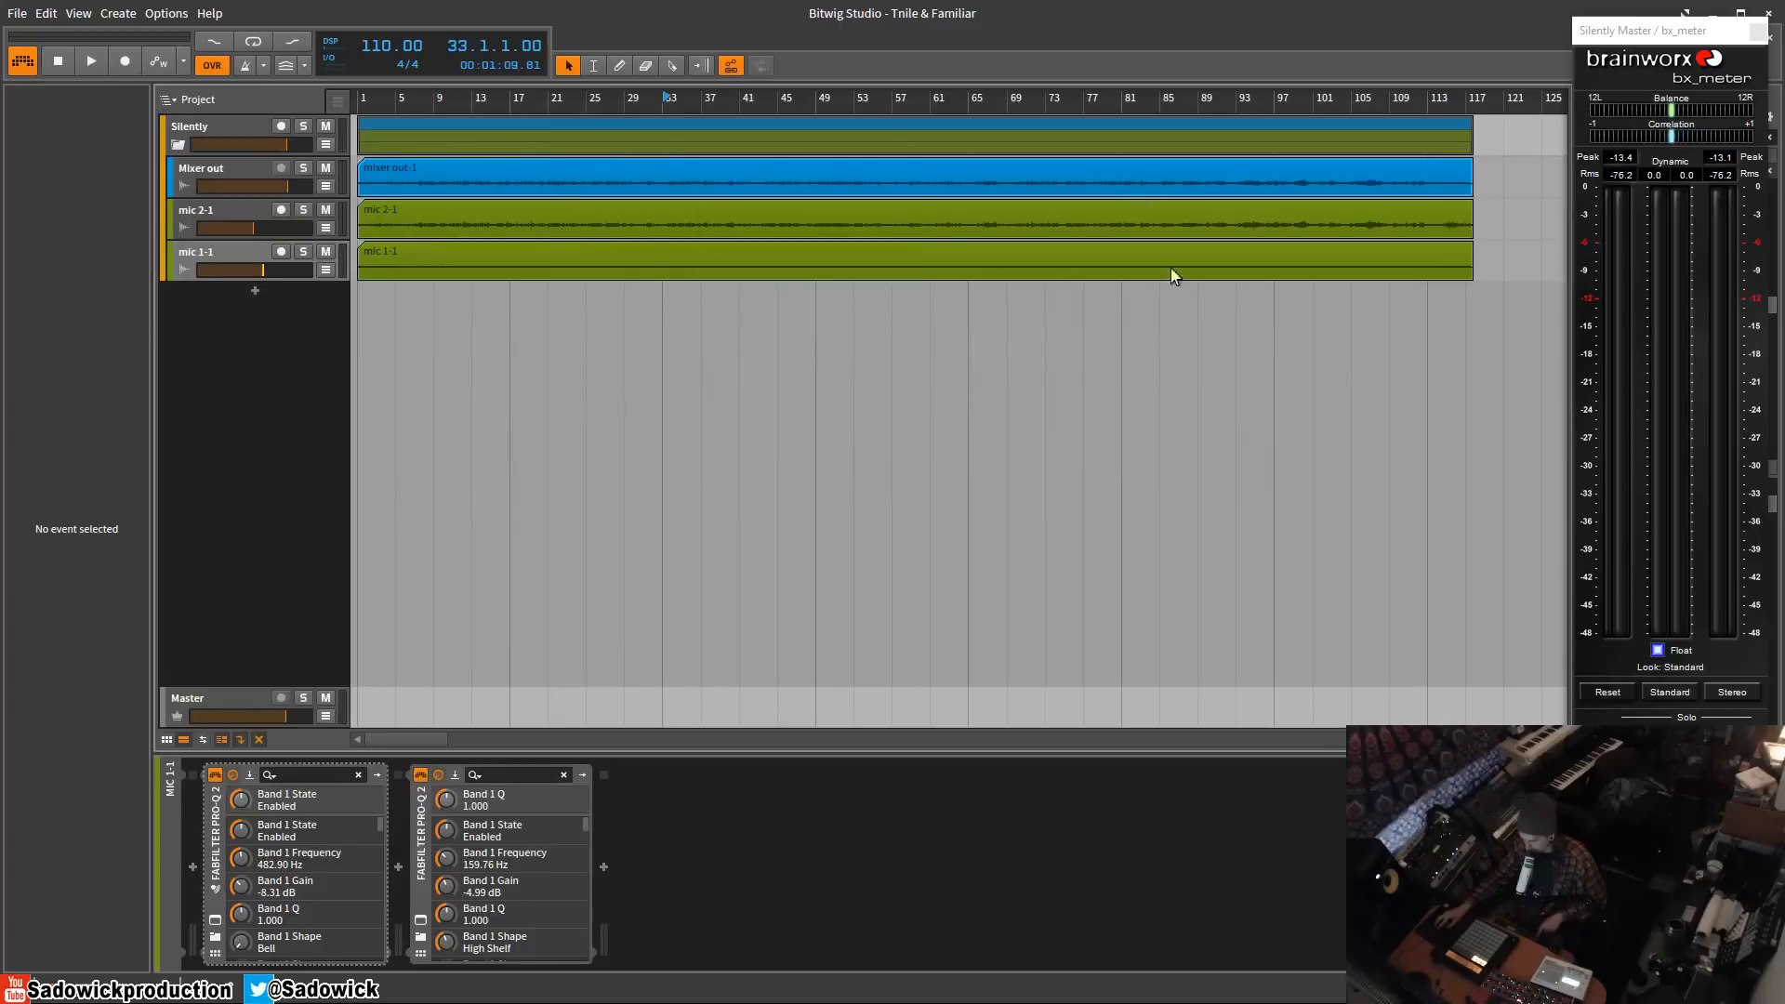
click(212, 125)
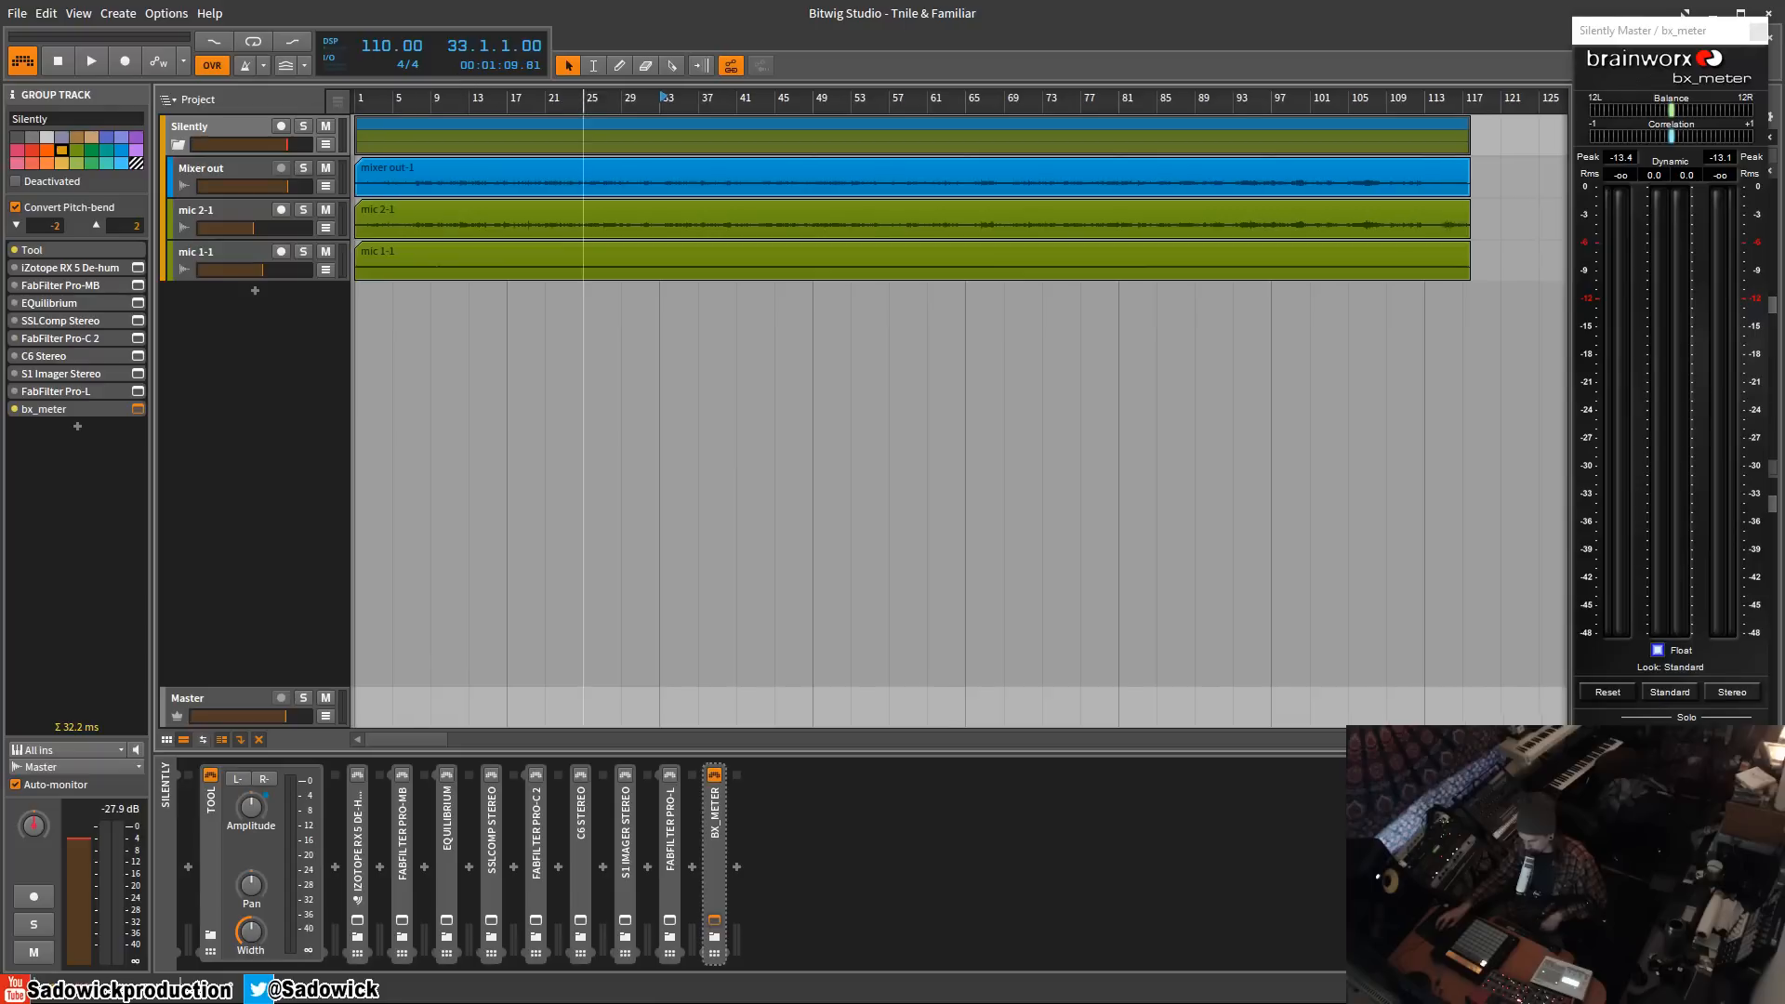
key(space)
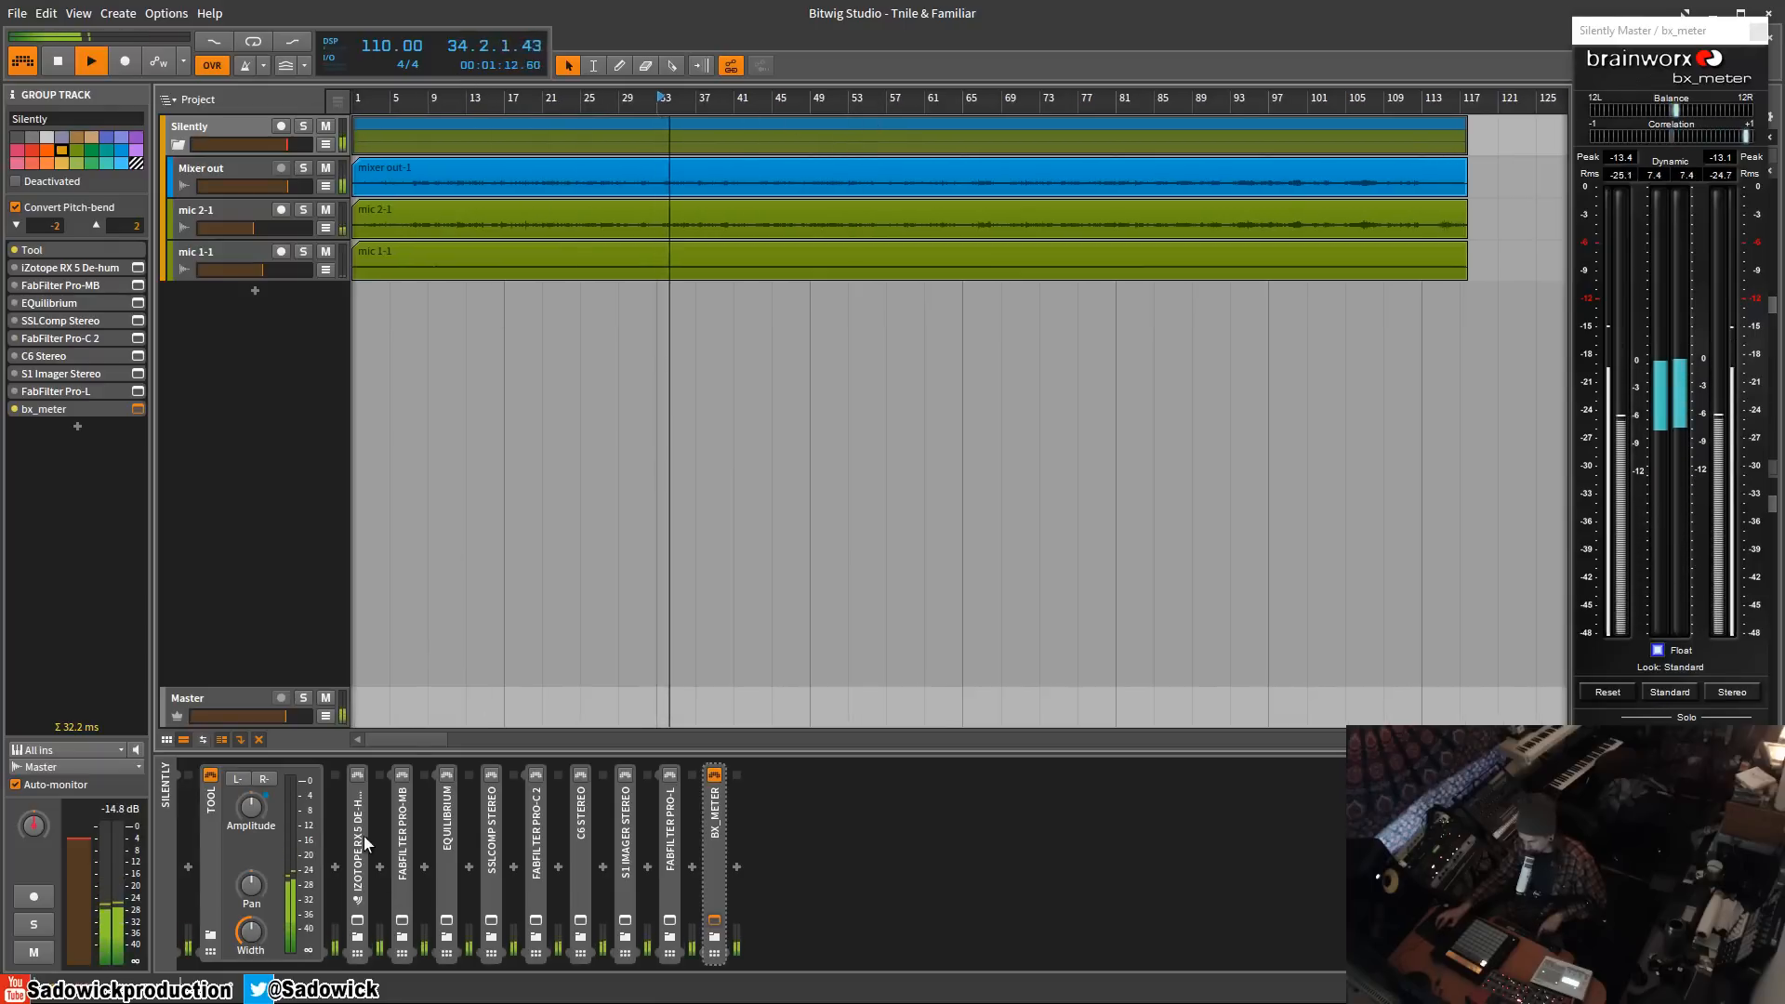
key(space)
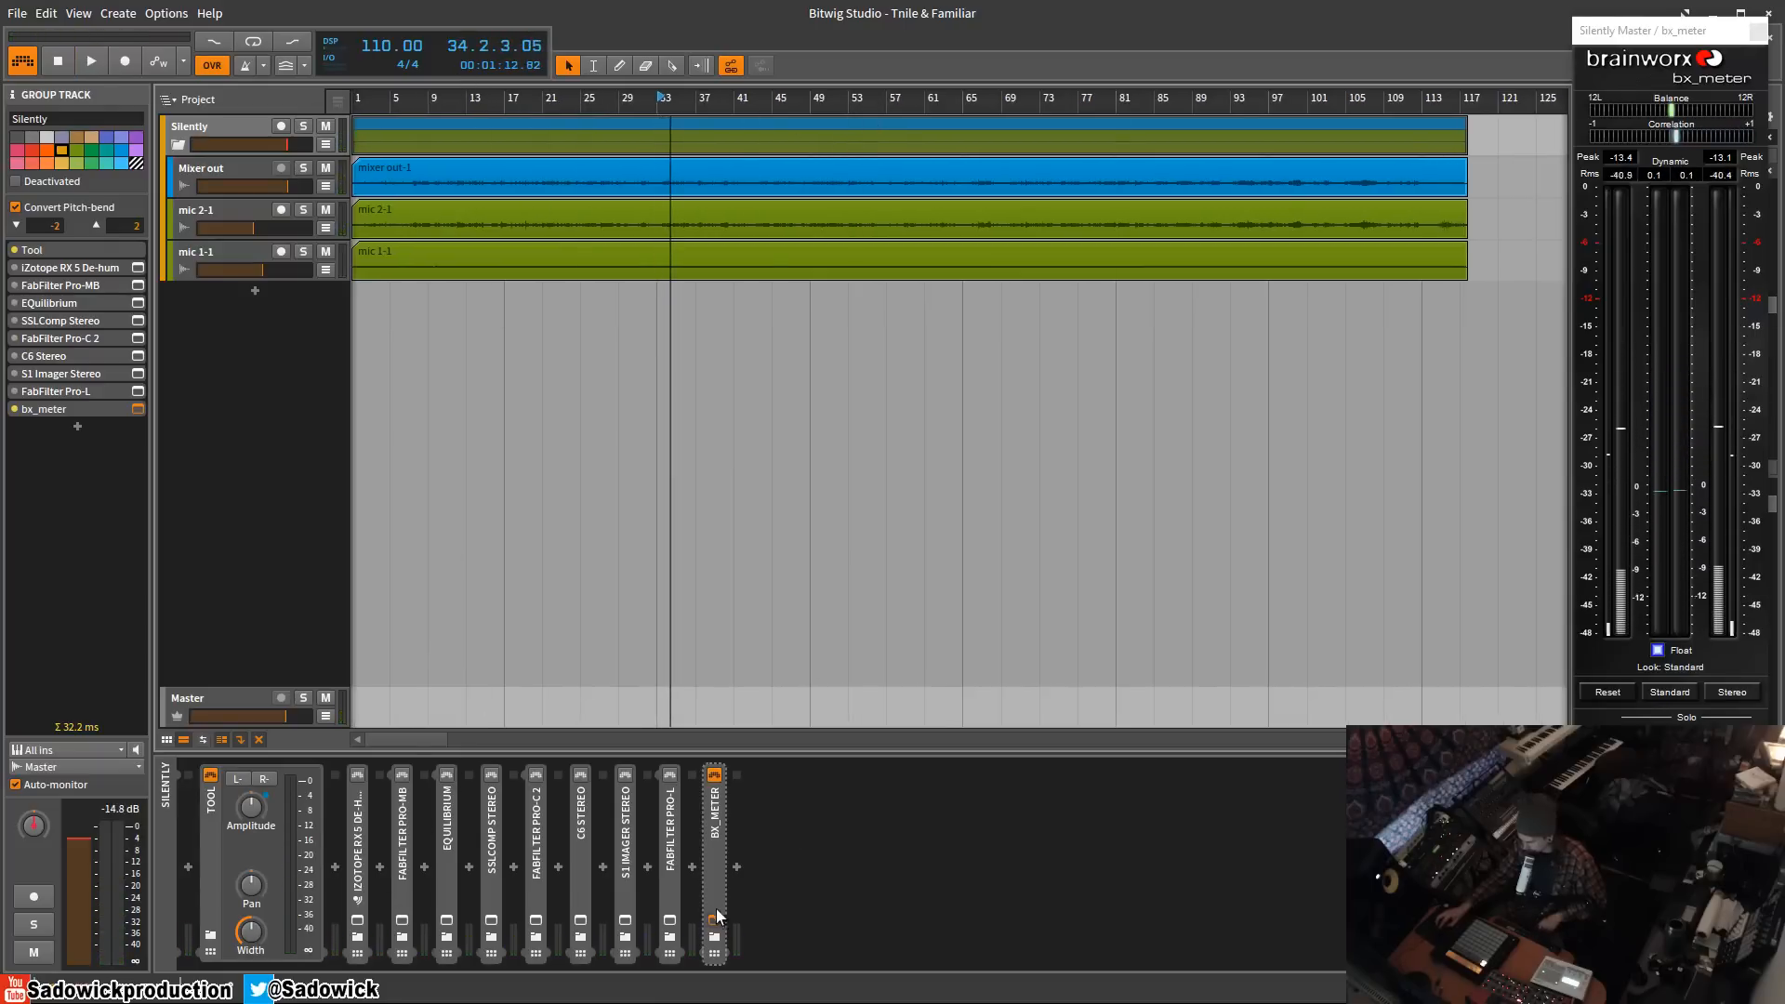
- Examine the FabFilter Pro-L limiter settings on the Silently group, and close the plugin window
click(671, 921)
drag(683, 333, 1060, 326)
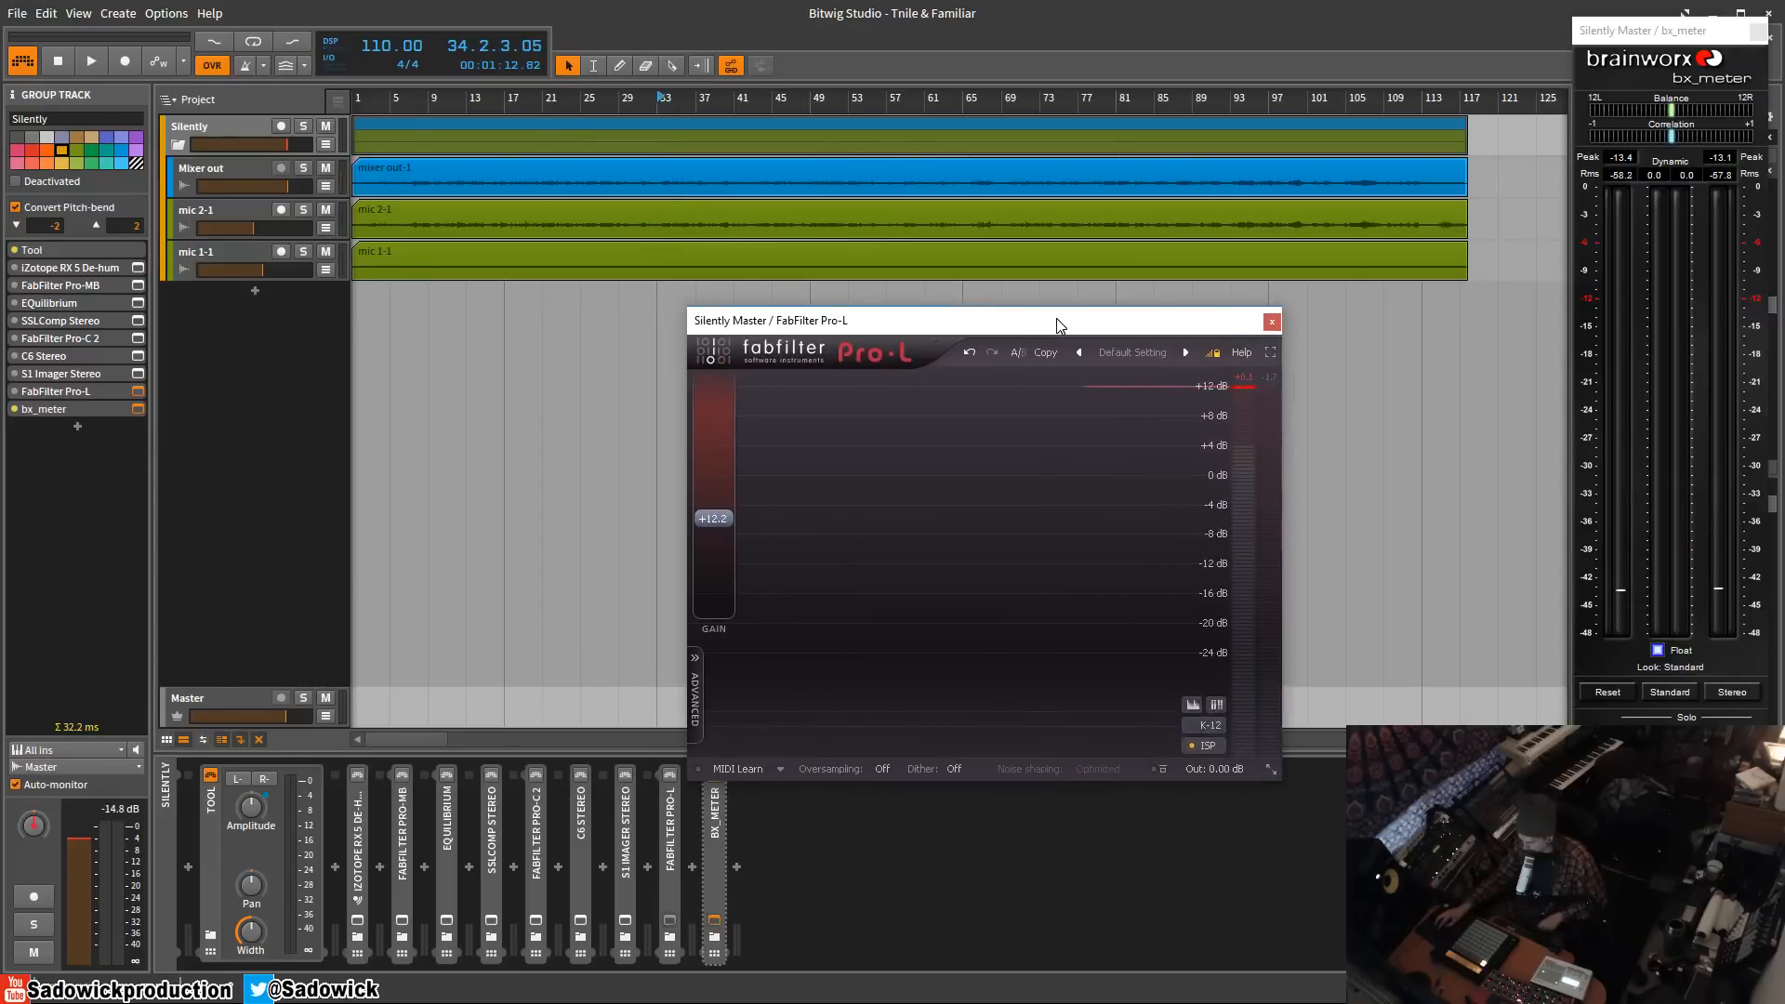
click(1271, 321)
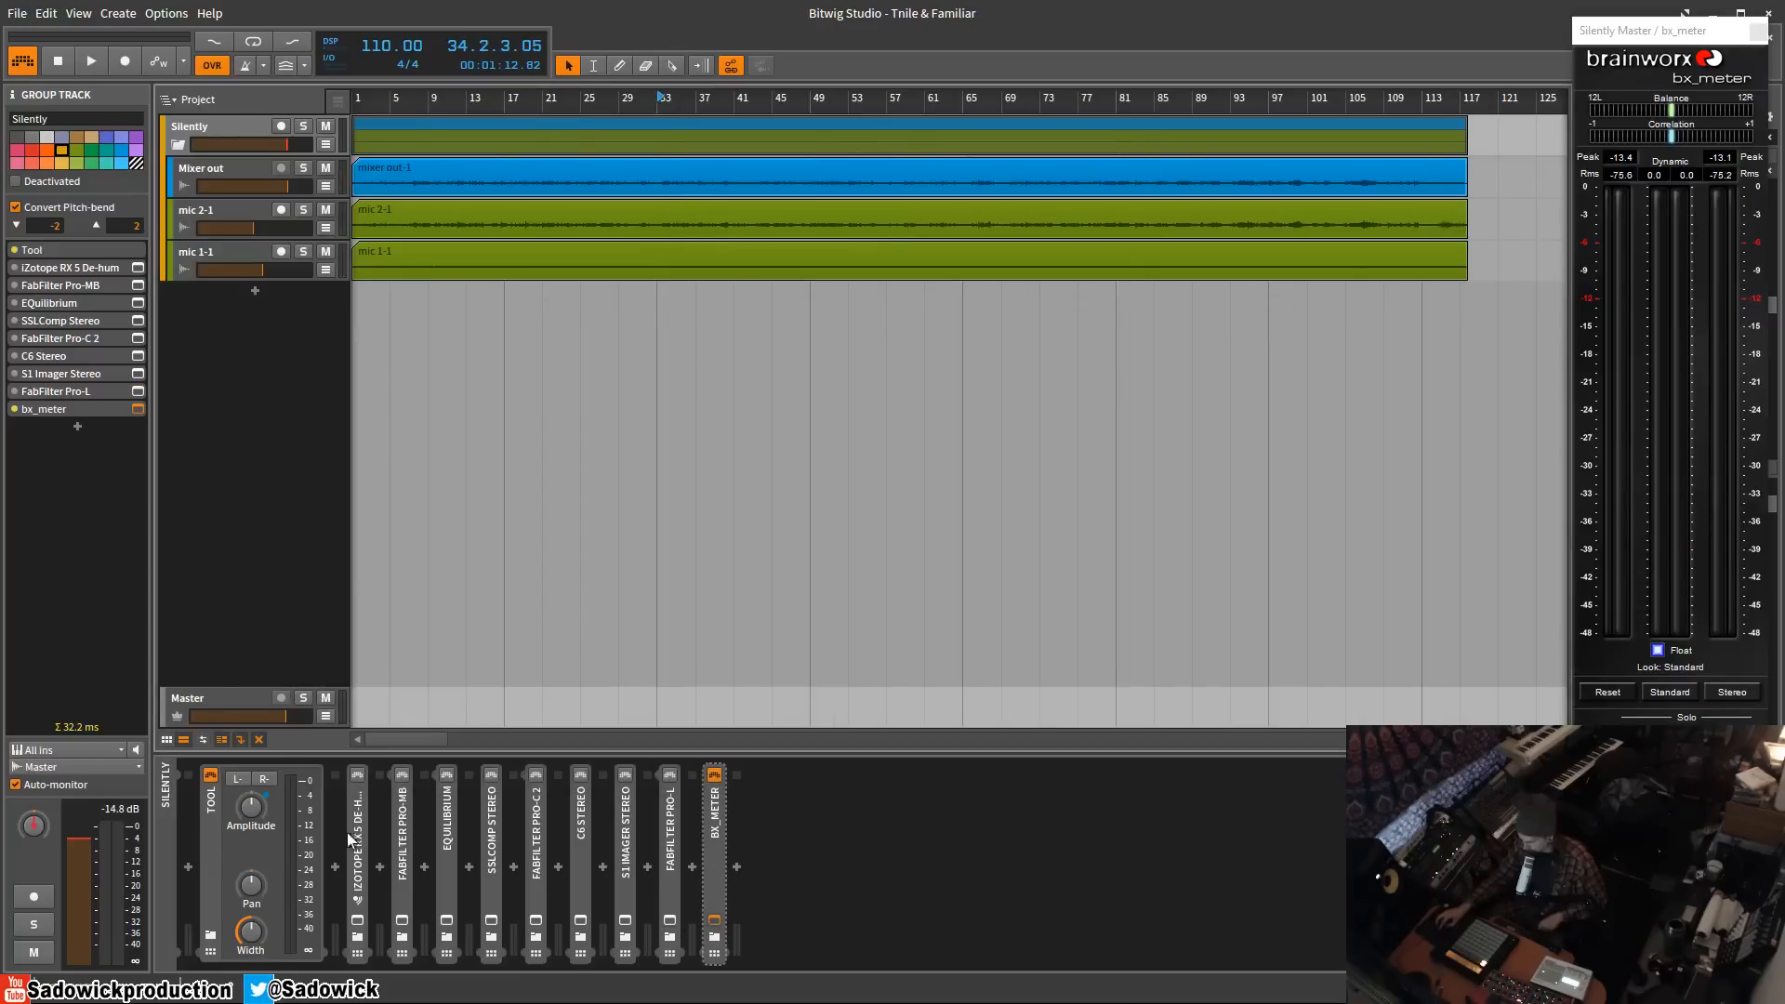
- Enable iZotope RX 5 De-hum on the Silently group, examine its 60 Hz notch filters, and close its window
click(359, 827)
click(359, 920)
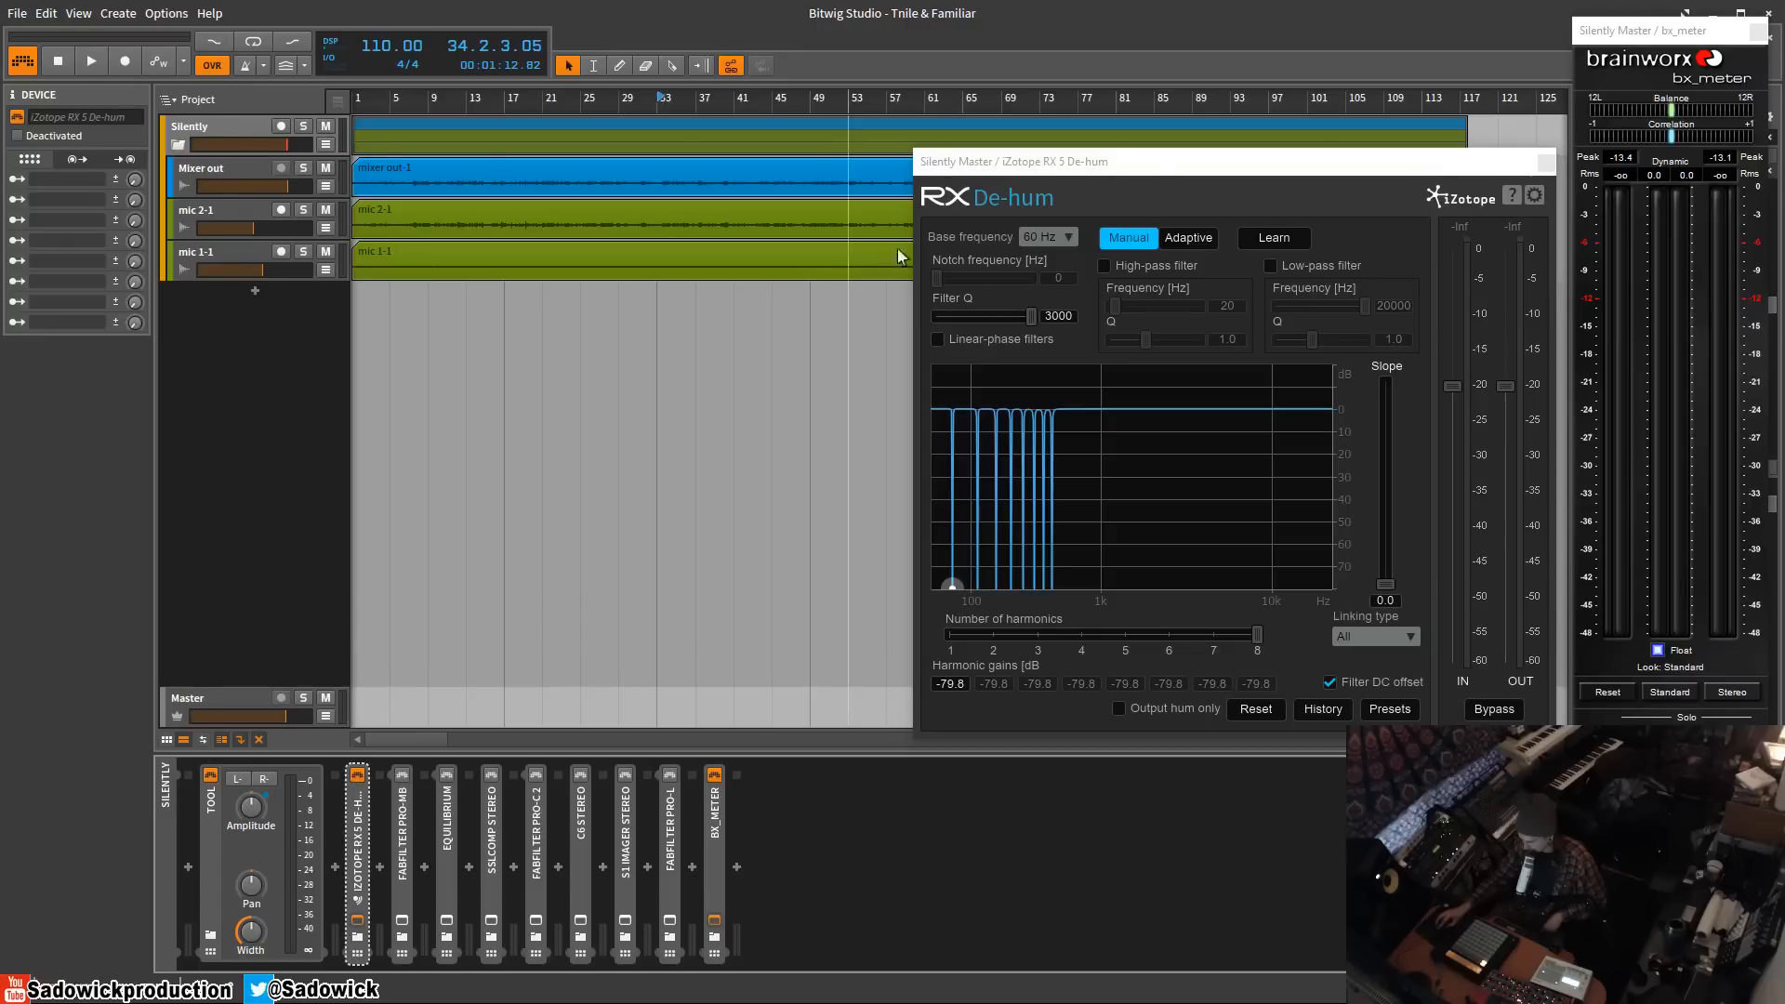
click(1485, 176)
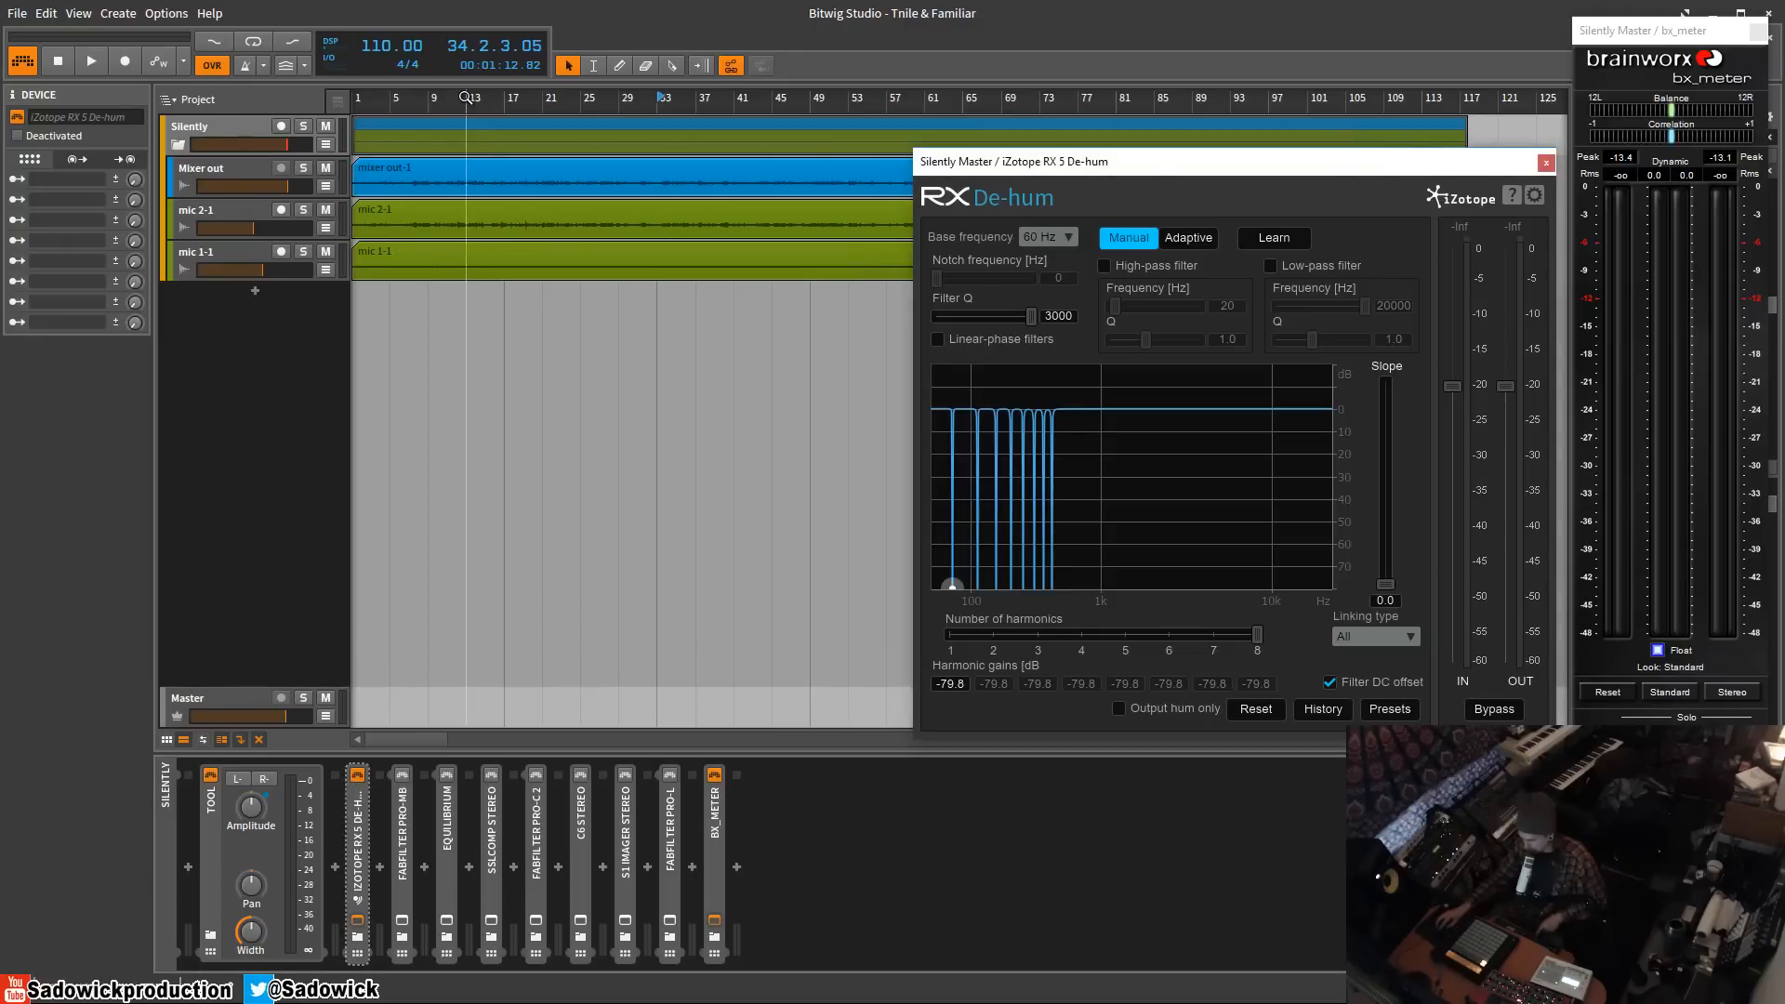
click(1545, 164)
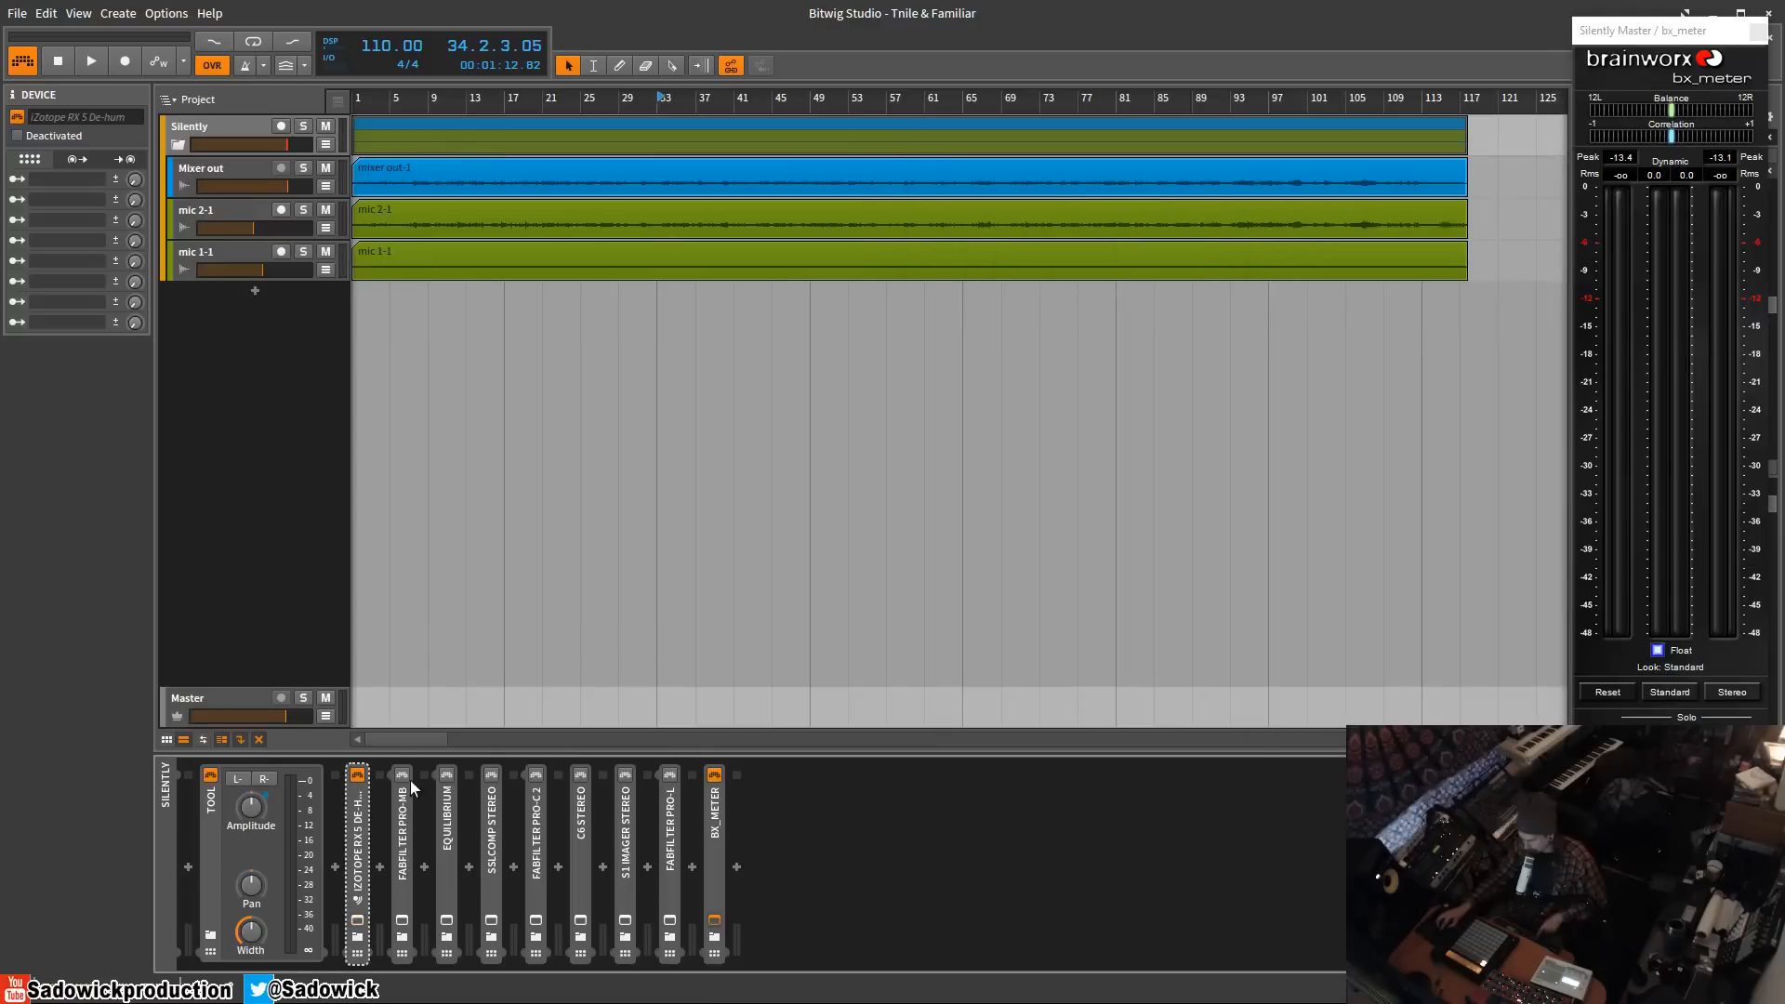
- Enable FabFilter Pro-MB on the Silently group and examine its five bands while auditioning from about bar 14
click(402, 920)
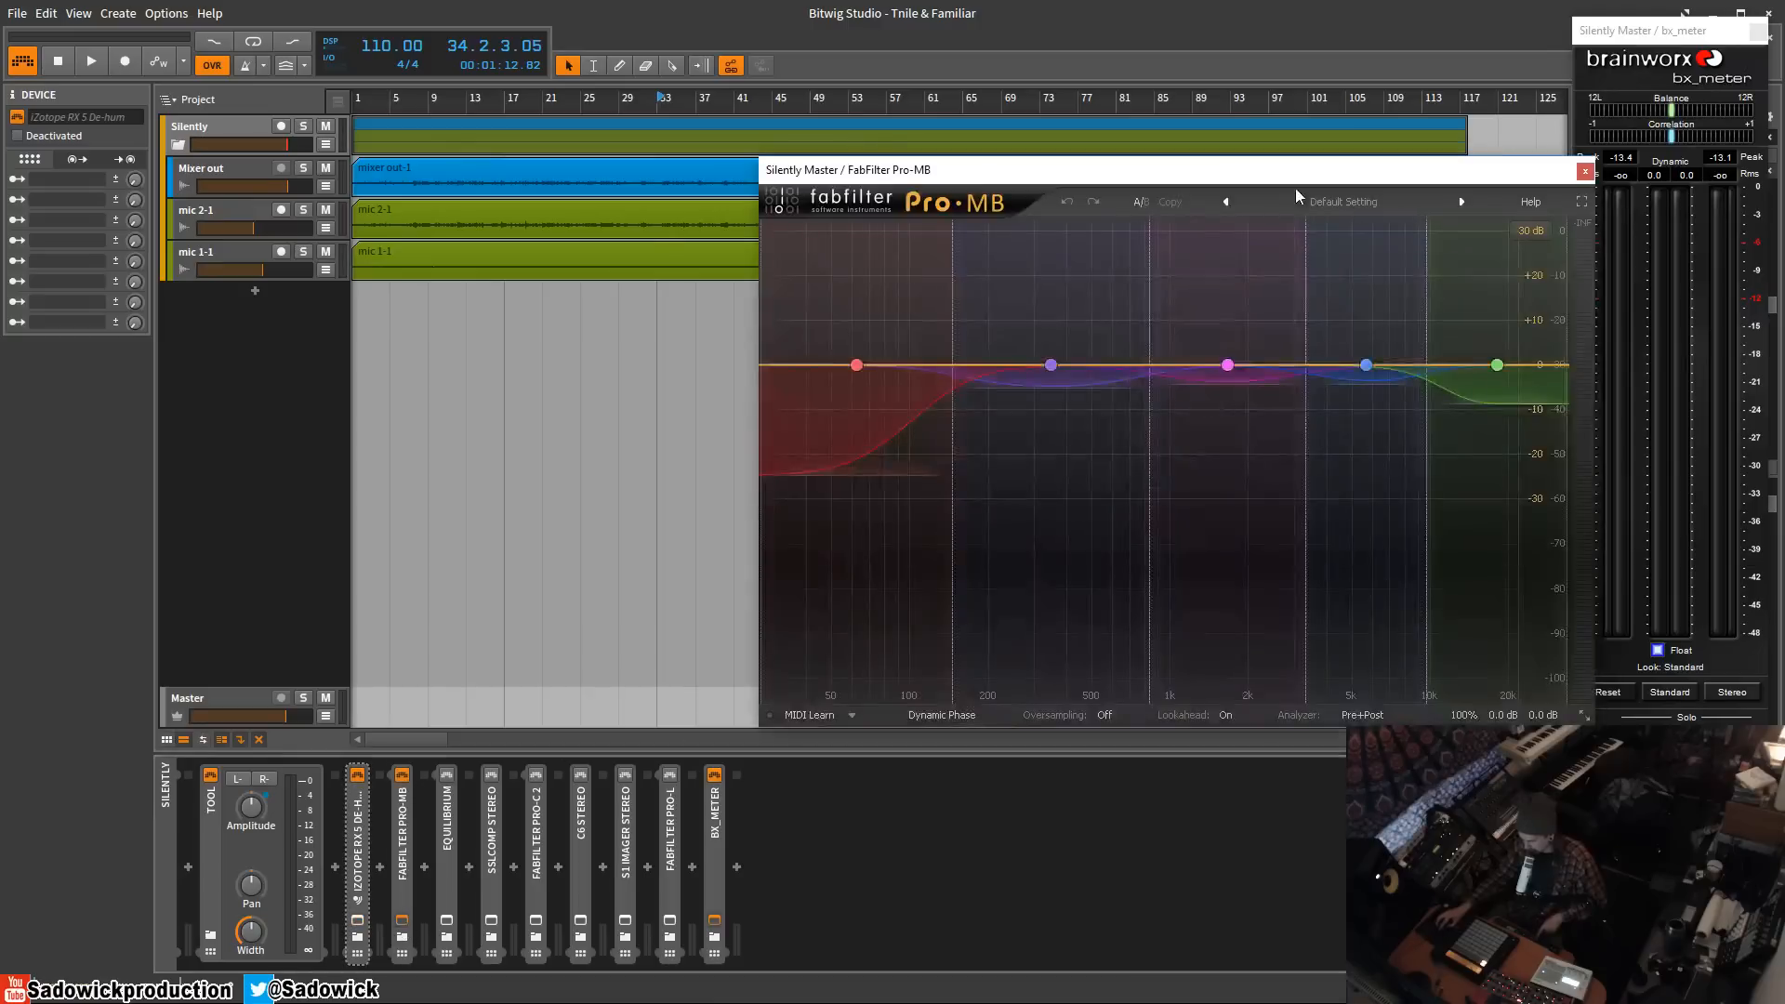
mouse_move(1179, 177)
mouse_down()
mouse_move(1086, 147)
mouse_move(1157, 155)
mouse_up()
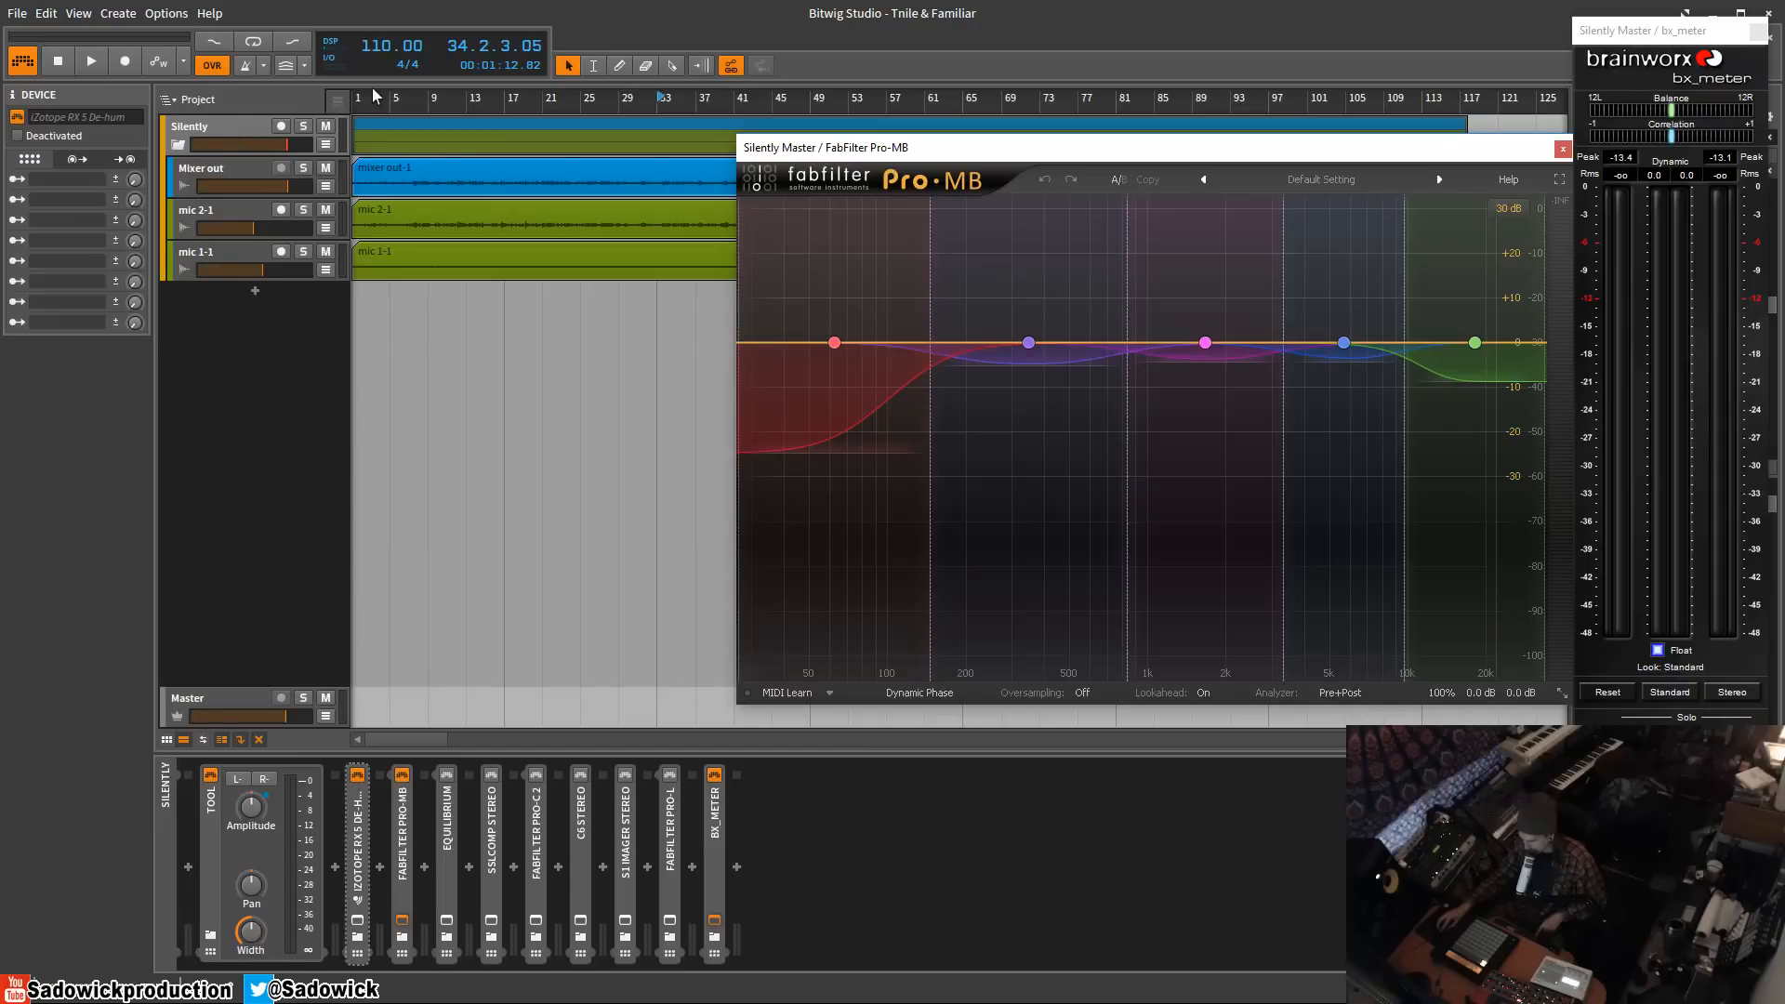
click(483, 98)
key(space)
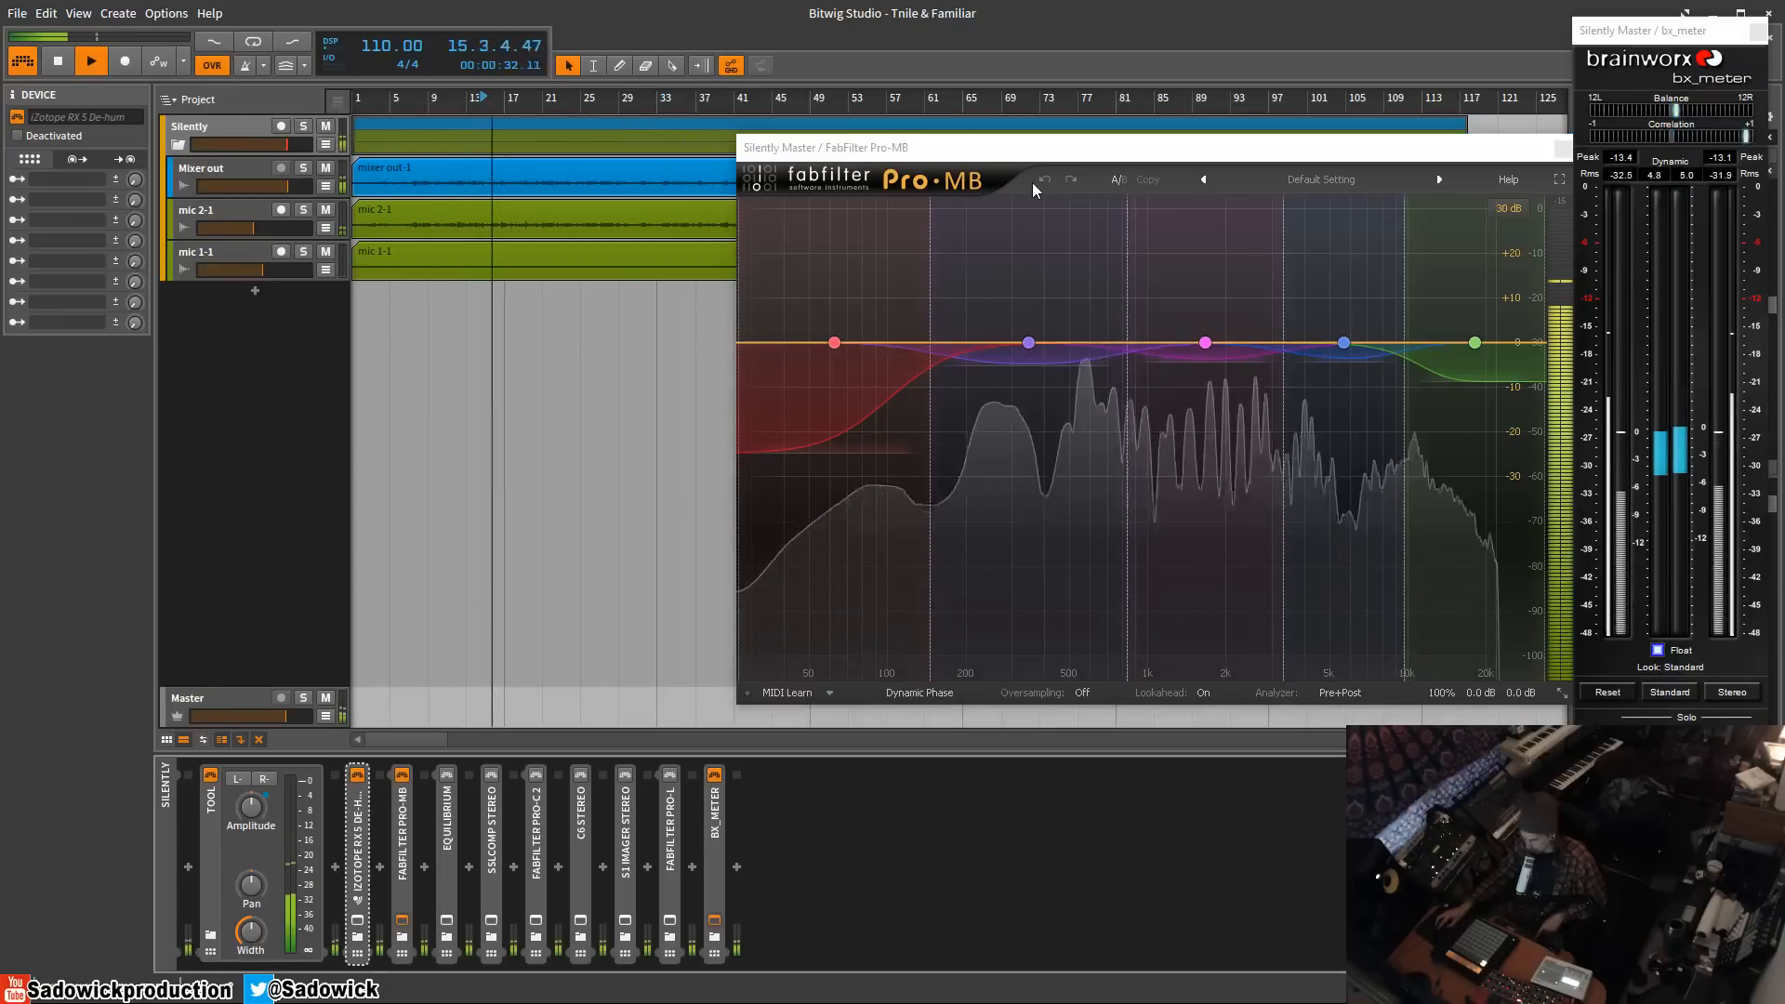
key(space)
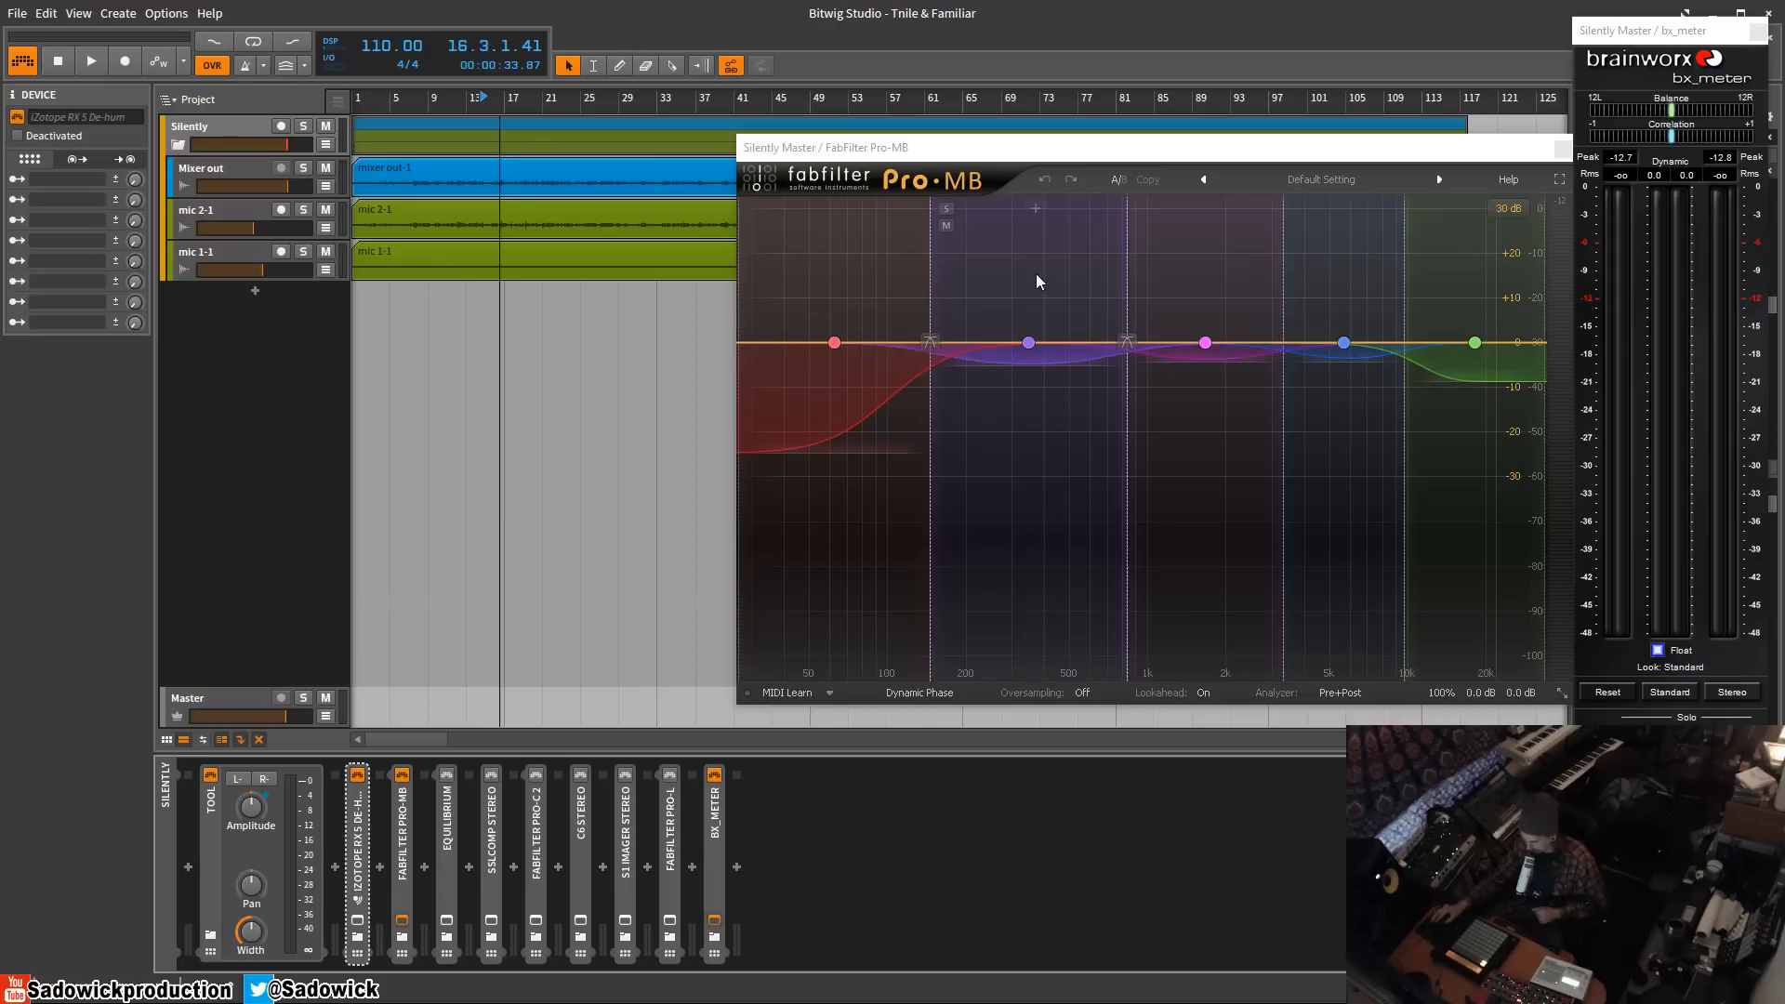
drag(1256, 149, 1206, 177)
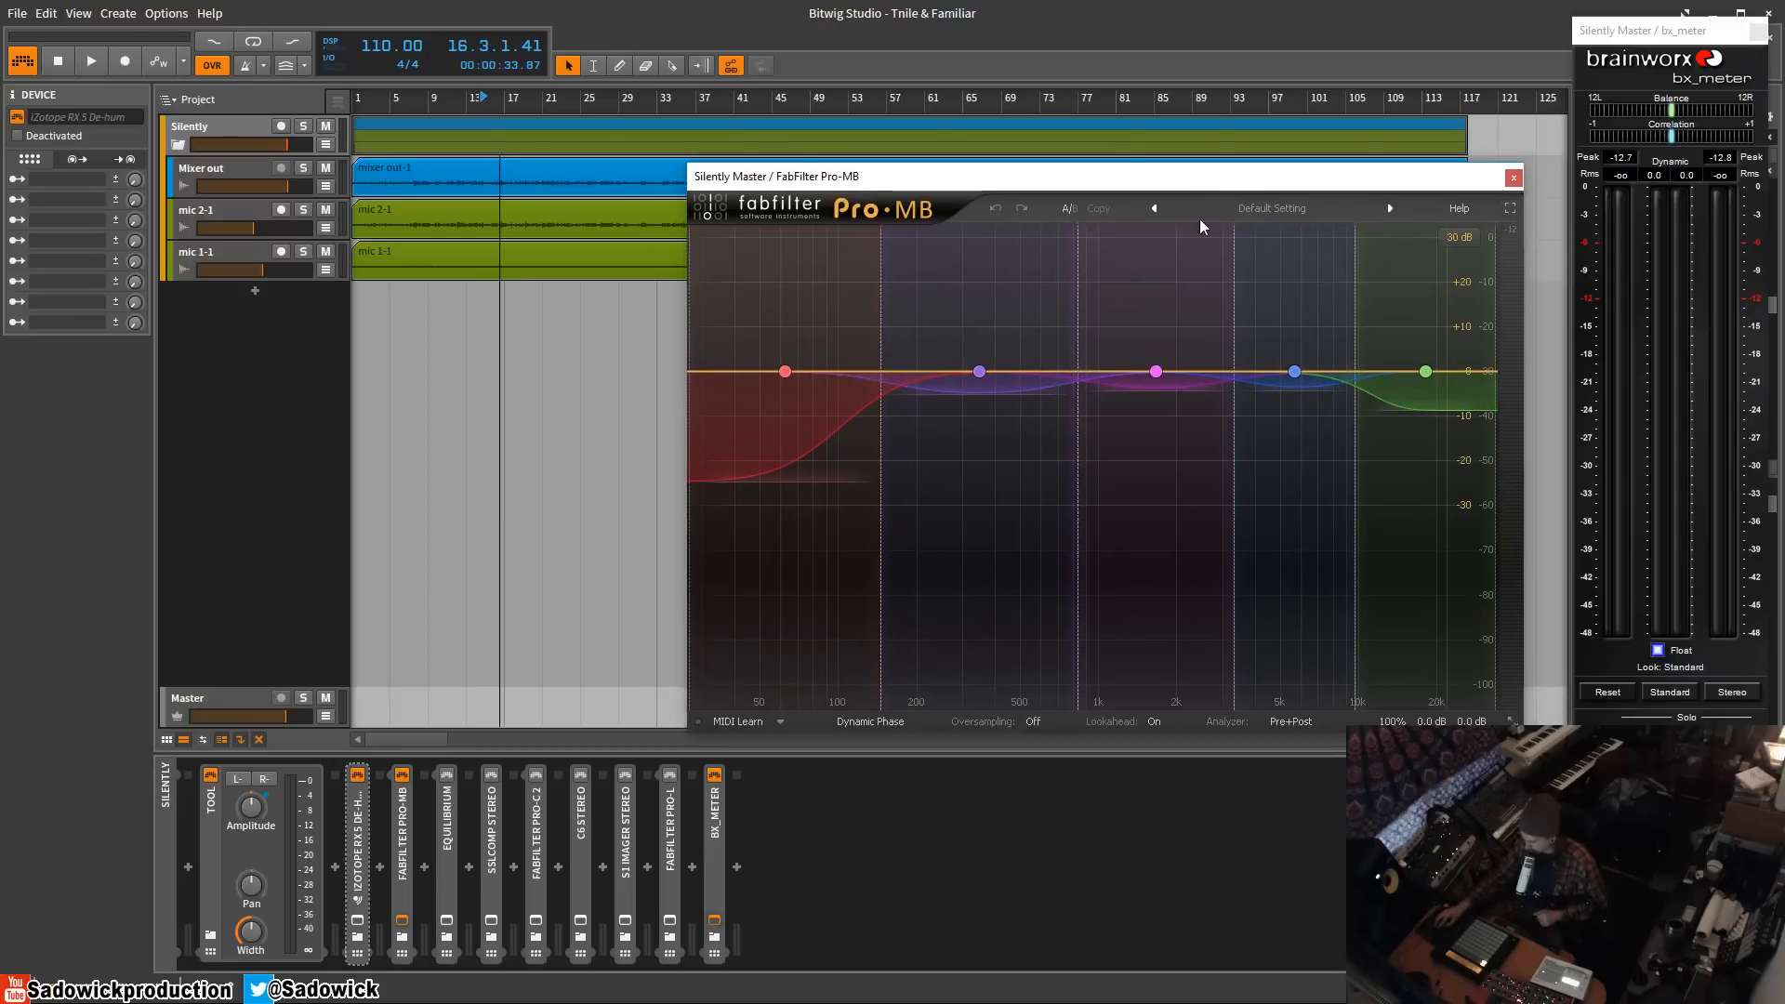
drag(1362, 177, 1465, 184)
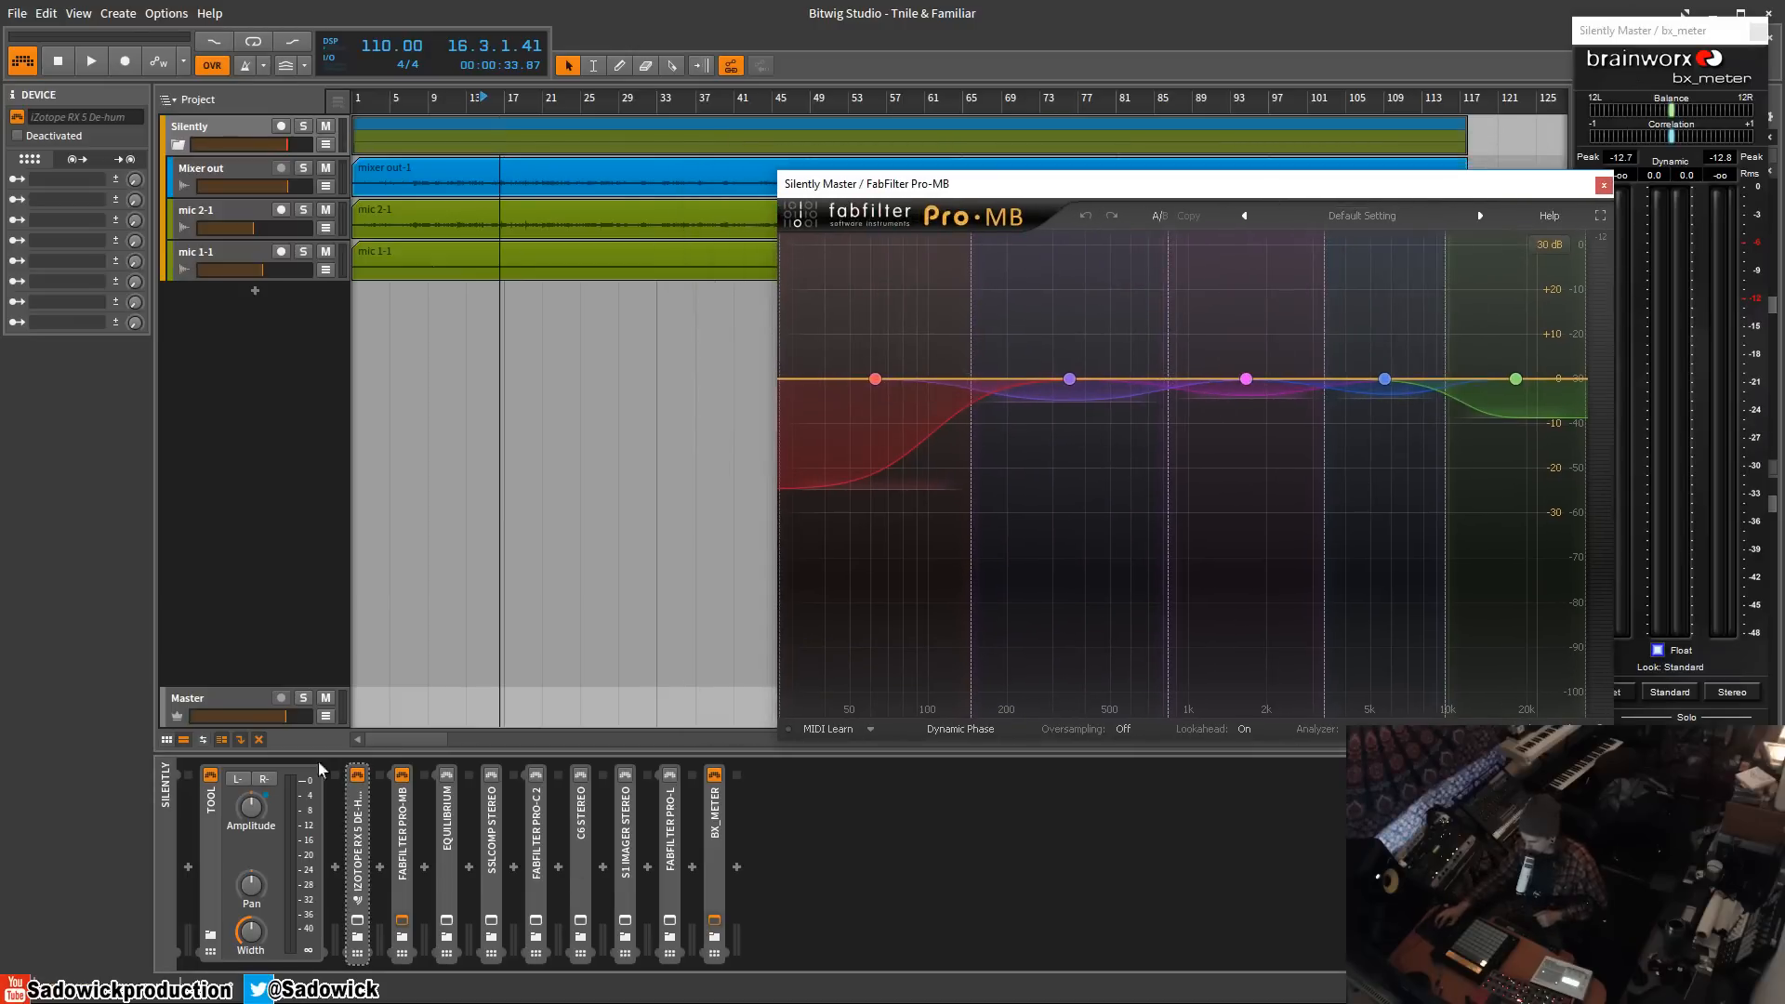
- Enable EQuilibrium on the Silently group and examine its EQ curve while auditioning the mix from bar 37
click(447, 920)
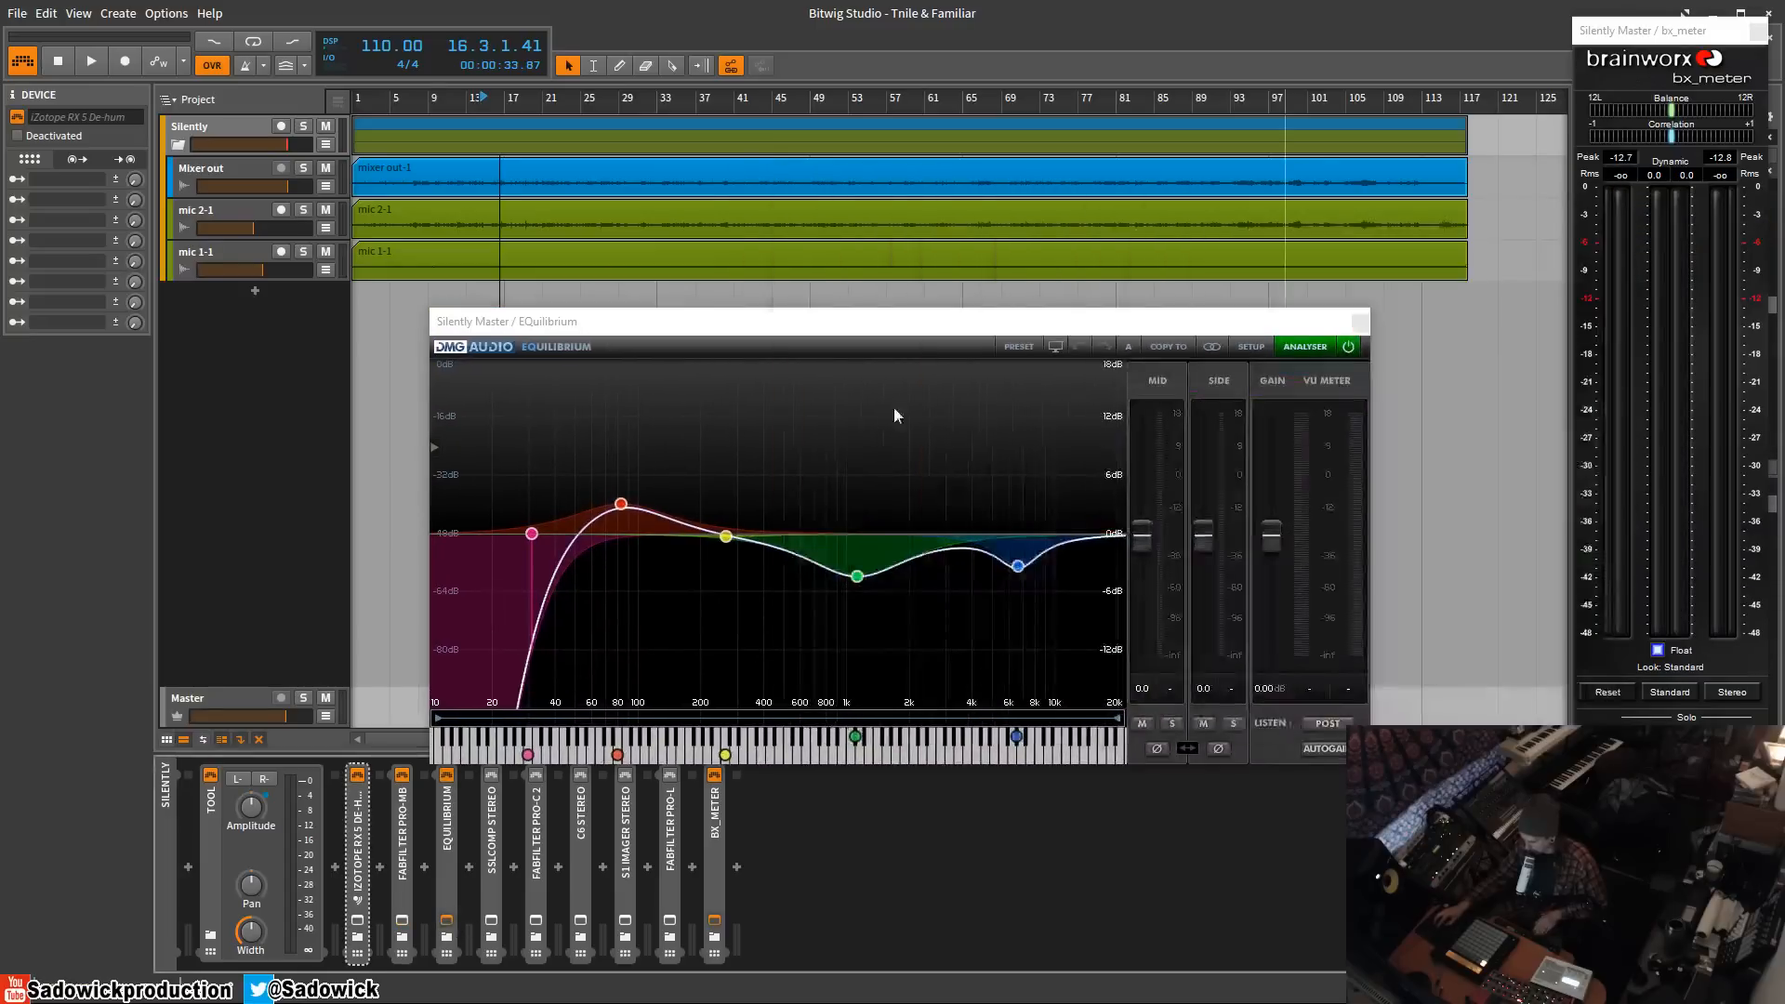
drag(909, 327, 970, 310)
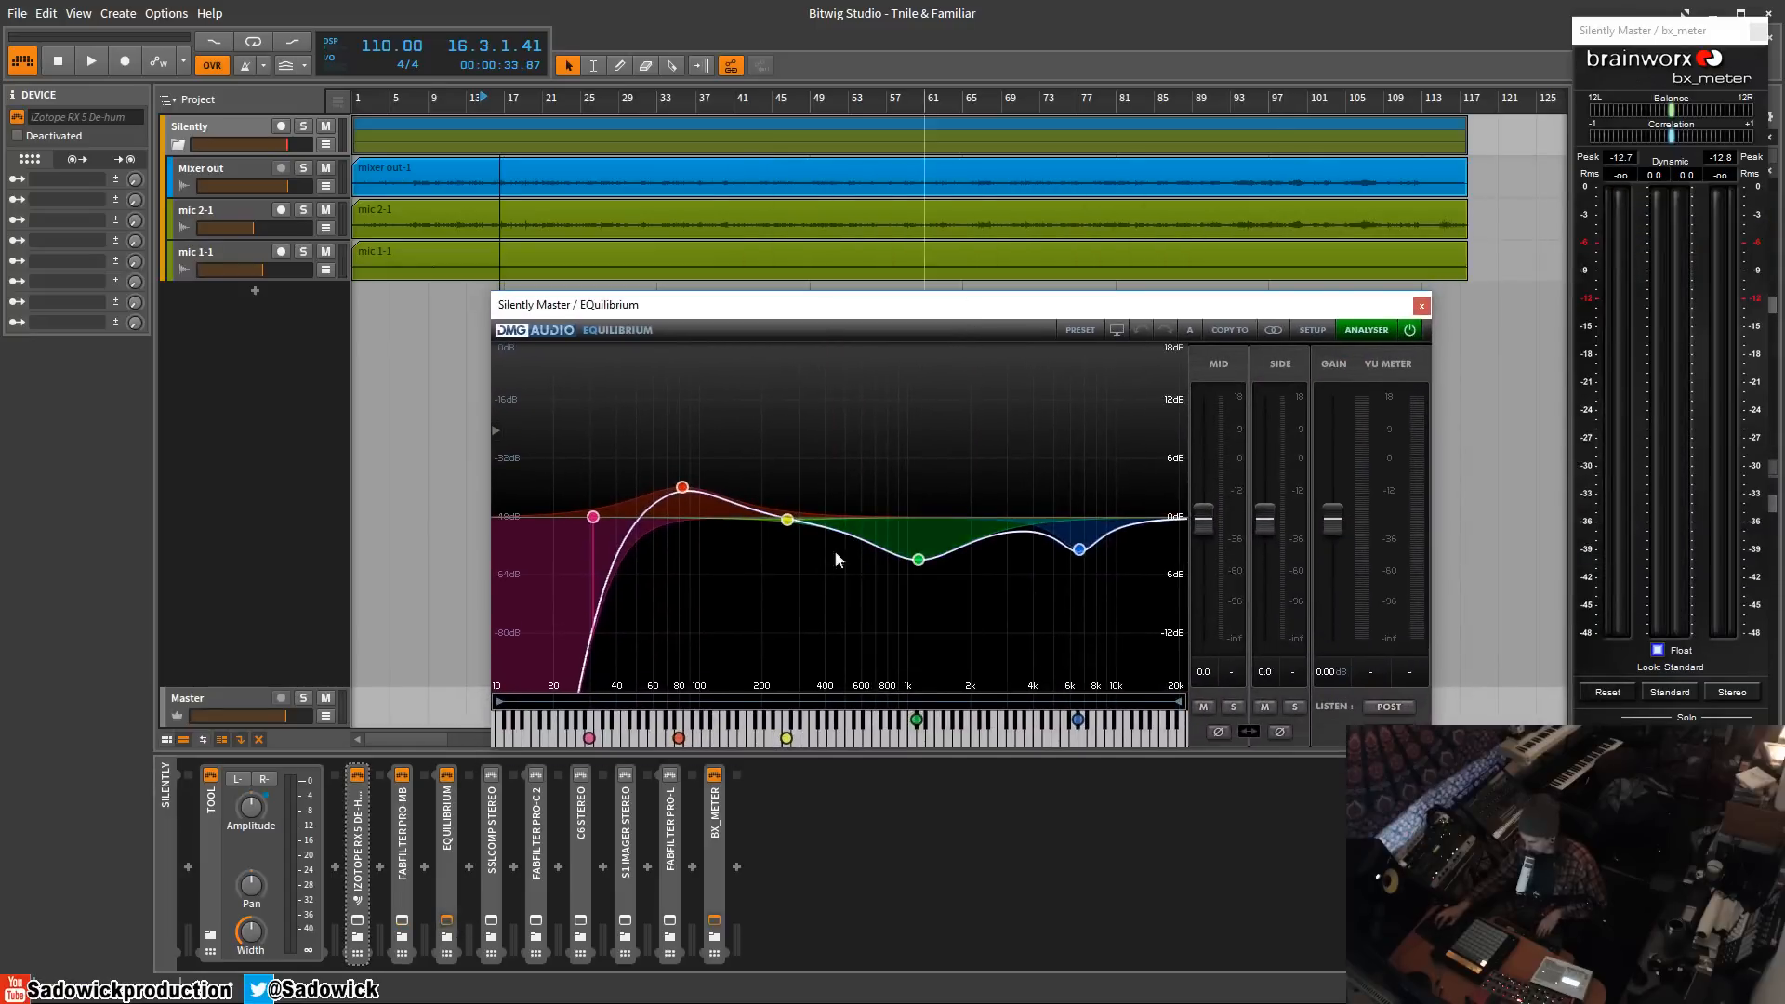
click(648, 98)
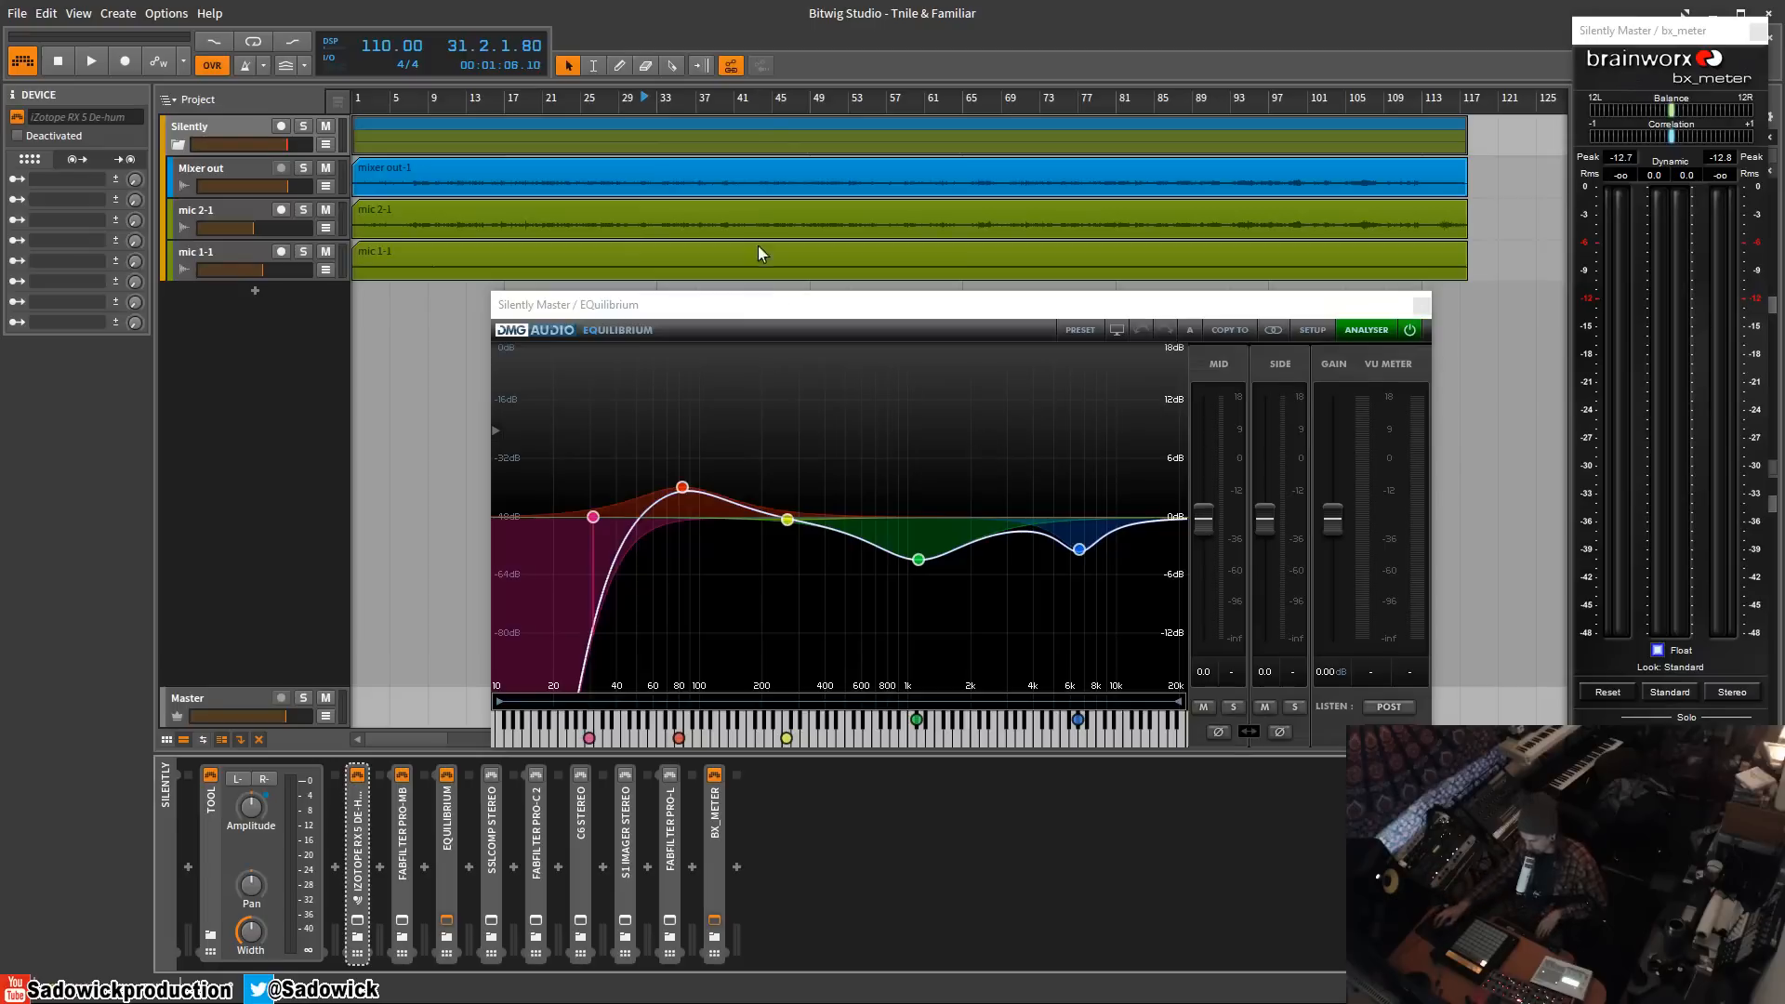
click(696, 95)
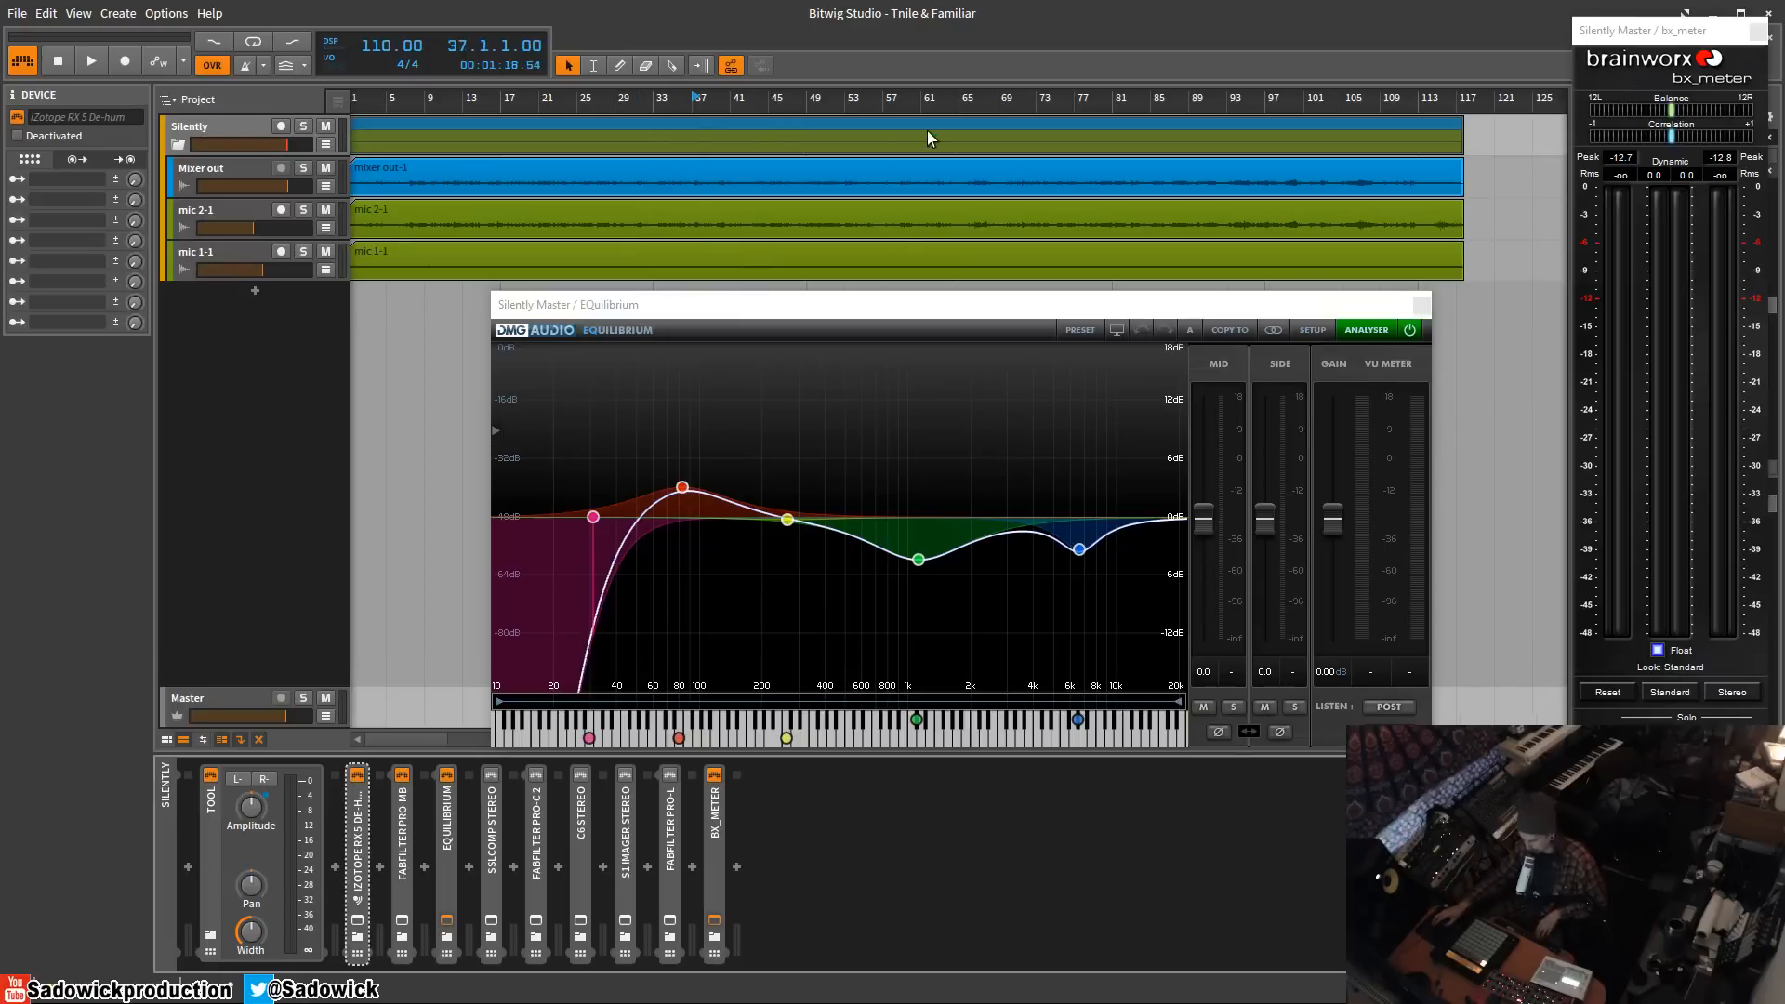
key(space)
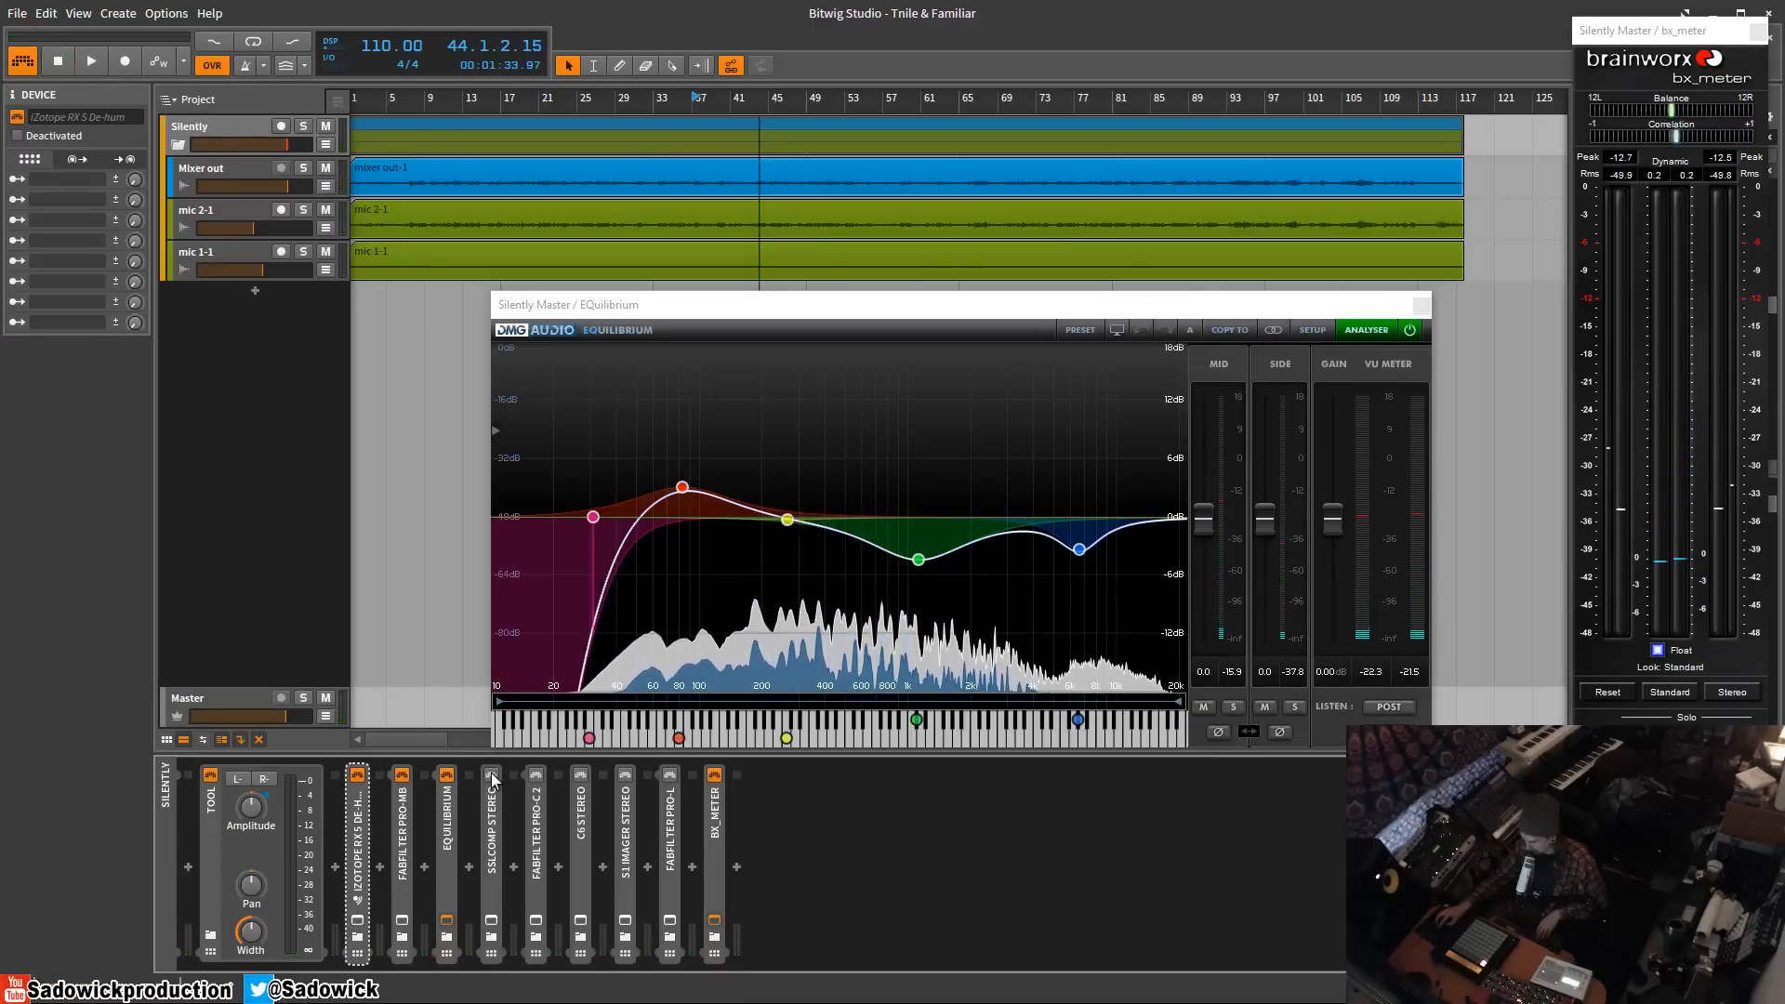
- Enable SSLComp Stereo on the Silently group, examine its compression while auditioning from bar 53, and close its window
click(491, 922)
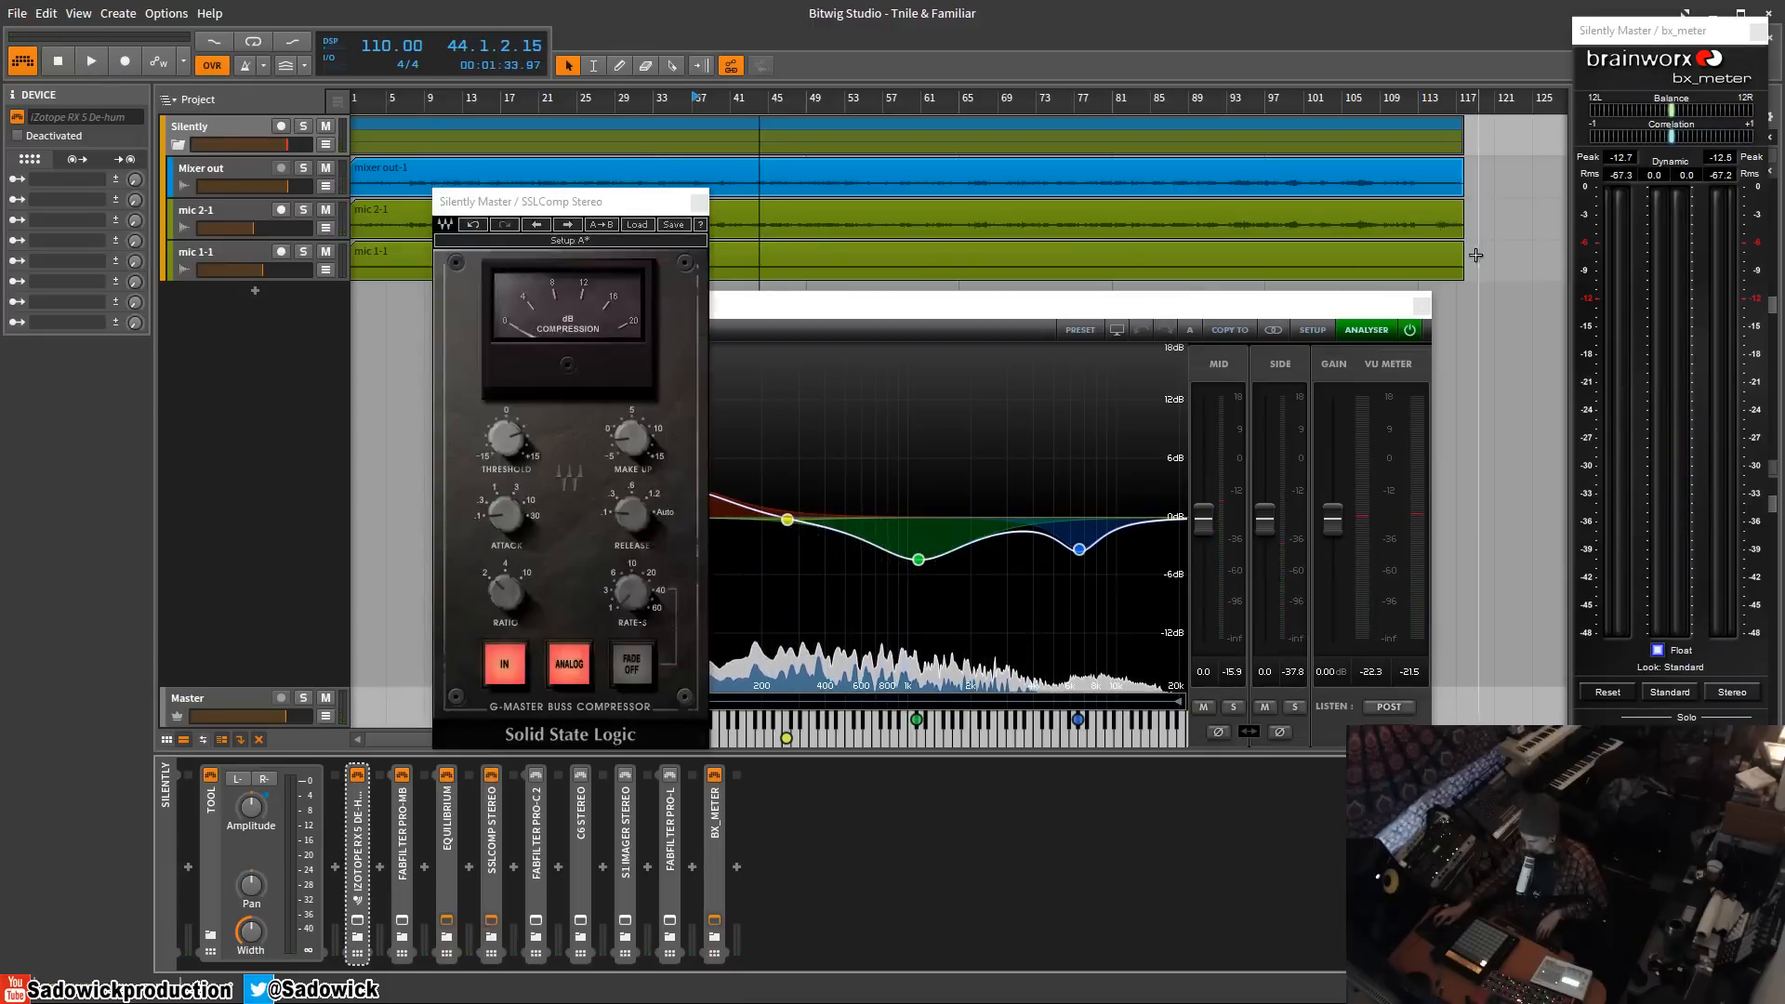
click(1427, 310)
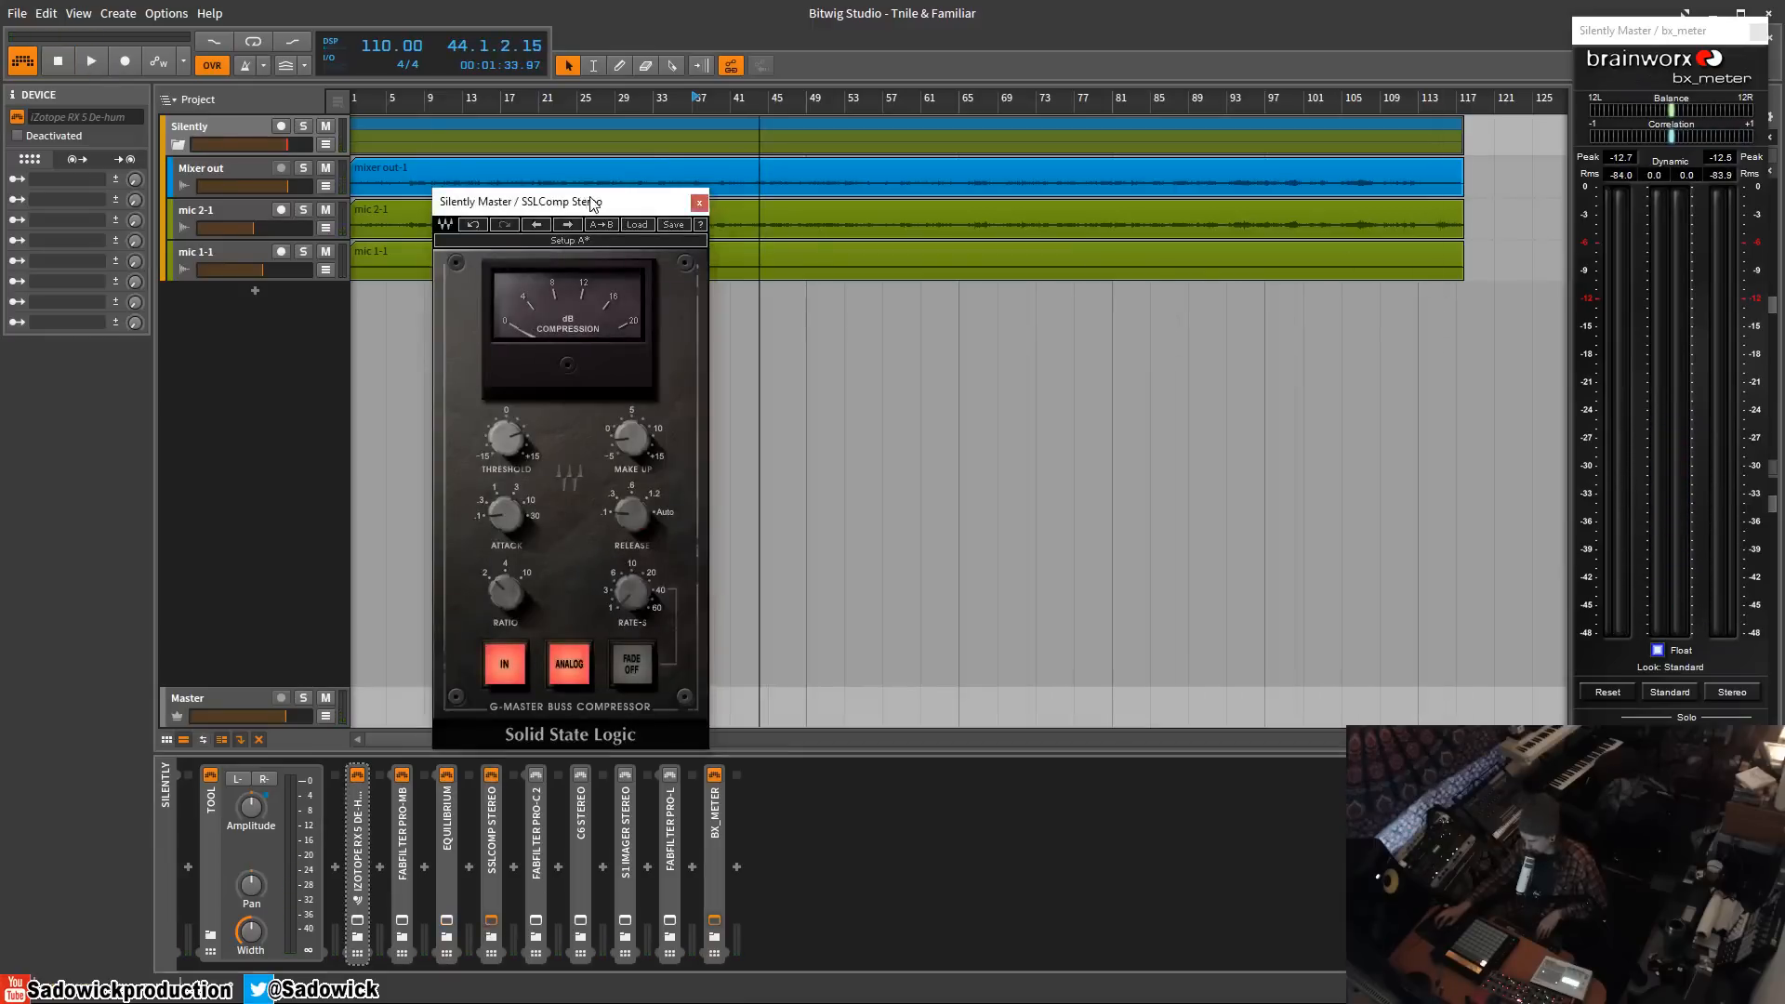
drag(588, 204, 677, 190)
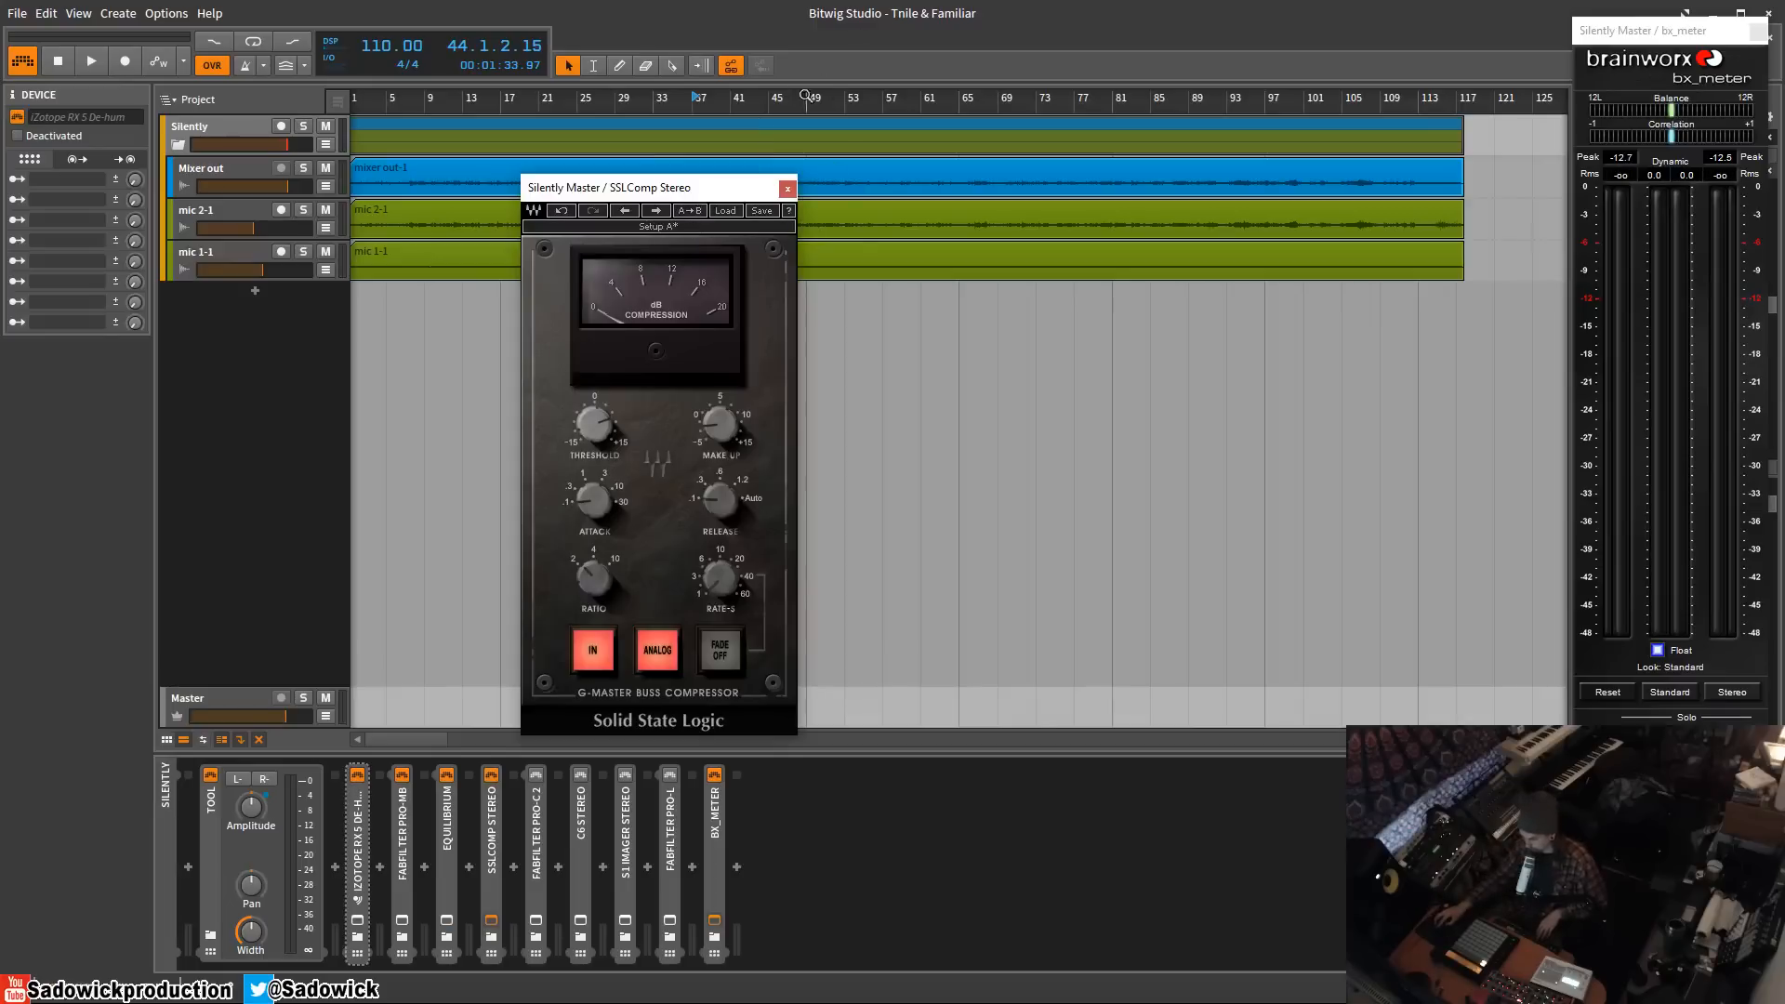
click(842, 183)
key(space)
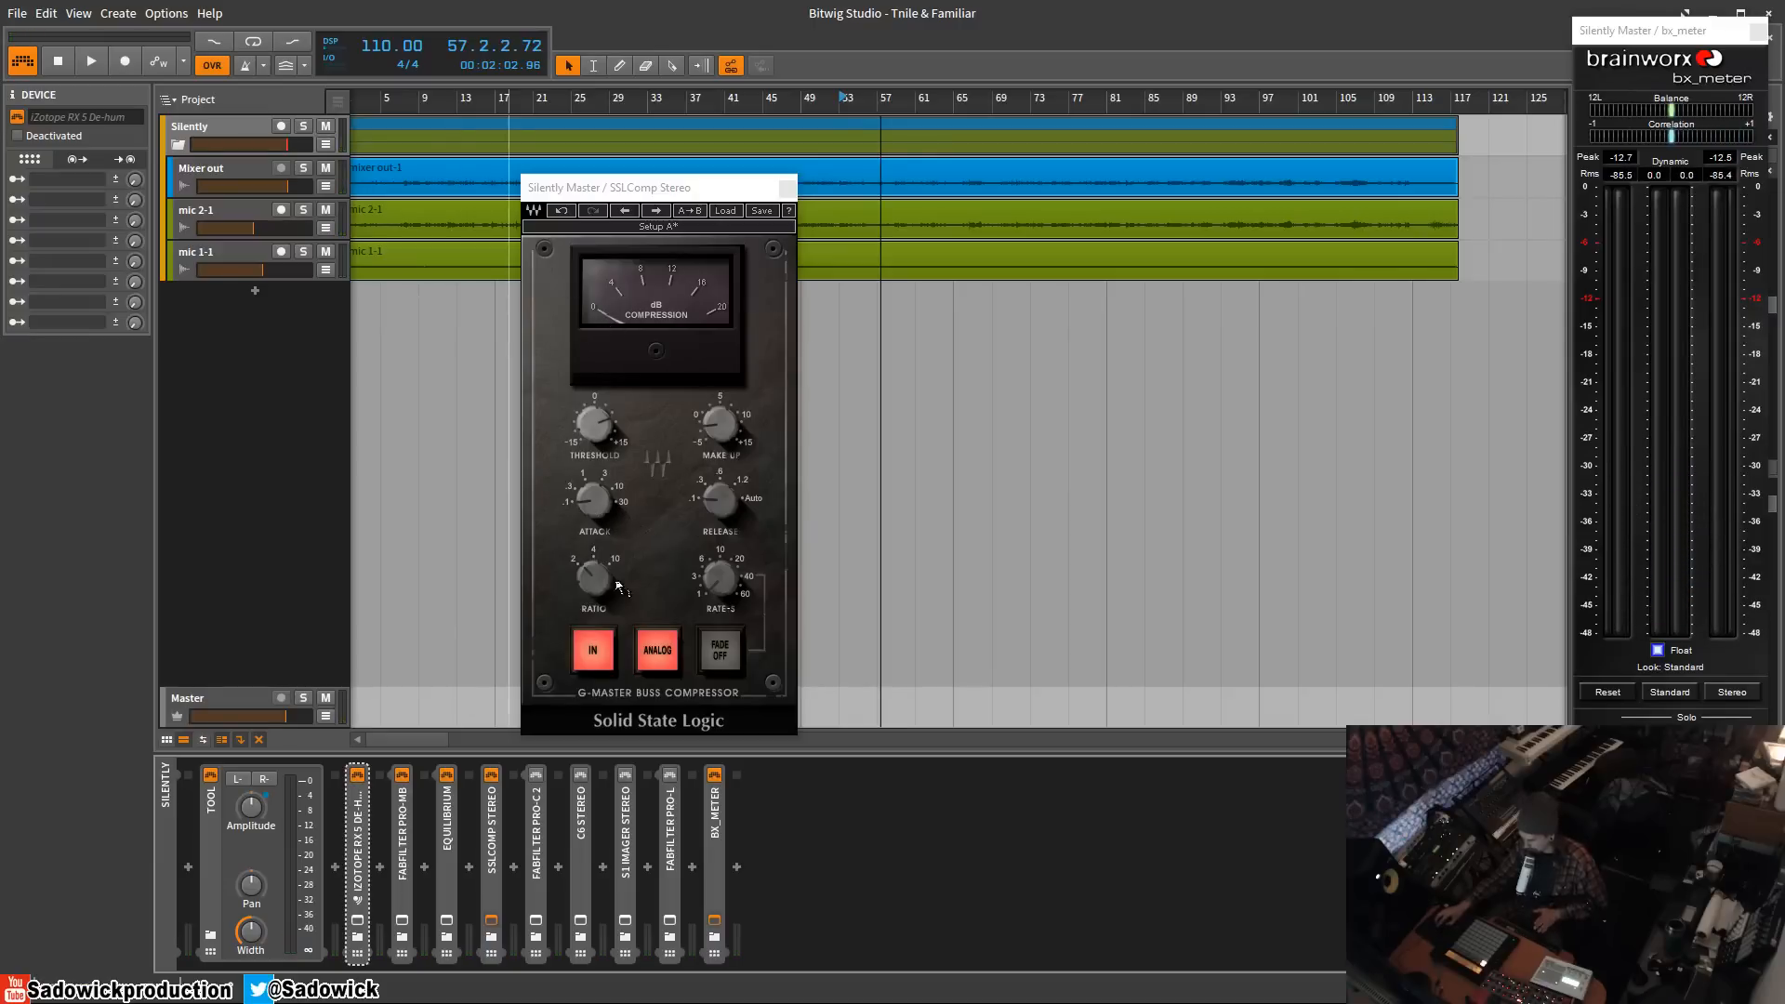
drag(718, 185, 673, 165)
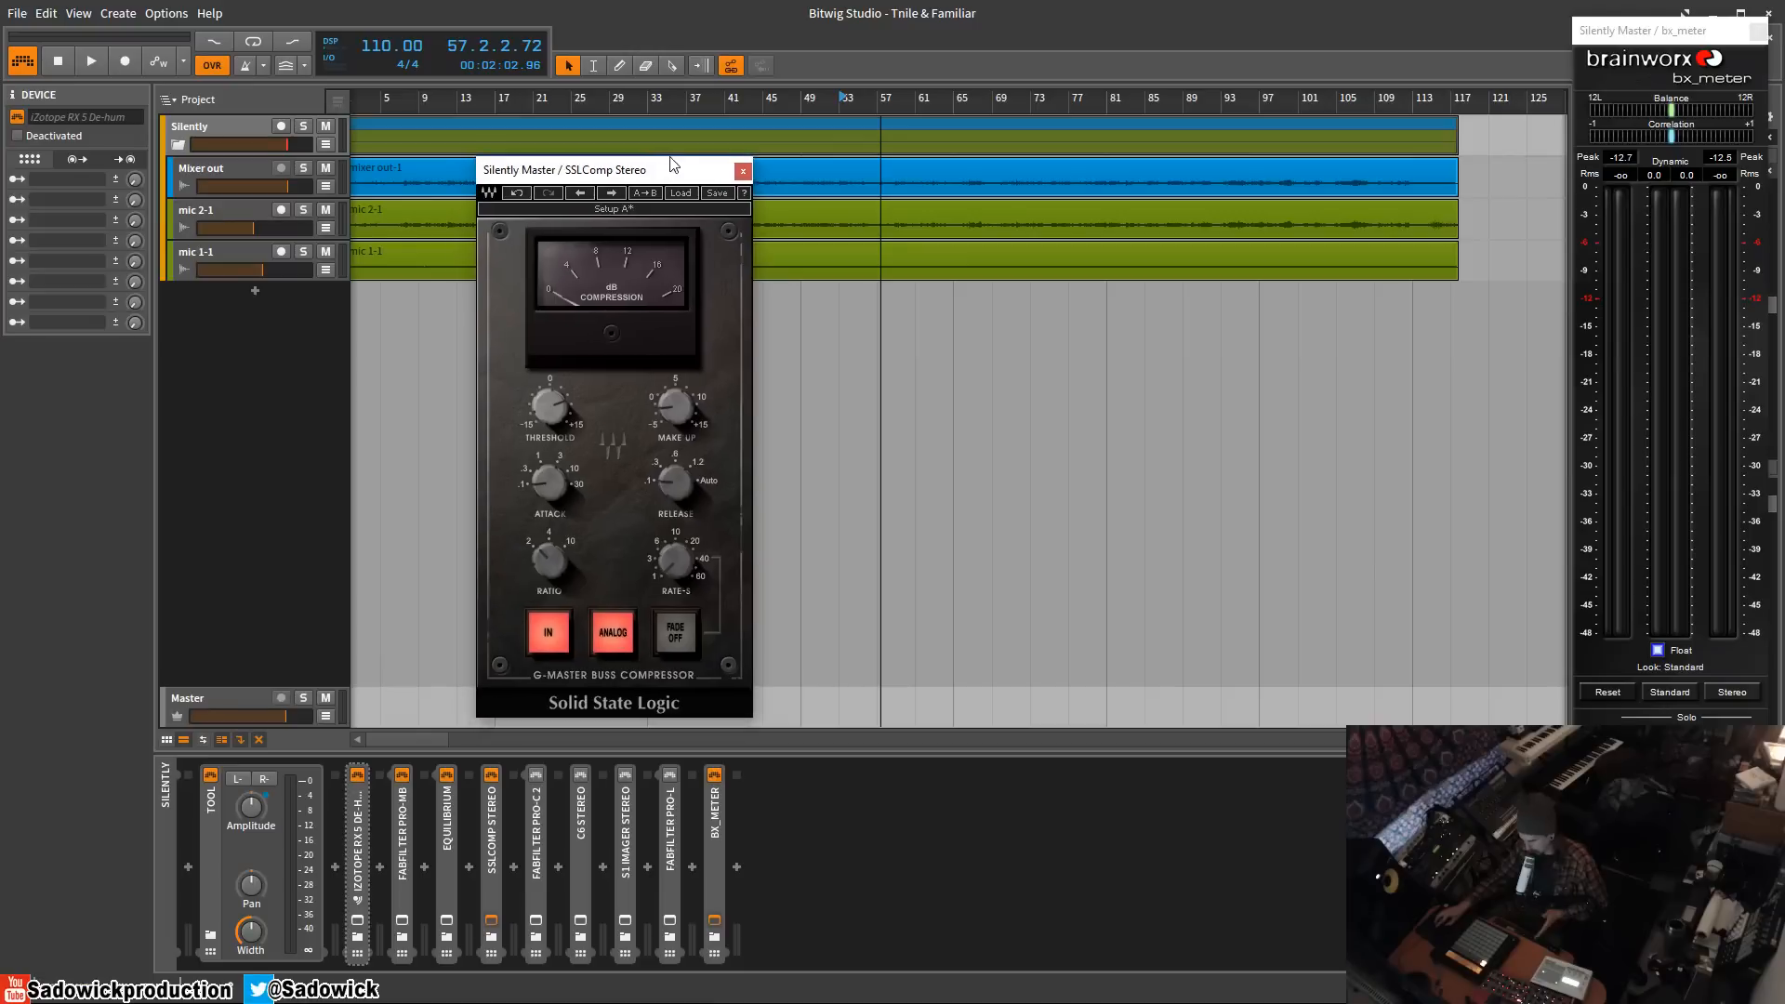
click(742, 172)
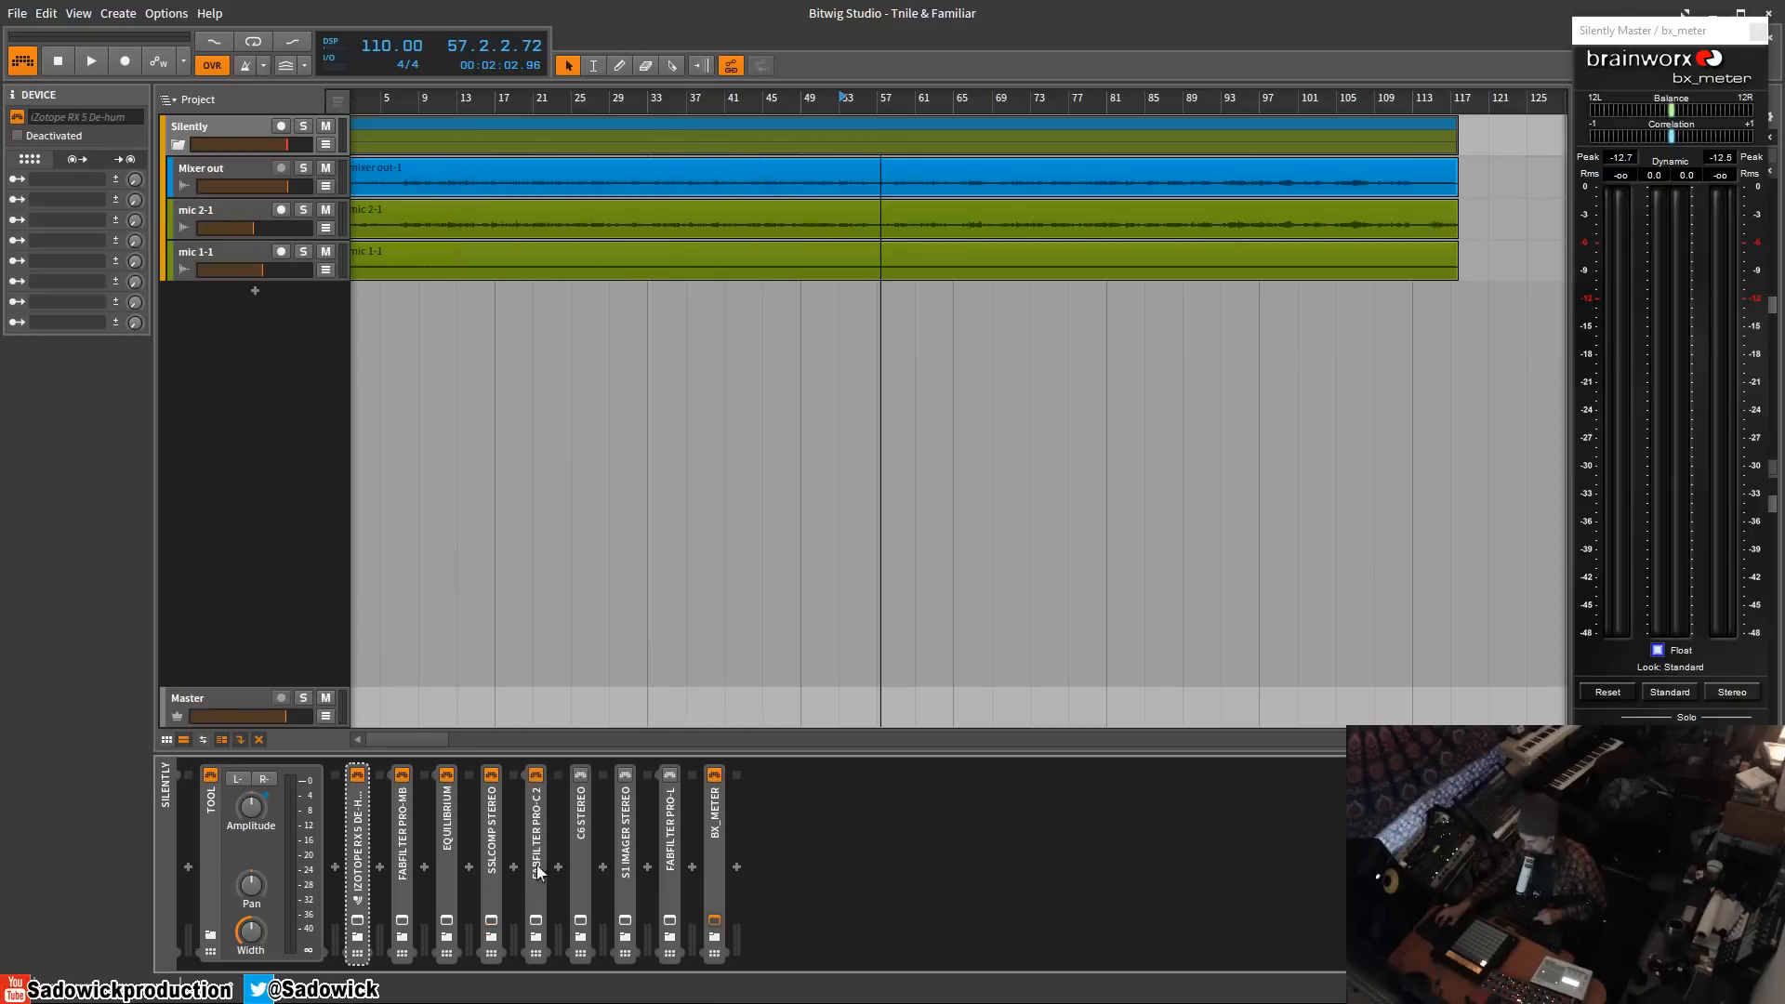
- Open FabFilter Pro-C 2 on the Silently group and audition its gain reduction briefly from bar 53
click(535, 923)
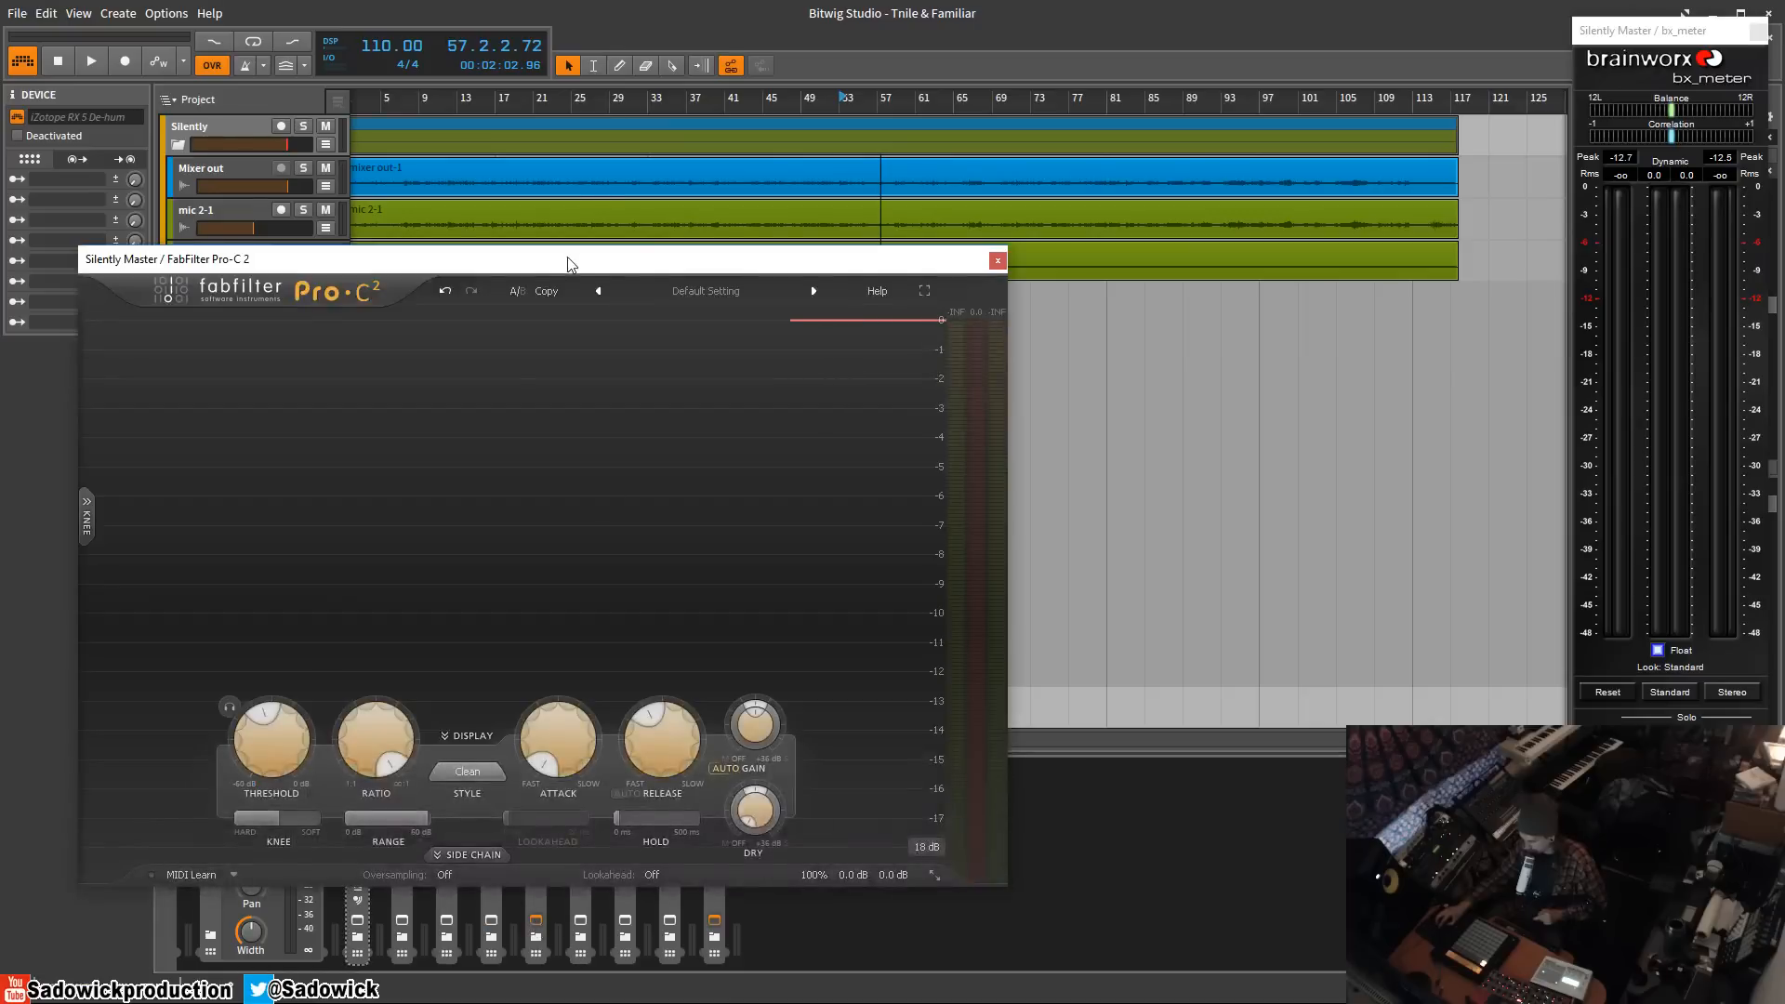
drag(571, 263, 796, 115)
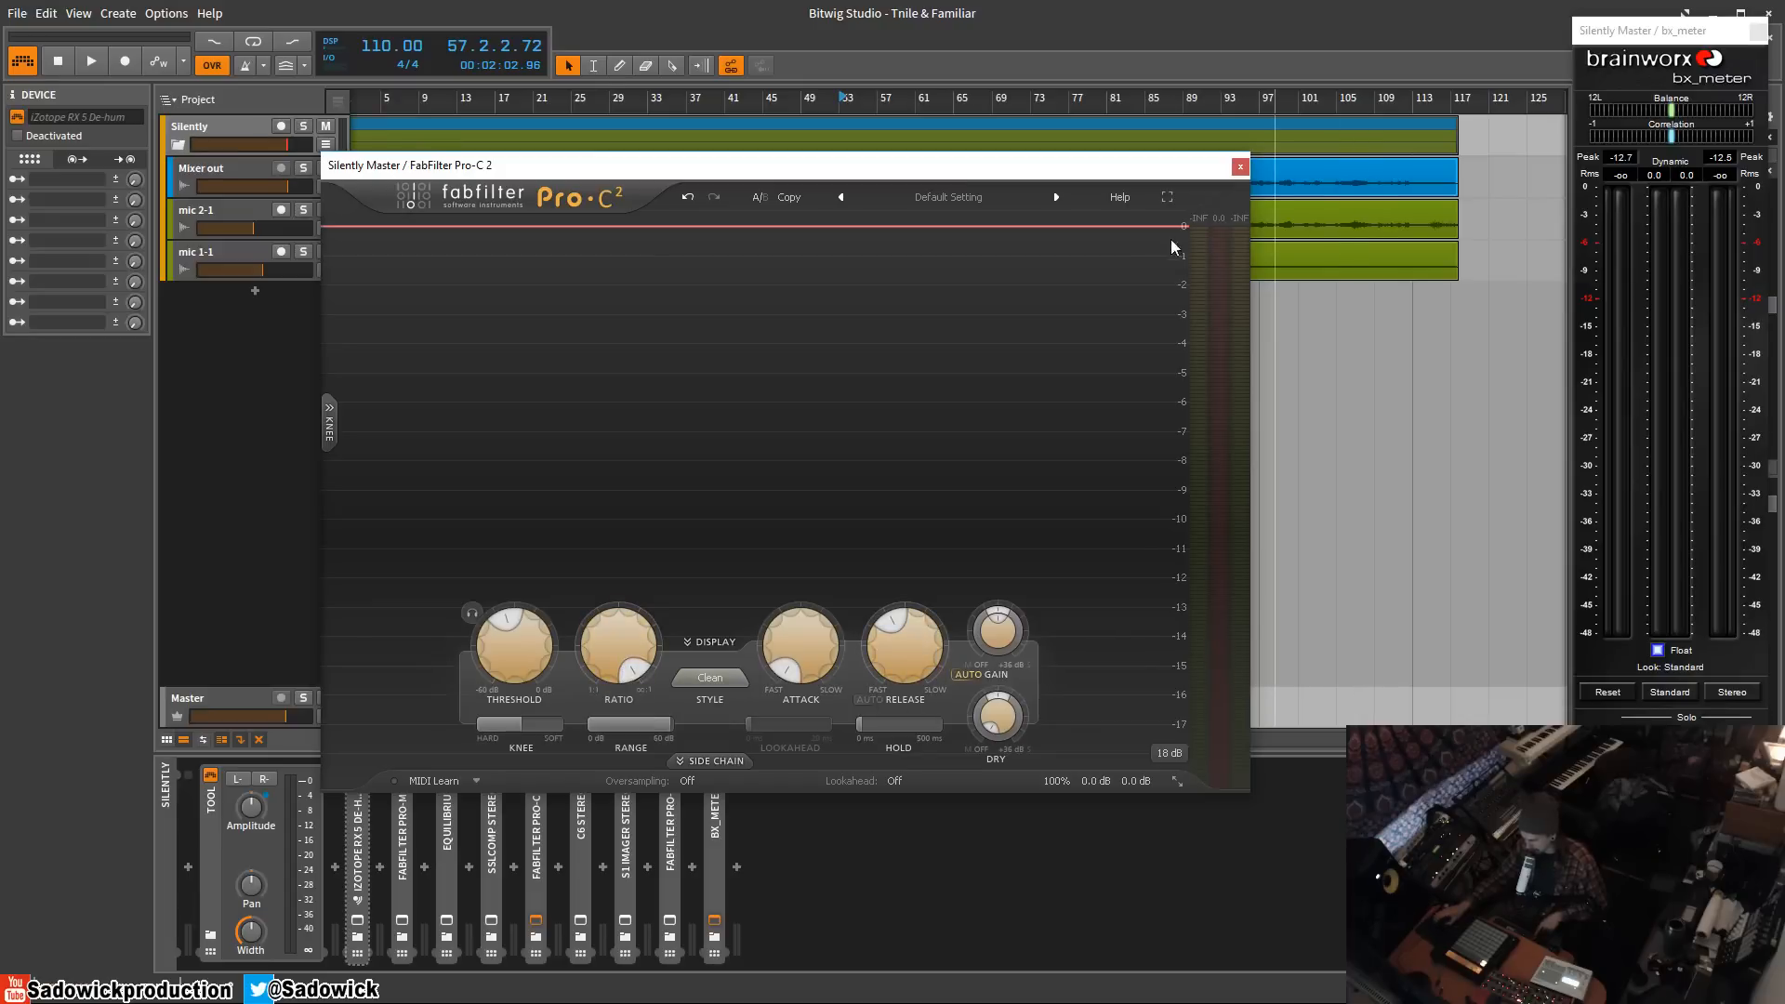
drag(956, 175, 837, 83)
key(space)
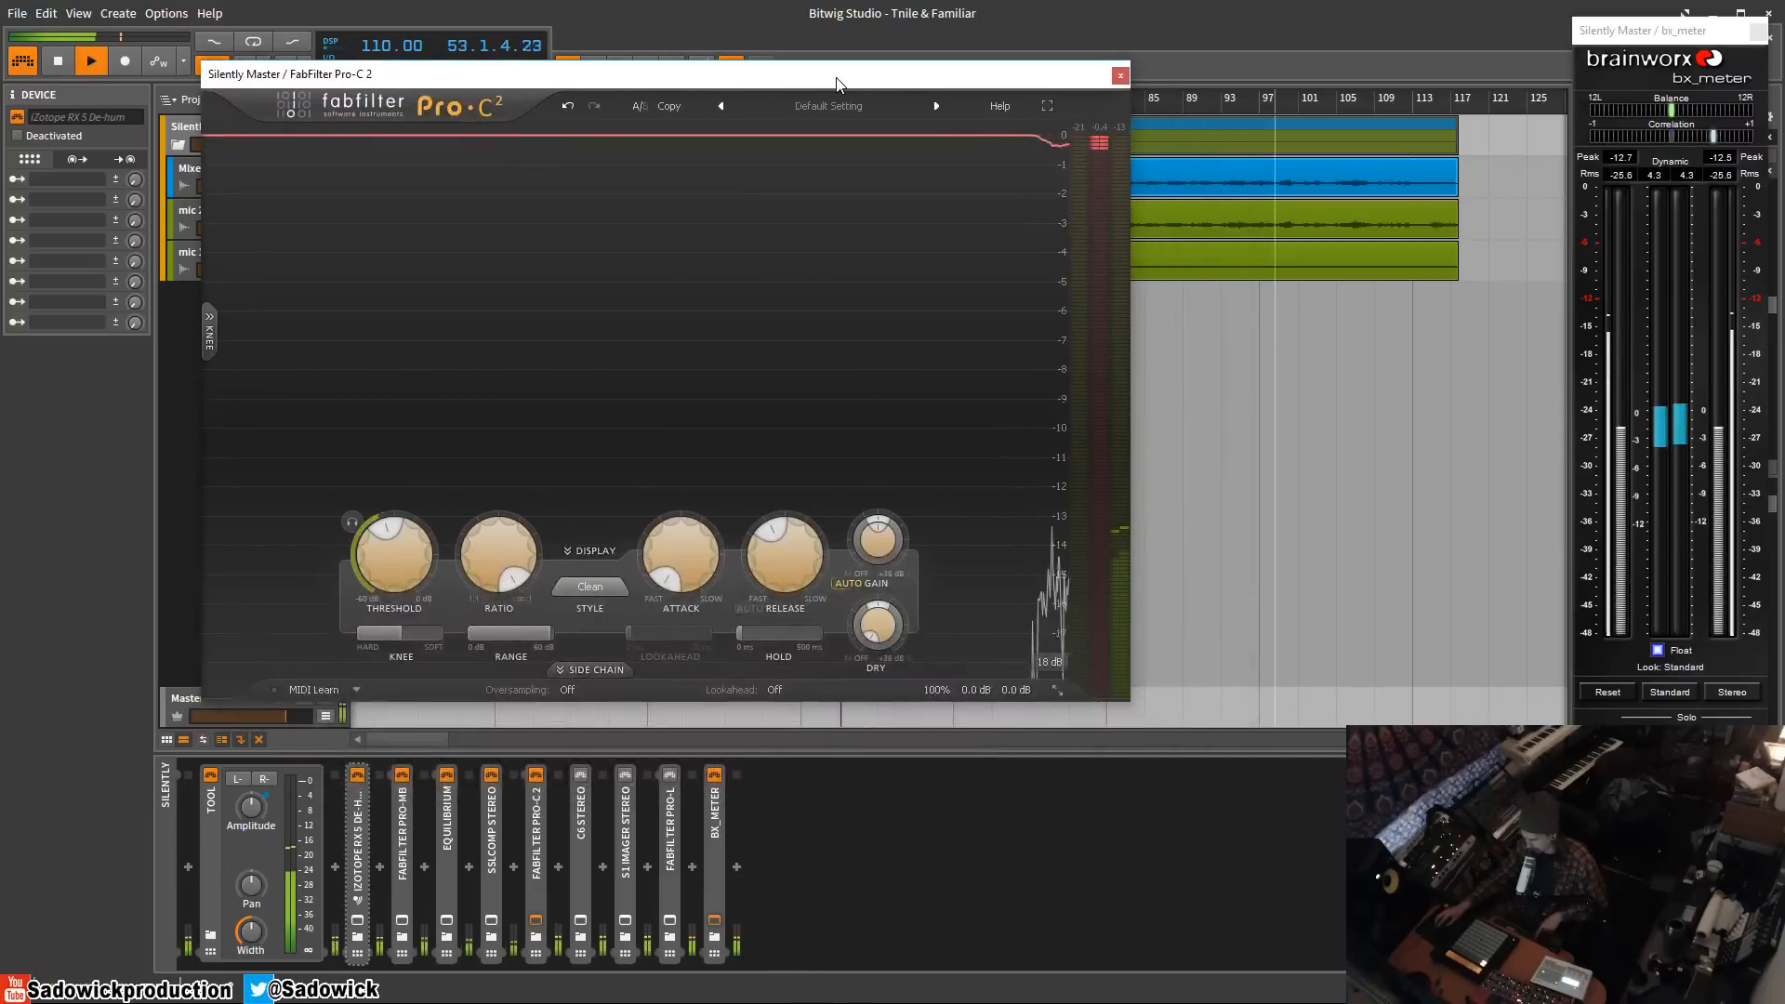
key(space)
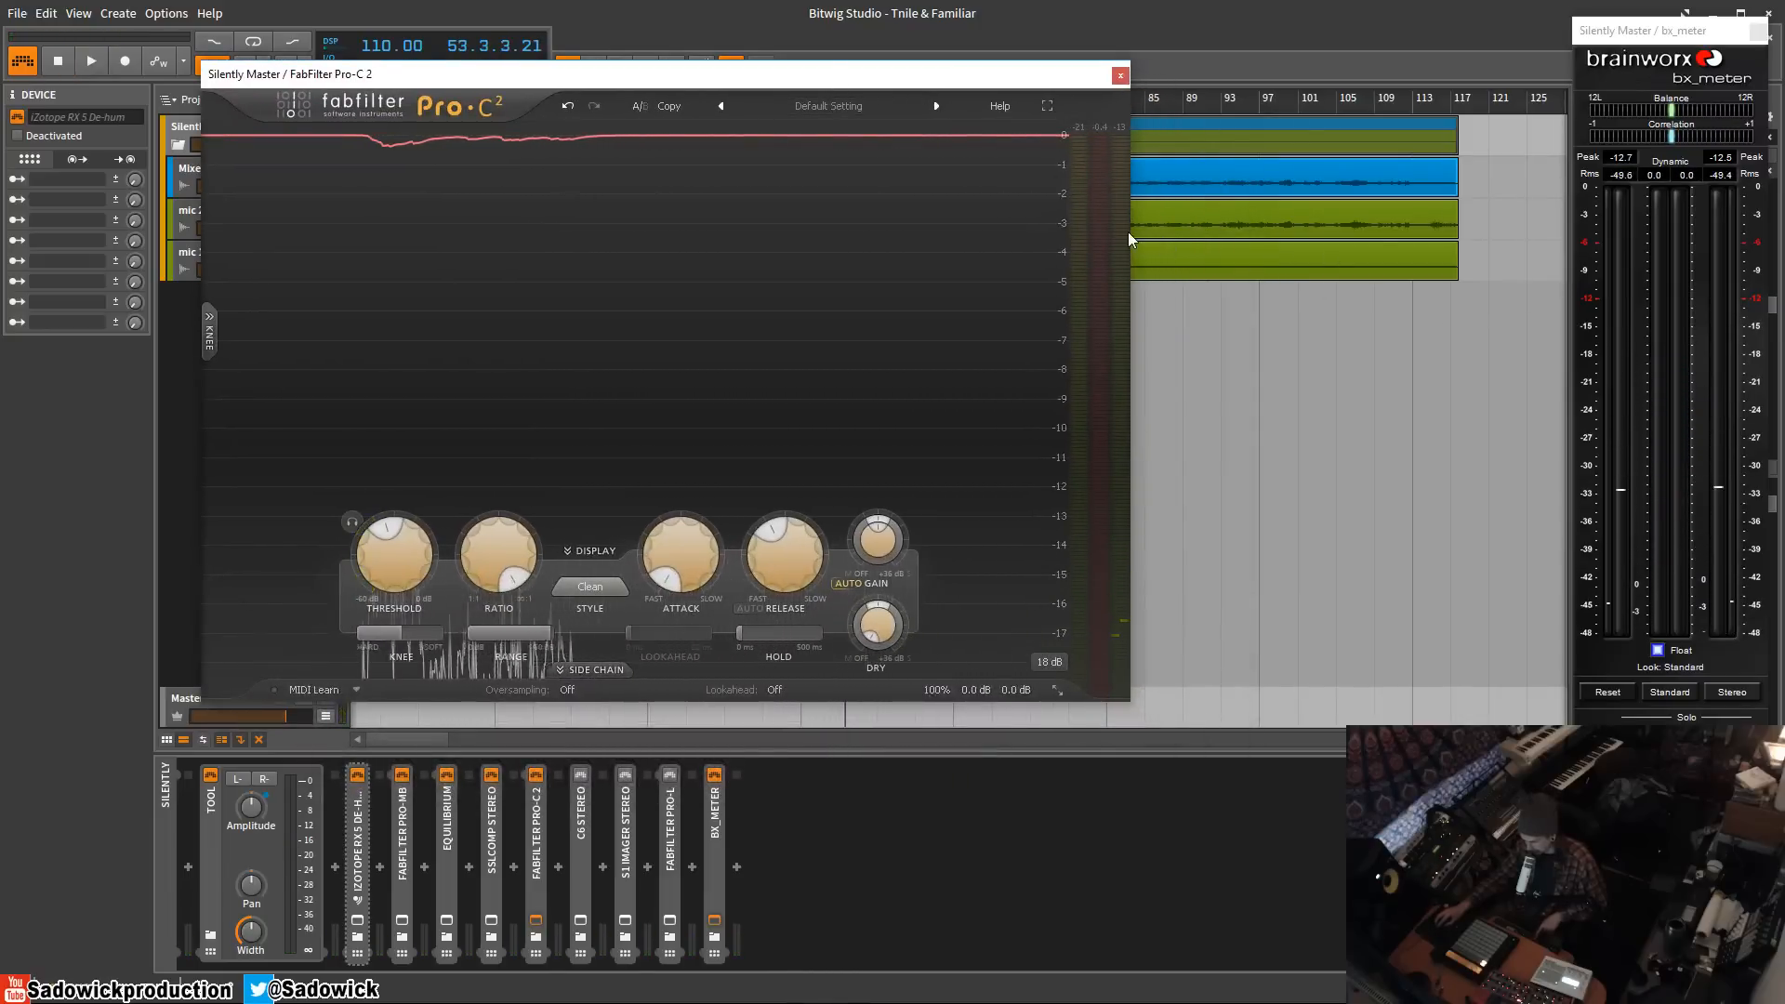
- Return to the project start and play the mix while watching the Pro-C 2 gain reduction
drag(772, 70, 903, 303)
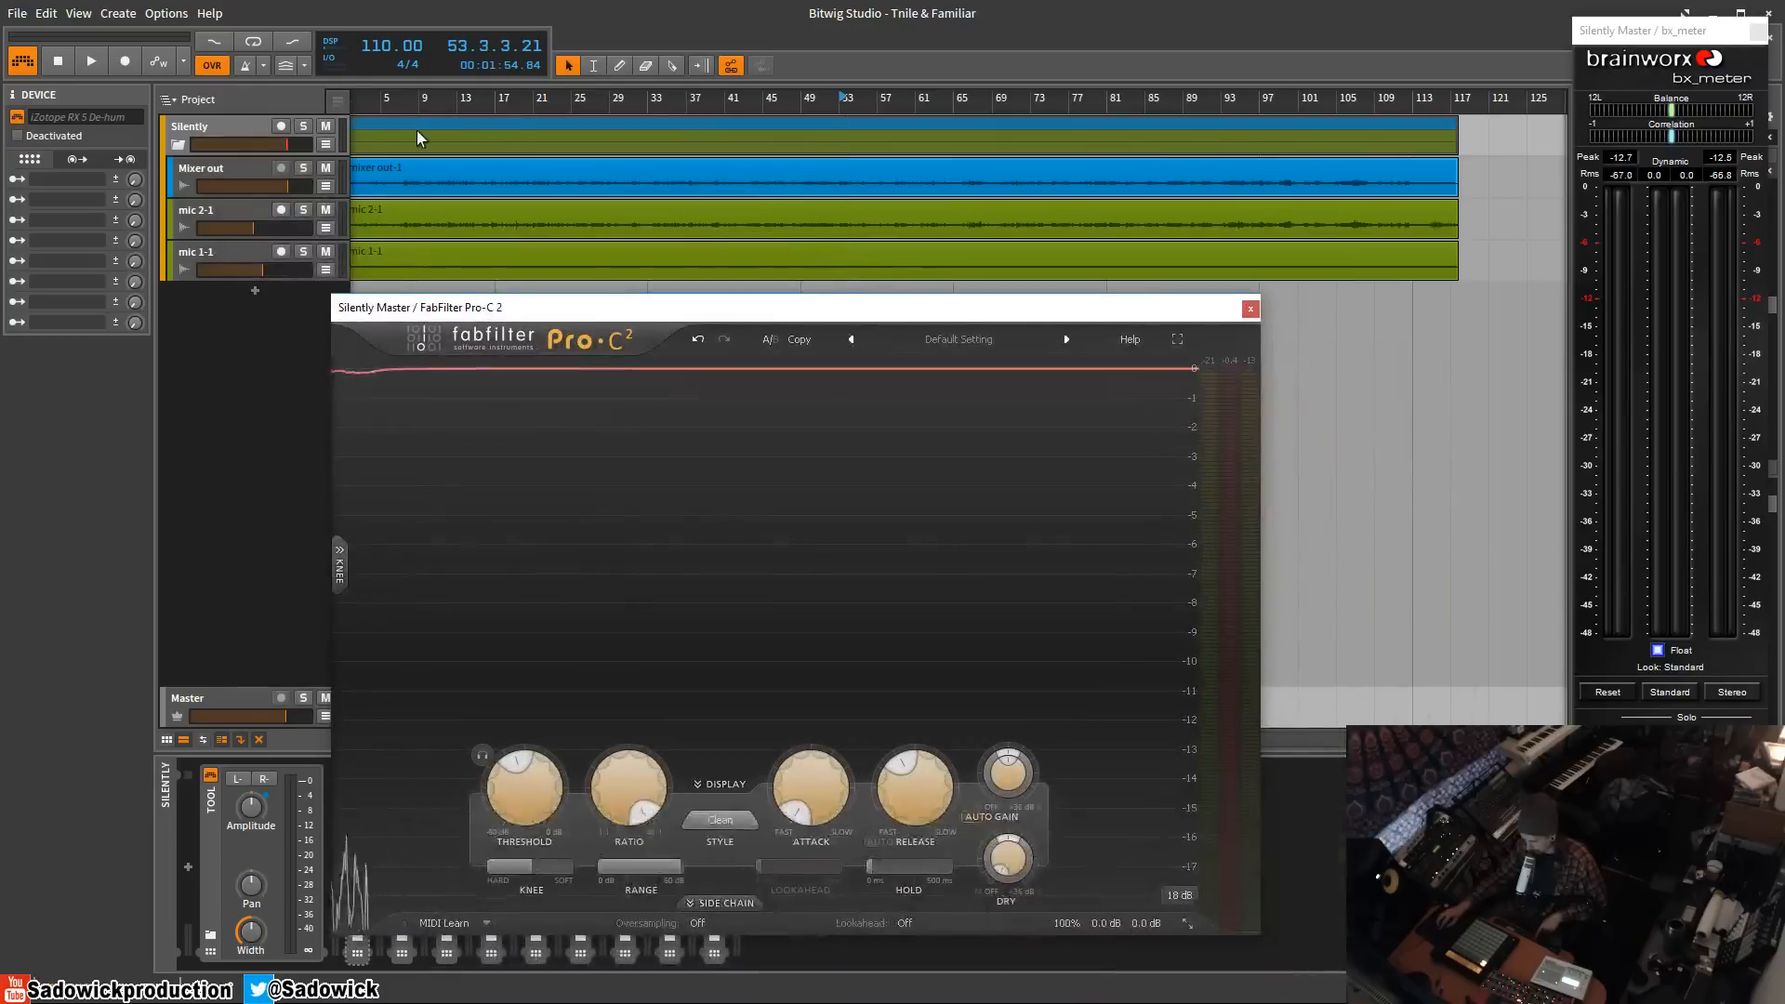
click(54, 64)
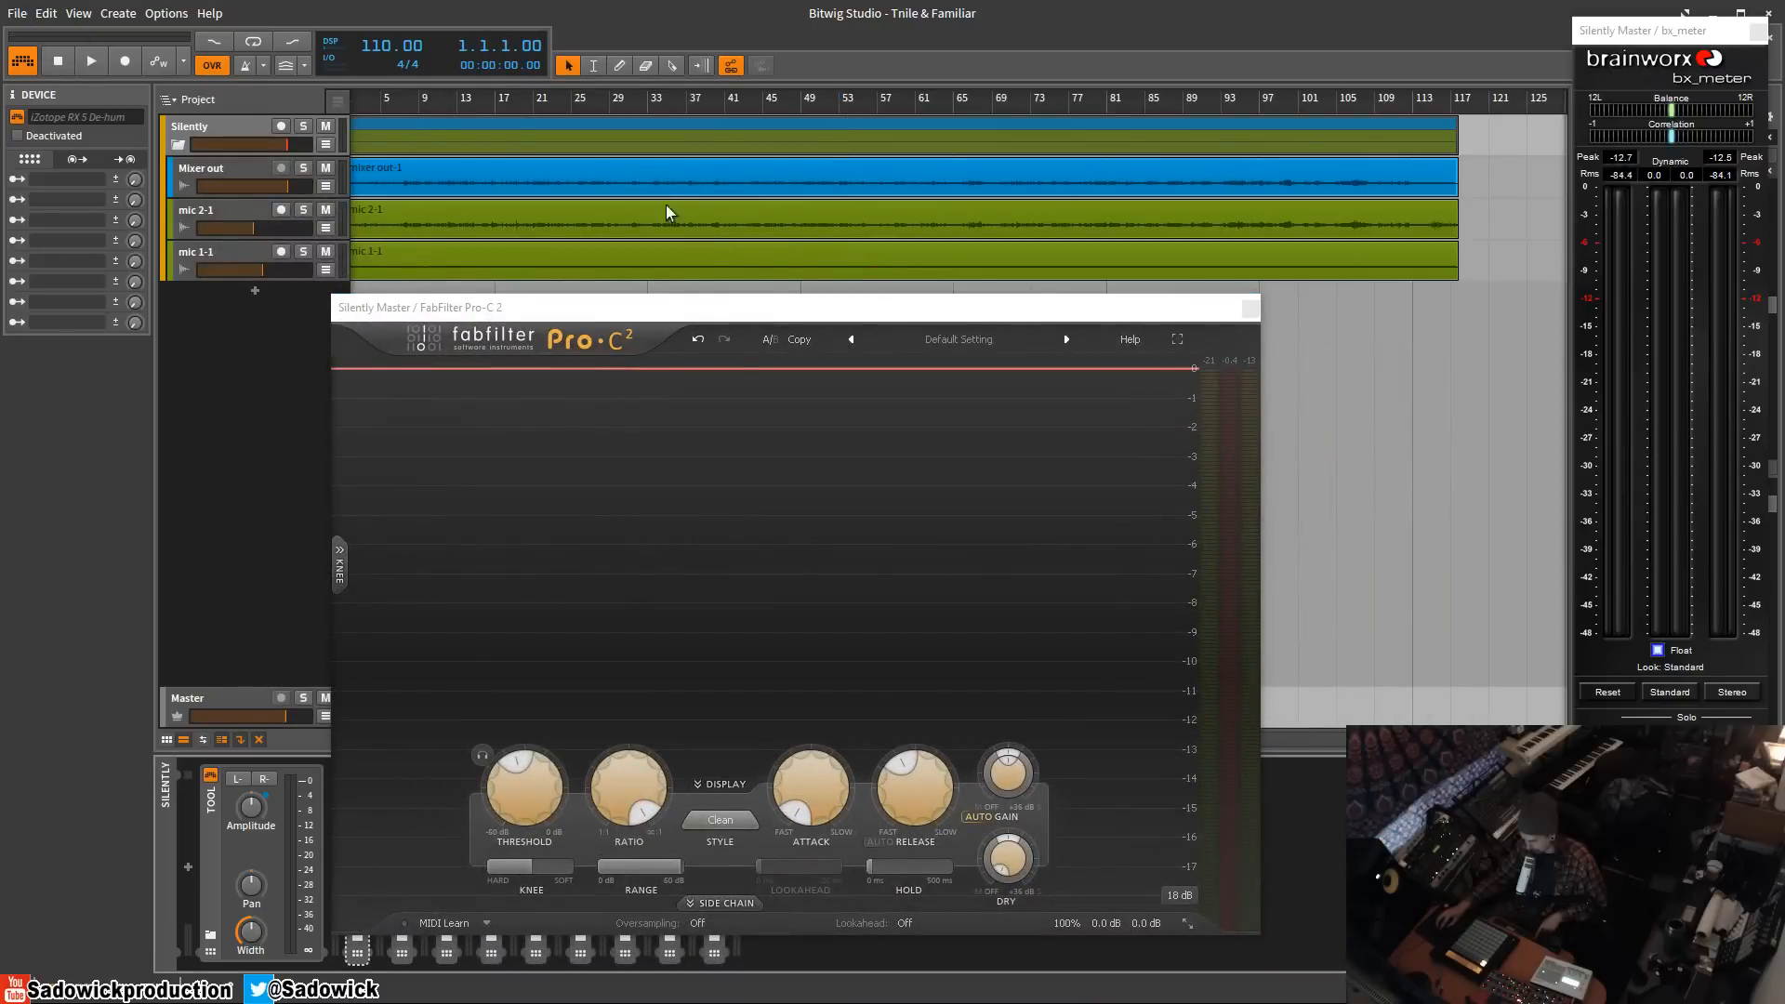
key(space)
drag(710, 309, 791, 90)
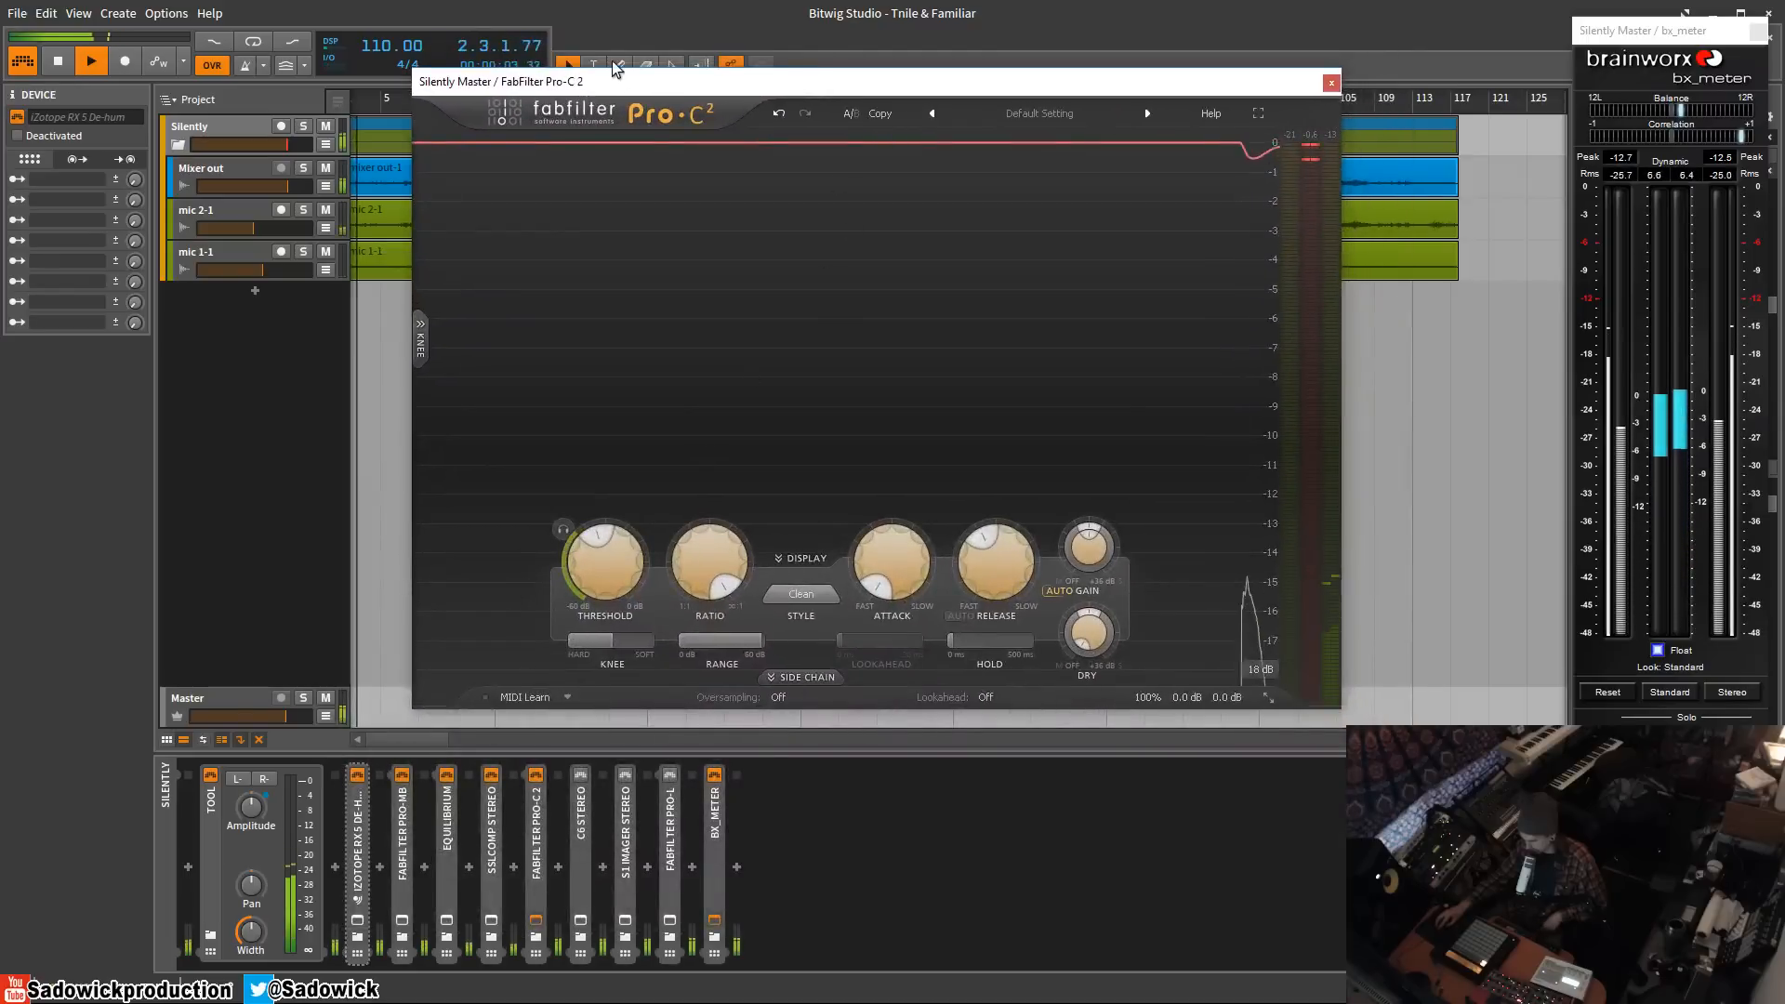
drag(619, 85, 727, 232)
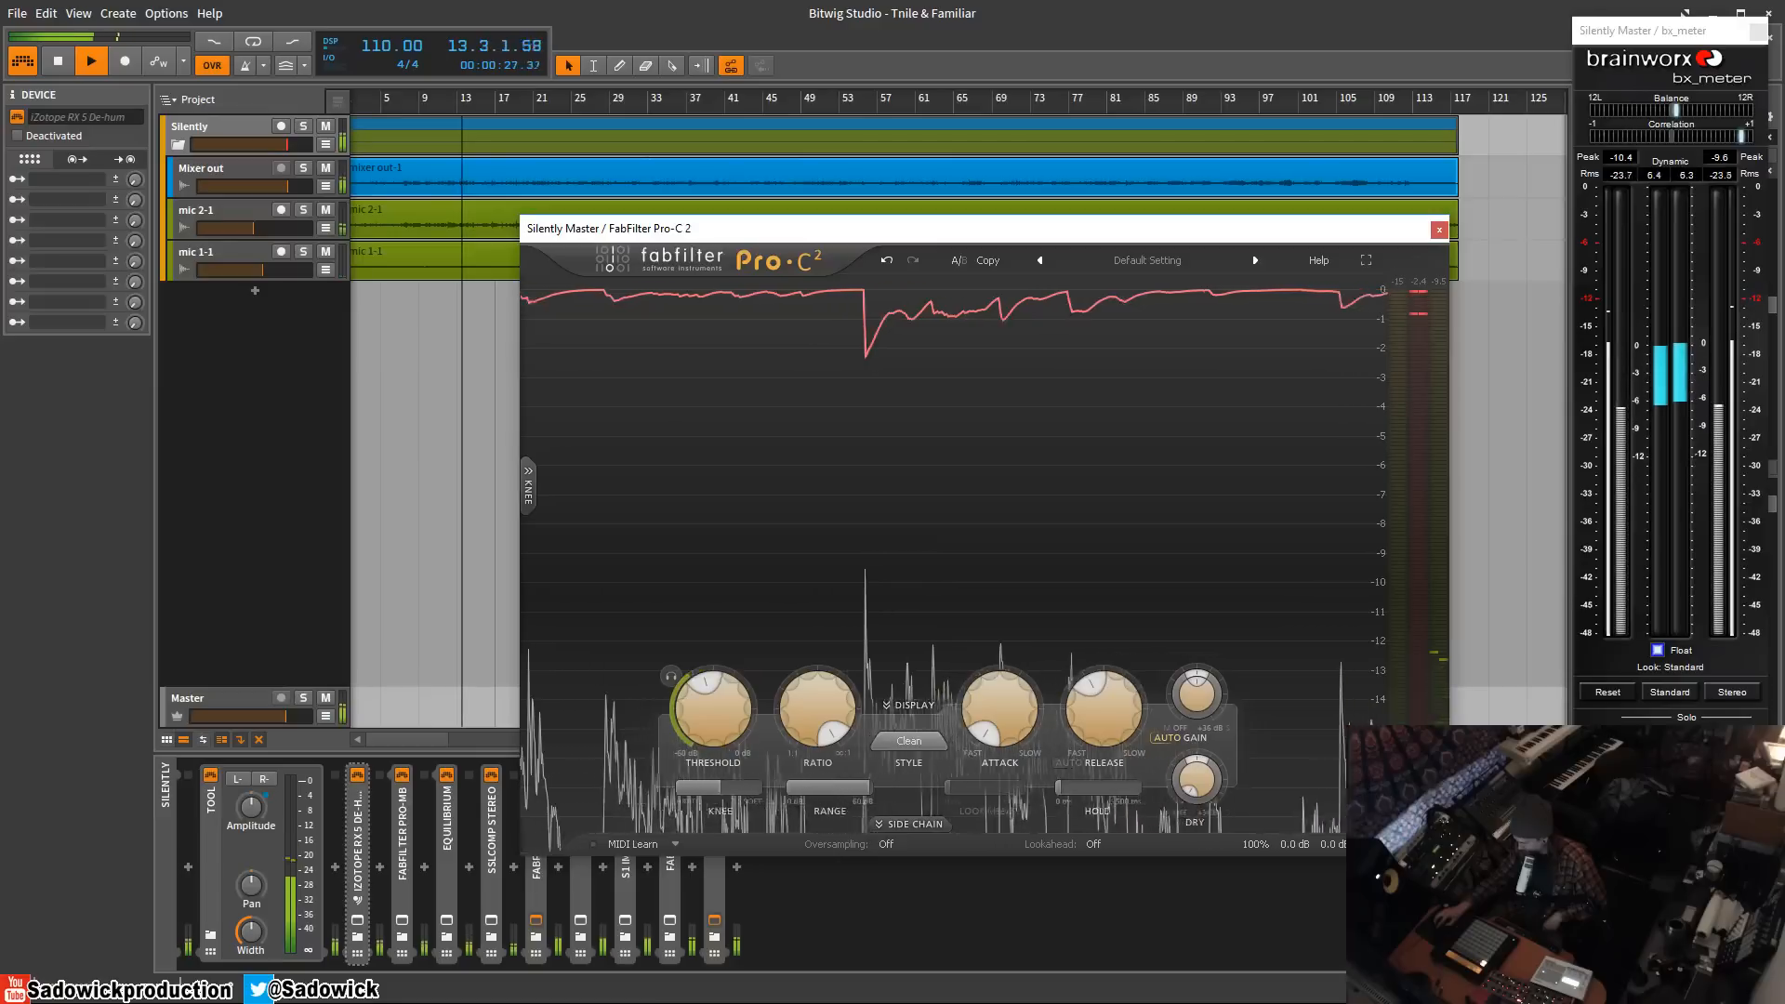
- Turn on the Pro-C 2 input and output level display and set its range to 72 dB
click(1409, 285)
drag(1213, 225, 1114, 209)
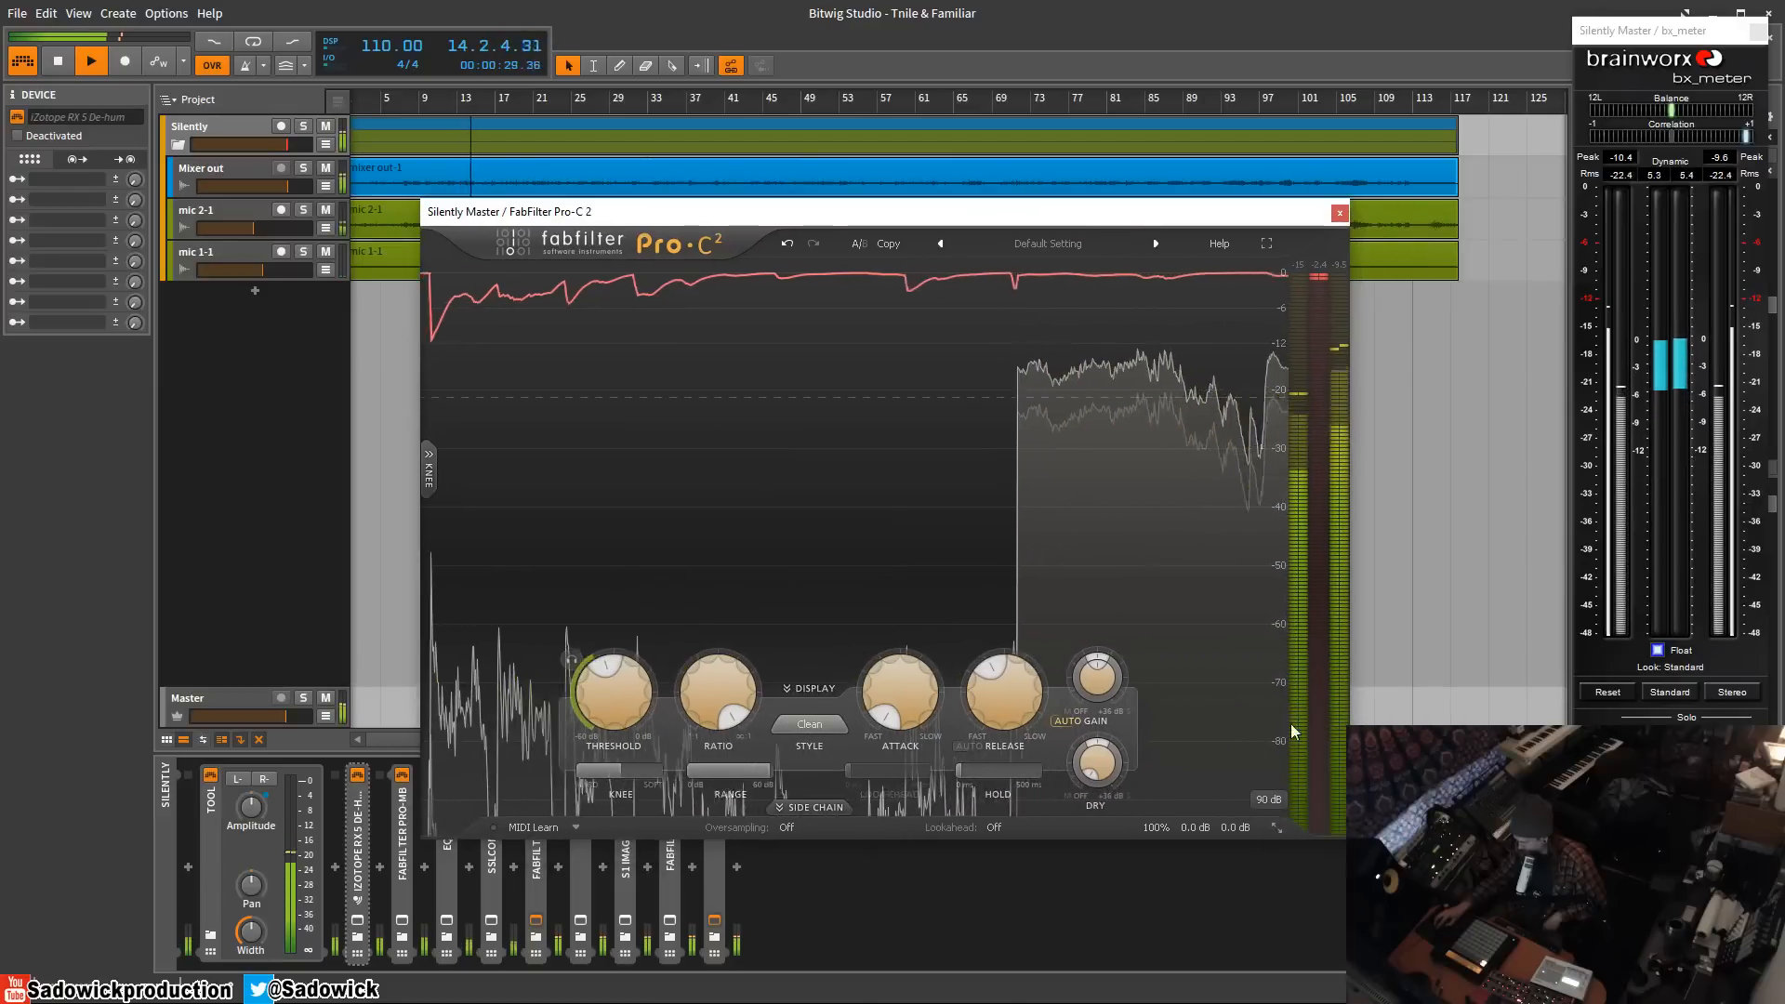
click(1269, 800)
click(1296, 863)
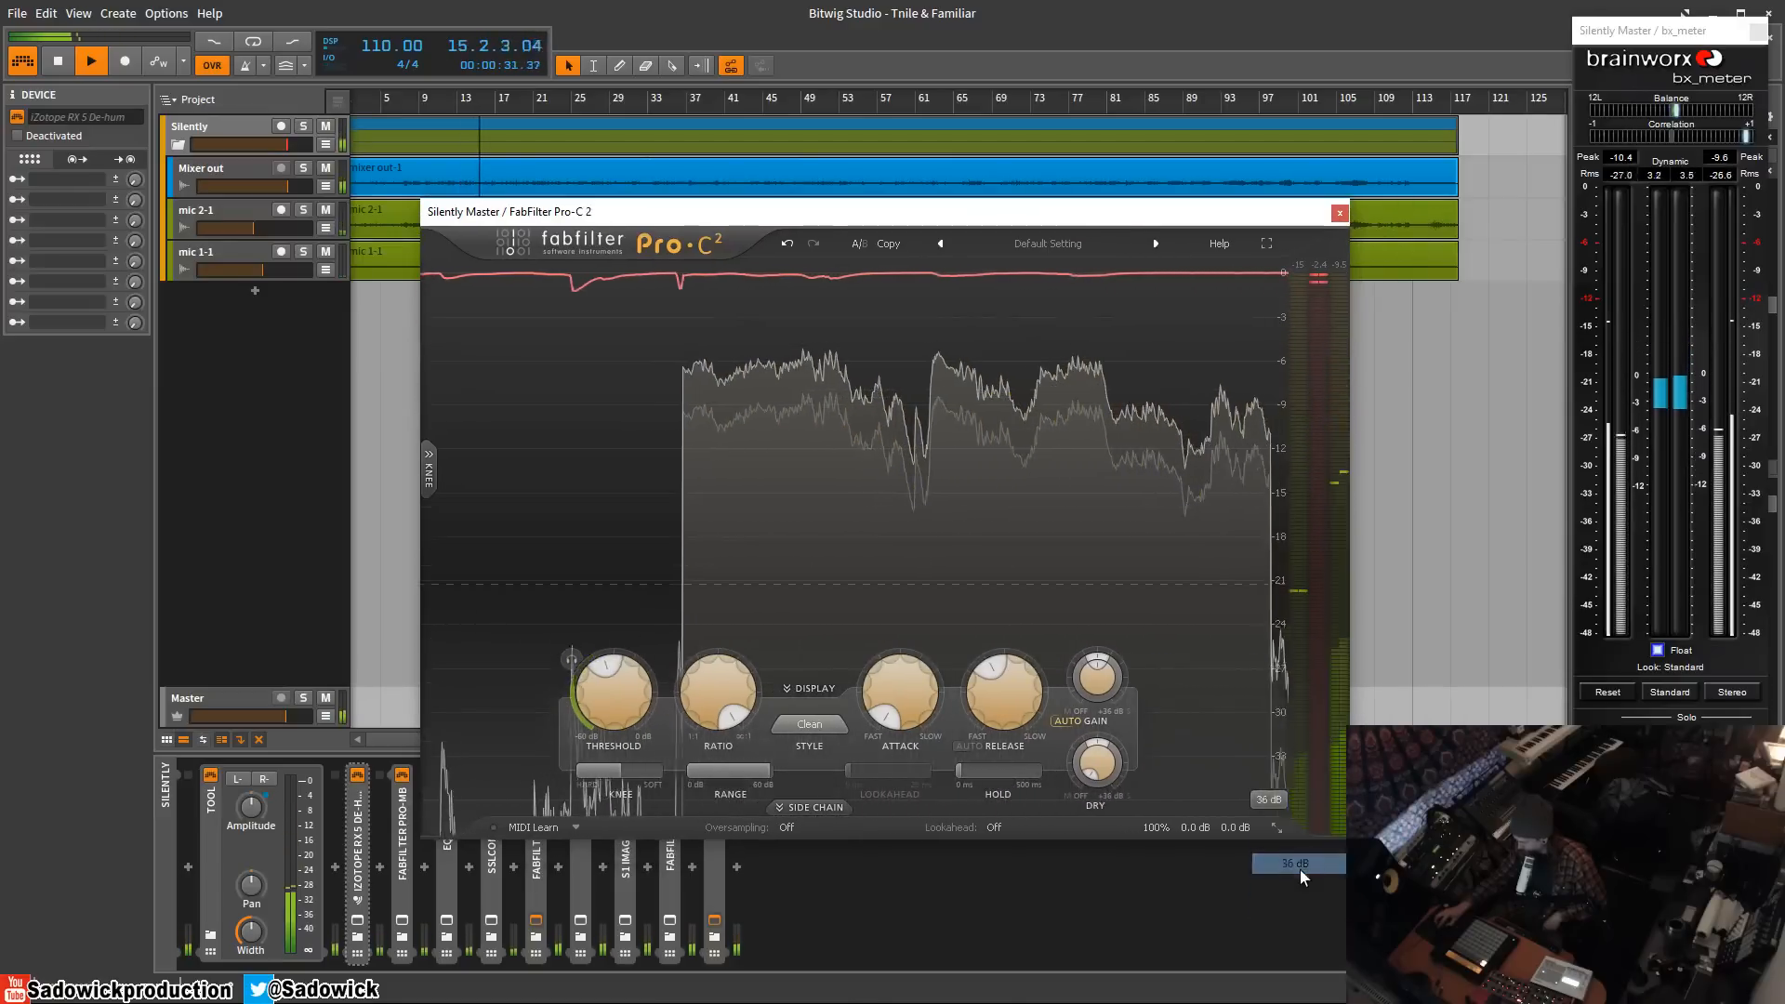
click(1269, 800)
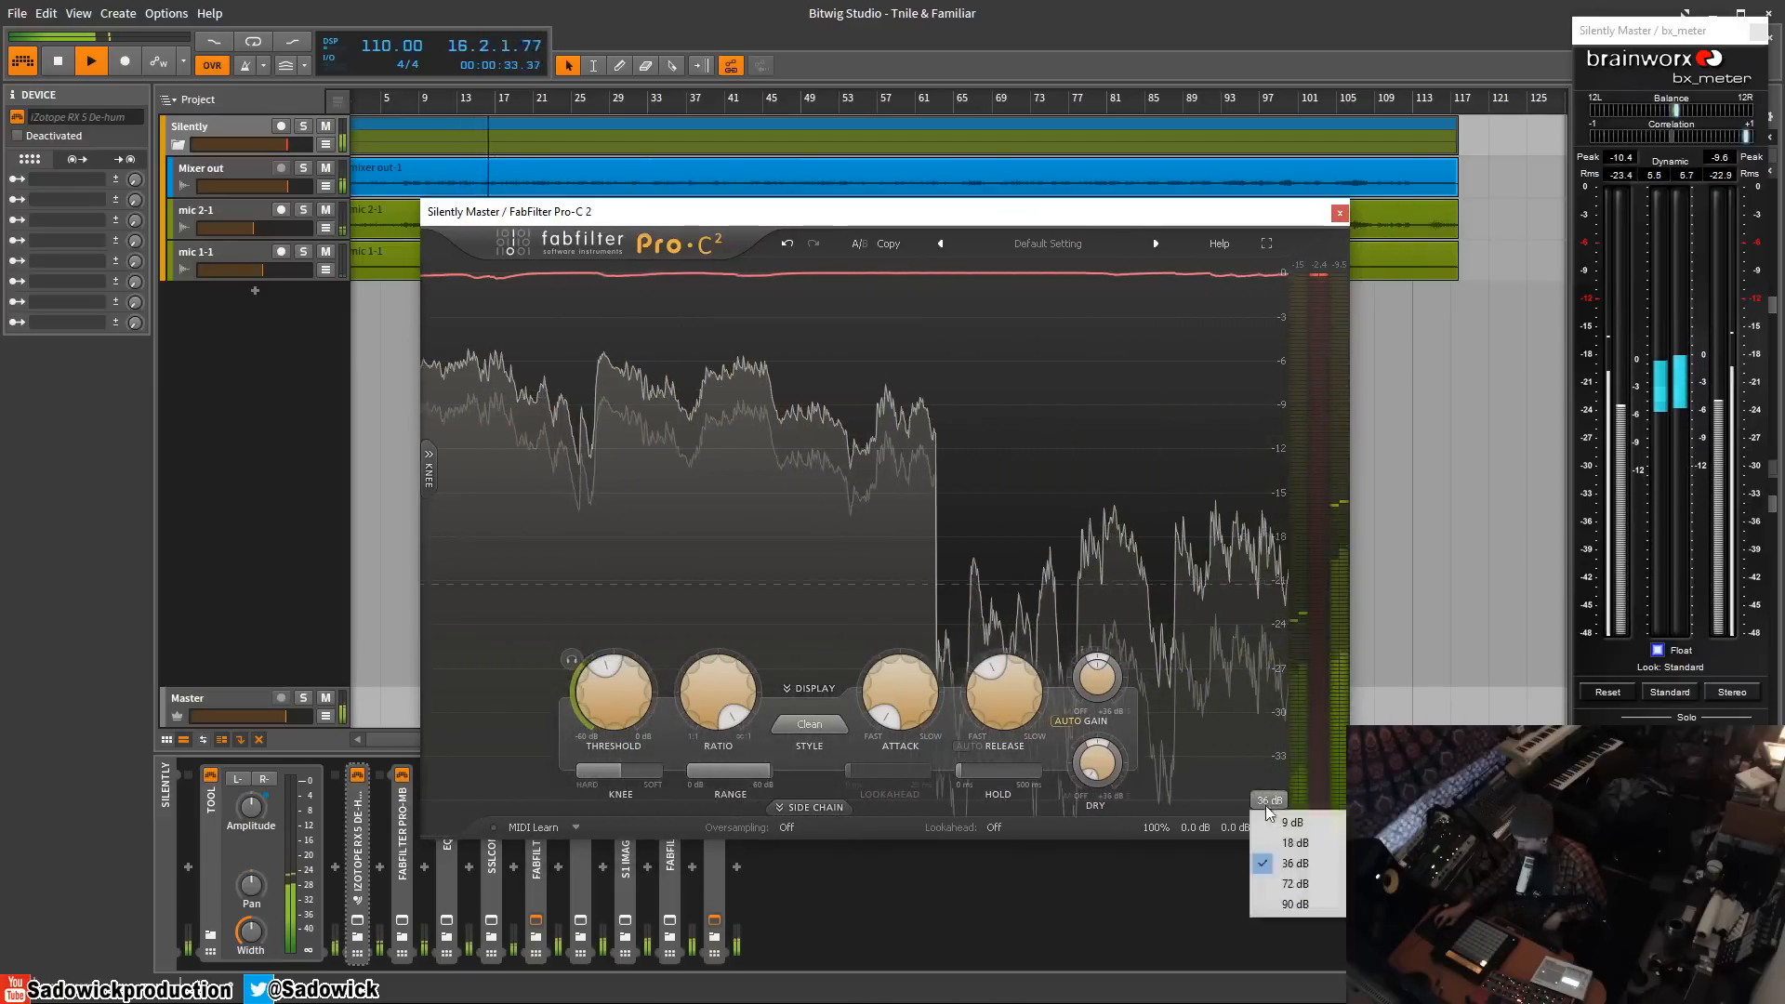
click(1297, 883)
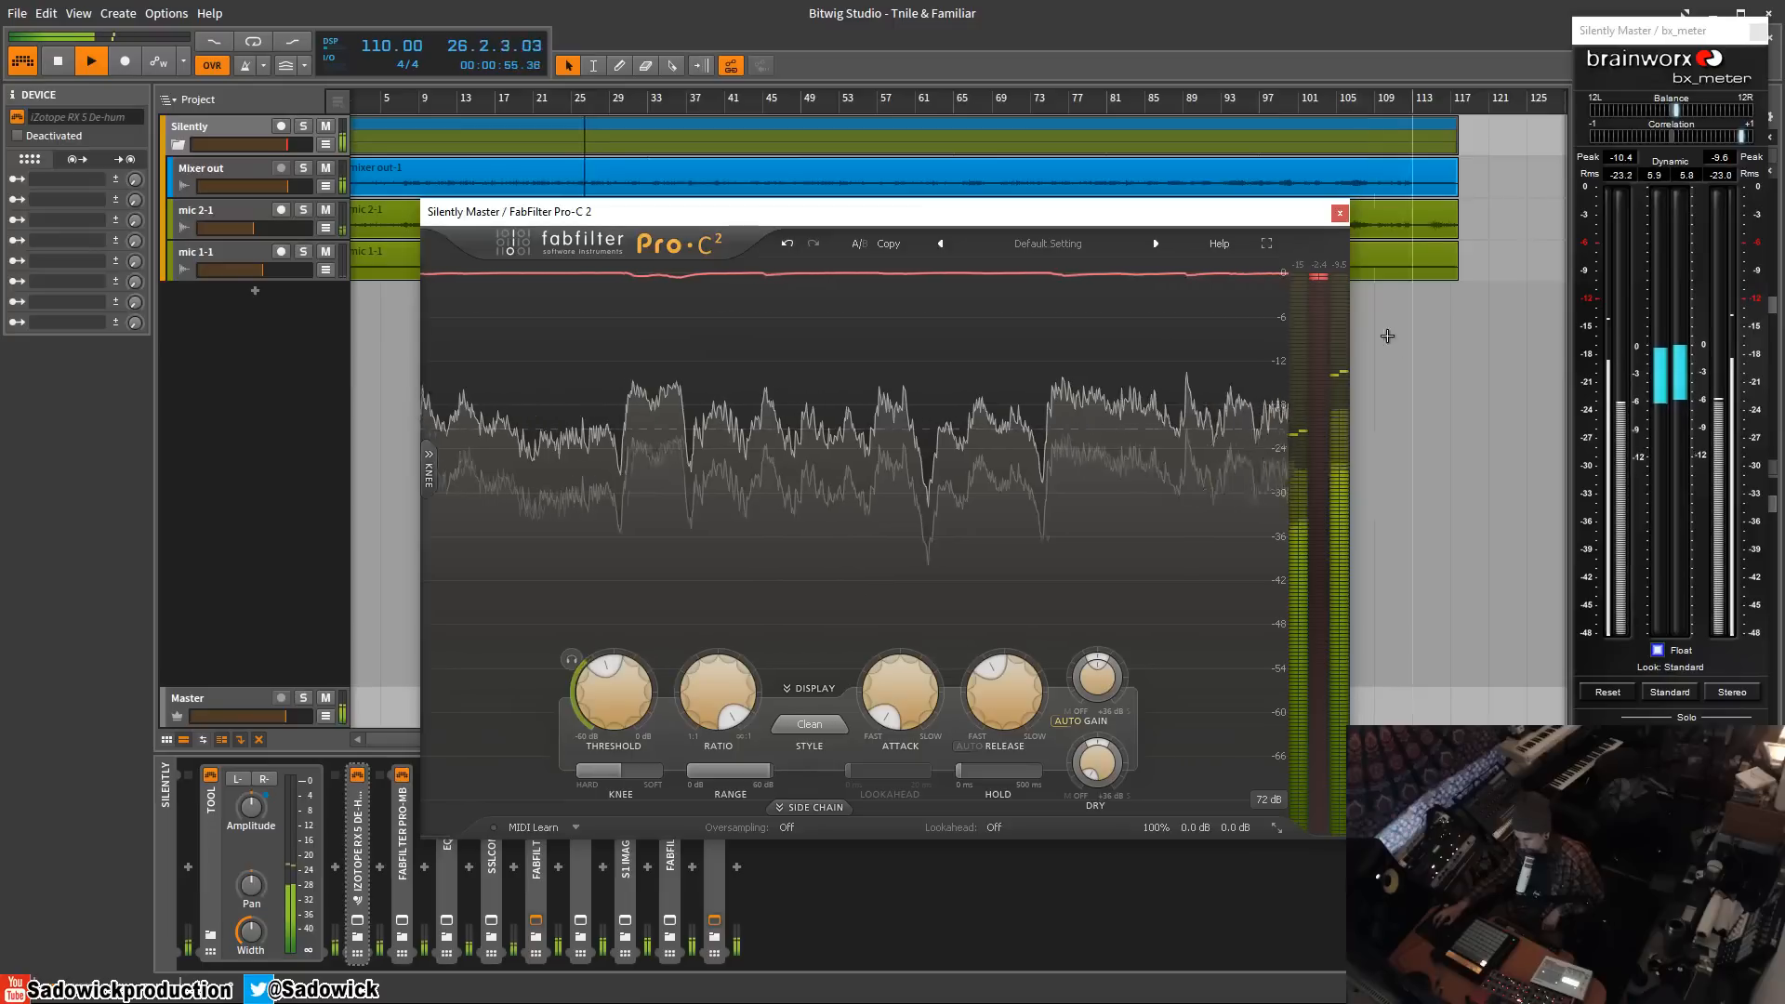
- Examine the compression against the level display during playback, and close the Pro-C 2 window
drag(1344, 213, 1259, 186)
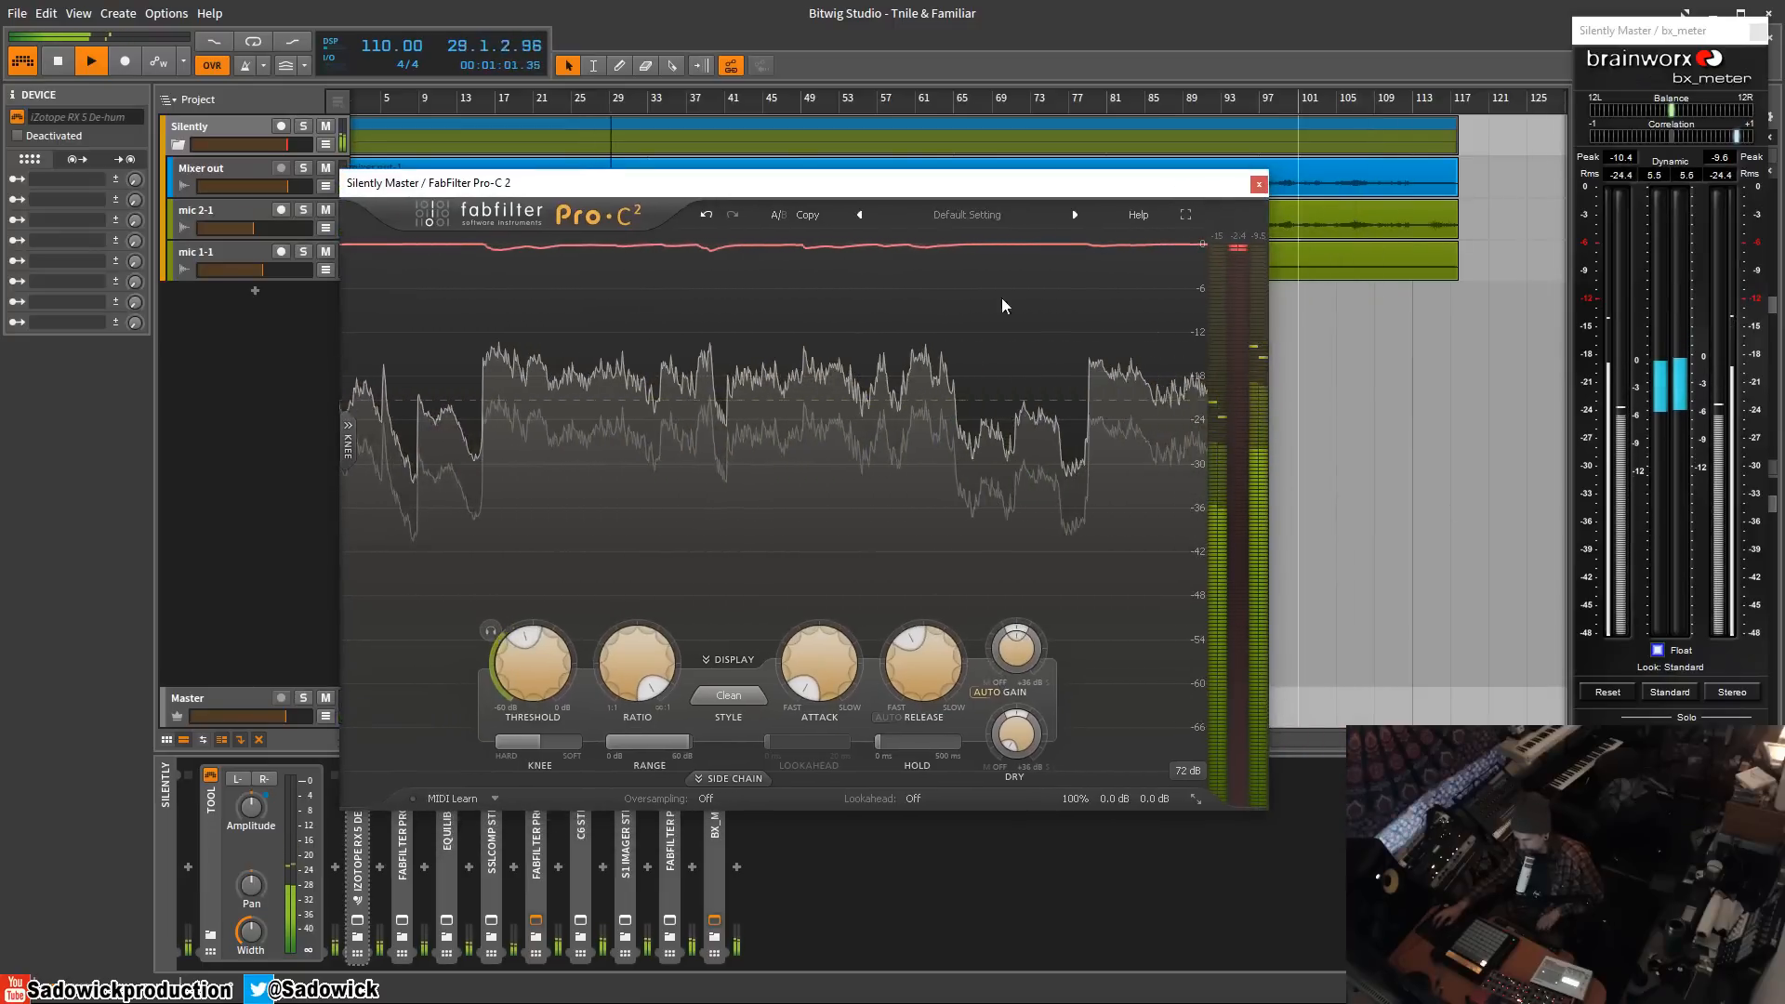
drag(1030, 184, 1129, 279)
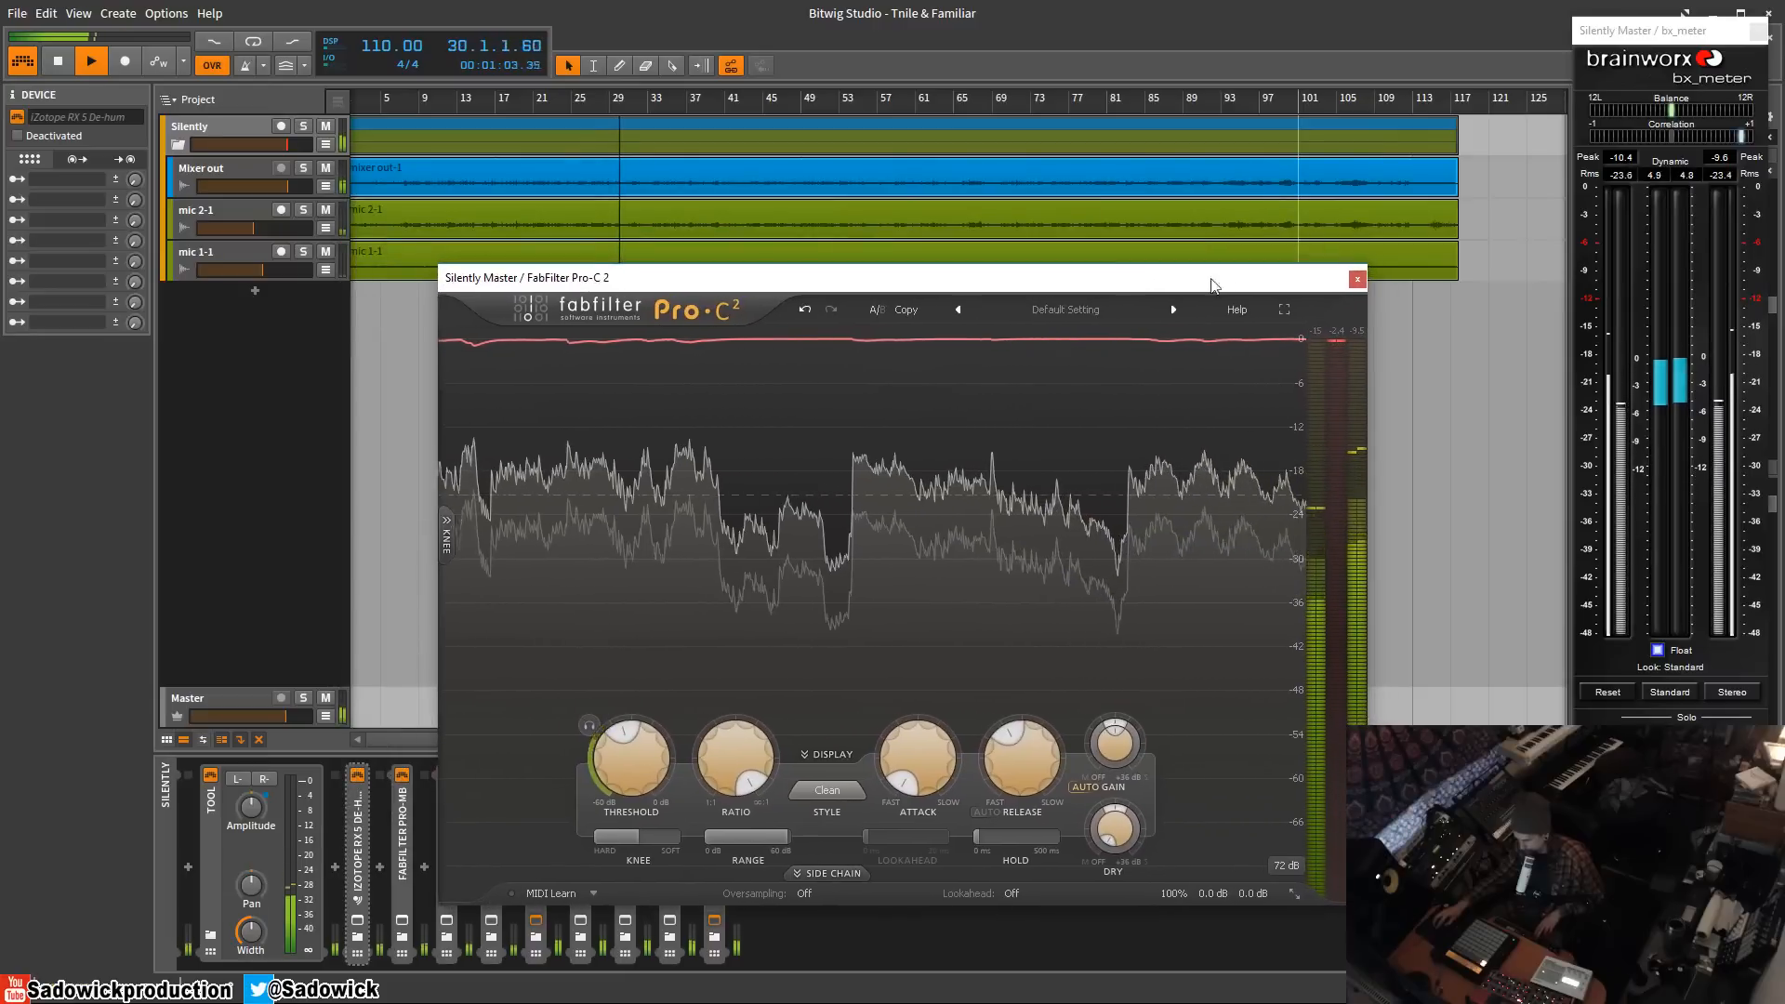
drag(1261, 278, 1226, 289)
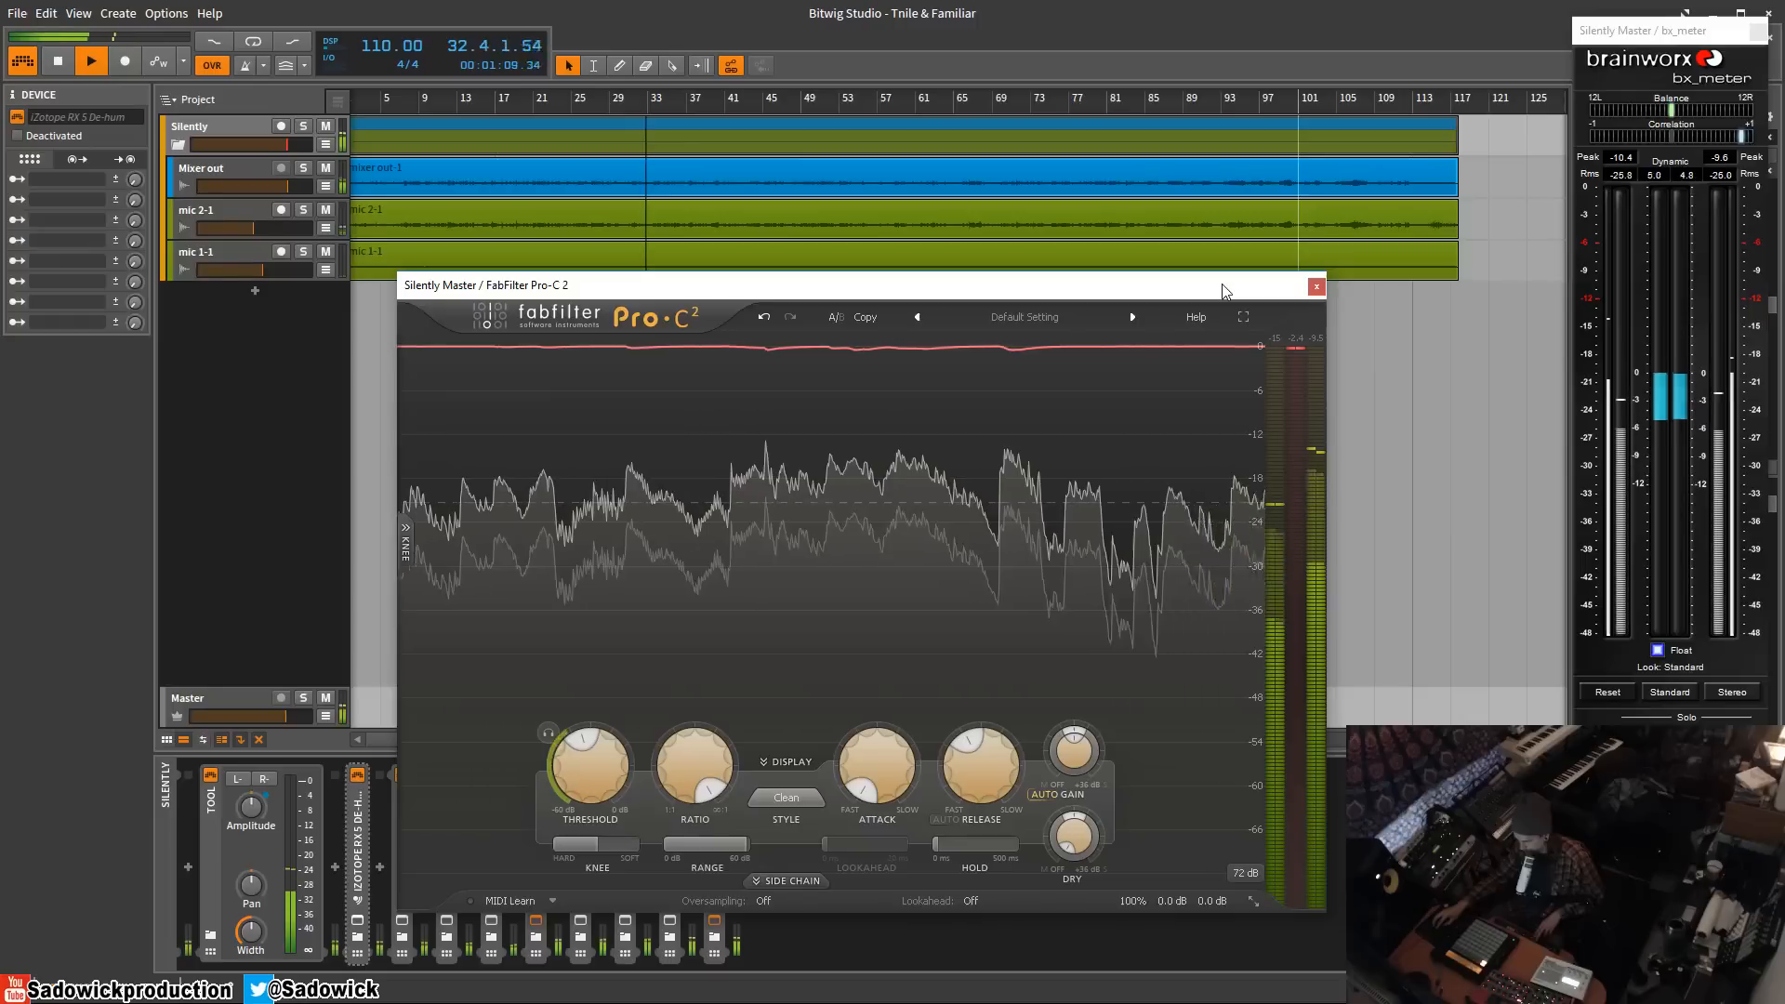
click(1317, 287)
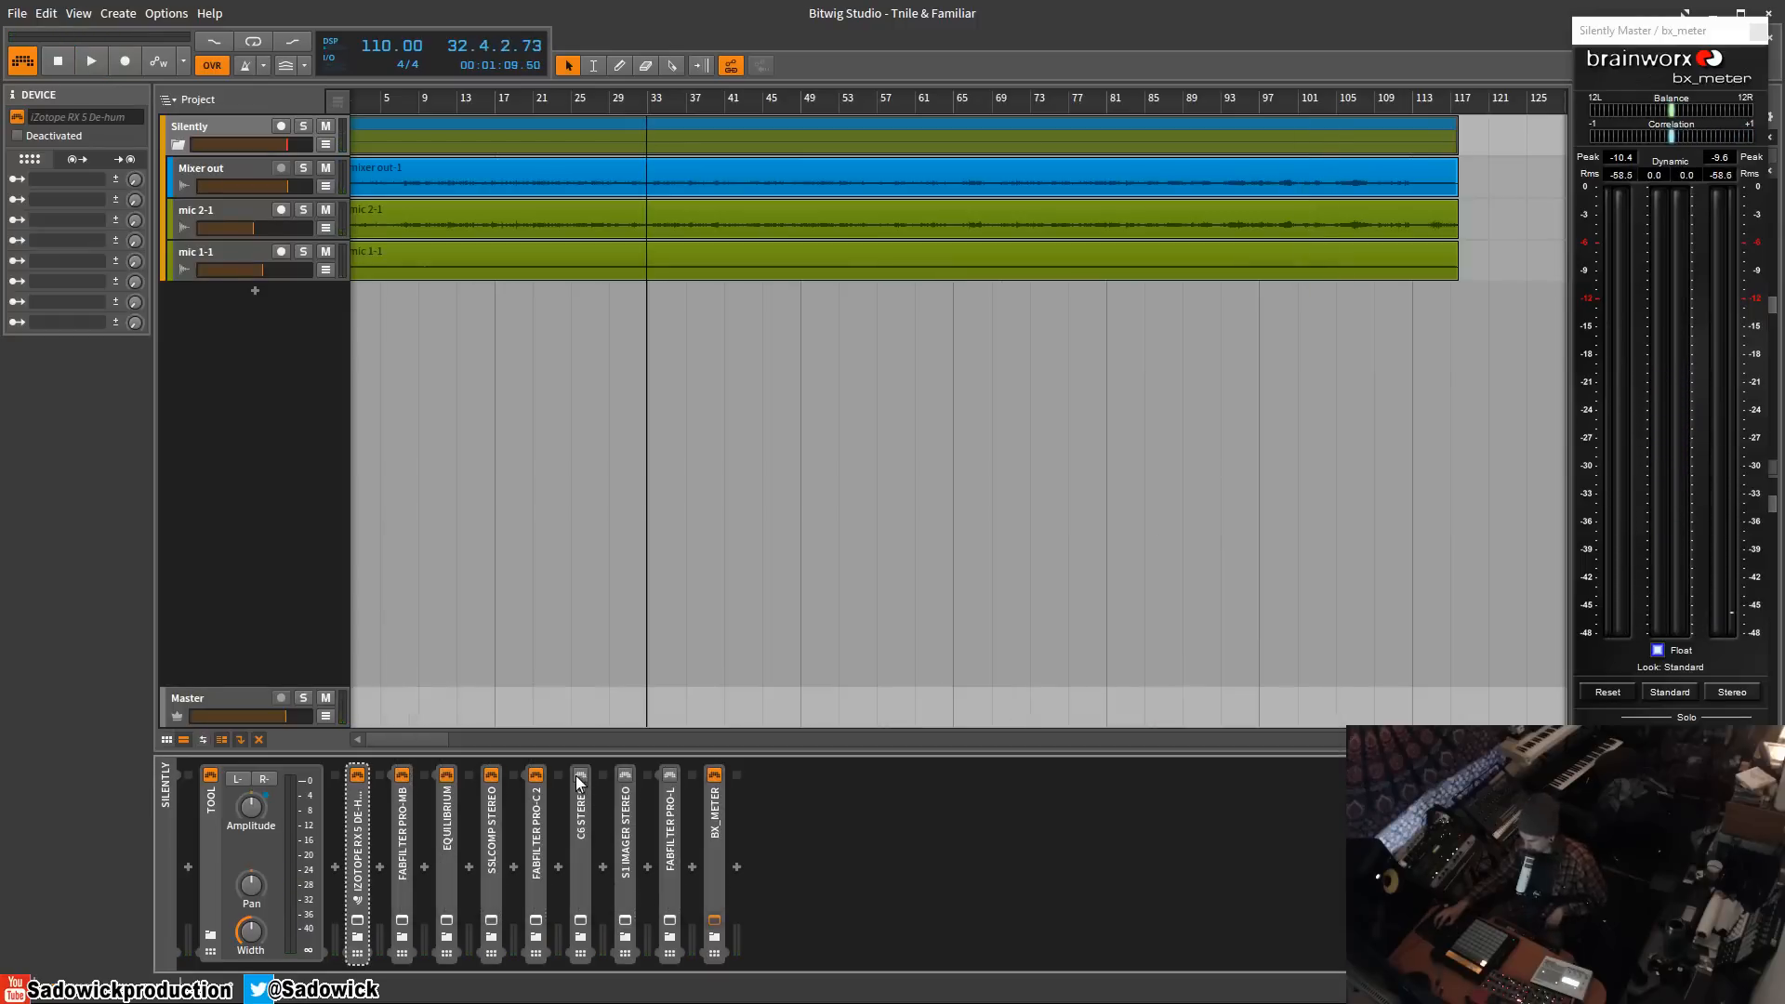
- Review the device chains of the mic 2-1 and Mixer out tracks, and return to the Silently group
click(225, 210)
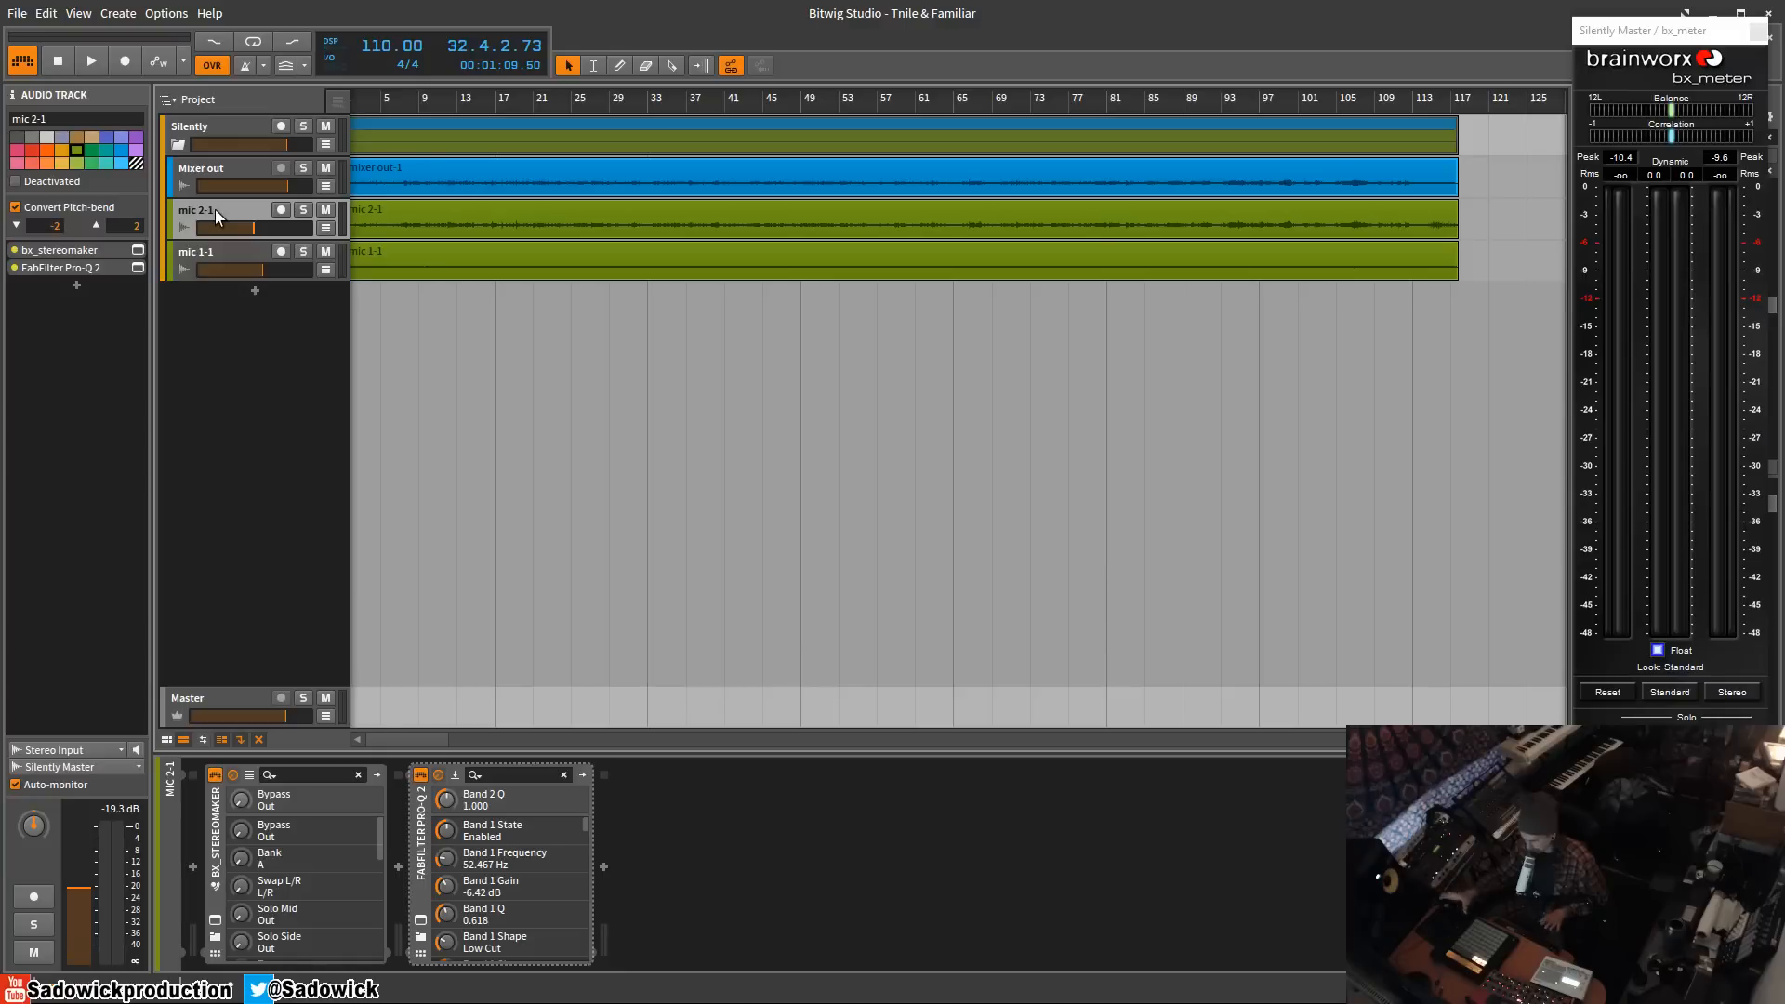
click(237, 167)
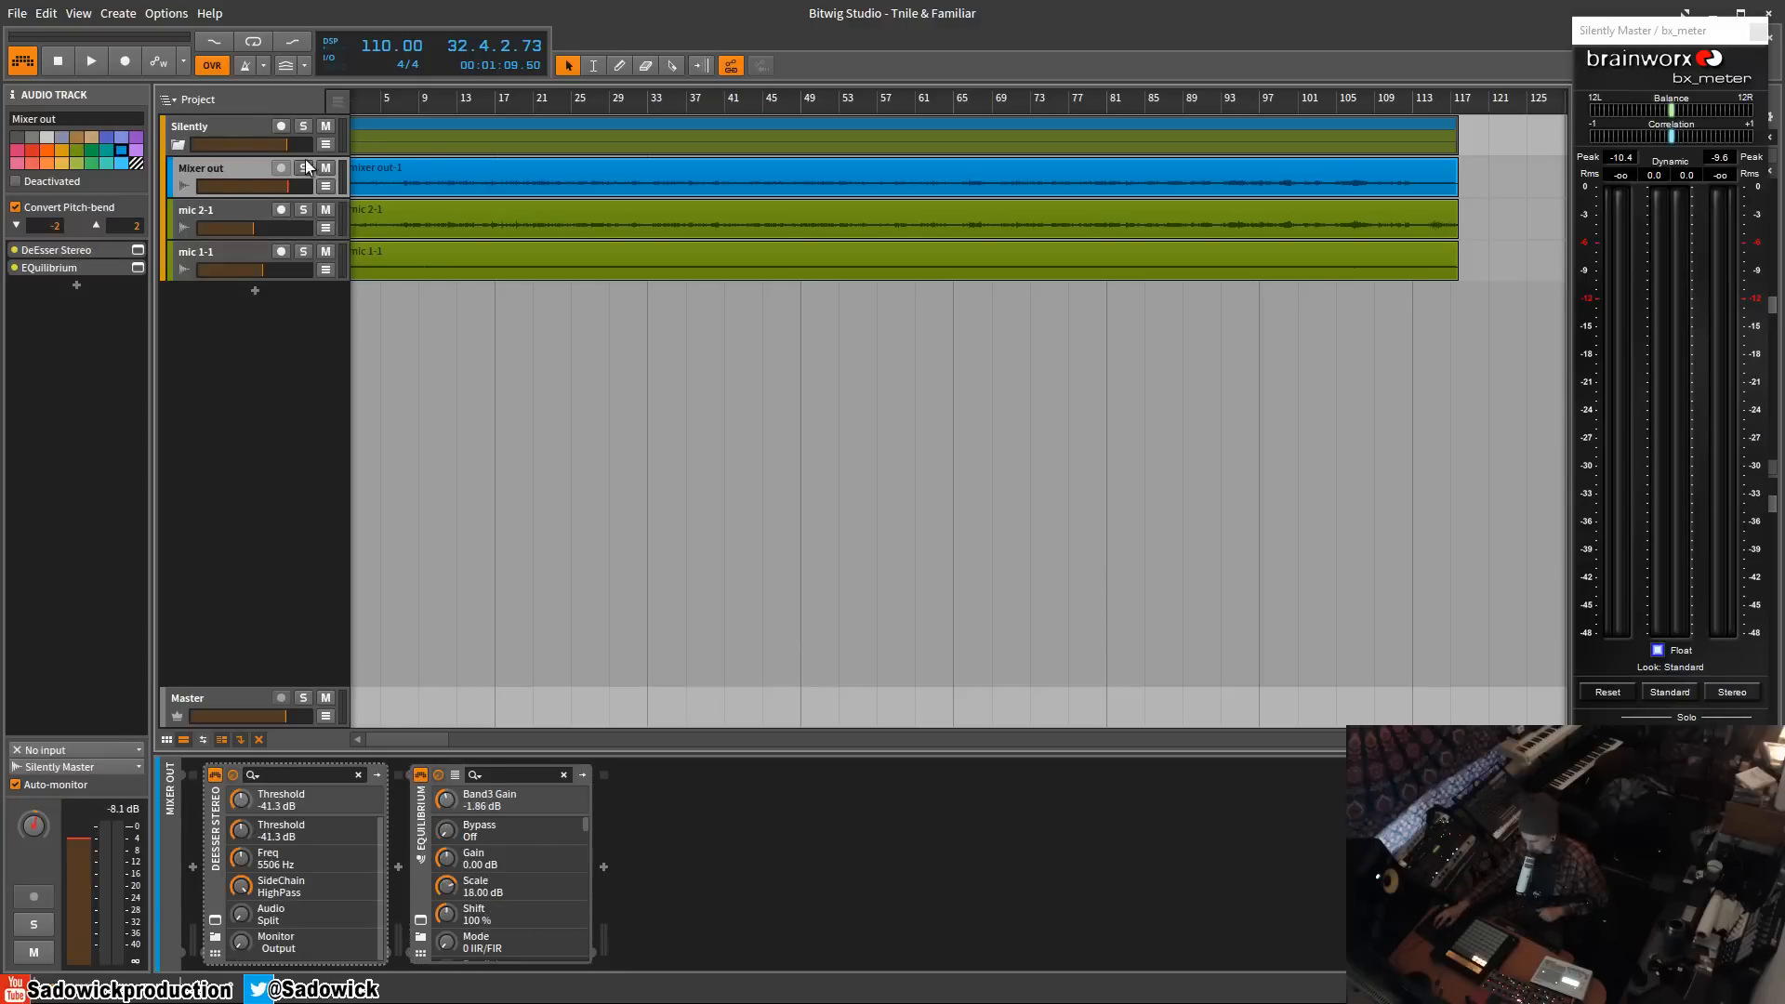
click(226, 128)
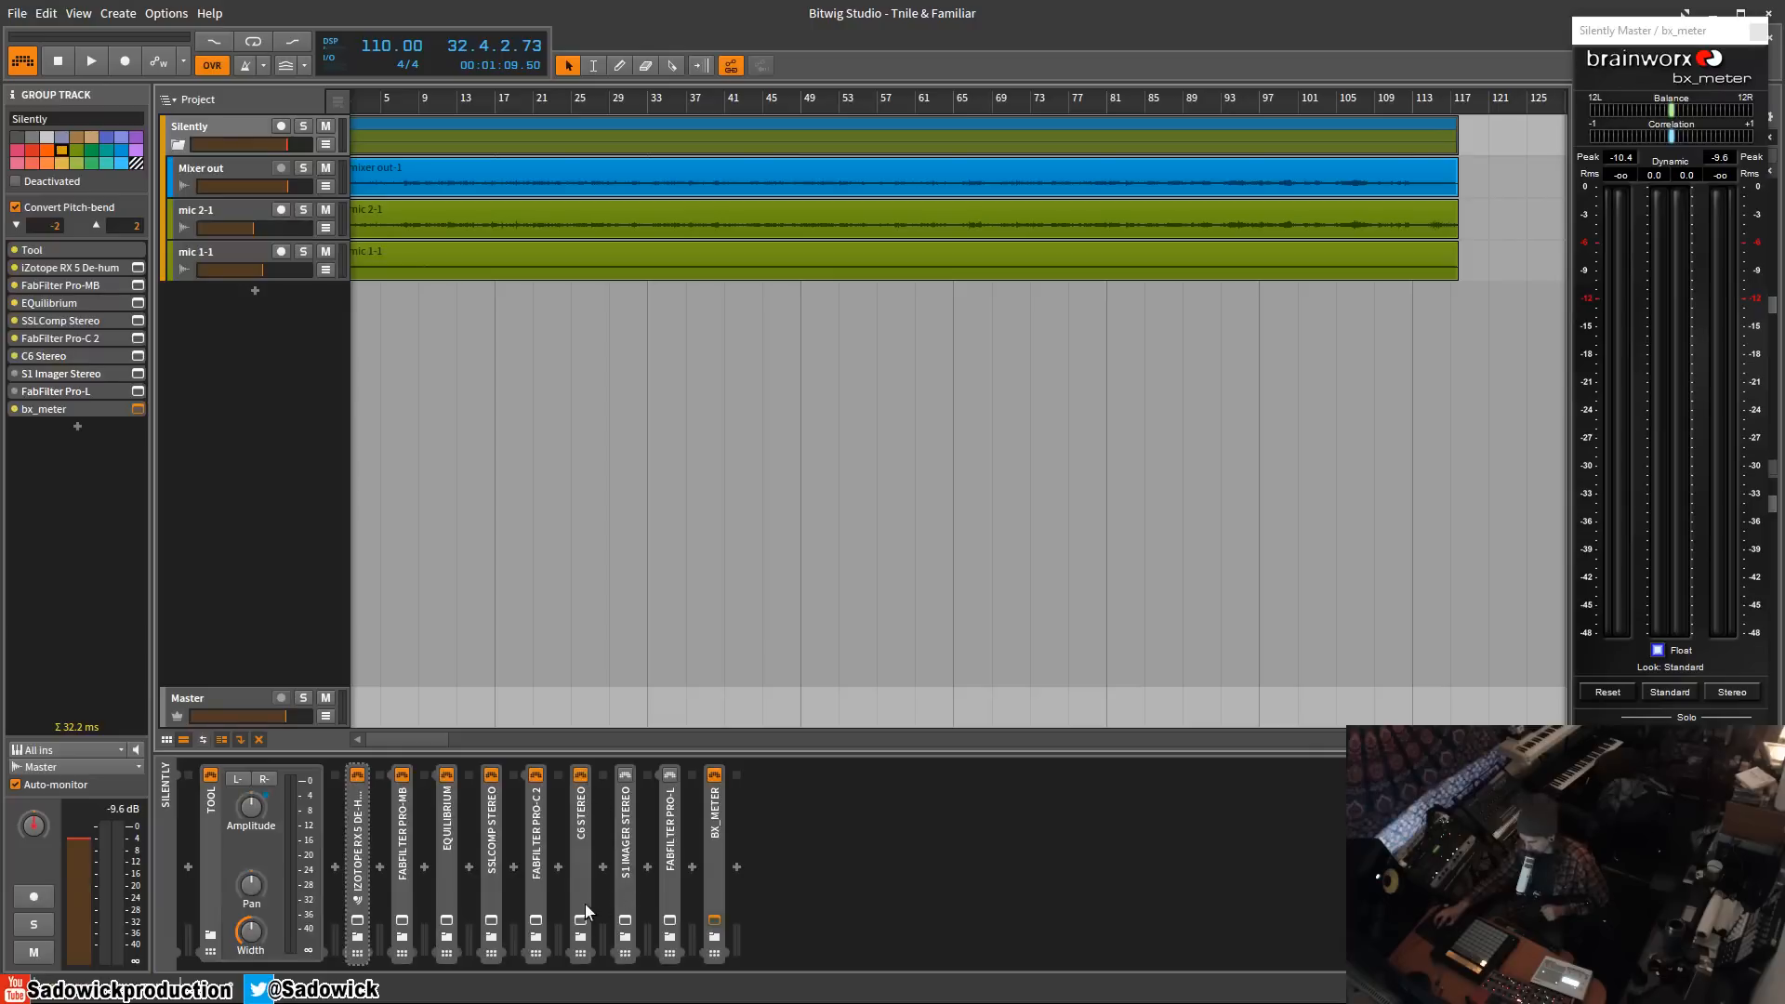
- Open C6 Stereo on the Silently group, examine its bands while auditioning from about bar 40, and close its window
click(580, 921)
drag(1134, 245, 839, 185)
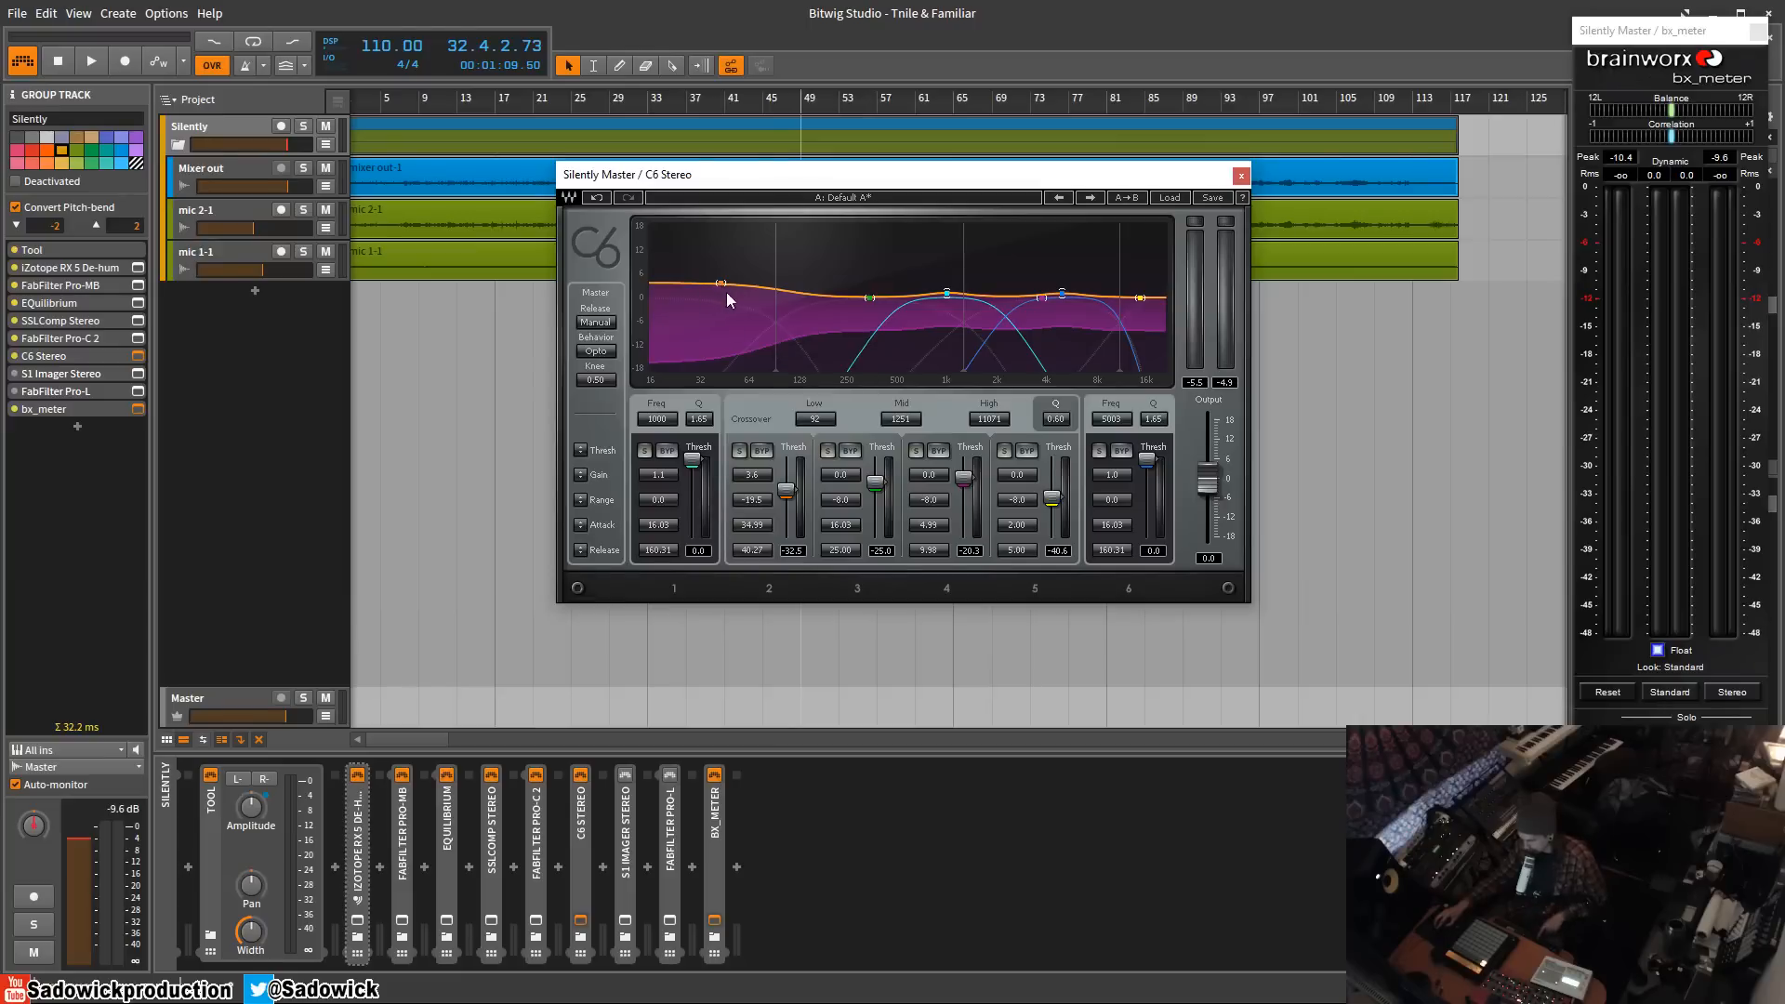
click(722, 87)
key(space)
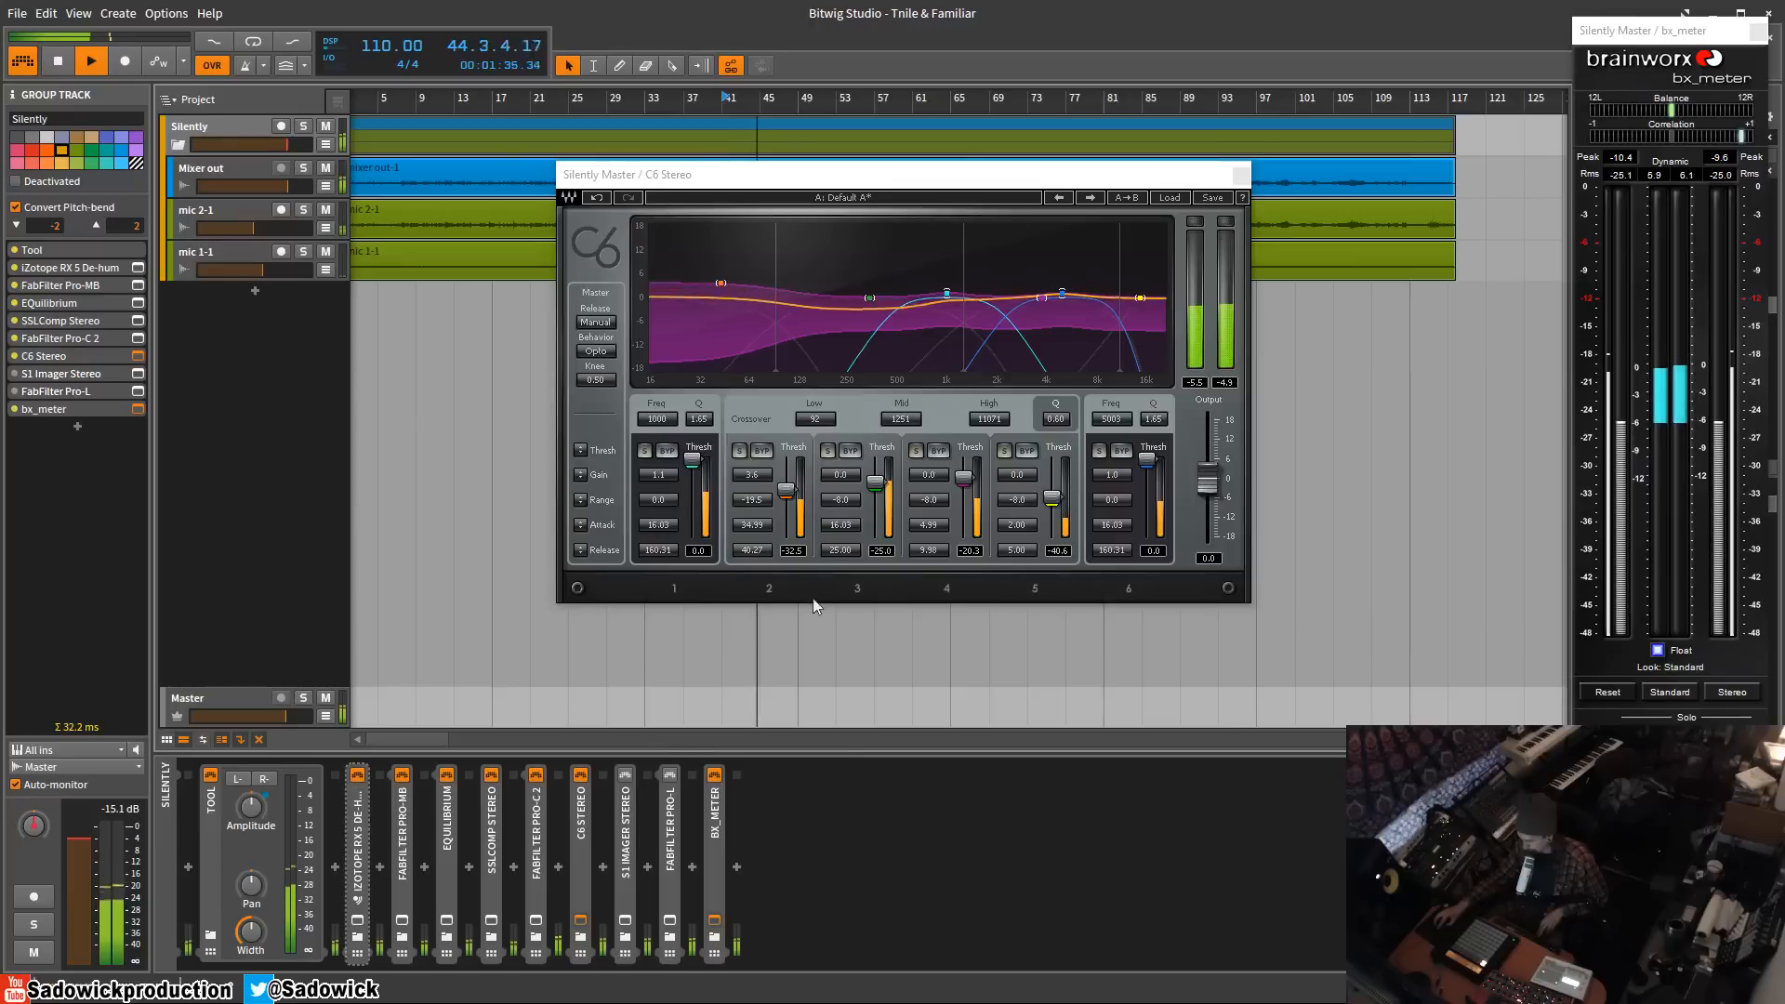
drag(1160, 175, 958, 276)
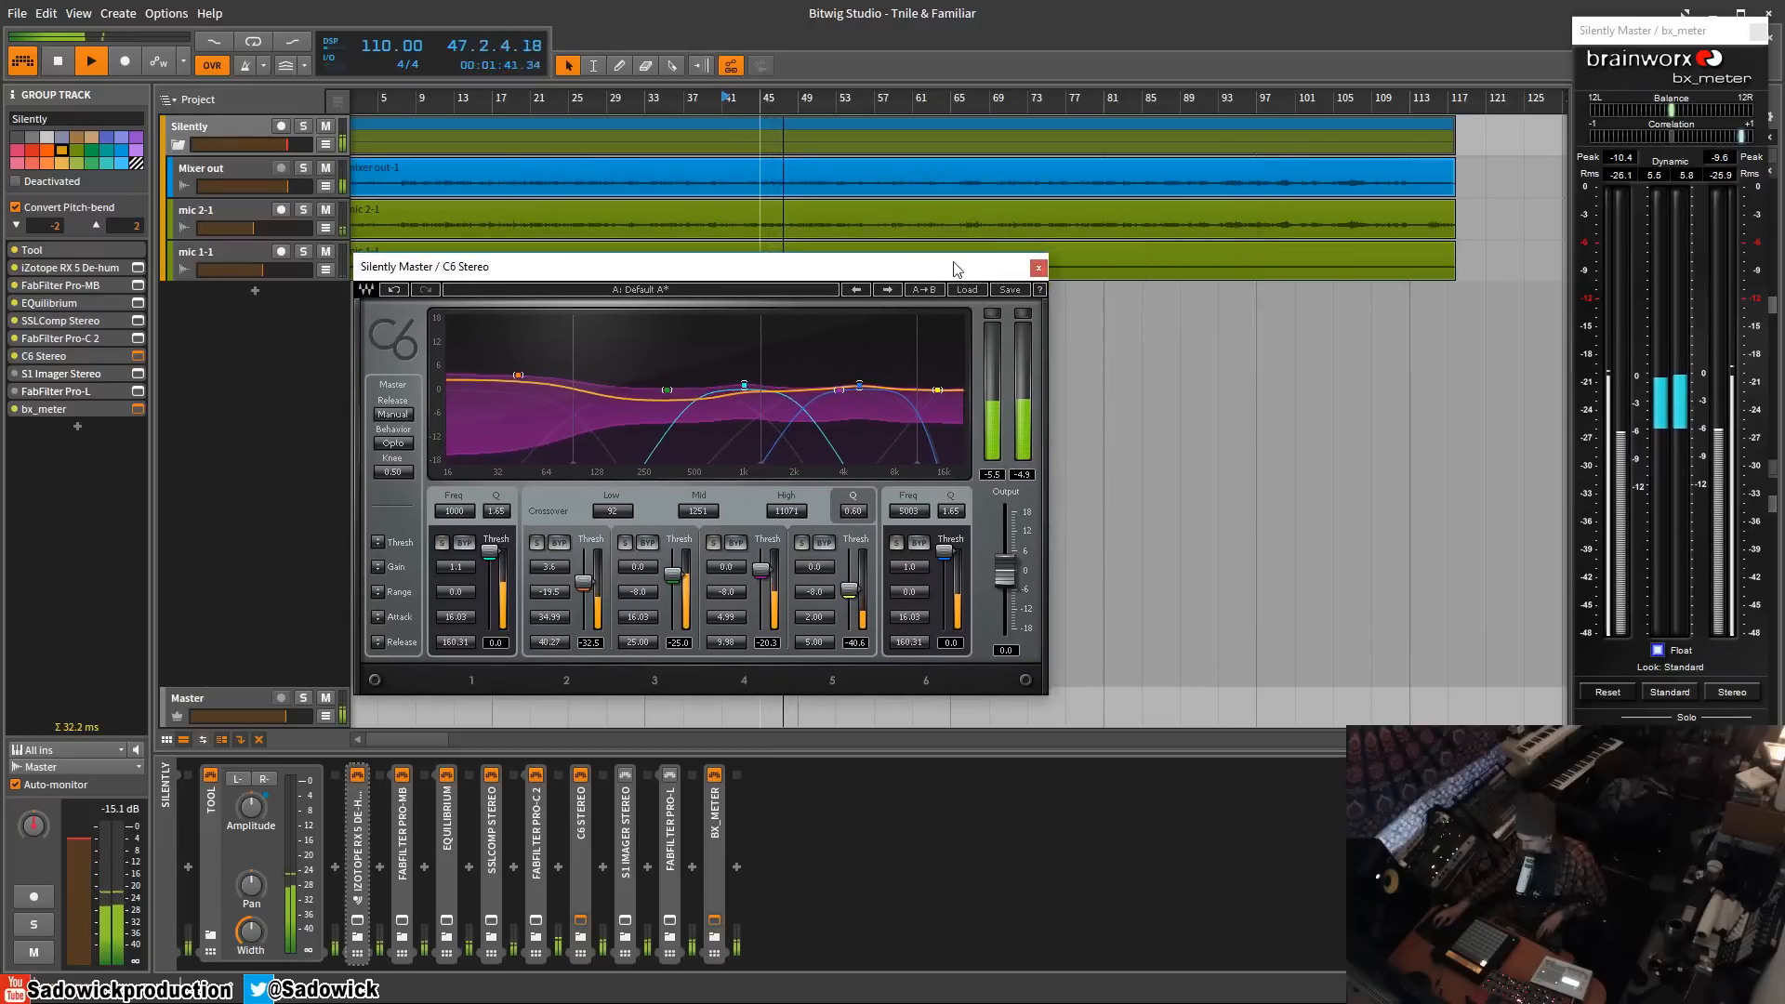
drag(954, 269, 934, 256)
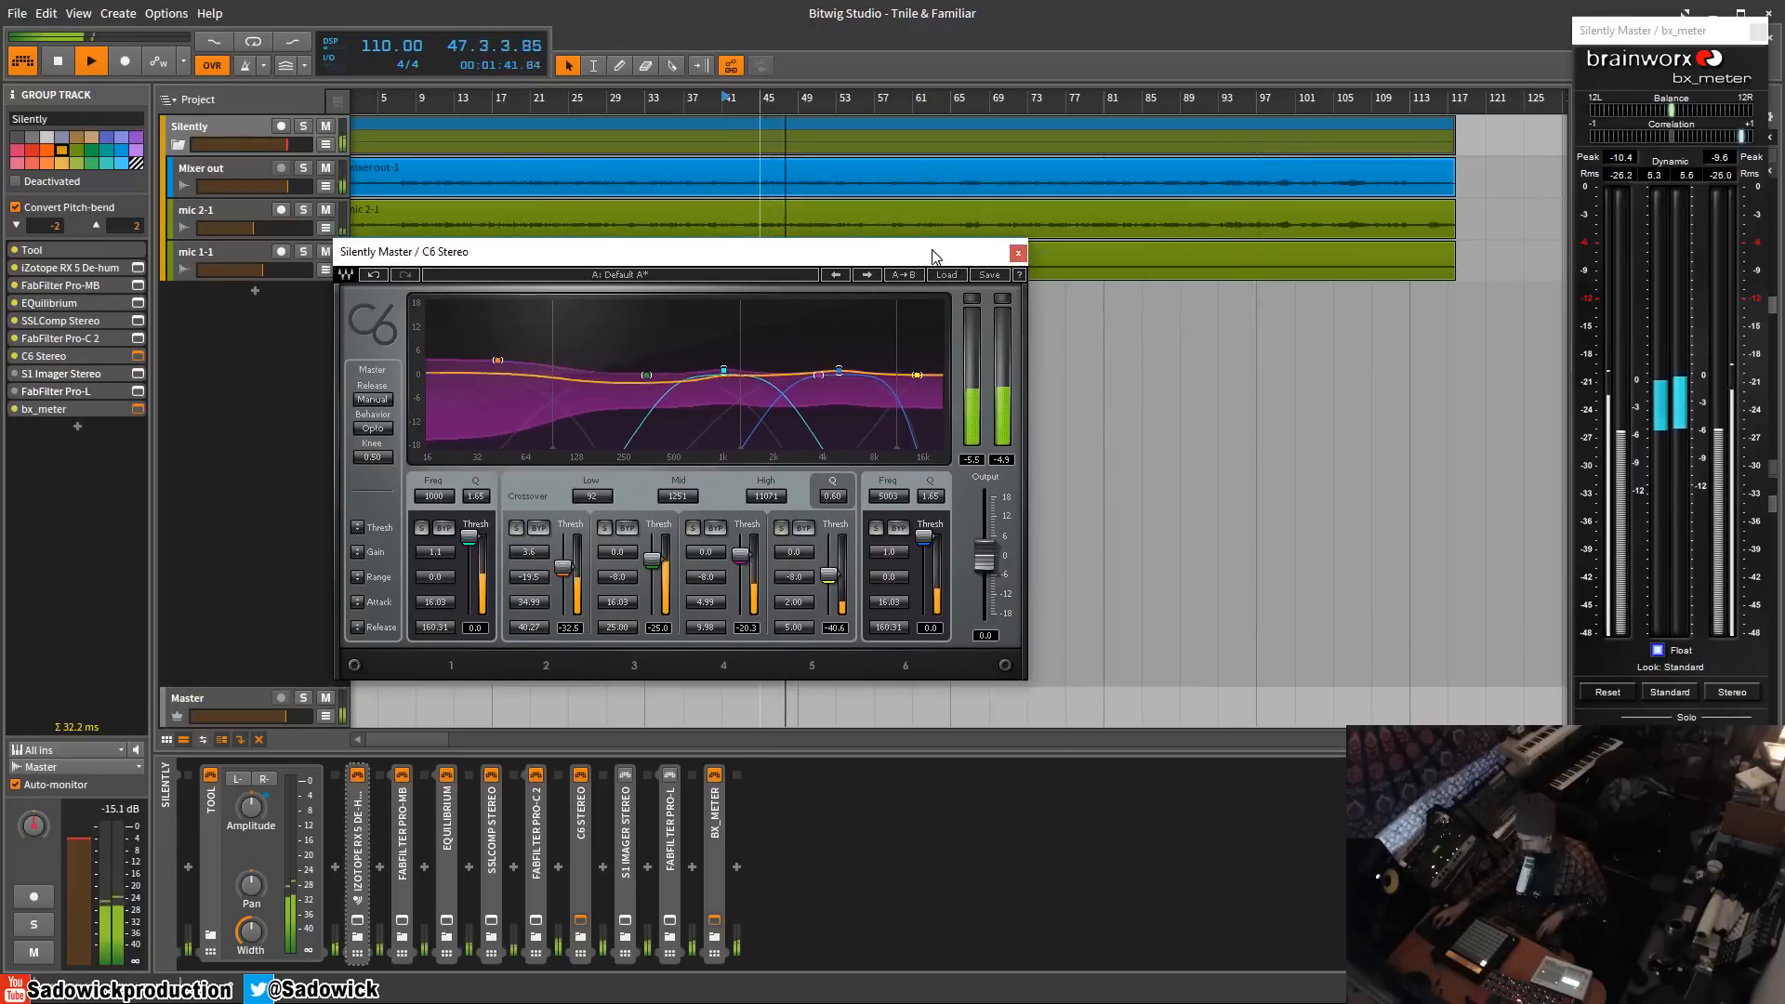
click(1019, 255)
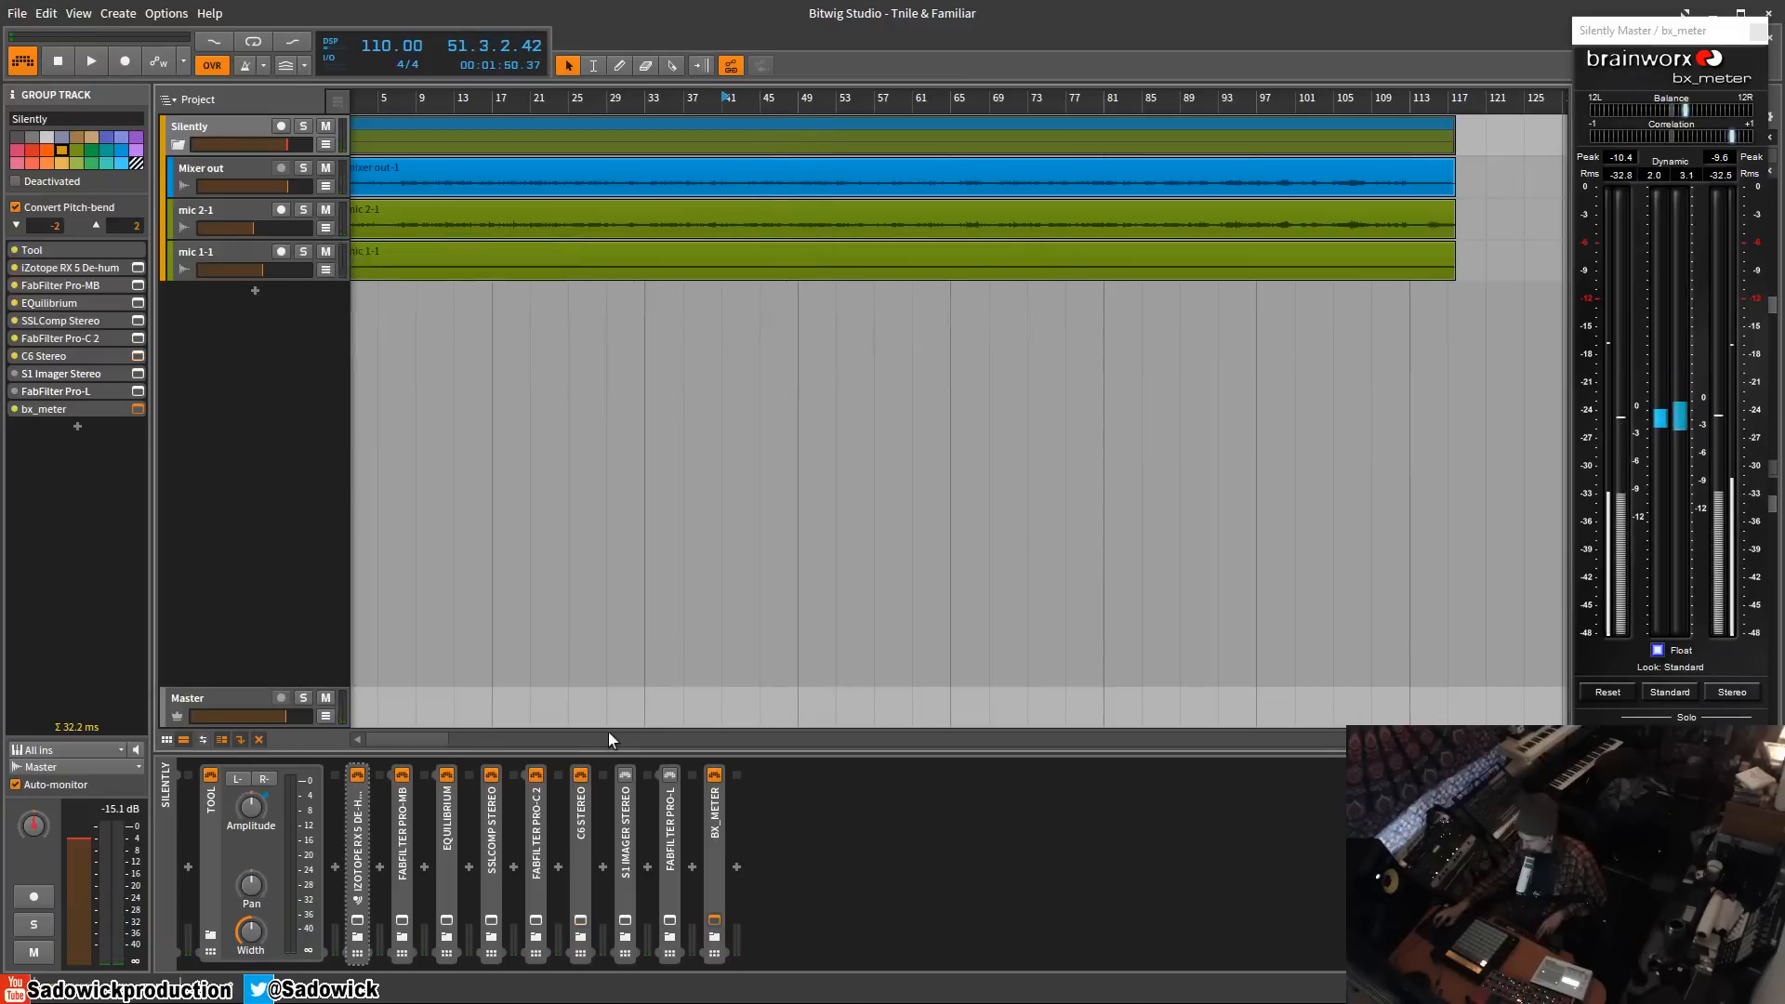
- Enable and open S1 Imager Stereo on the Silently group, set its width to 1.95, and audition from about bar 57
click(625, 921)
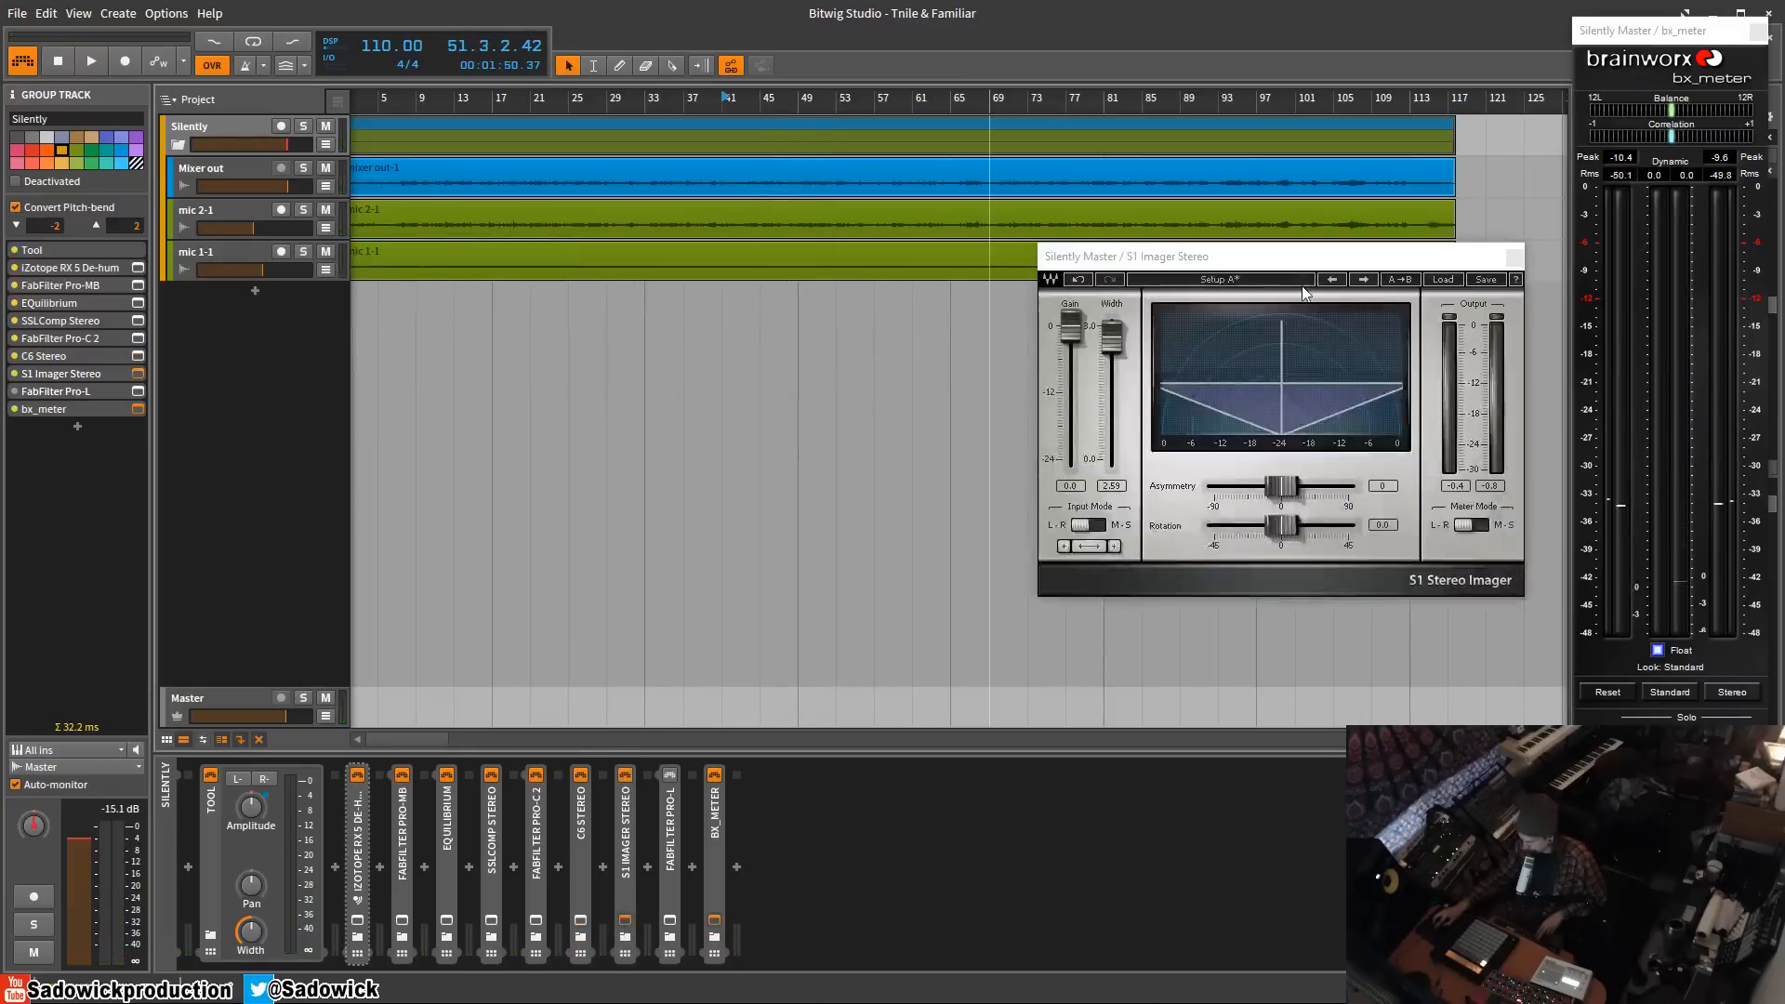
drag(661, 266, 661, 290)
drag(892, 178, 757, 277)
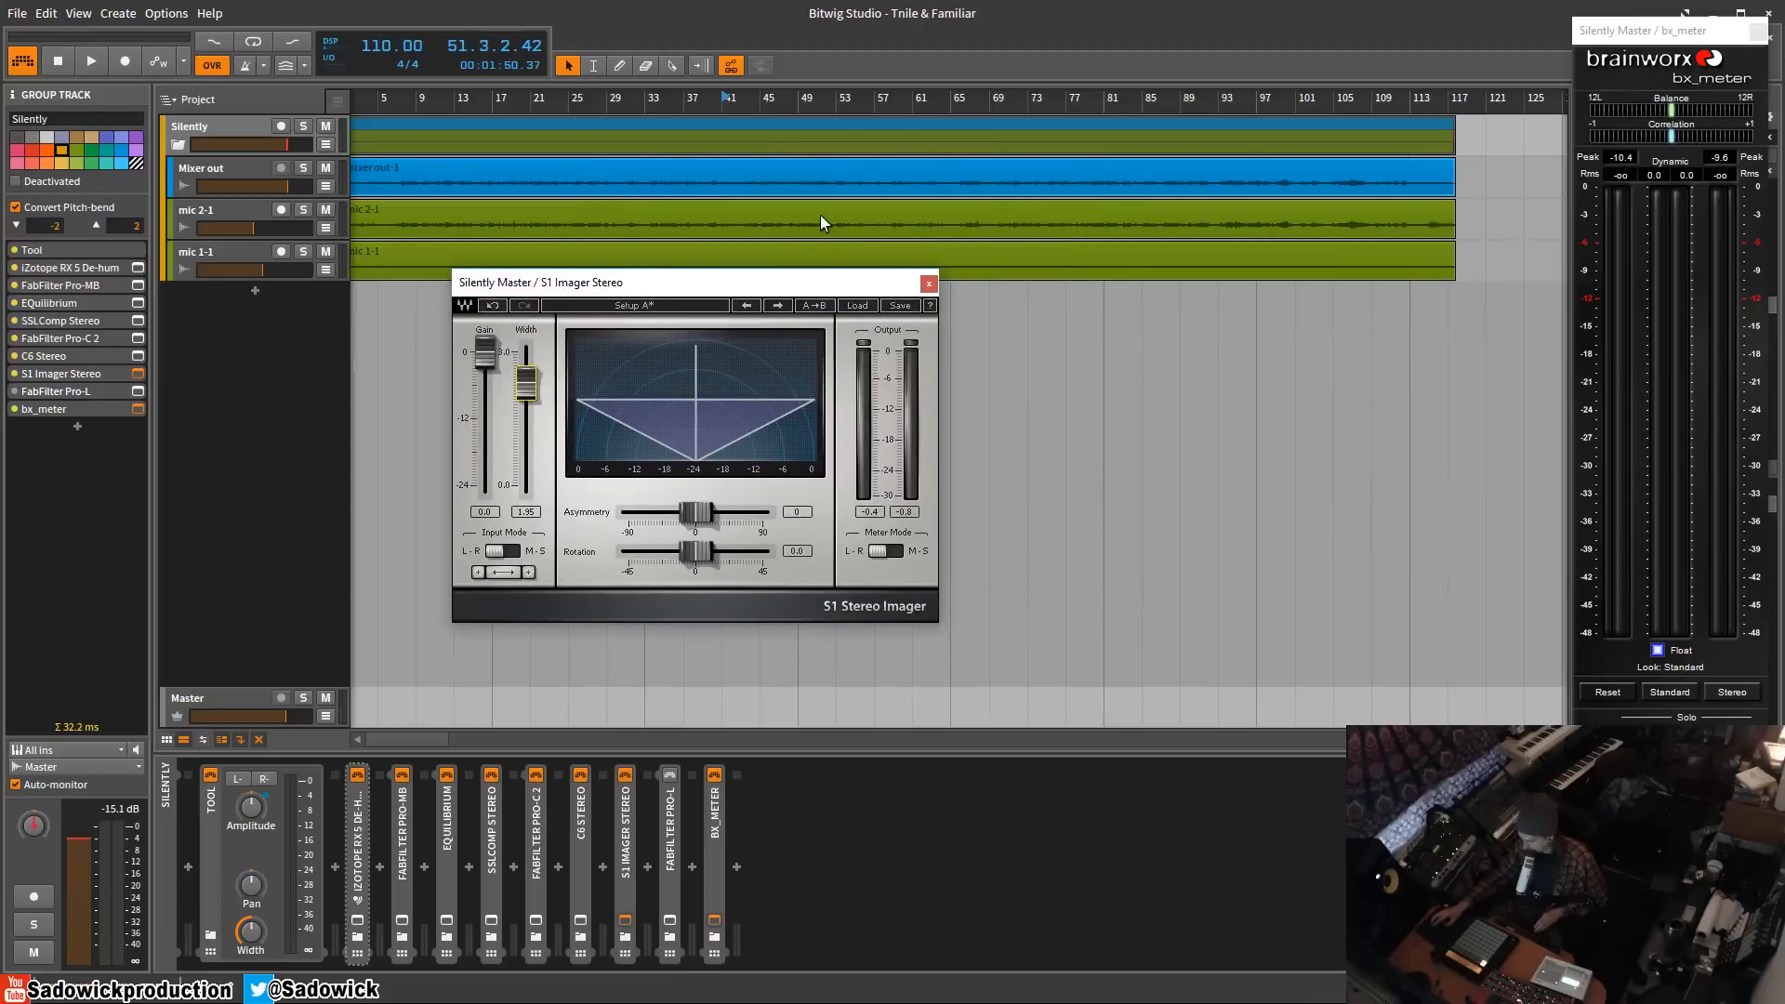
click(878, 100)
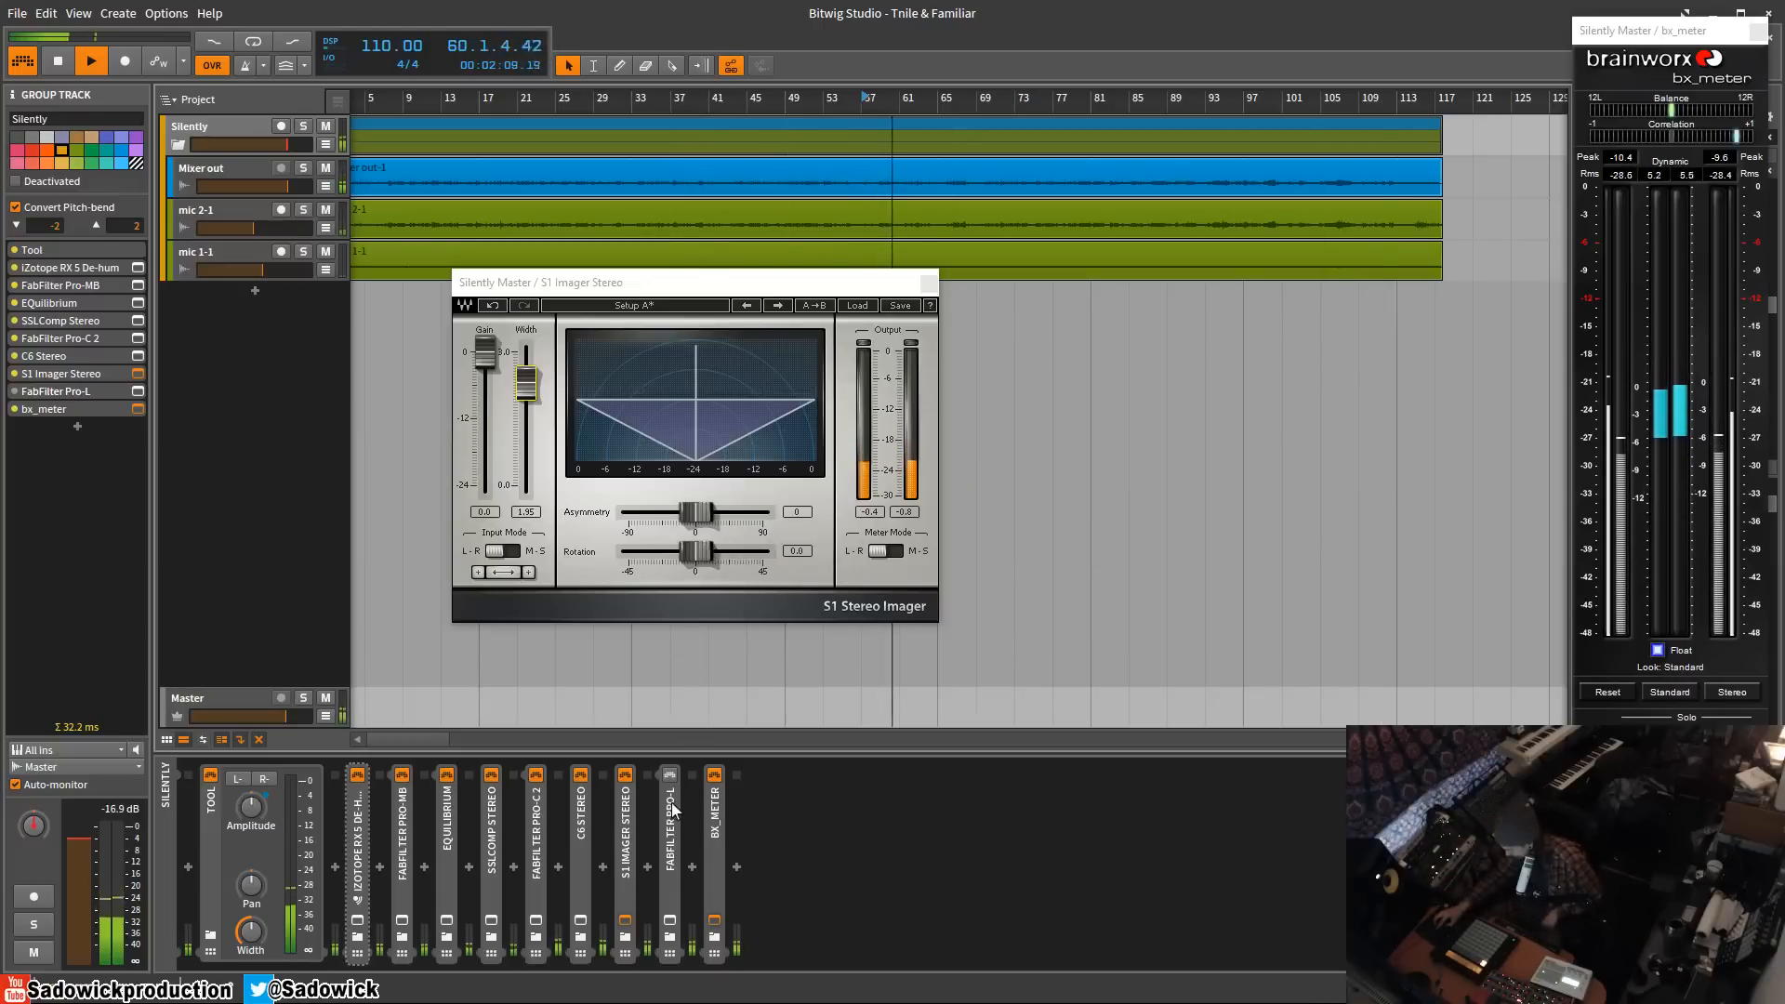
- Enable FabFilter Pro-L on the Silently group, place its open window beside the S1 Imager, and stop playback
click(672, 806)
click(670, 920)
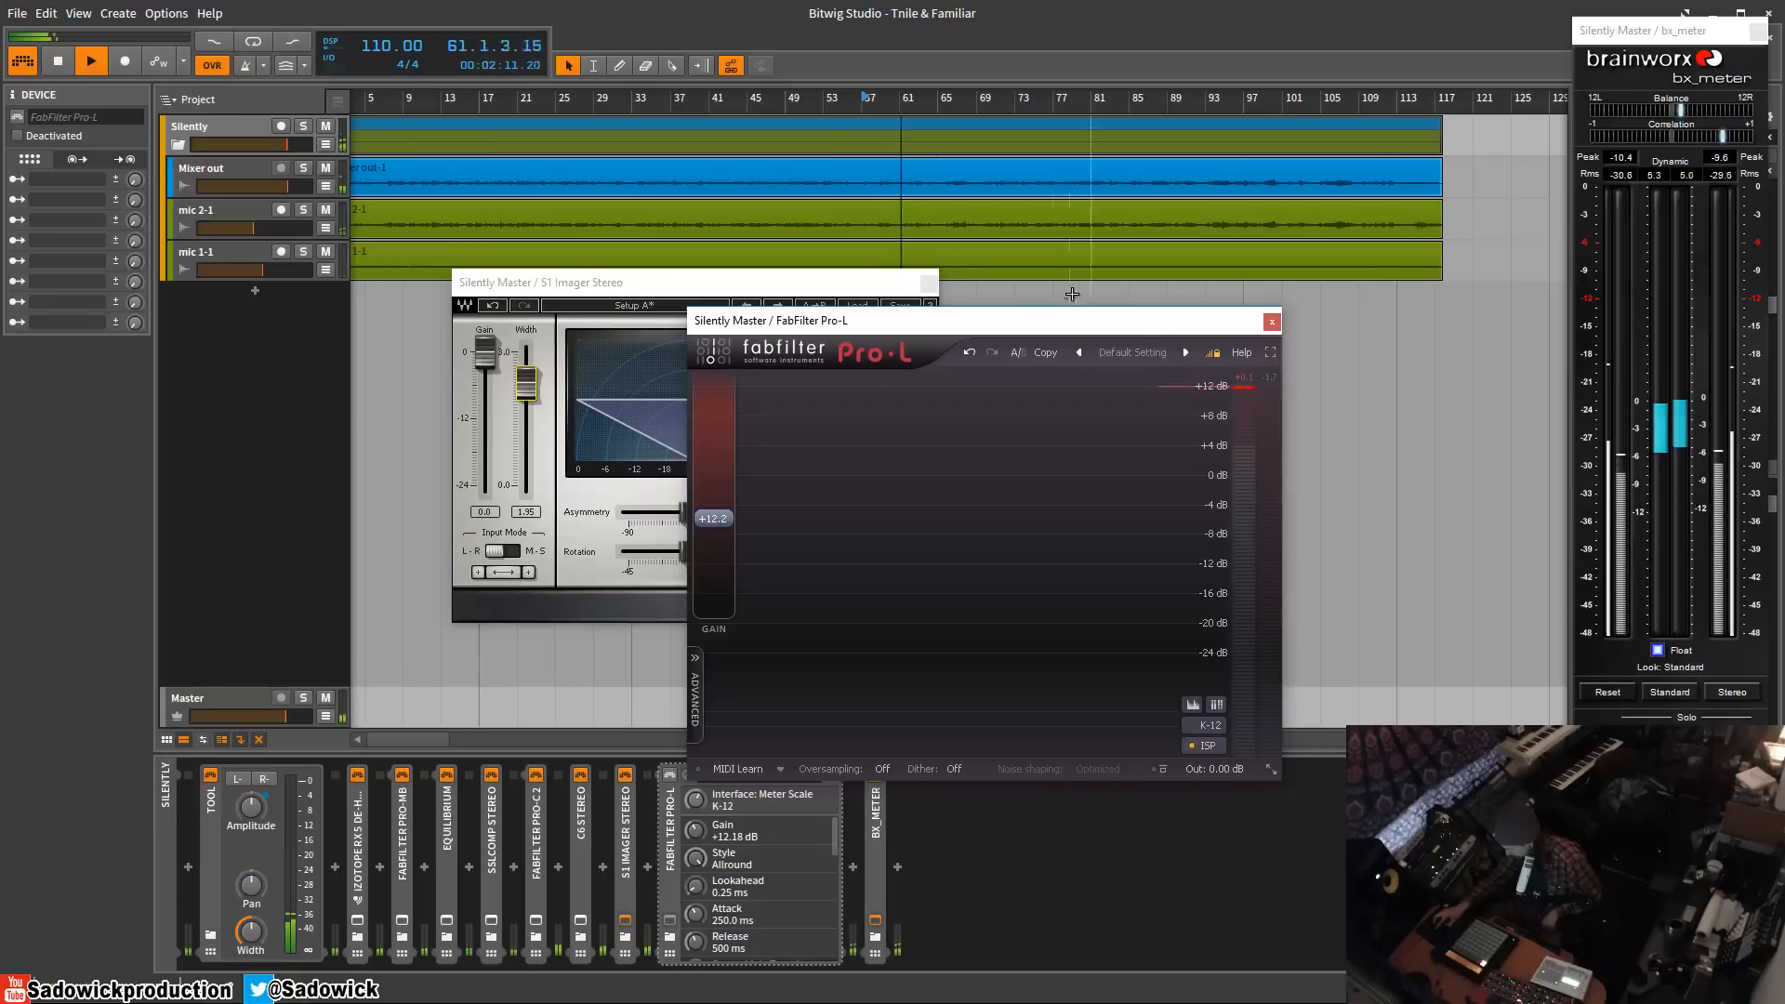
drag(1025, 331, 1295, 225)
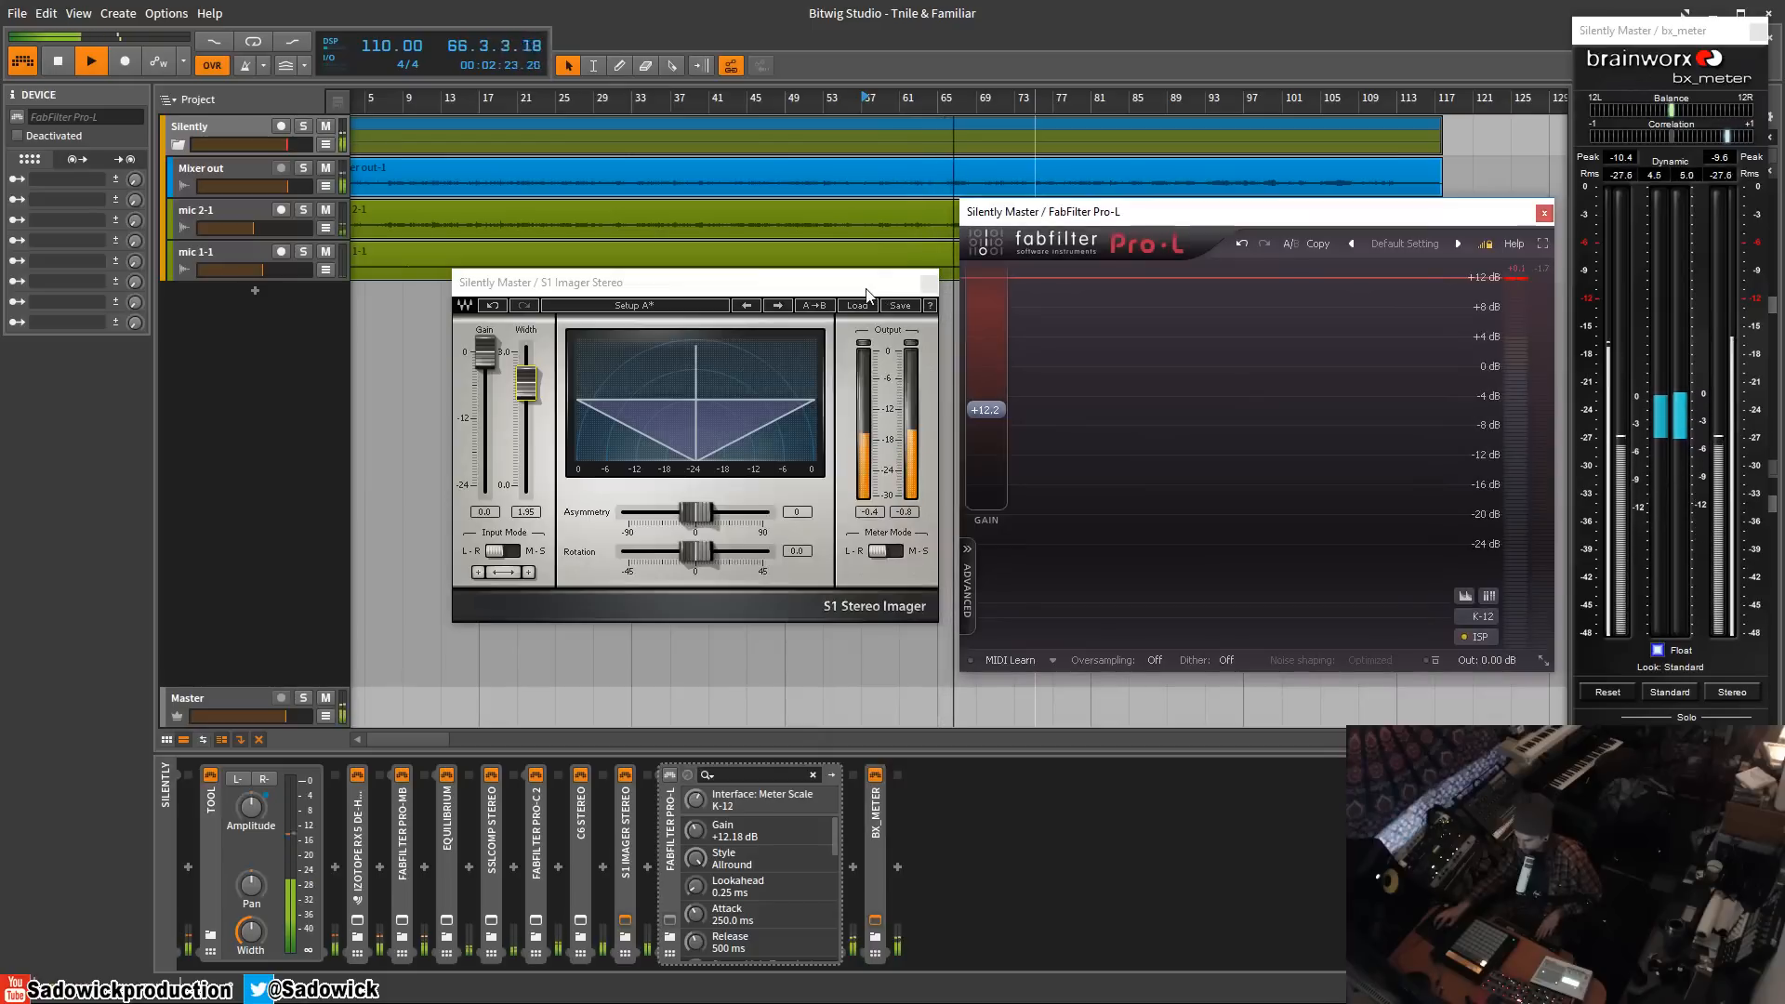
key(space)
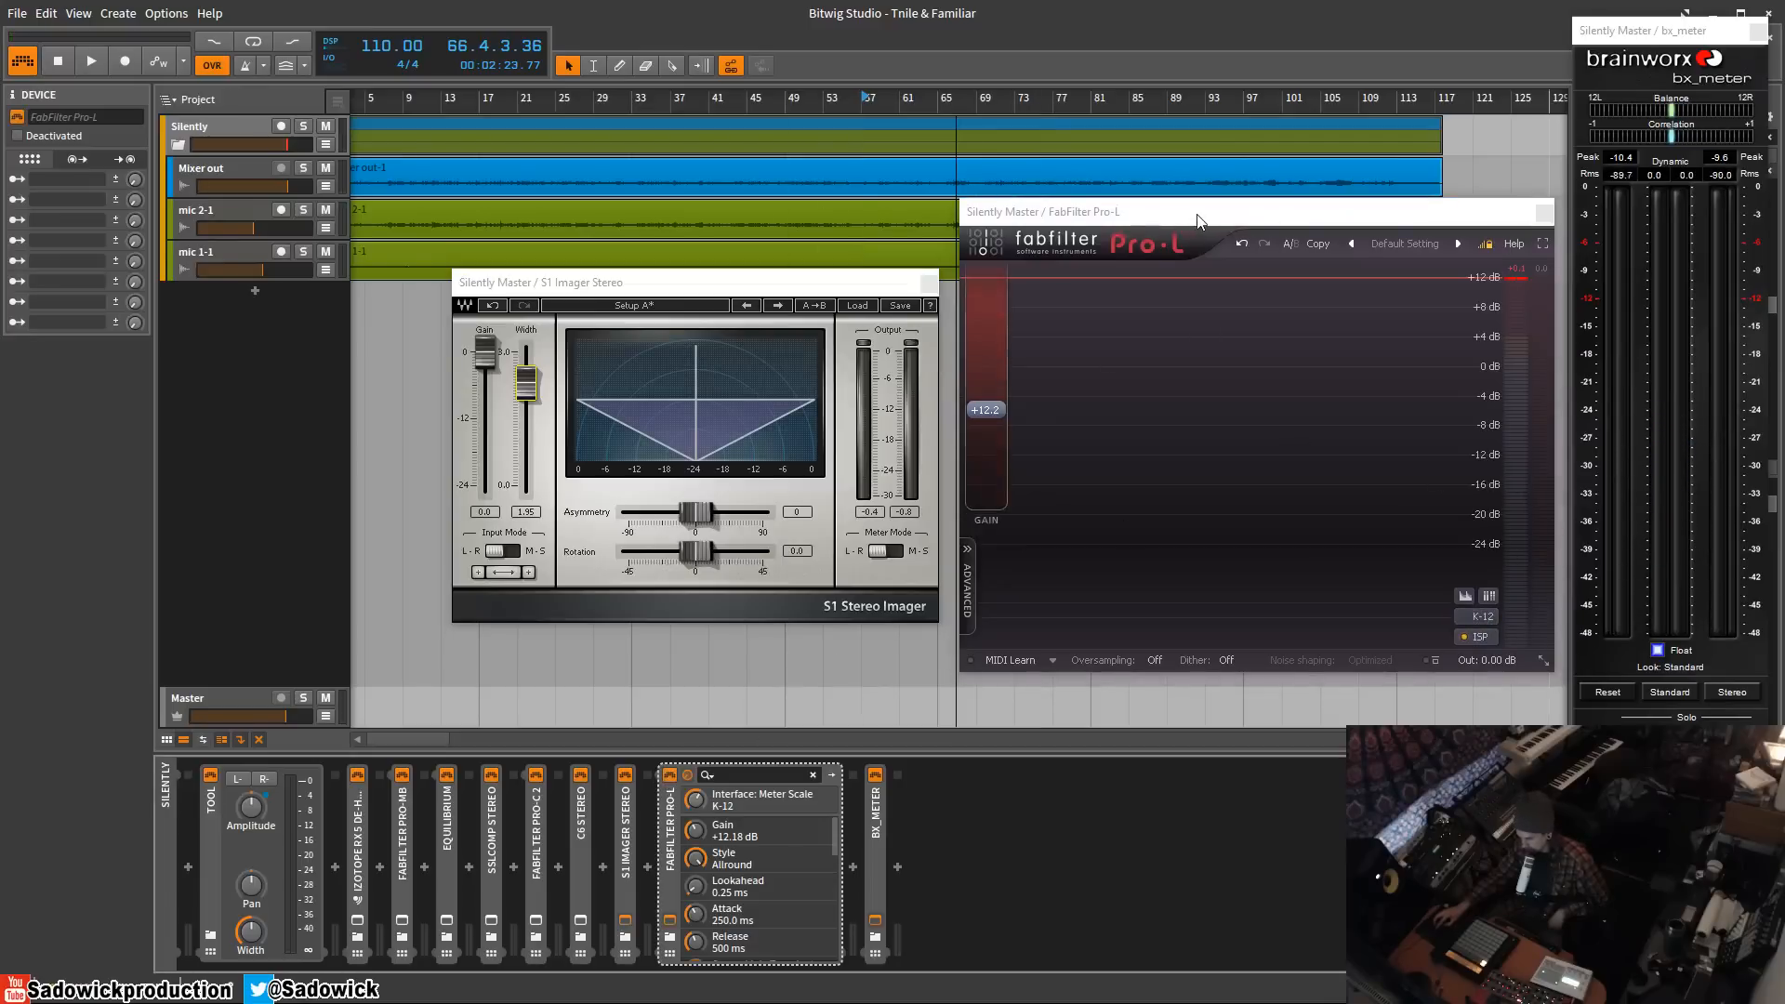
- Separate the two plugin windows and set the Pro-L gain to +10.80 dB while auditioning from about bar 33
drag(1199, 221, 1195, 274)
drag(845, 283, 729, 298)
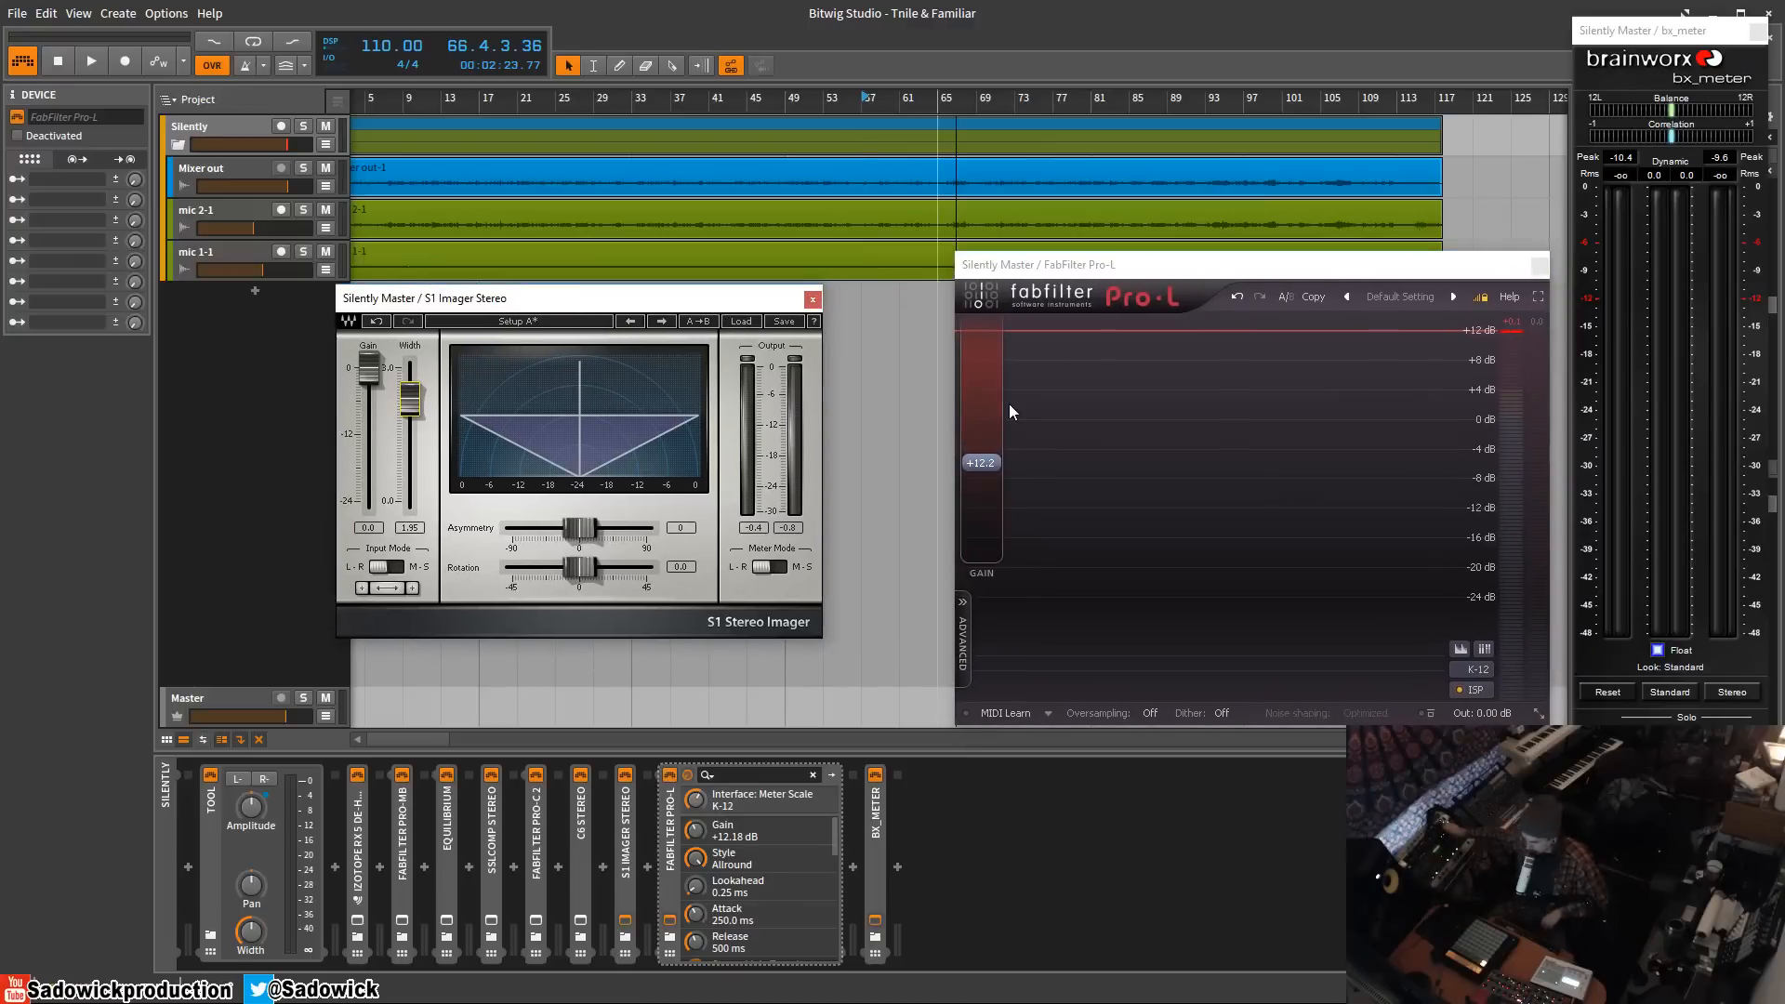
click(625, 90)
key(space)
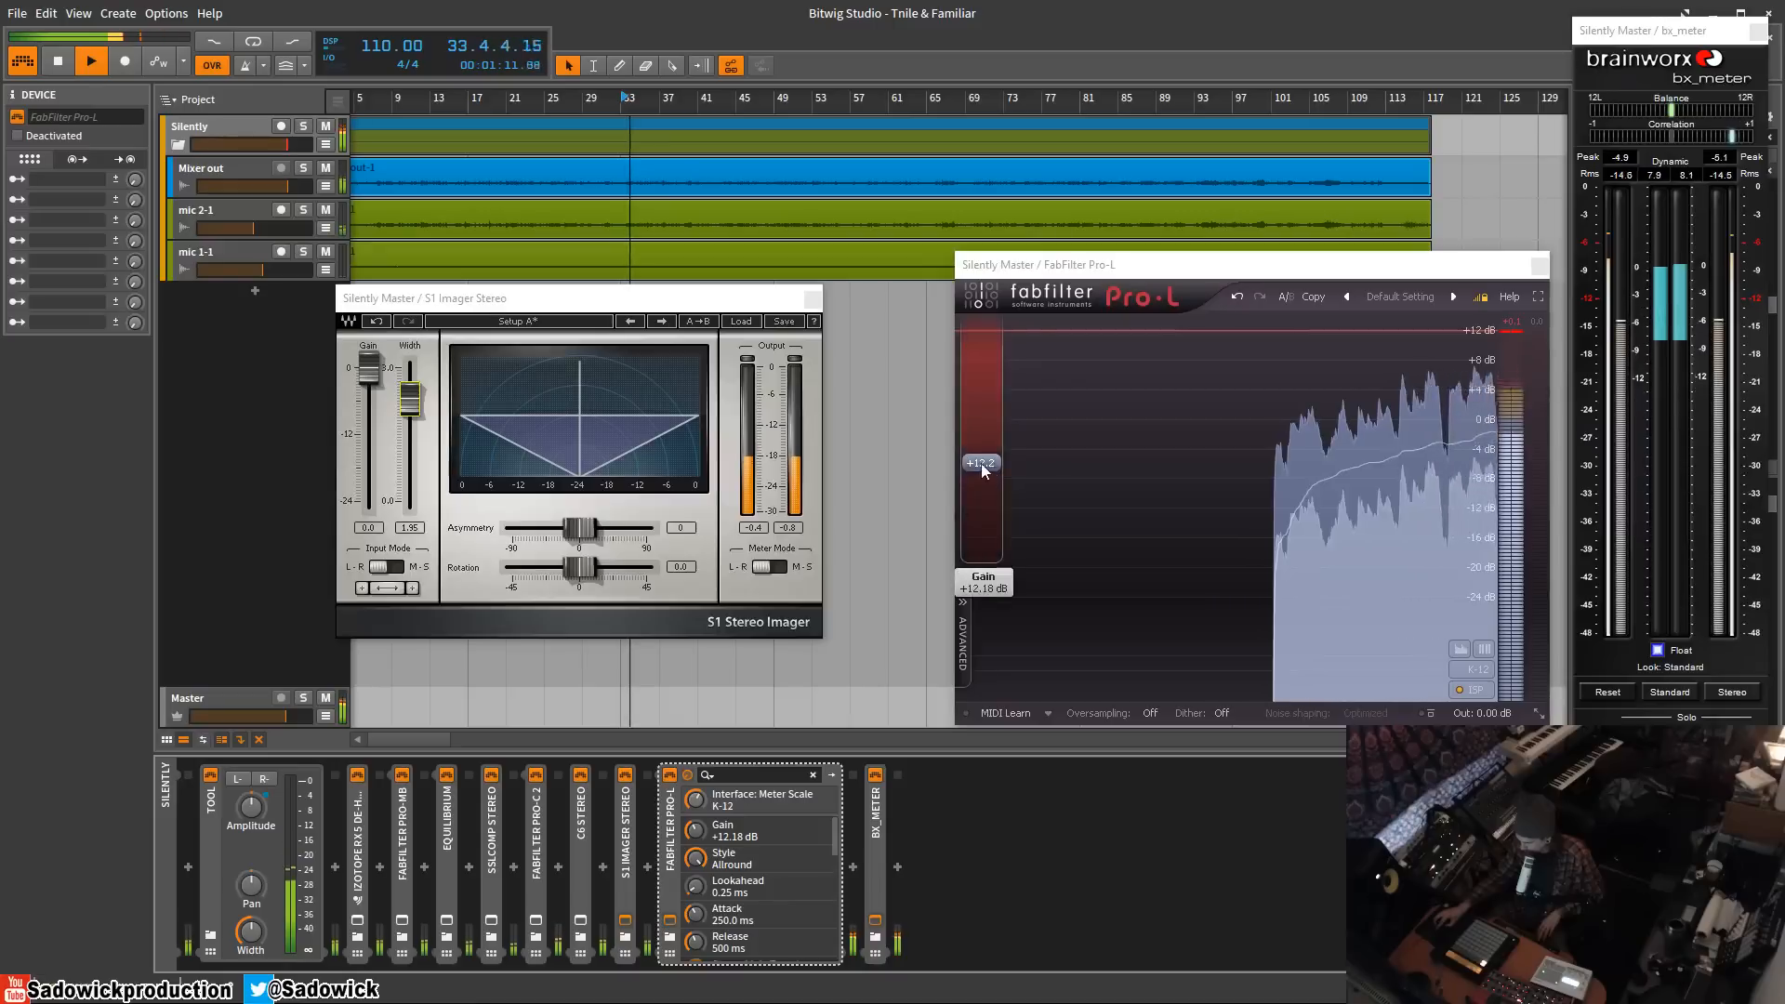
drag(980, 463, 986, 475)
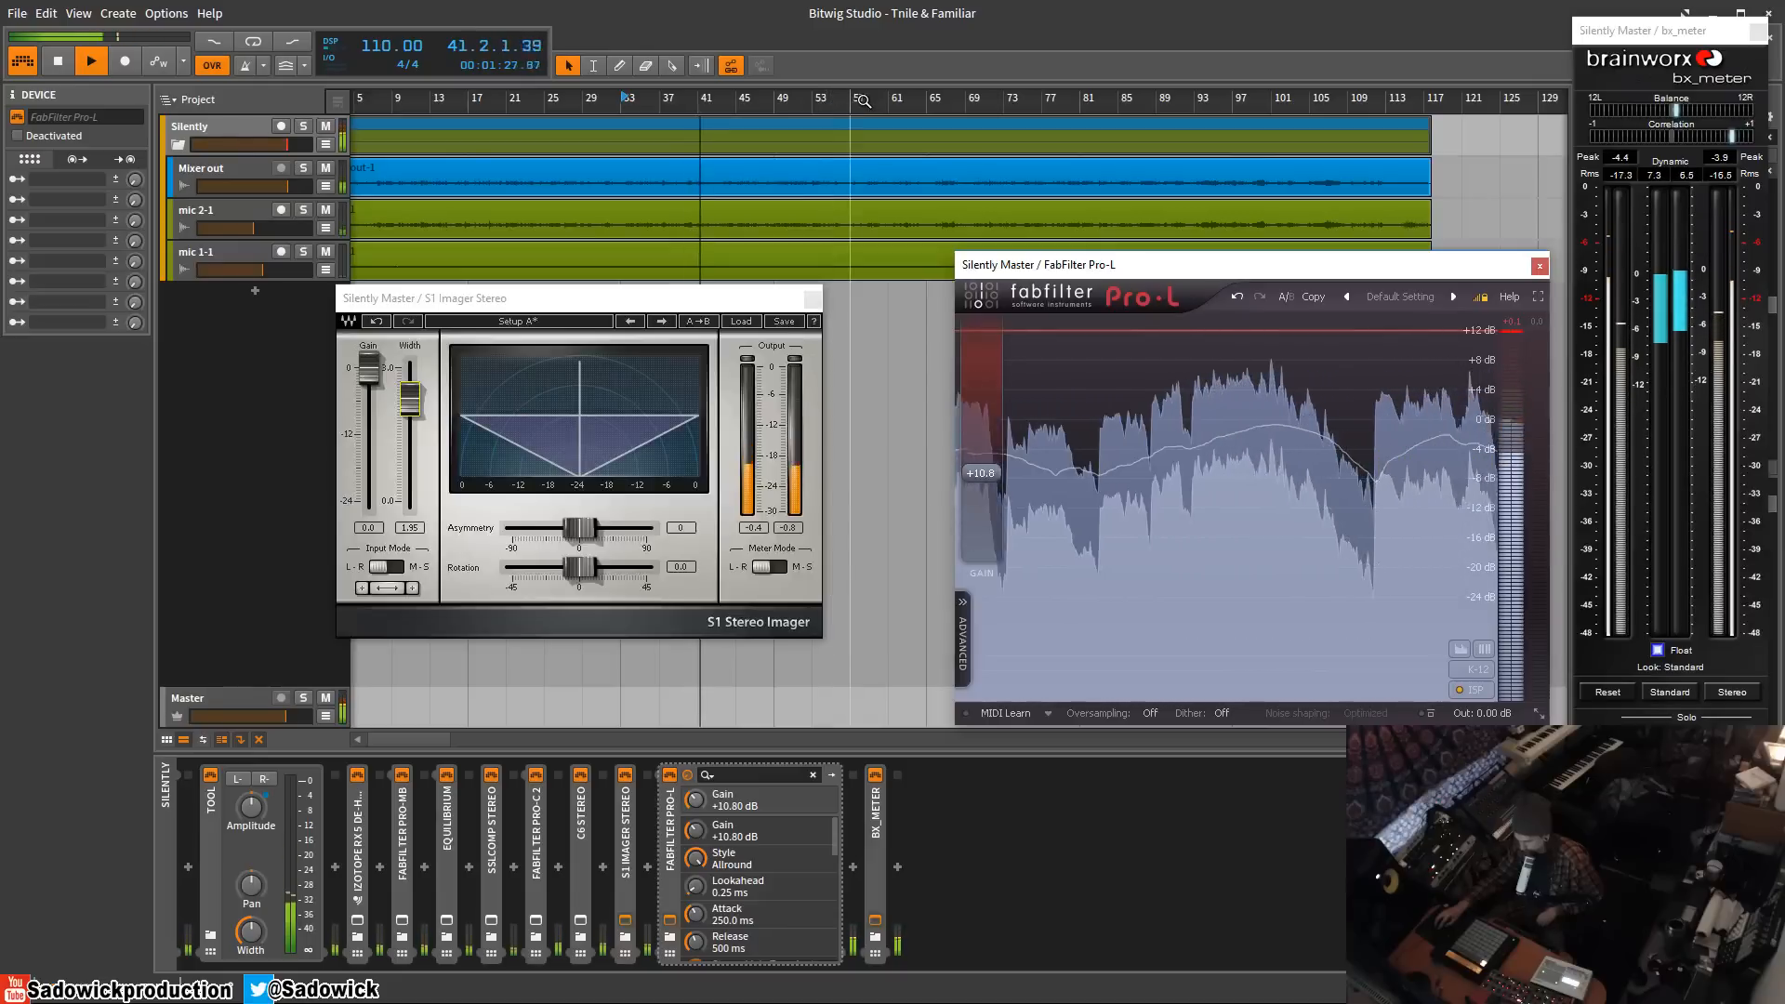
- Stop playback, return to the project start, and close the Pro-L and S1 Imager windows
click(61, 65)
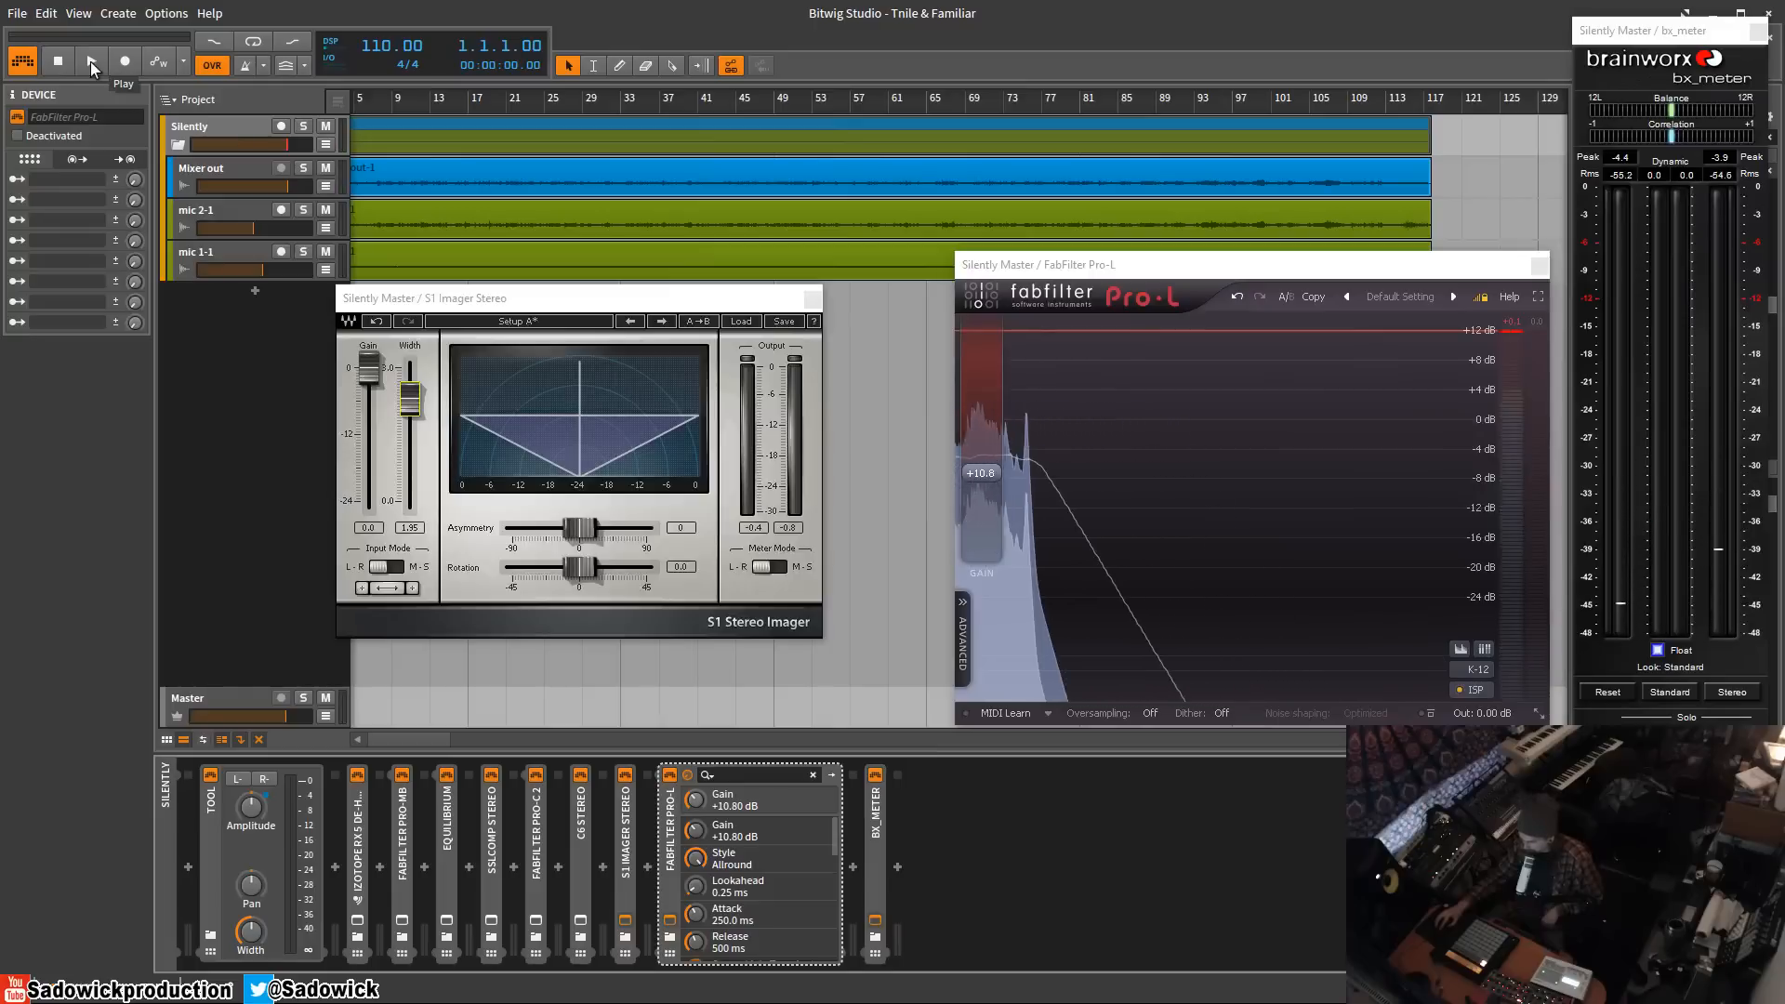
mouse_move(1404, 270)
mouse_down()
mouse_move(1389, 274)
mouse_move(1416, 275)
mouse_up()
click(1552, 272)
click(813, 297)
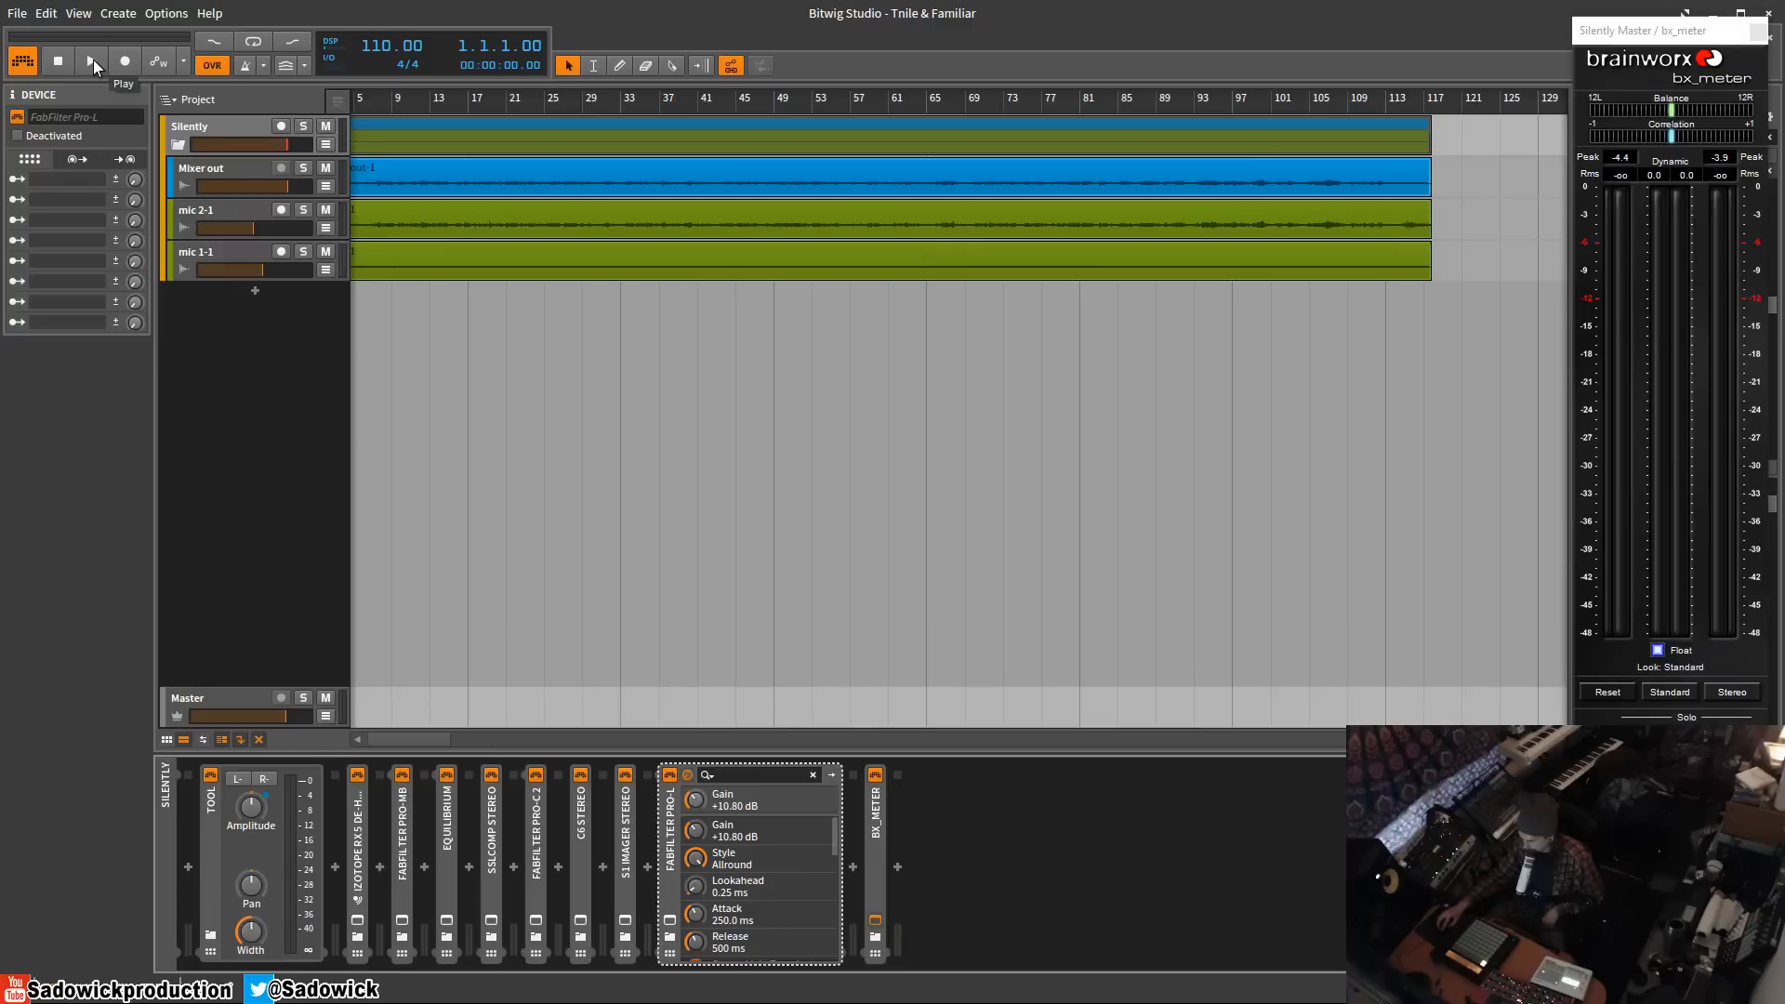
- Play from the start with the Silently group's Pro-L, C6 Stereo and SSLComp Stereo windows open side by side
click(671, 921)
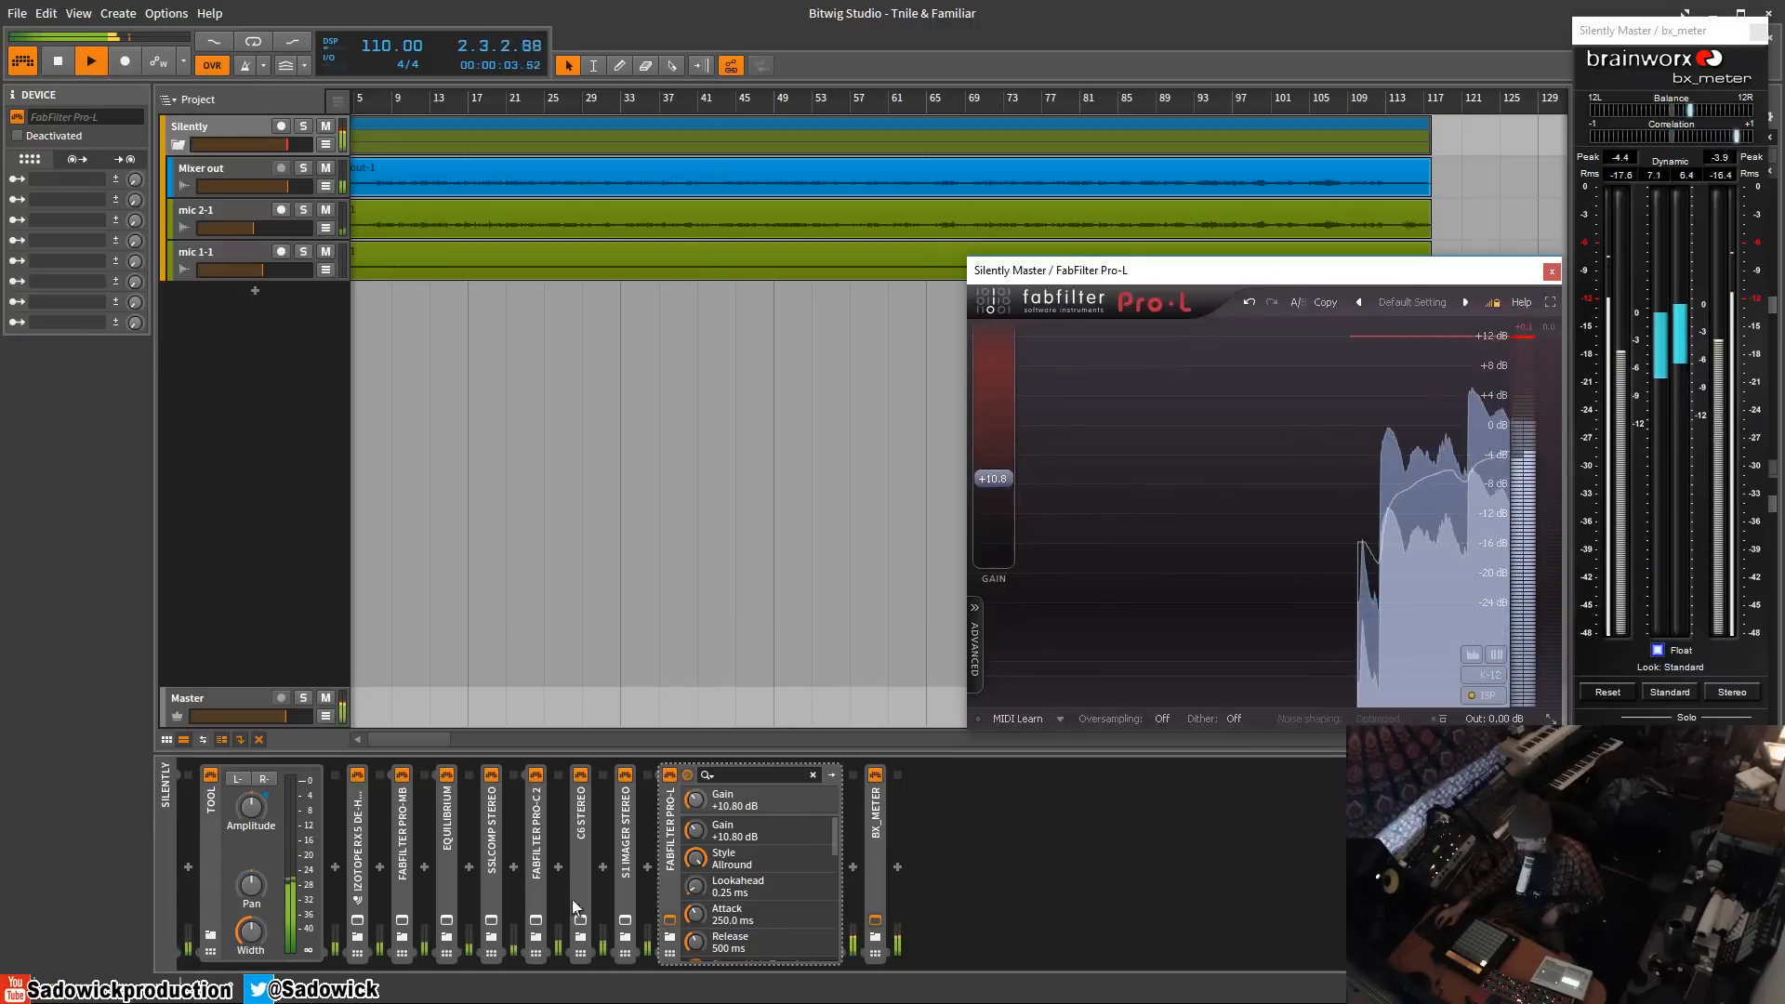
click(581, 924)
drag(576, 246, 397, 232)
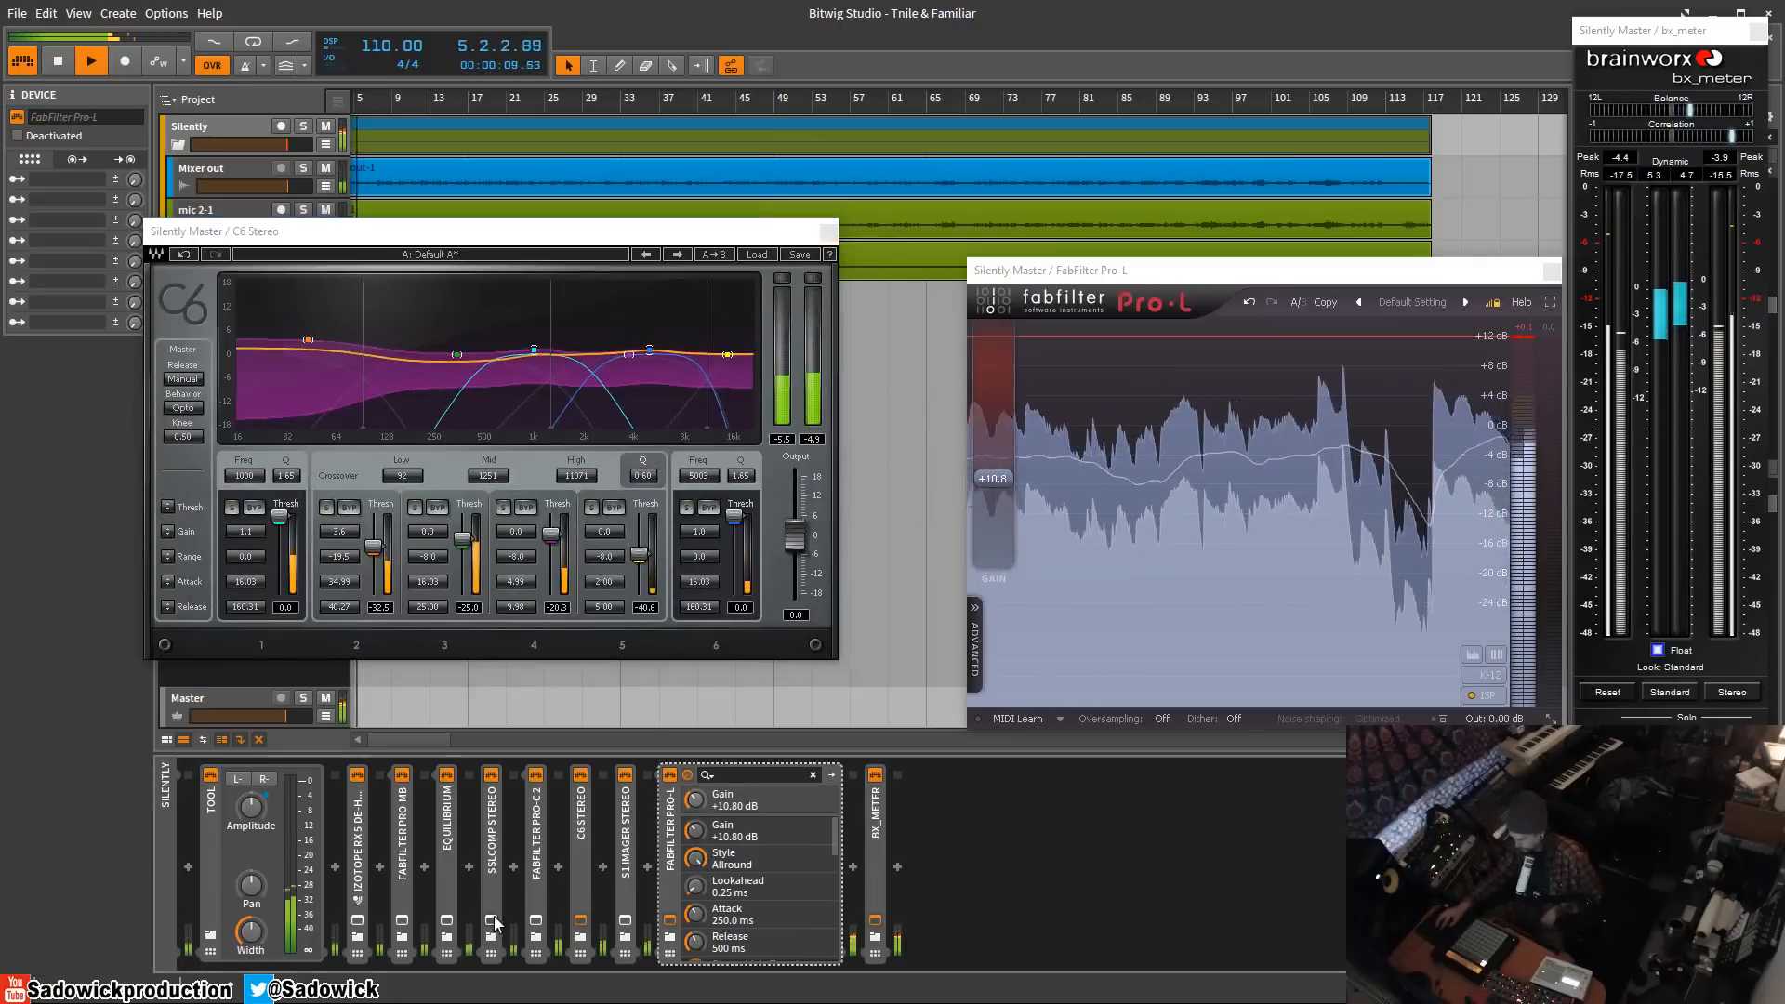
click(491, 920)
drag(614, 169, 781, 198)
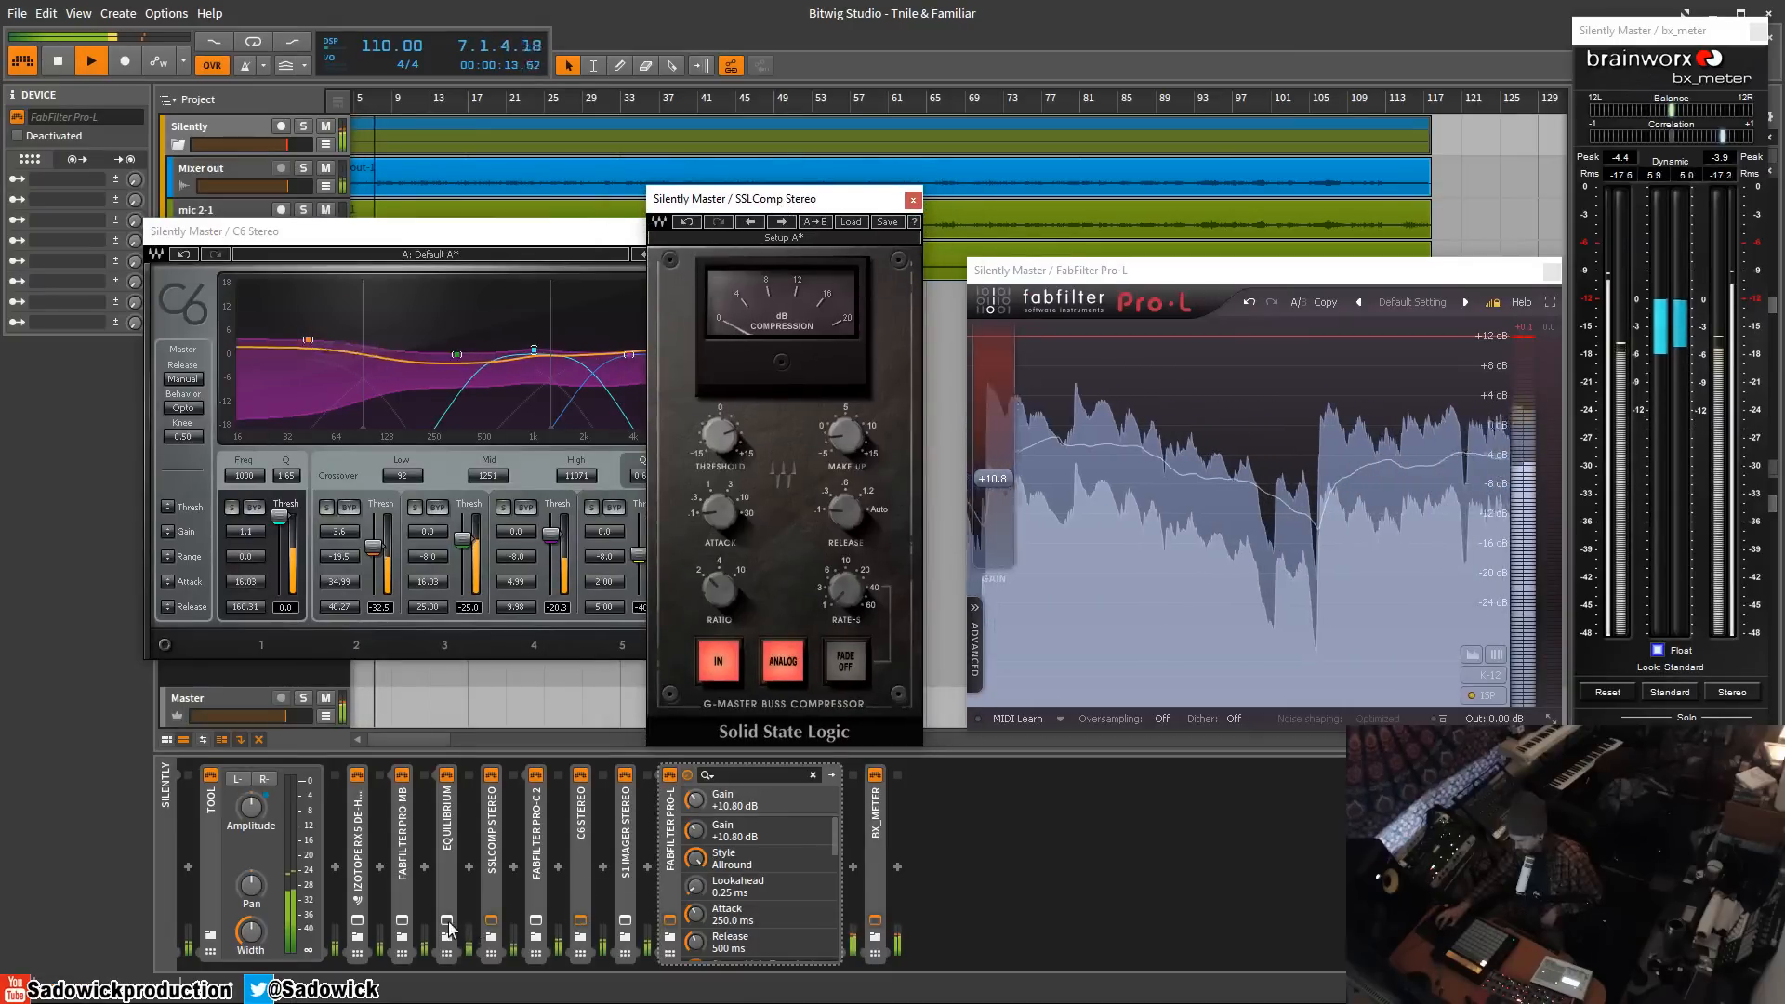
- Open the Silently group's EQuilibrium and FabFilter Pro-MB windows and position them to compare their spectra during playback
click(447, 921)
drag(936, 308, 671, 60)
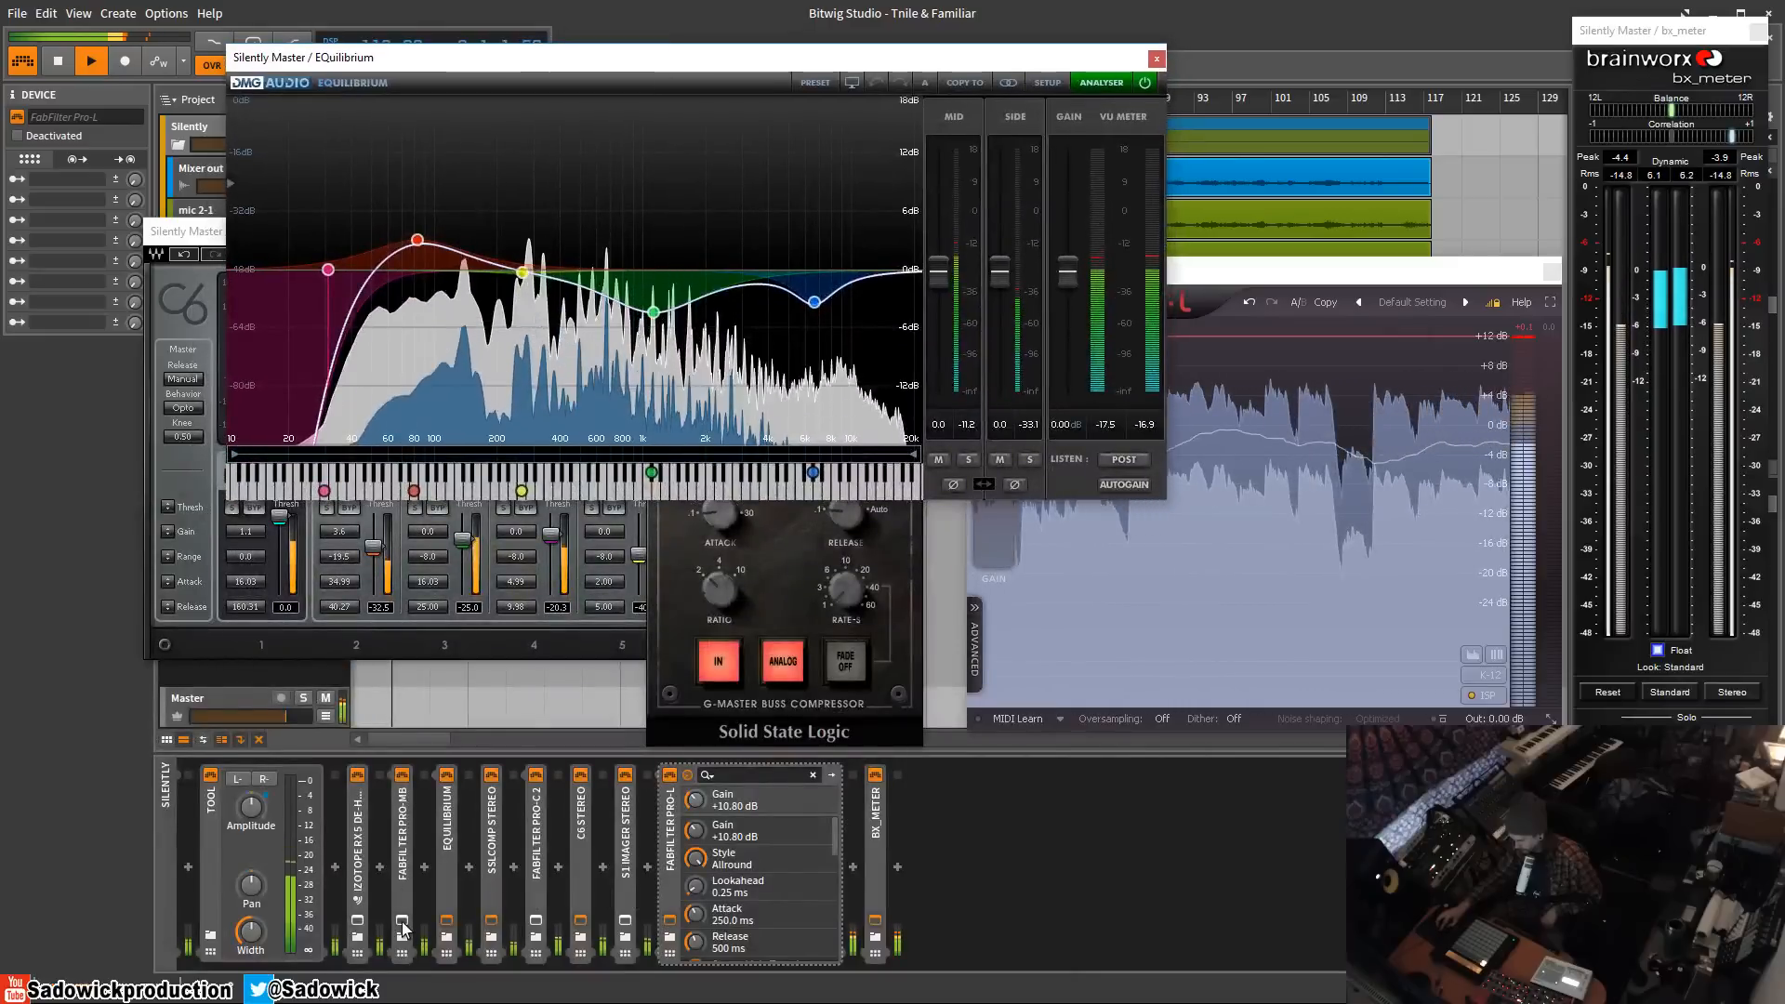
click(402, 925)
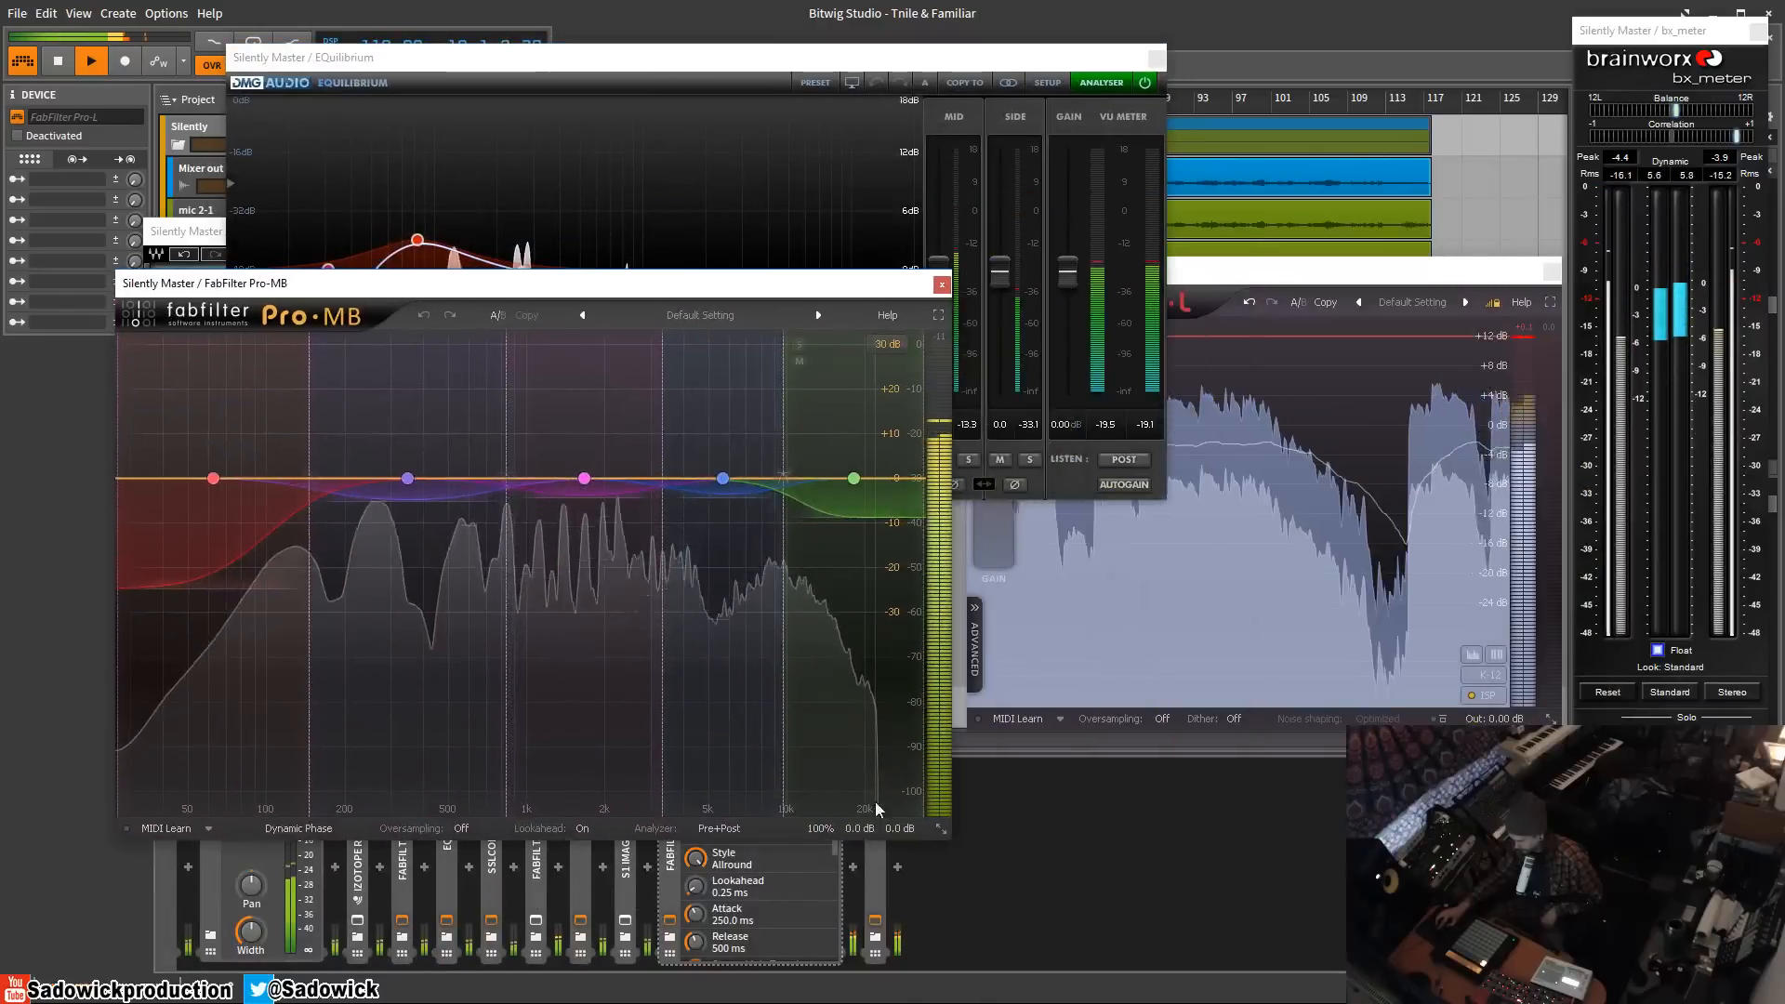
click(941, 828)
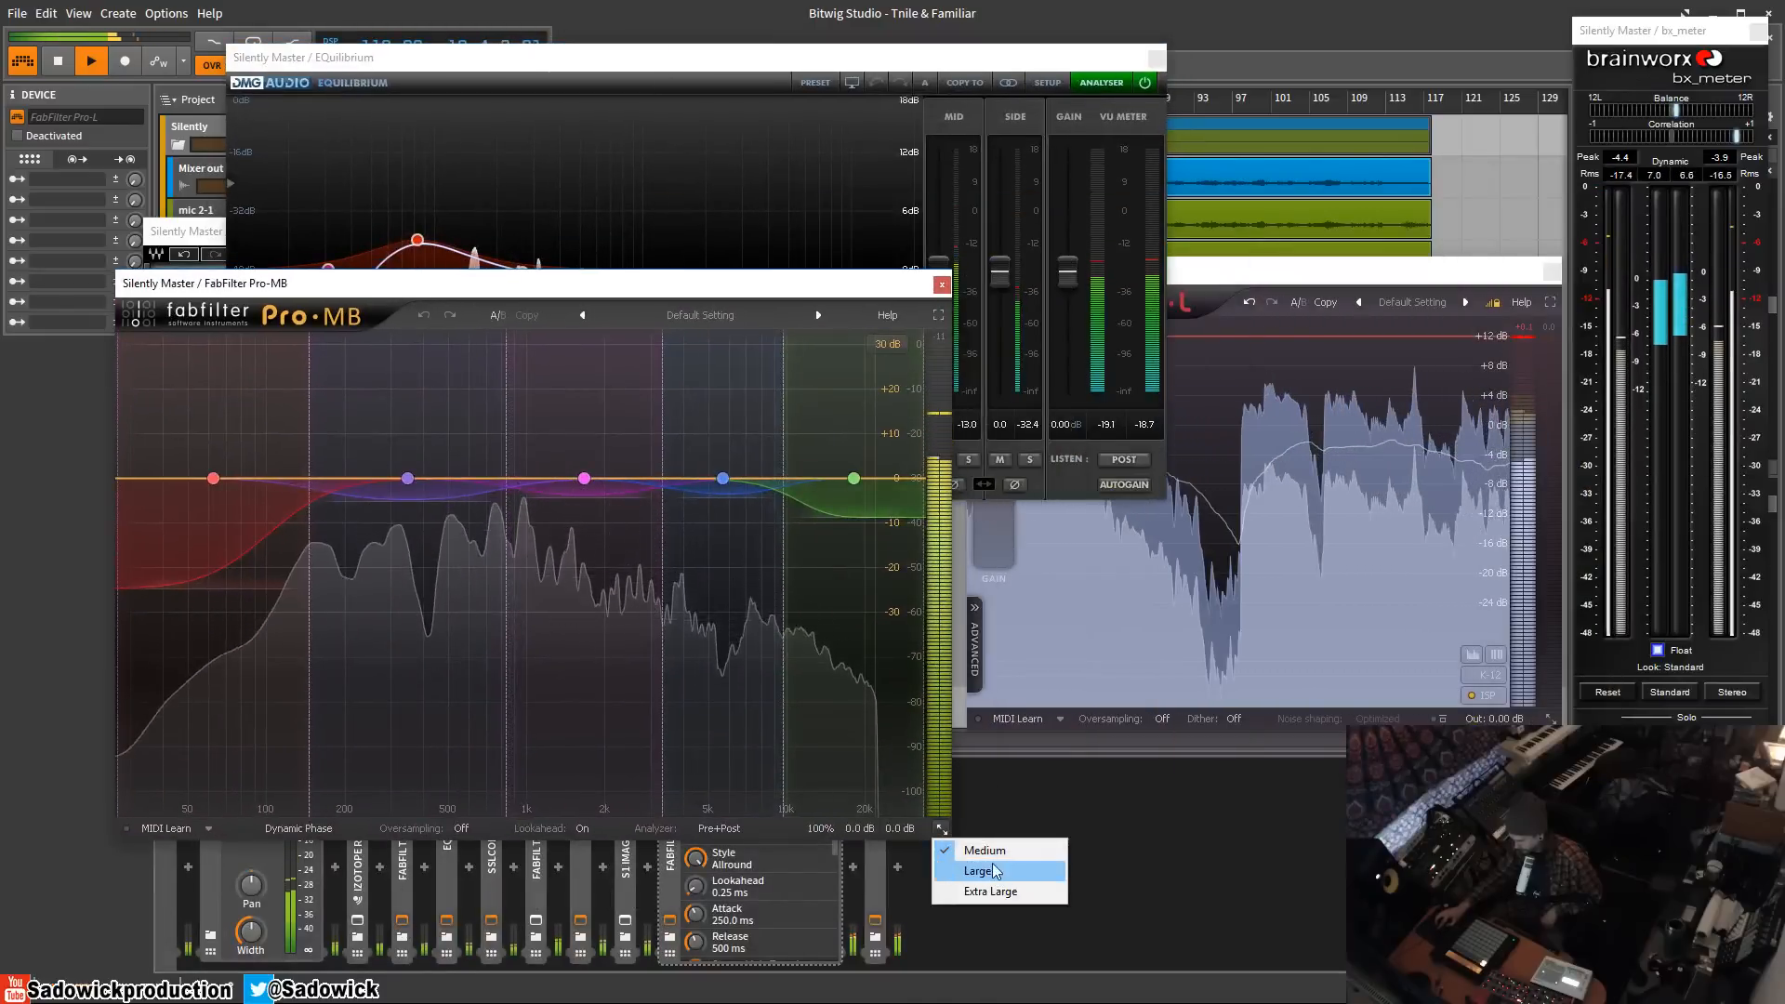
drag(781, 296, 721, 427)
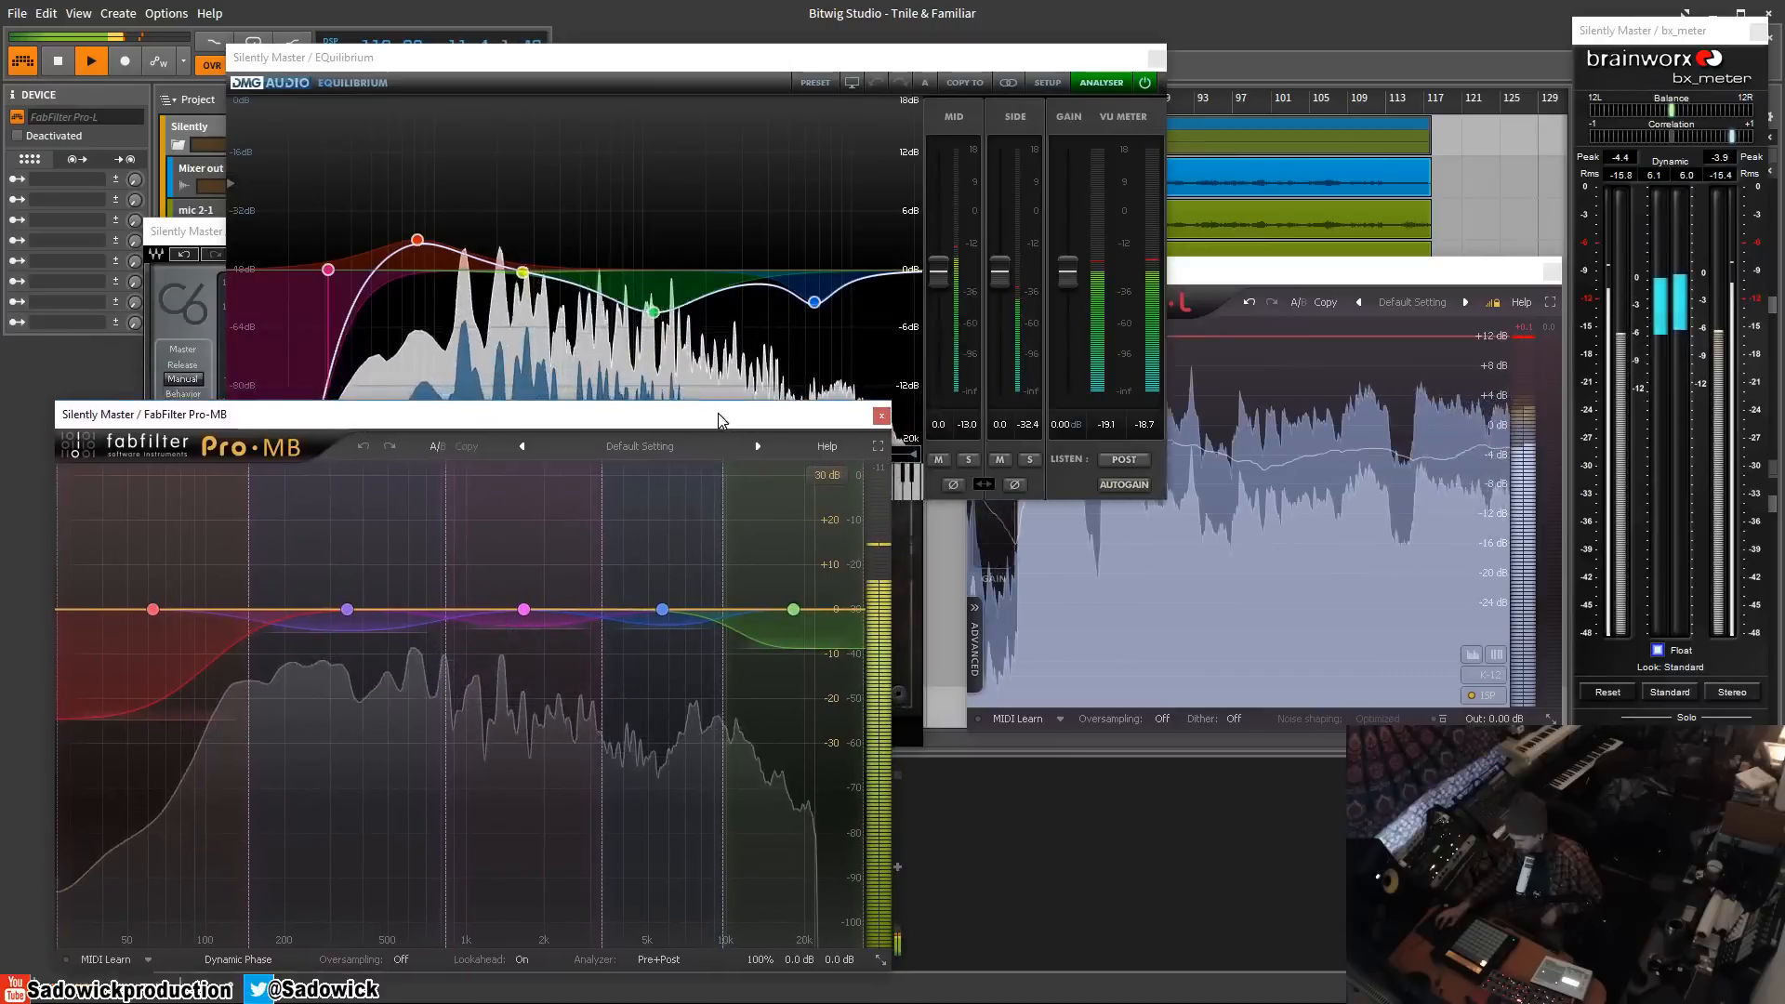
- Switch Pro-L to its compact control view and arrange the Pro-L, Pro-MB, EQuilibrium, SSLComp and C6 windows across the screen
click(1436, 271)
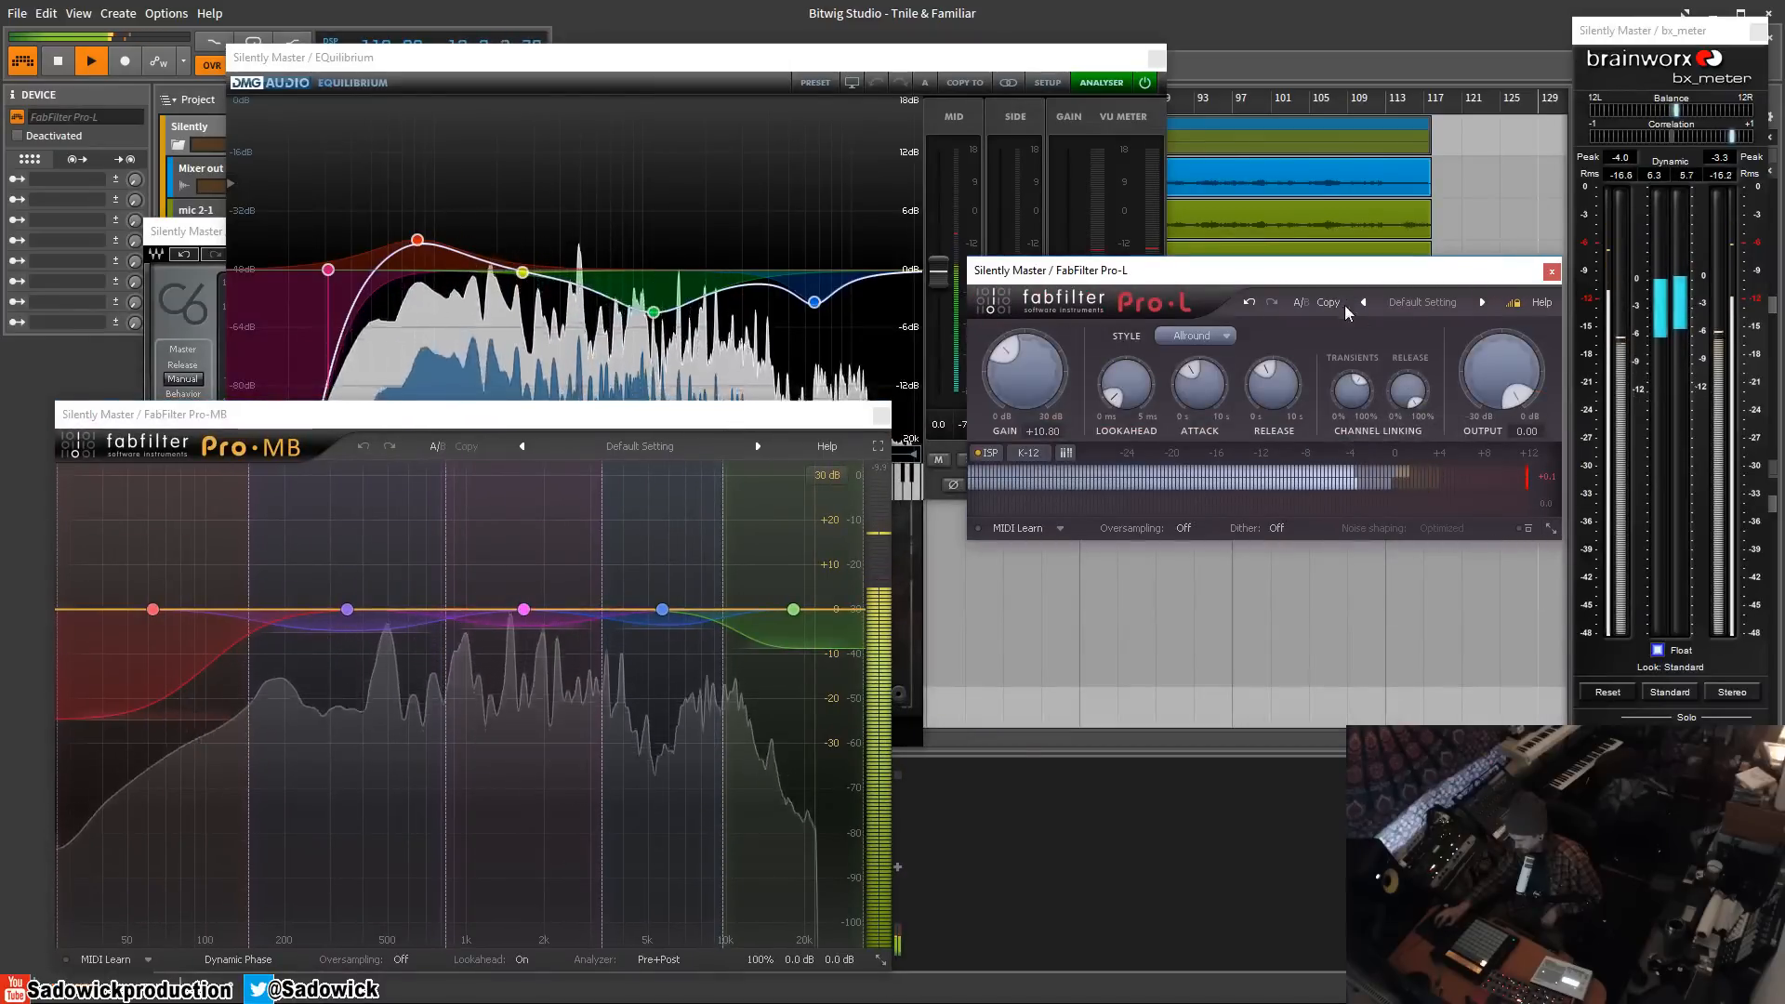
drag(1332, 273, 1337, 27)
drag(695, 418, 1383, 331)
drag(837, 57, 857, 566)
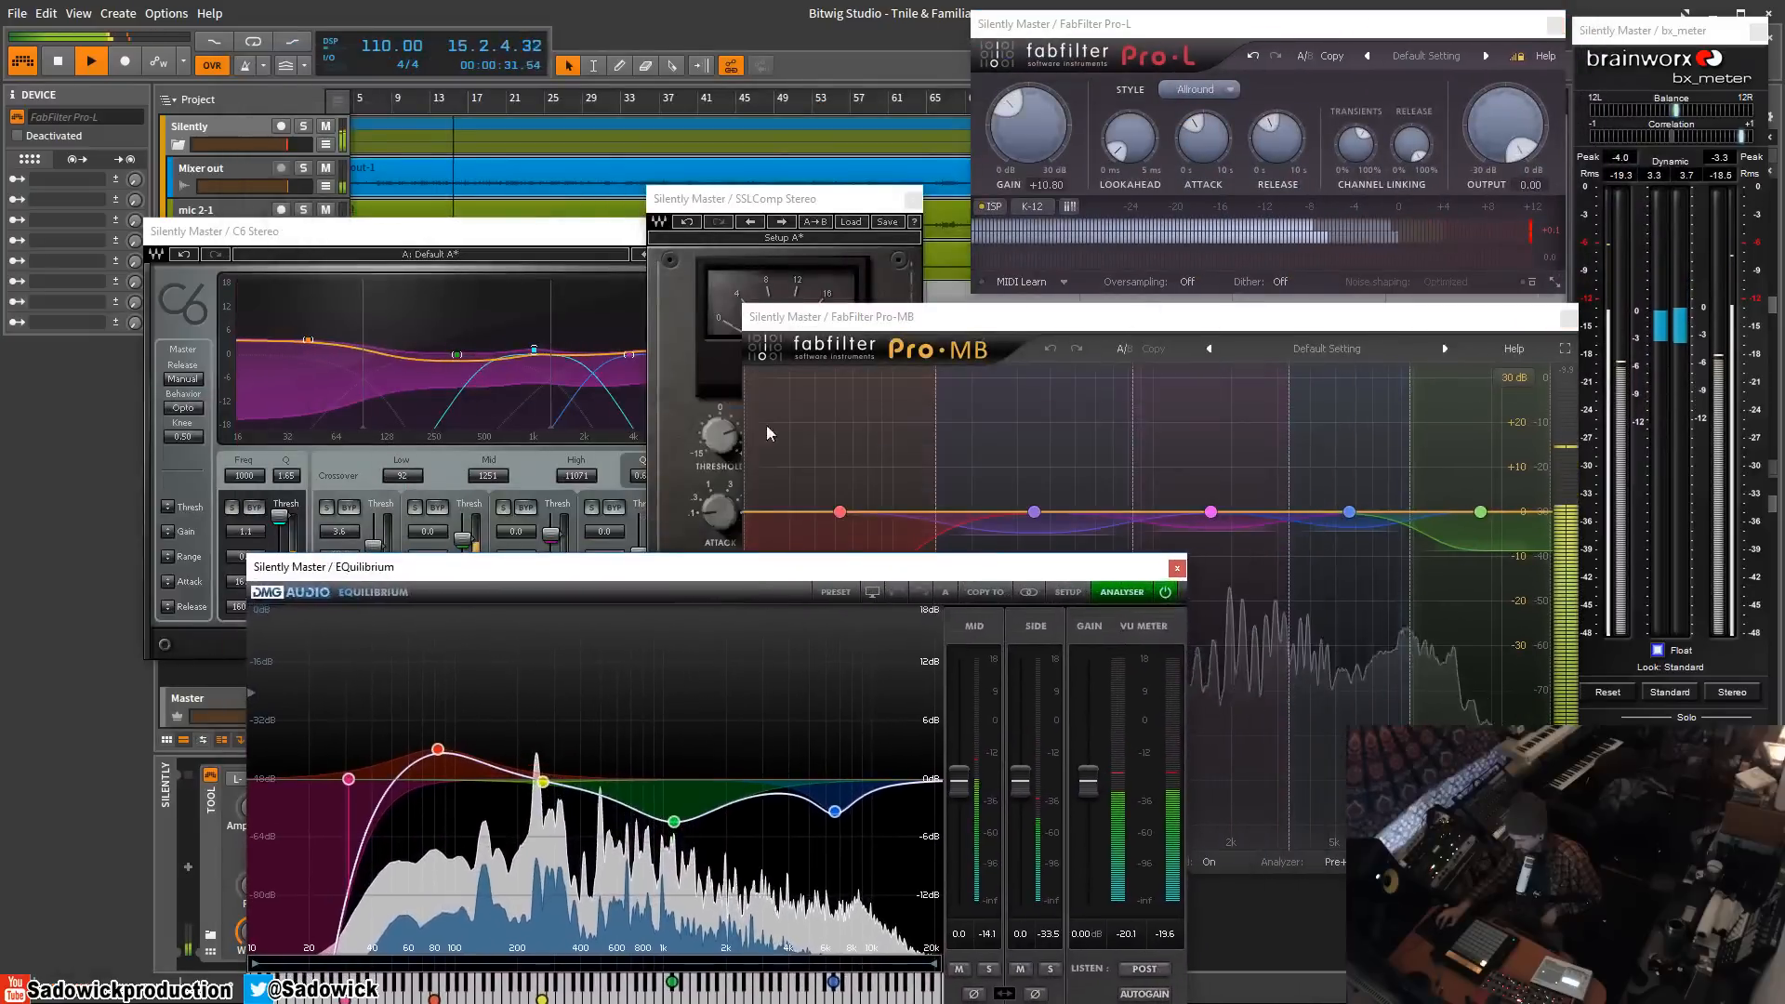
drag(768, 203, 766, 77)
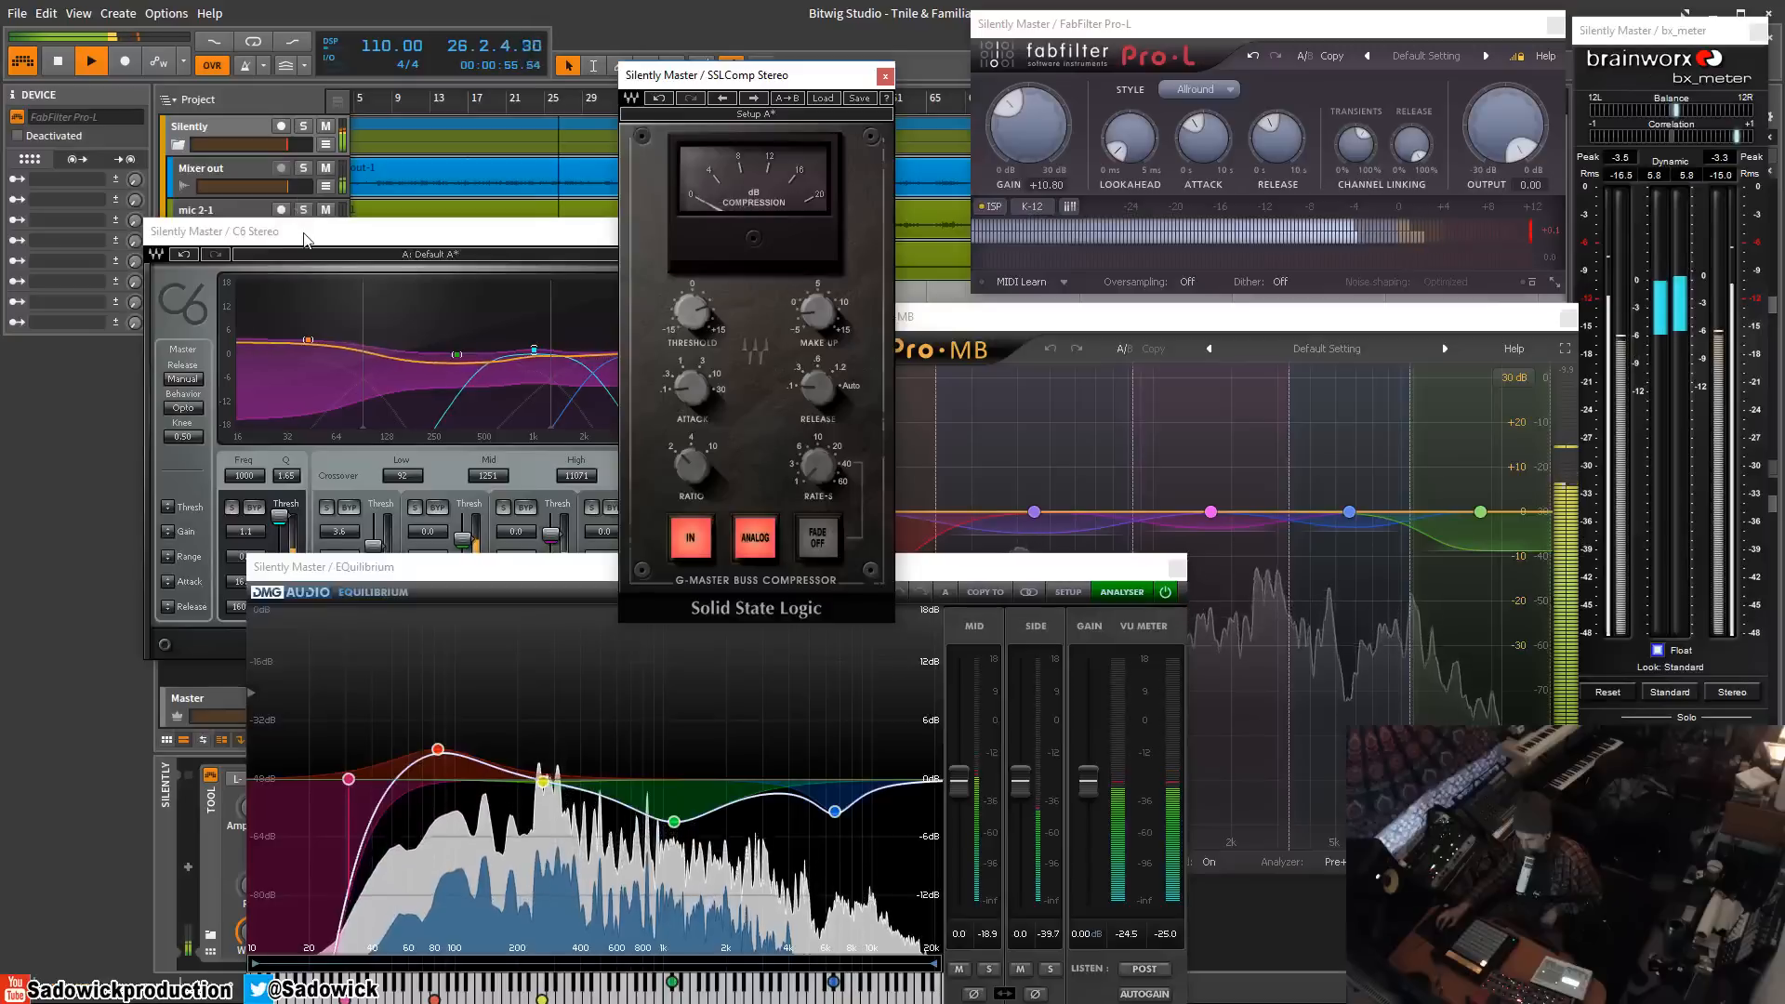
drag(305, 240, 387, 177)
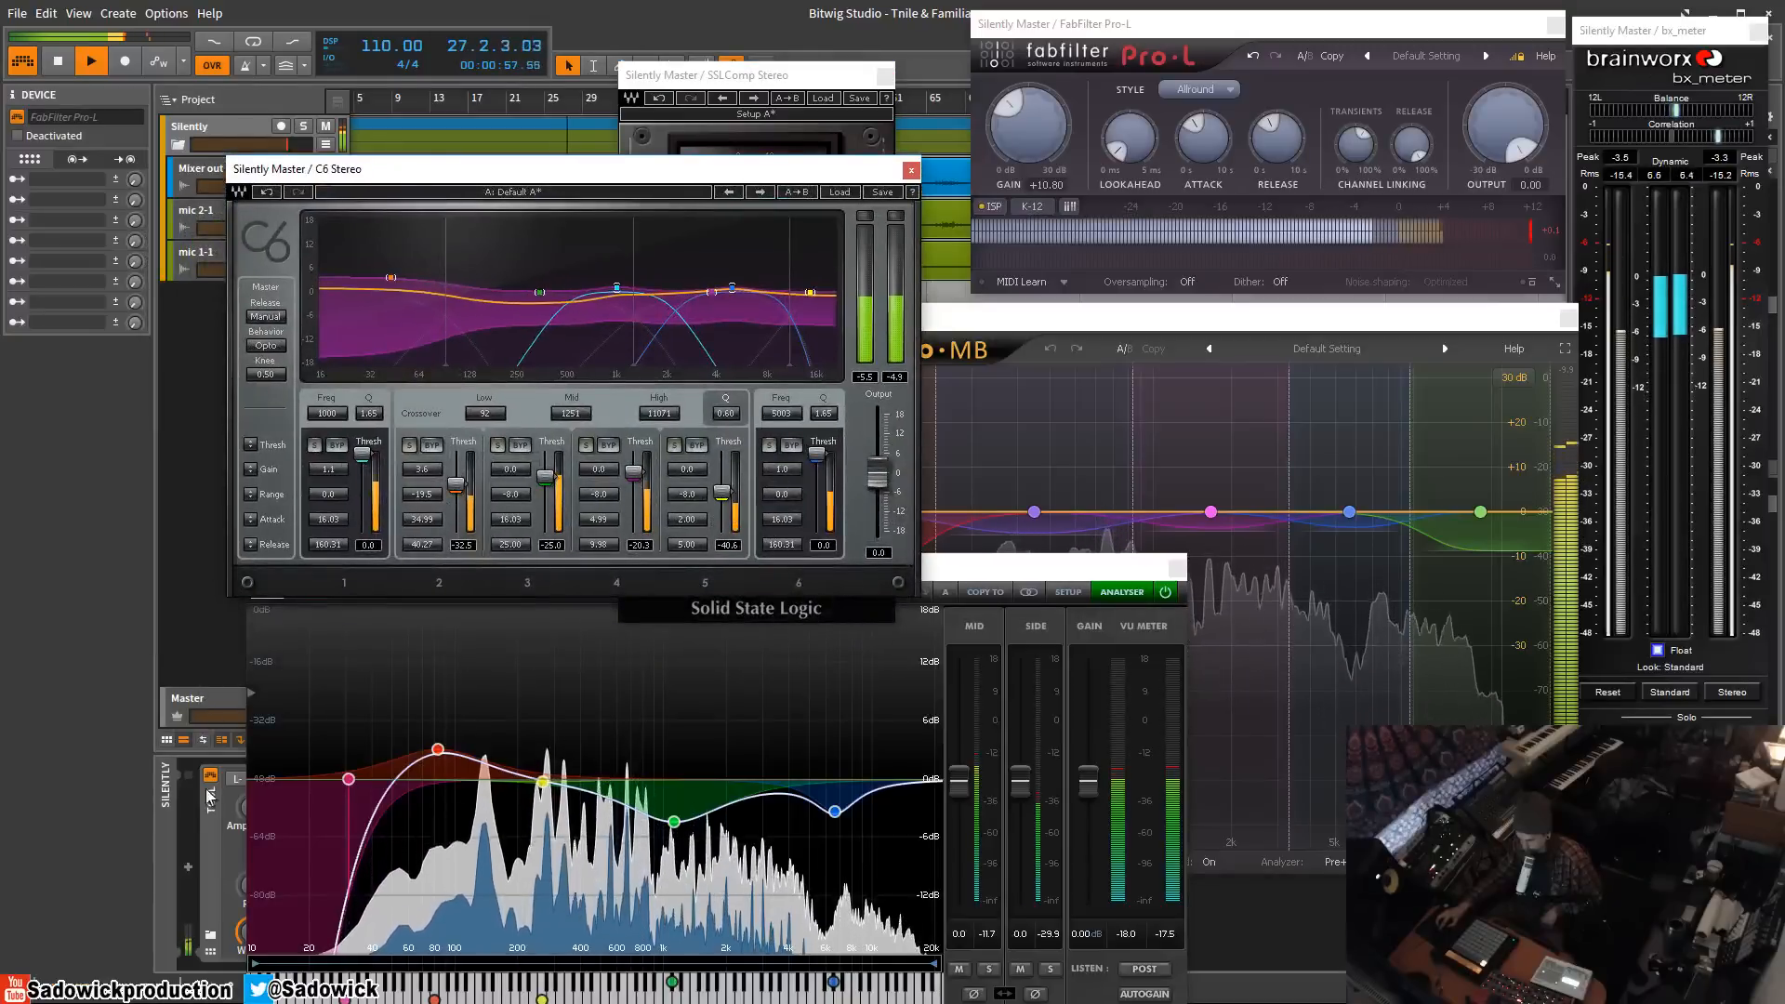
- Select the Silently group, close the C6 Stereo window, and move EQuilibrium to uncover the track list and device chain
click(164, 841)
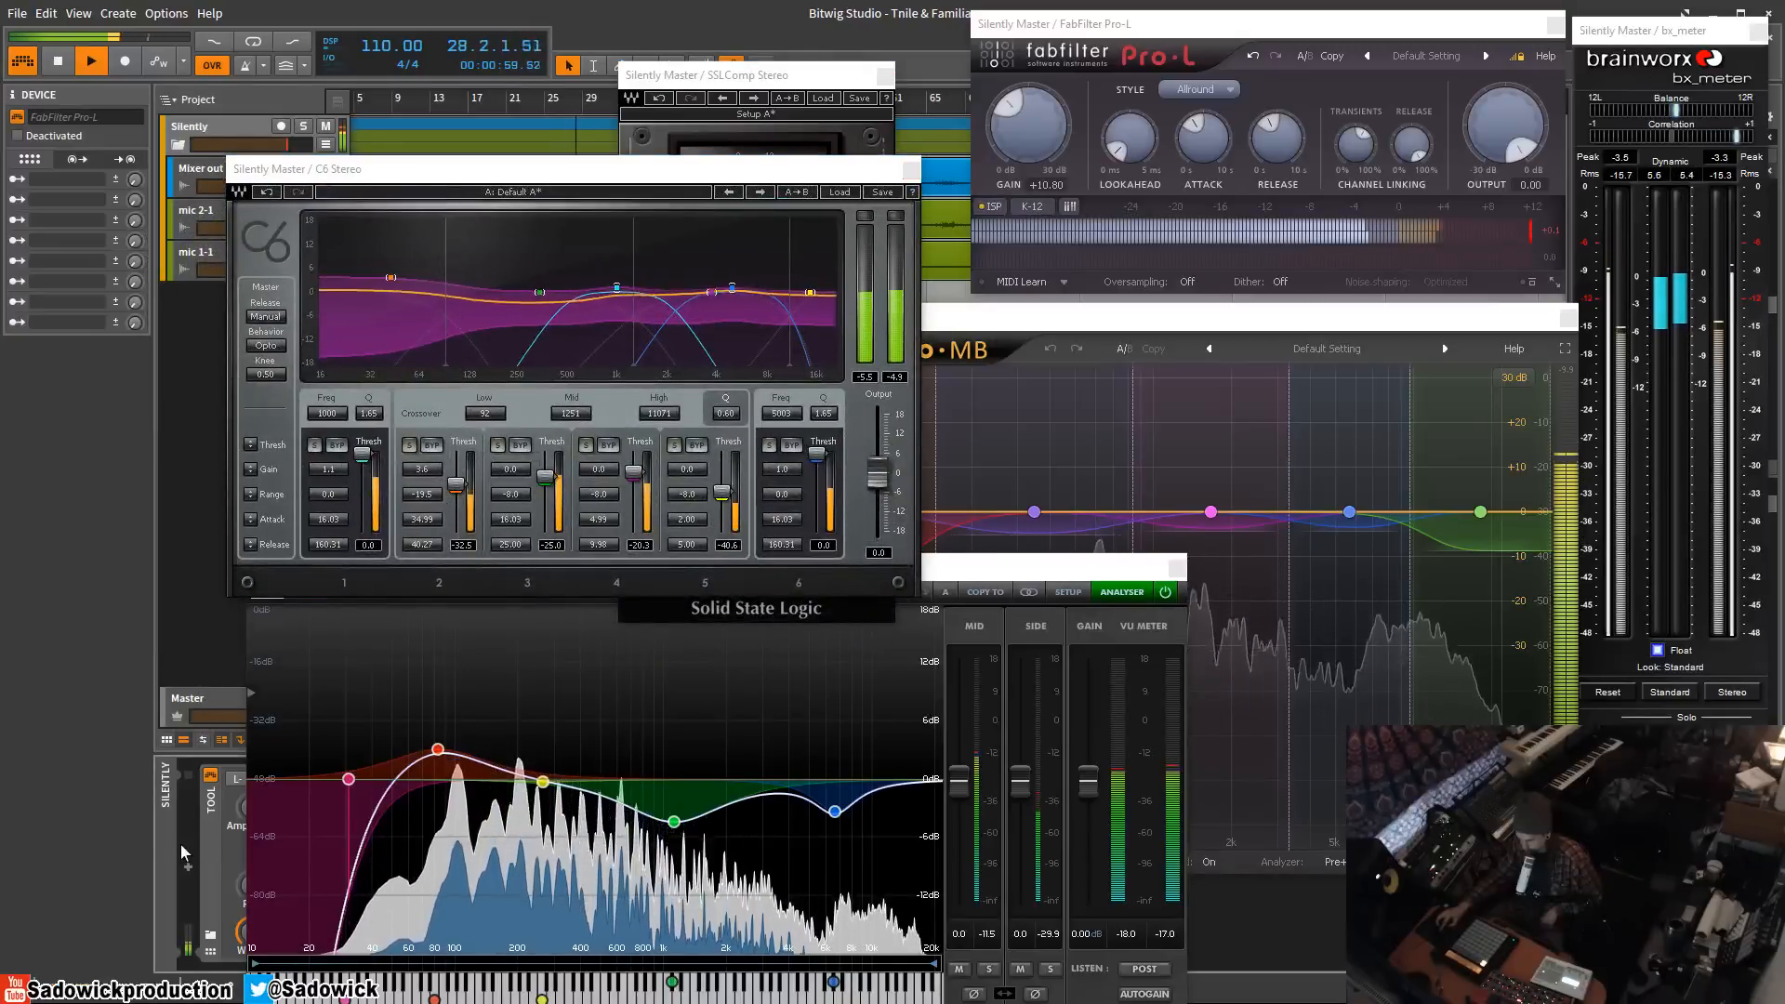
click(259, 137)
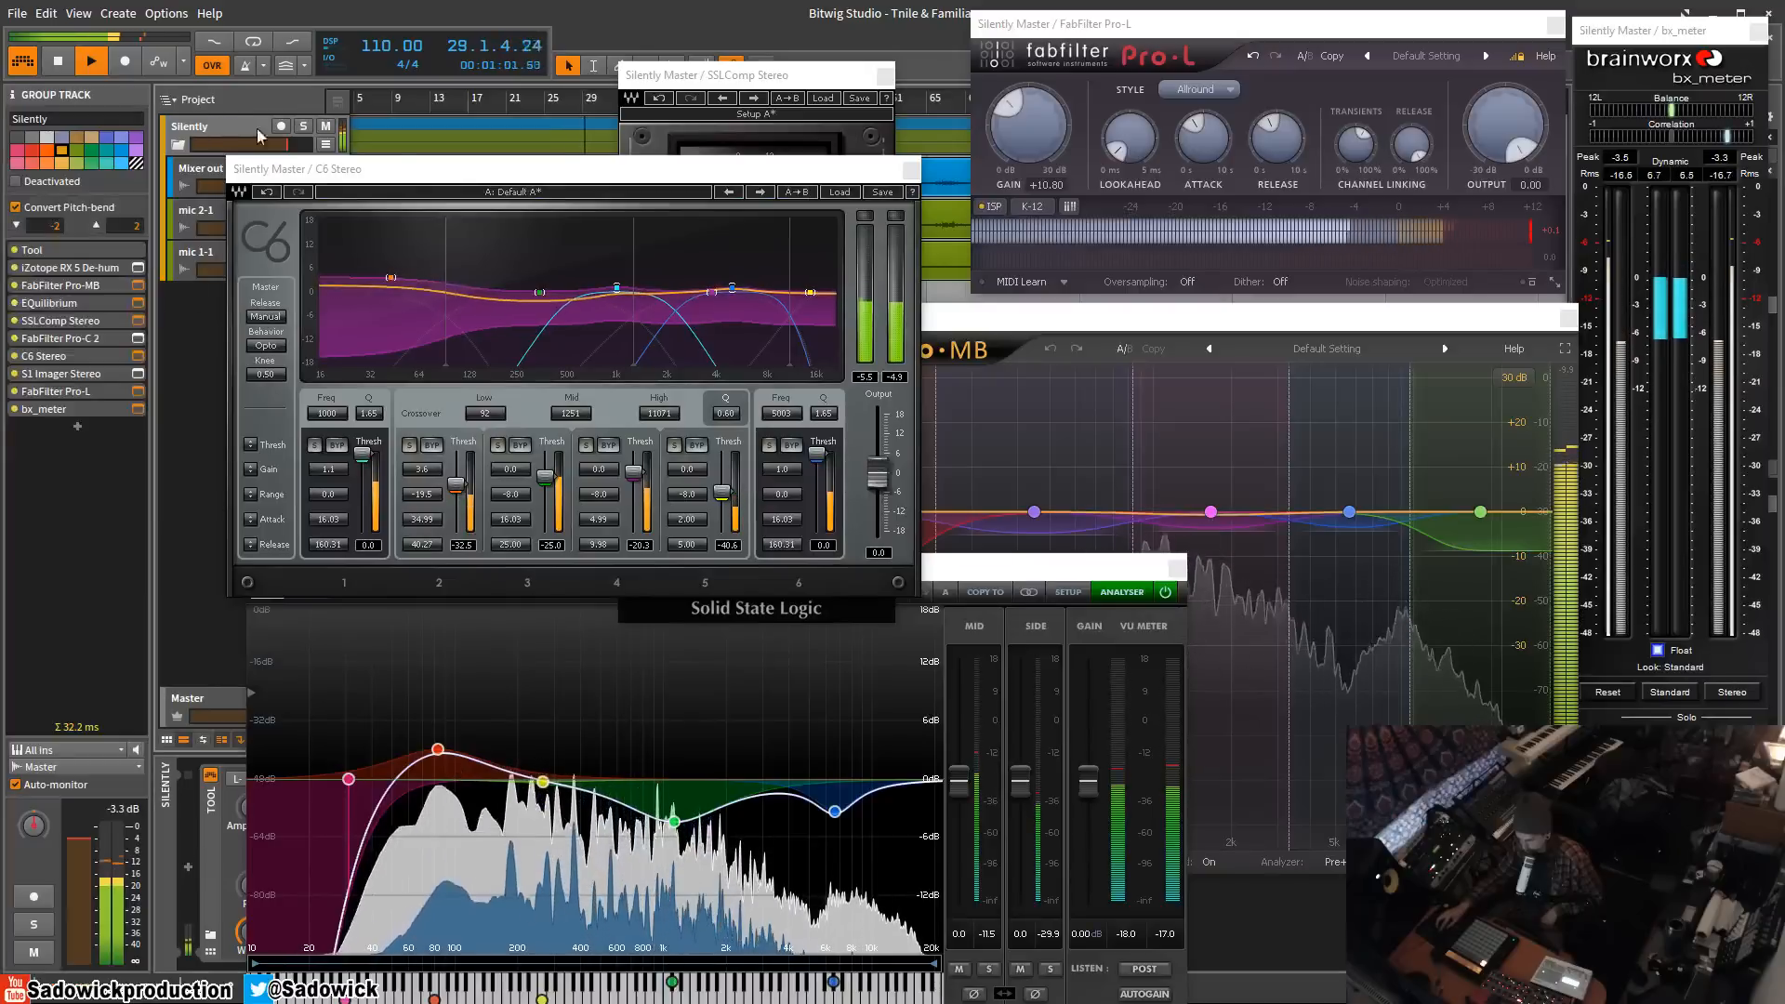
click(911, 170)
drag(449, 592, 711, 365)
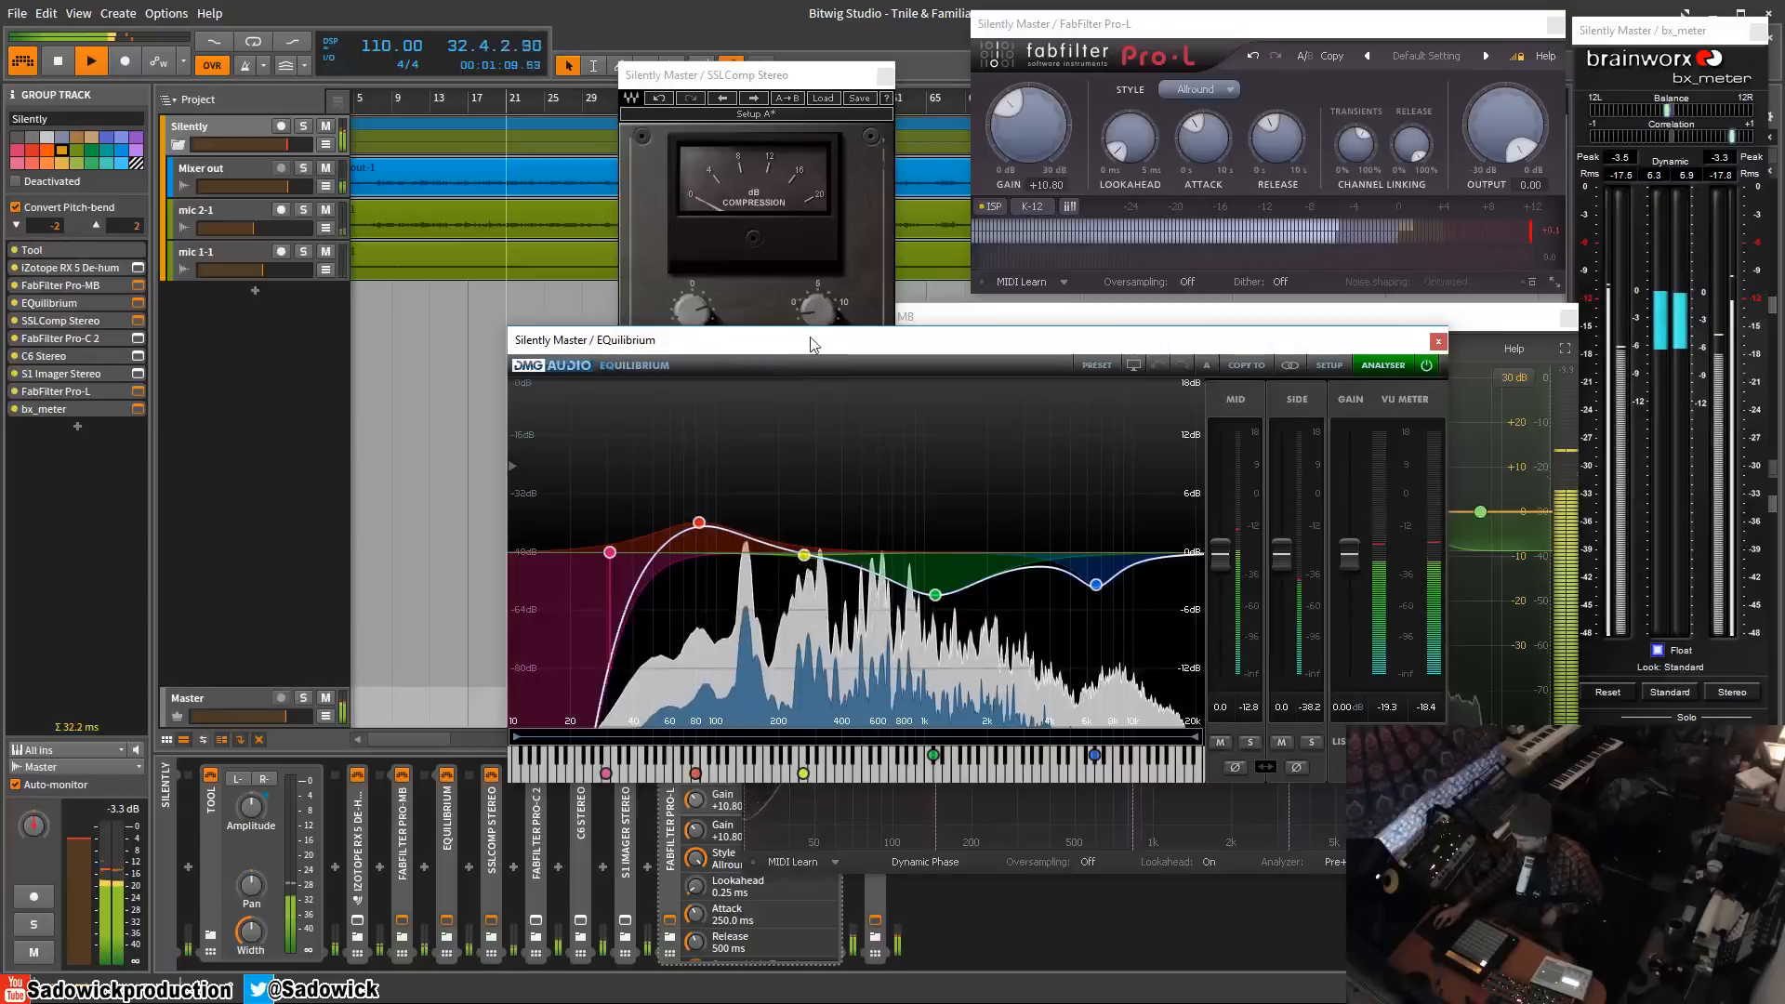
drag(815, 341, 647, 332)
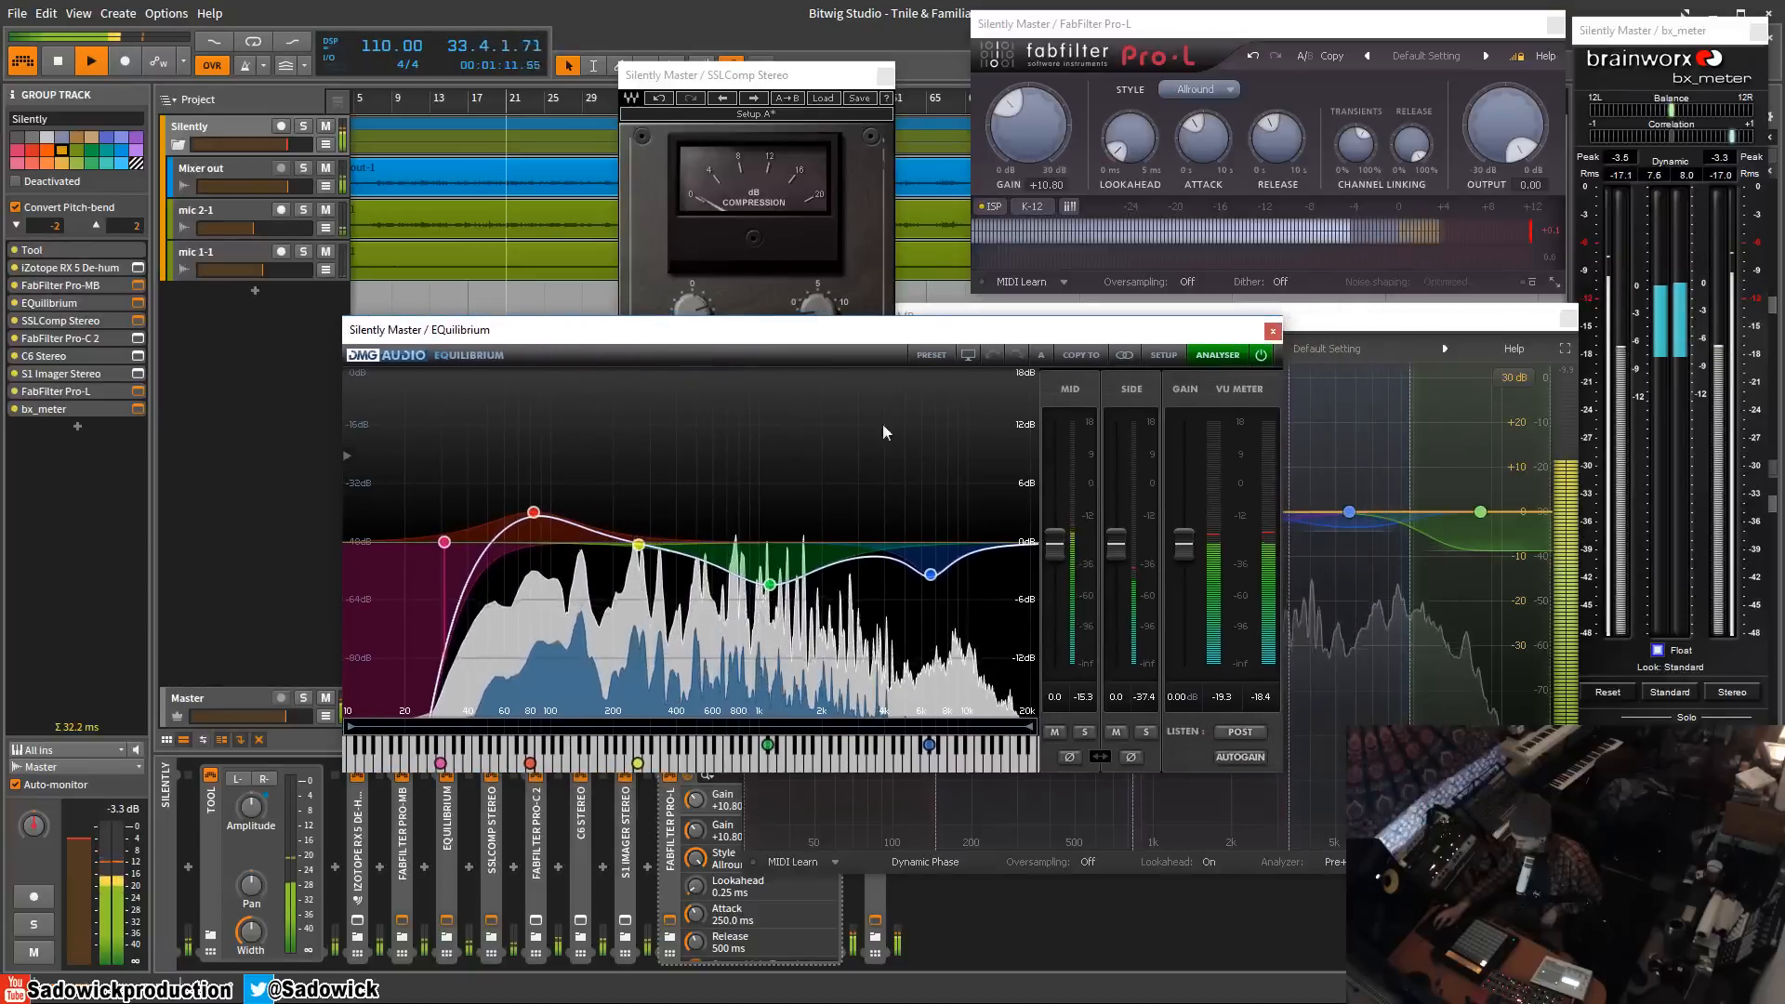
- Move SSLComp aside, review the mic 1-1 device chain, and open bx_stereomaker on the mic 2-1 track
drag(748, 75, 836, 88)
click(224, 259)
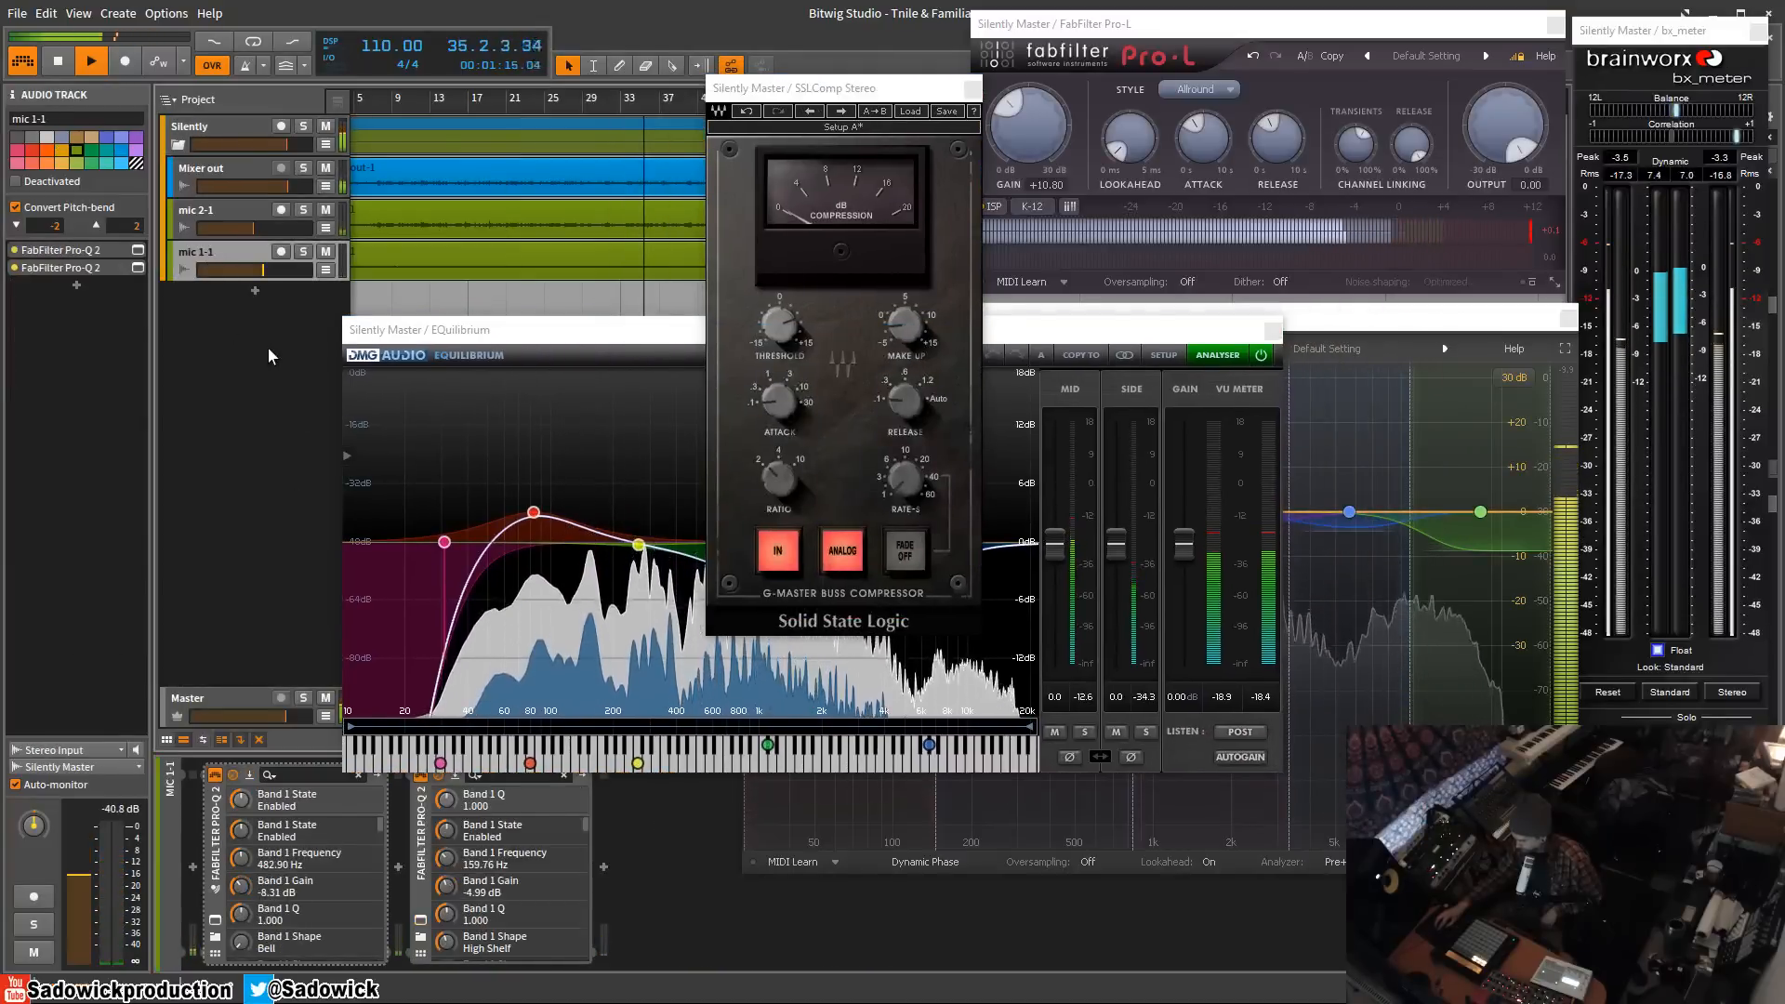
click(223, 215)
click(215, 923)
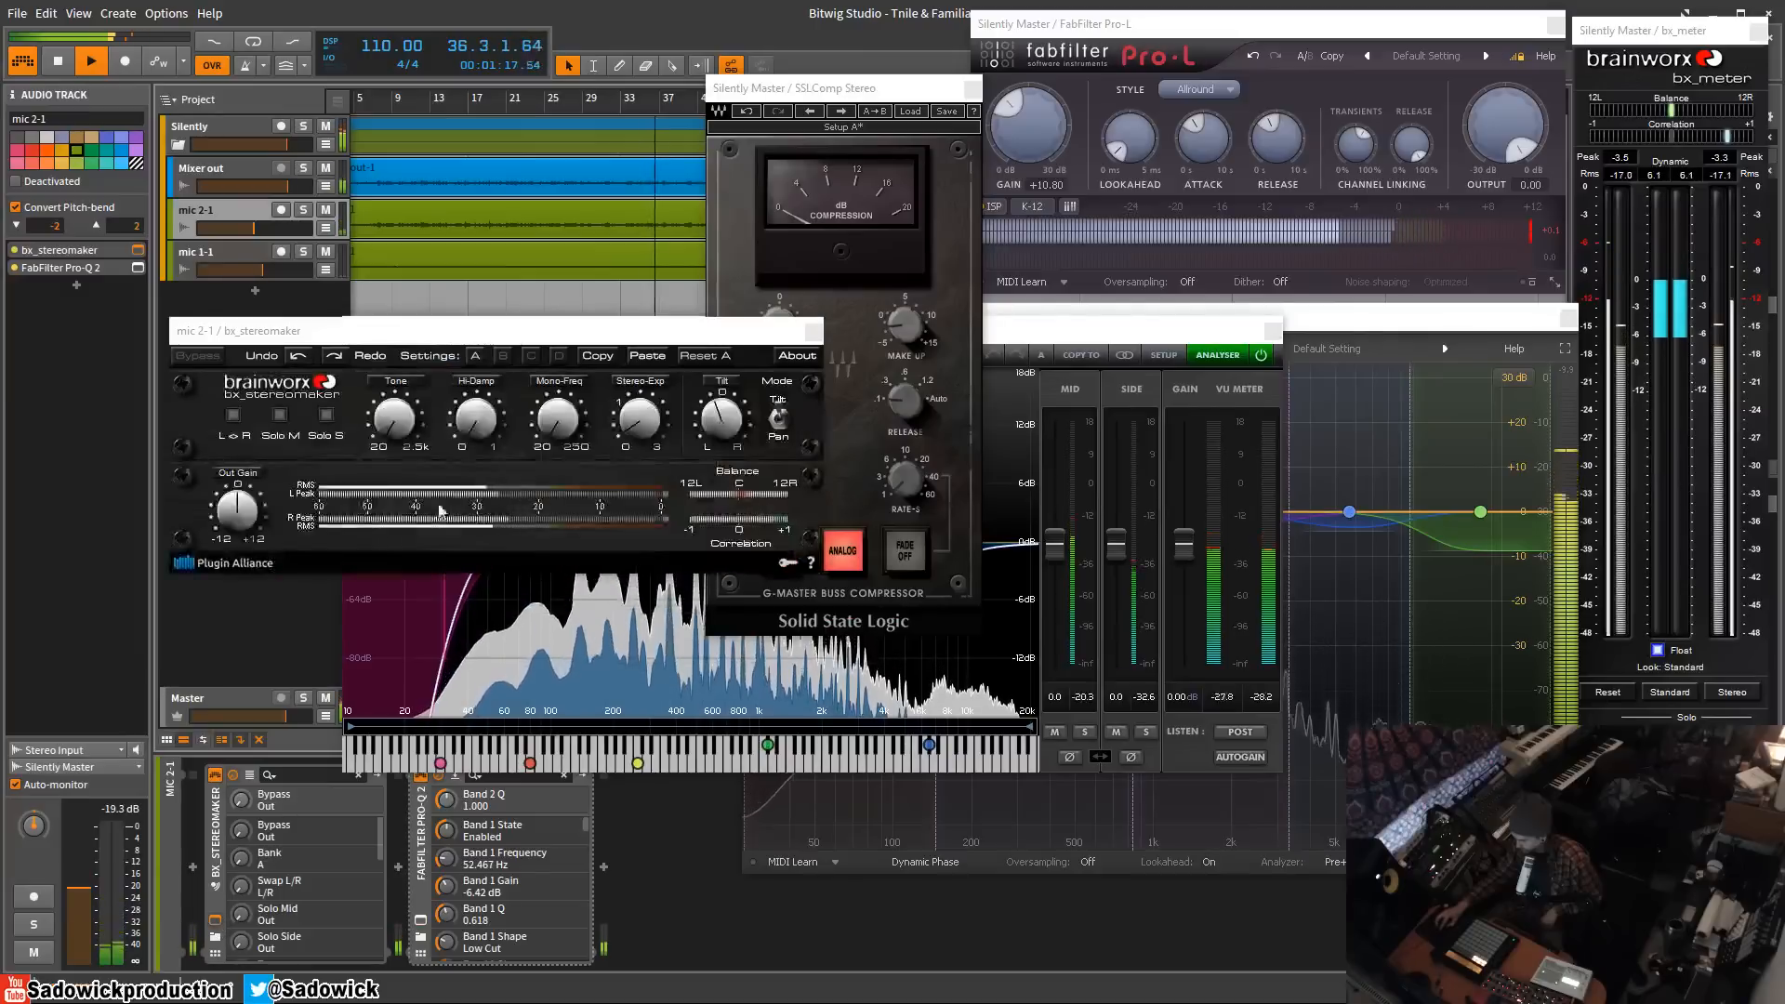
drag(474, 329, 375, 179)
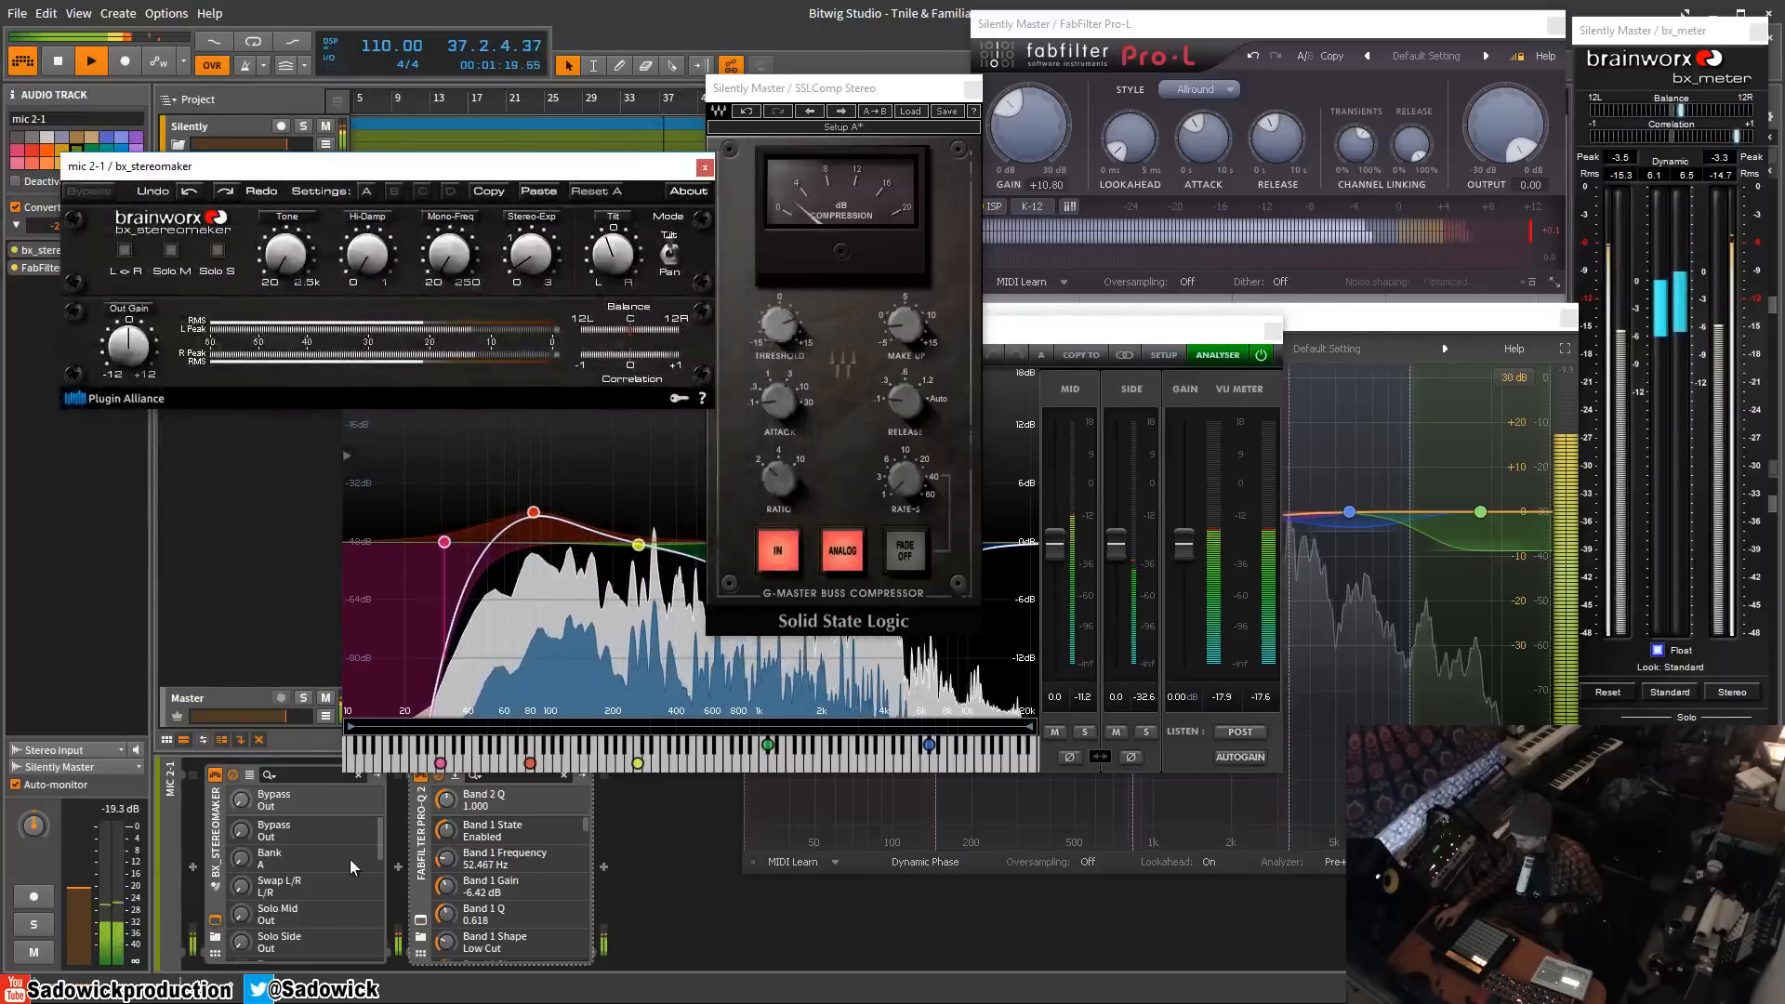
- Open FabFilter Pro-Q 2 on mic 2-1, examine its curve and spectrum during playback, and close it and bx_stereomaker
click(420, 922)
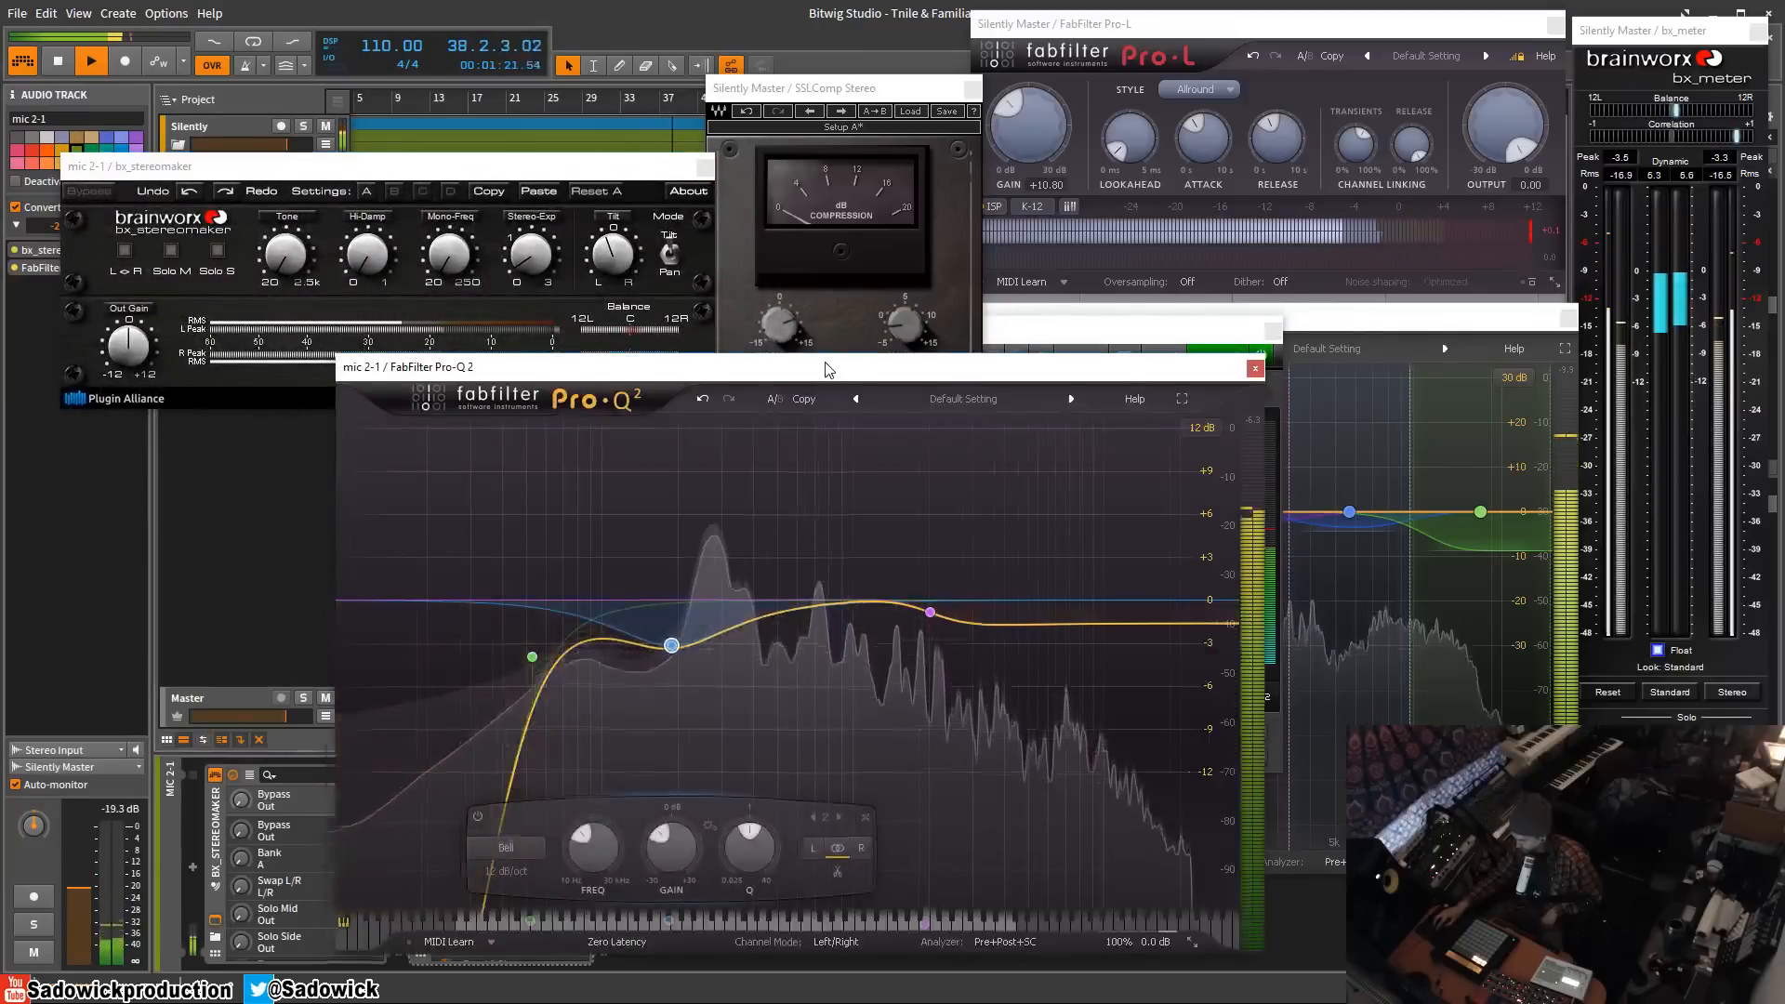
drag(757, 368, 681, 351)
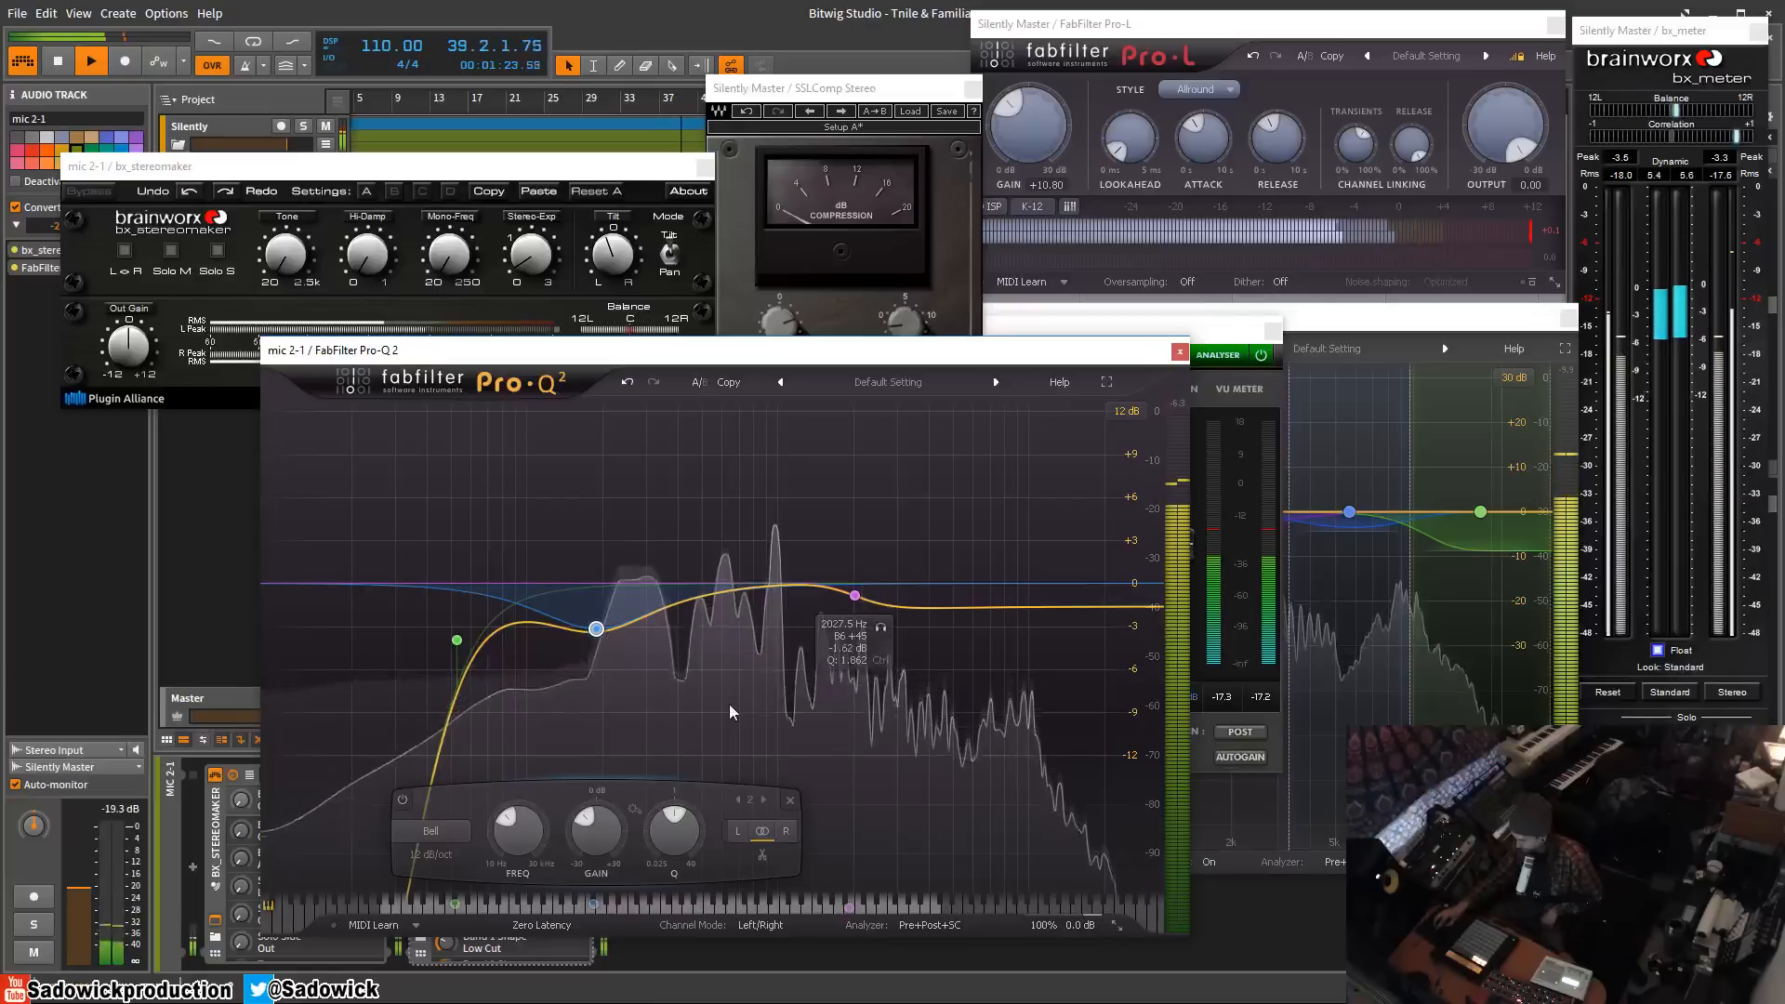
mouse_move(734, 705)
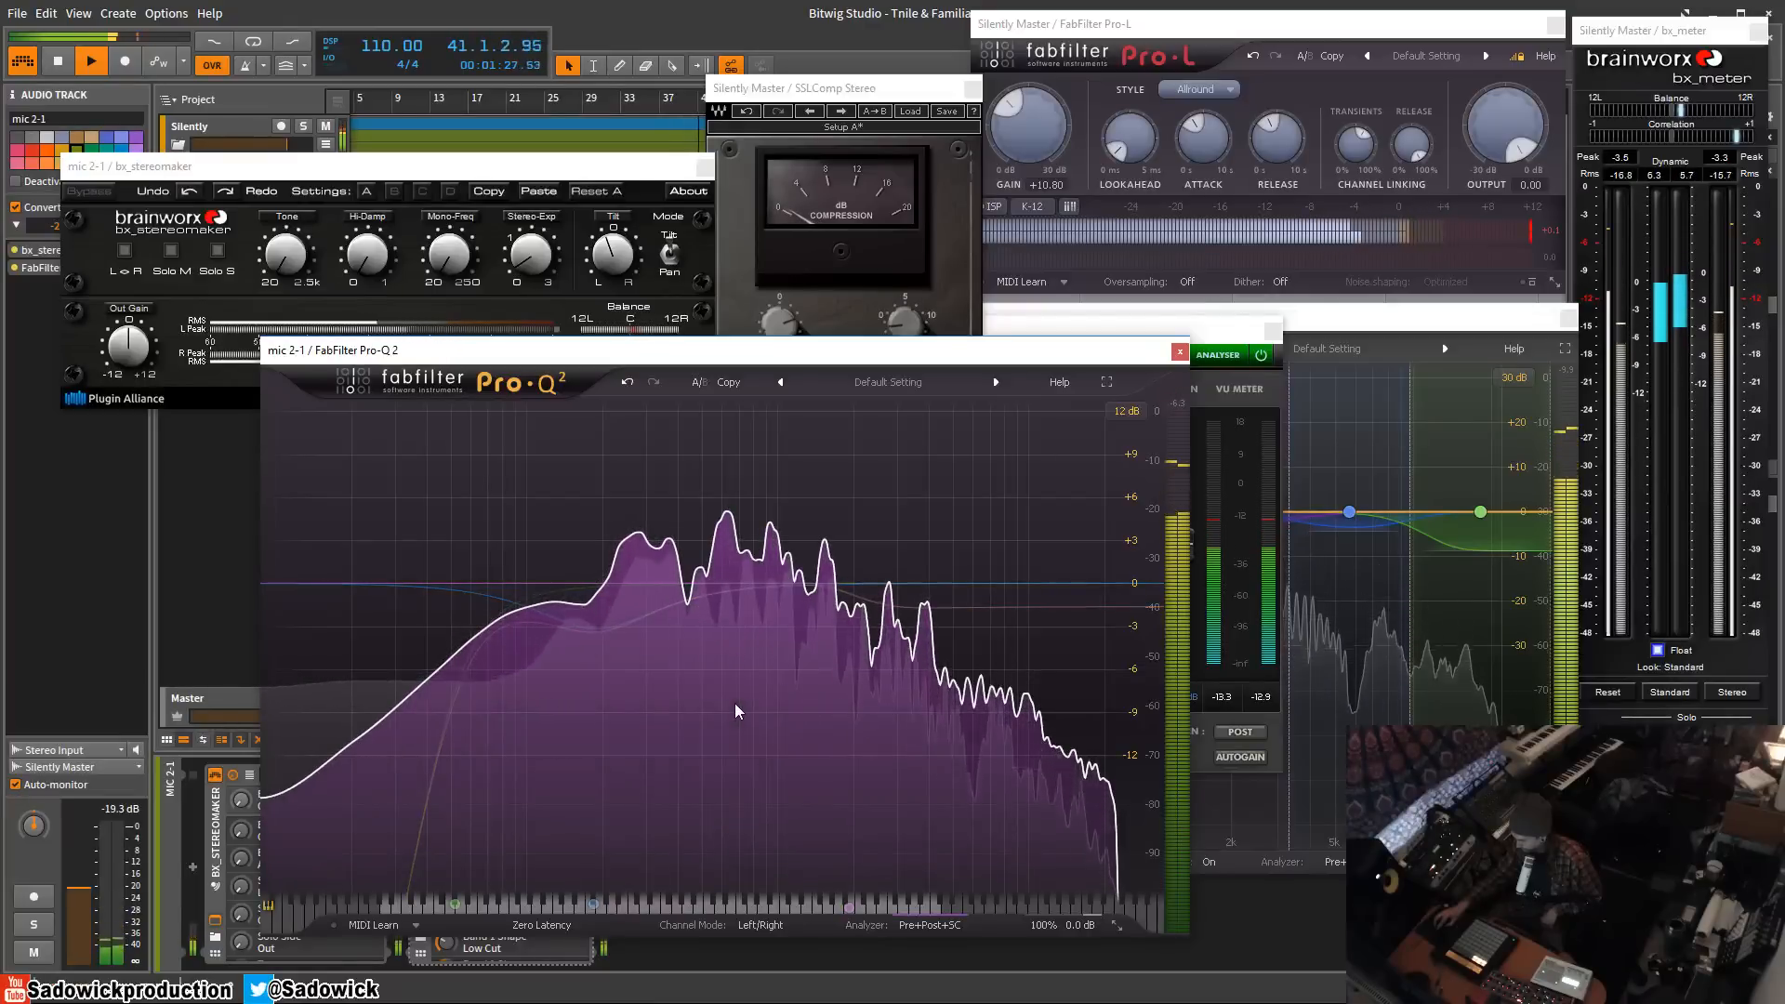
click(1179, 351)
drag(590, 167, 659, 301)
click(773, 301)
- Move EQuilibrium clear of the track list, review the Mixer out track's device chain, and close EQuilibrium
drag(1098, 333, 890, 406)
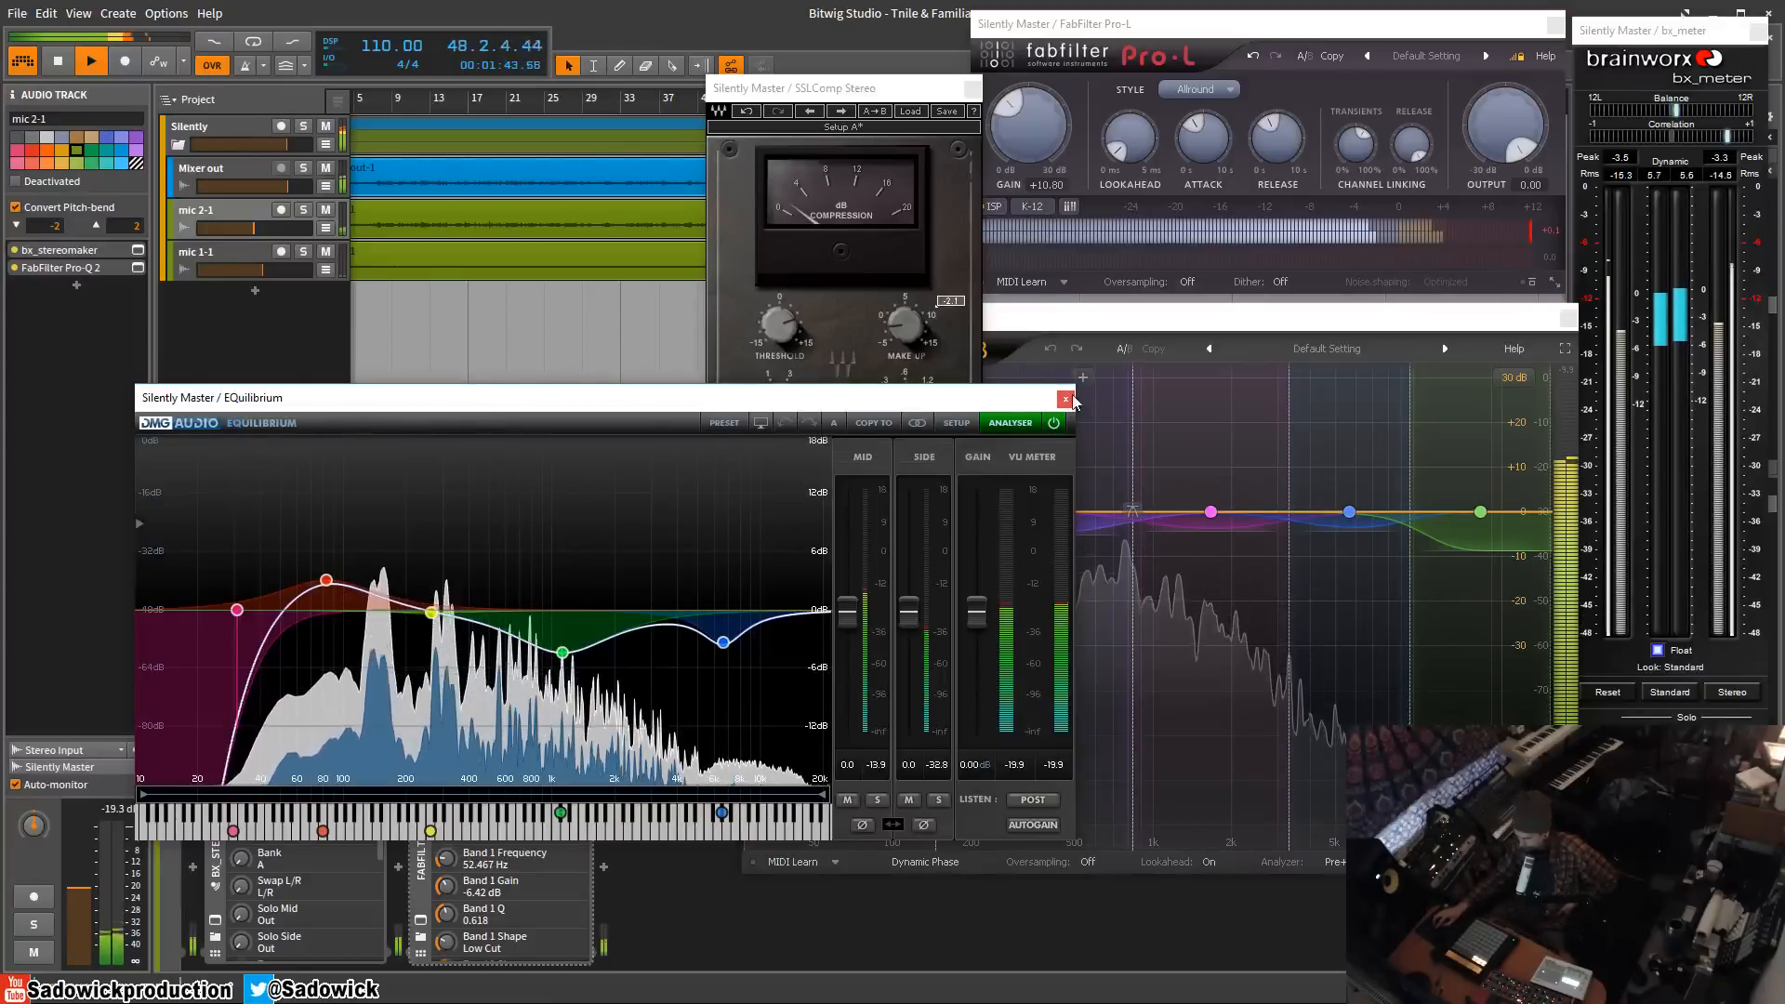
drag(1004, 397, 898, 441)
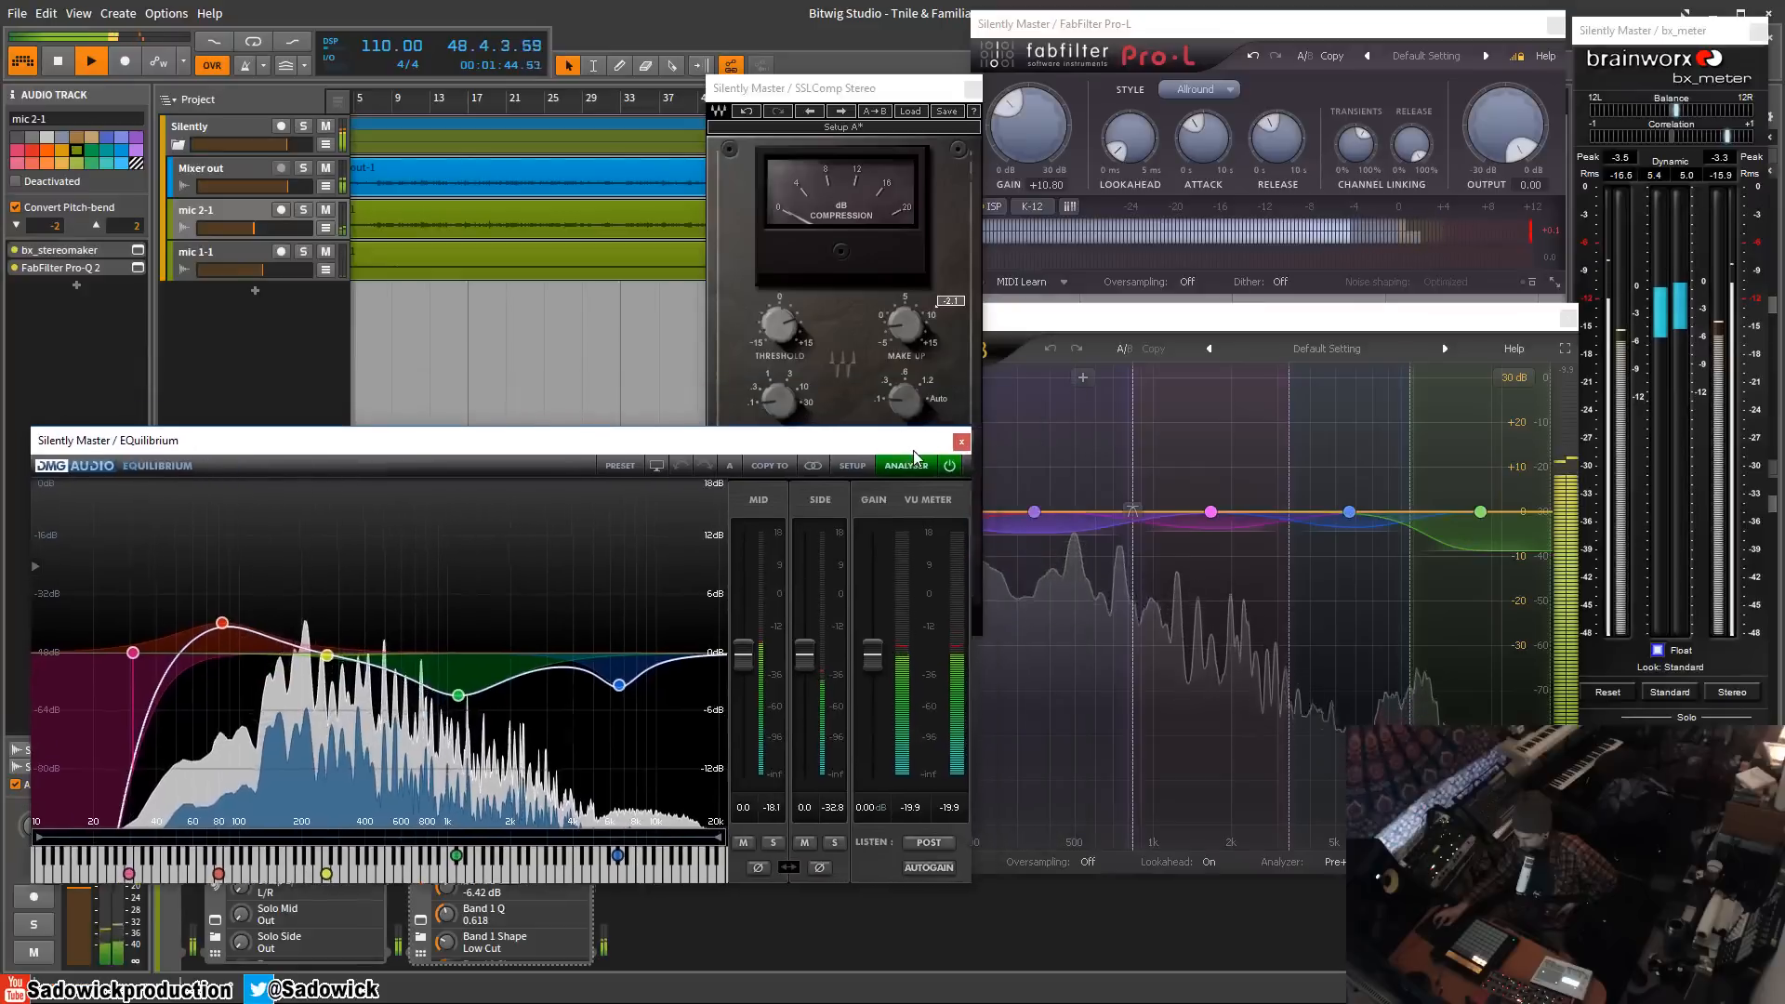
click(209, 169)
drag(359, 443, 380, 292)
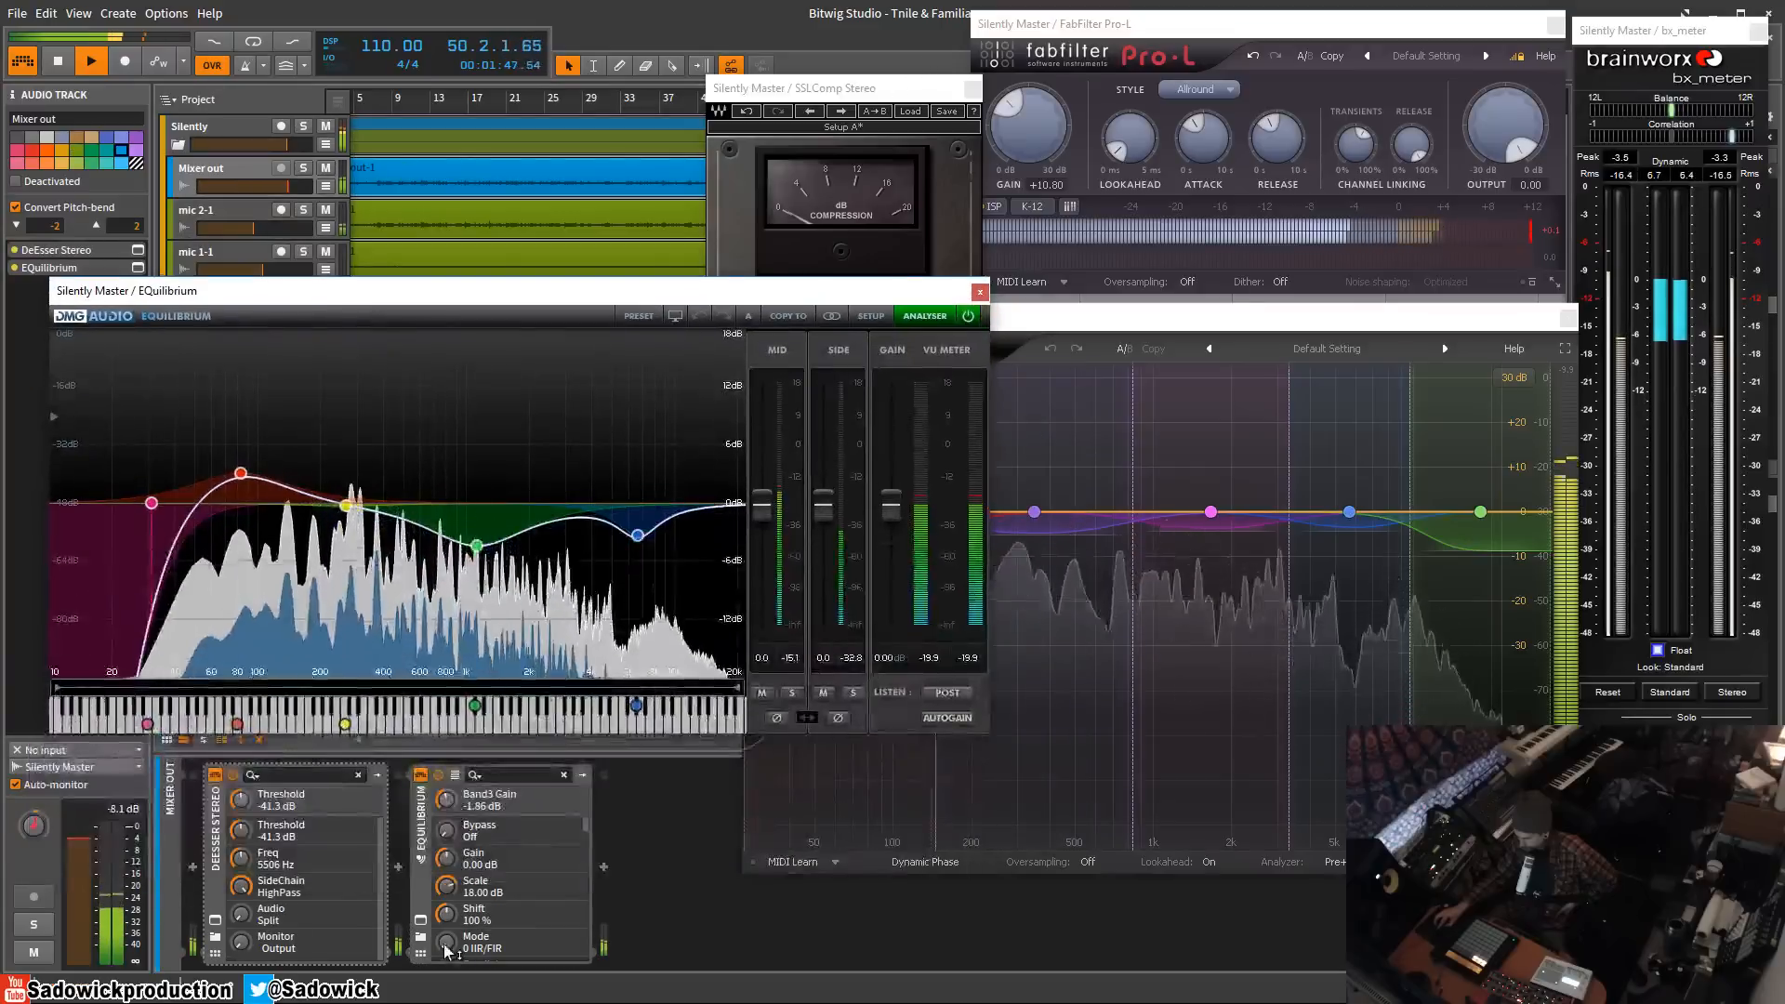
click(980, 292)
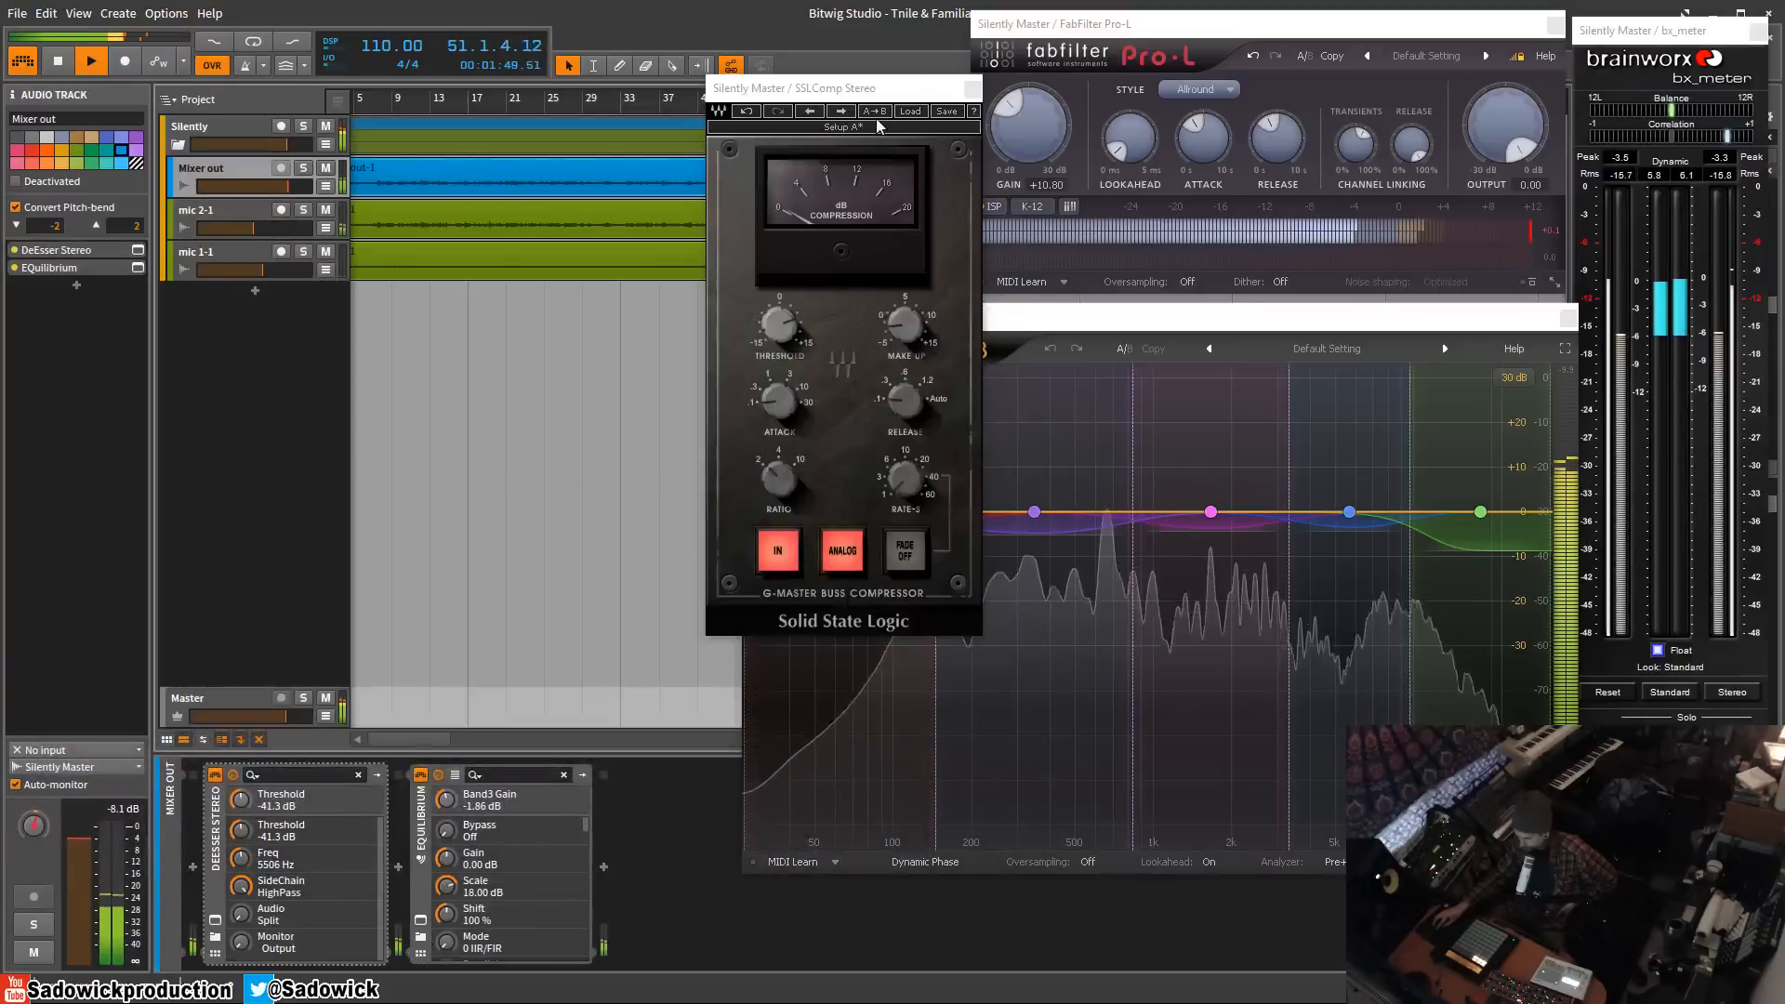
- Close the SSLComp and Pro-MB windows and move Pro-L to the empty area below the tracks
drag(880, 87, 678, 120)
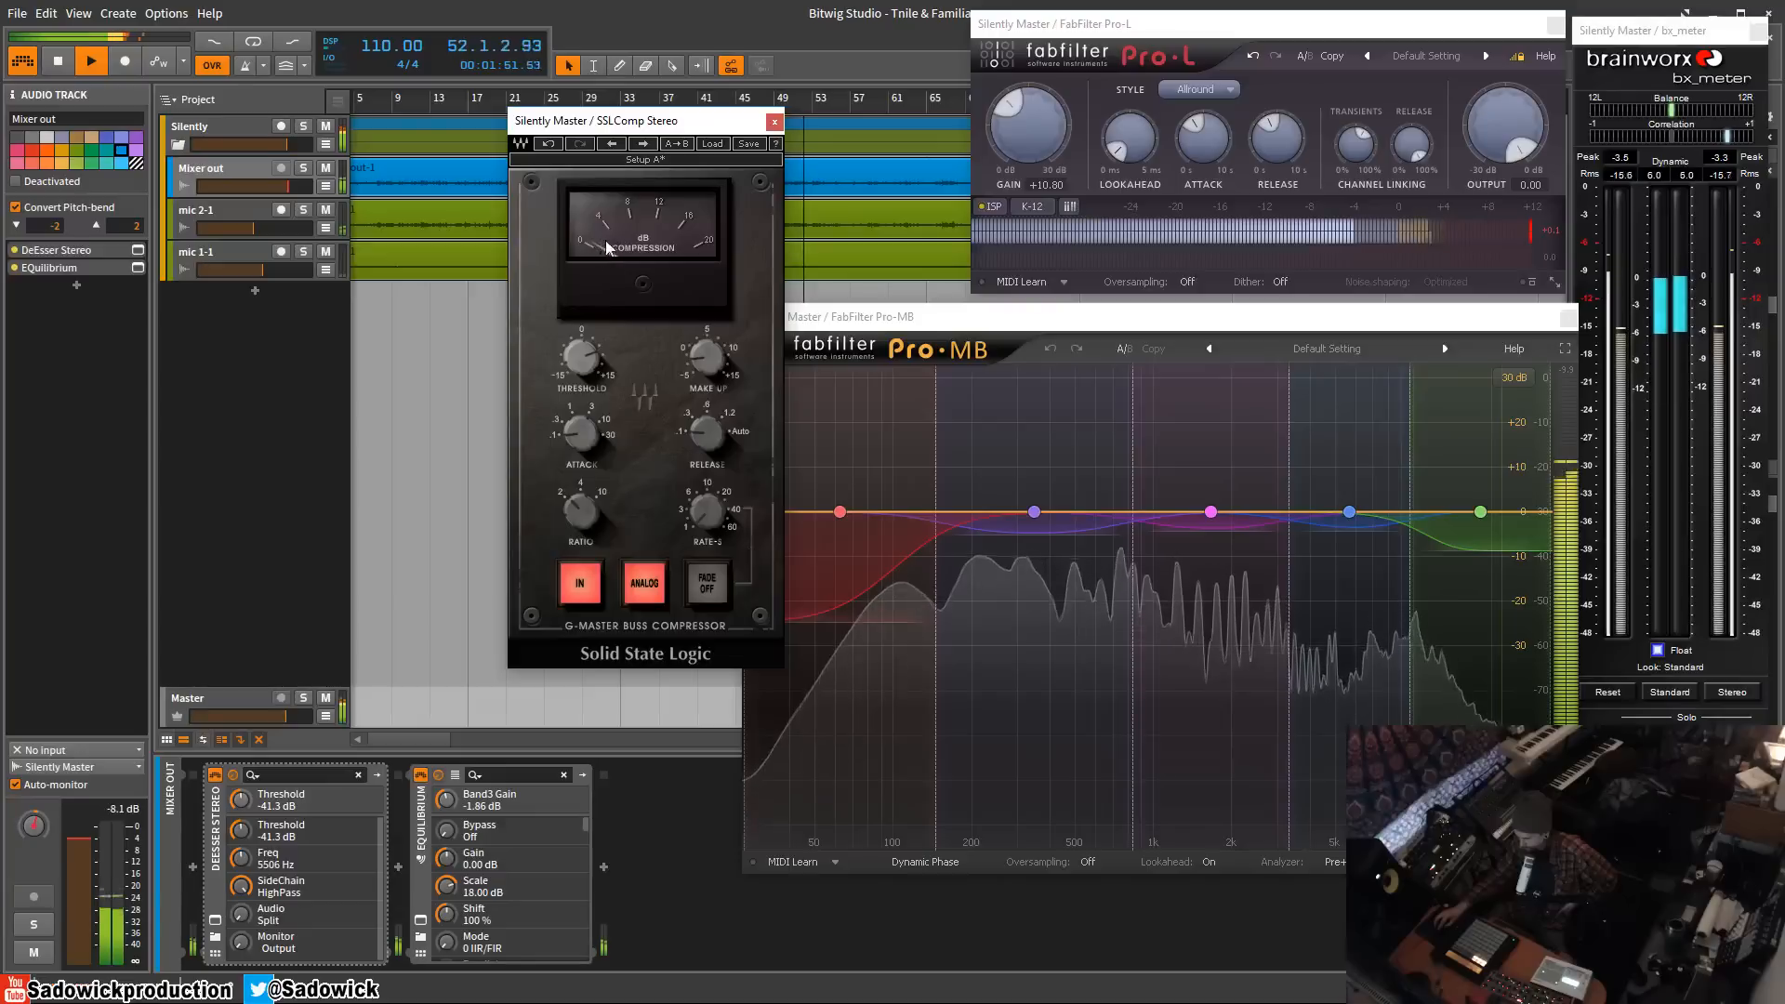
click(776, 122)
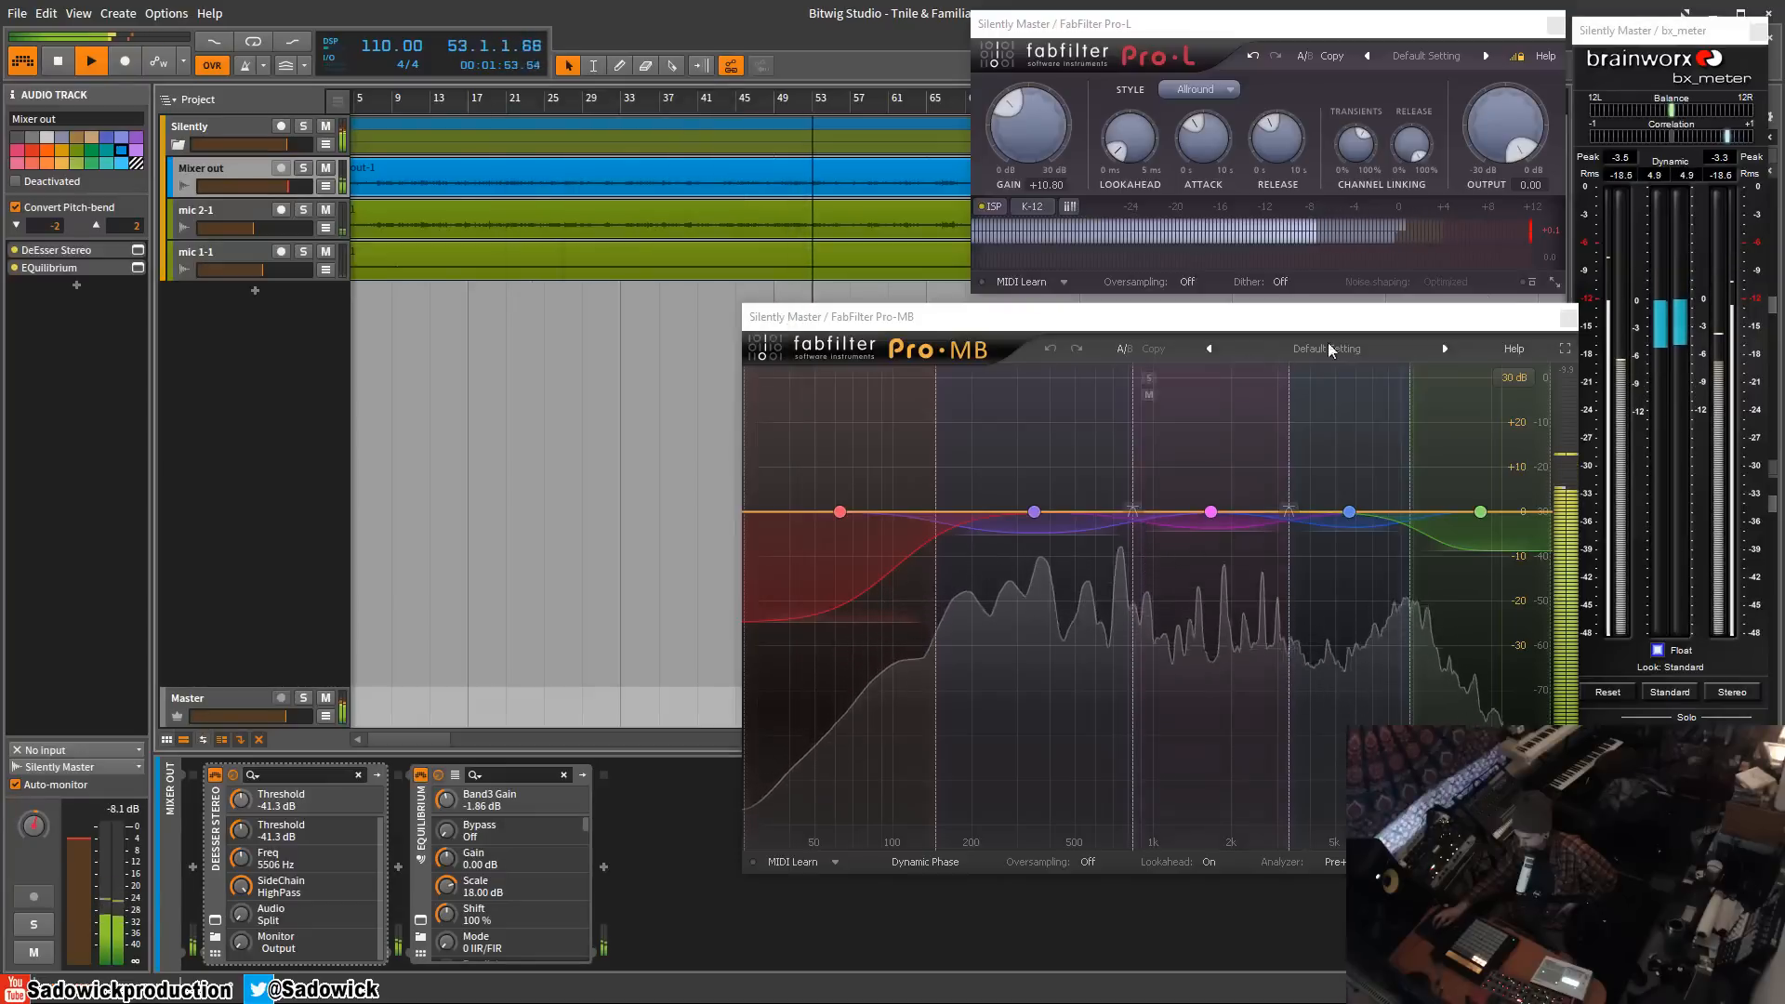
click(1569, 317)
drag(1477, 35, 538, 375)
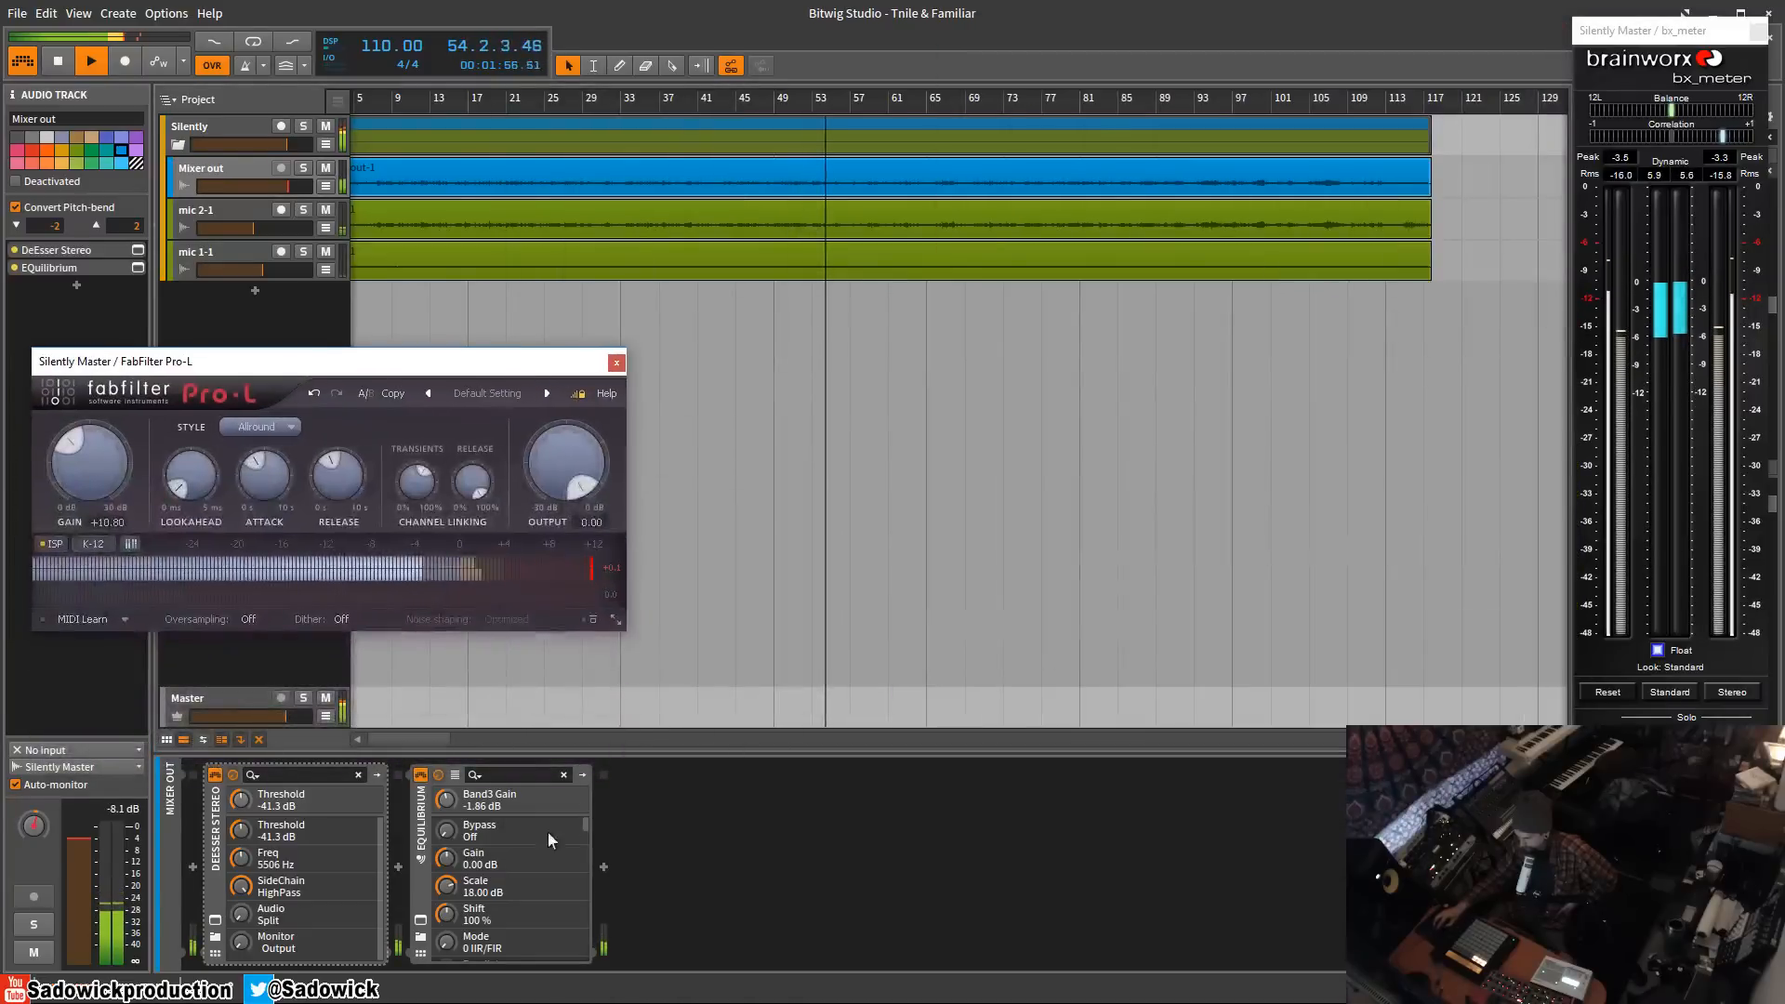
- Review the Master track's device chain, briefly opening its FabFilter Pro-Q 2, and reposition the Pro-L window
click(210, 708)
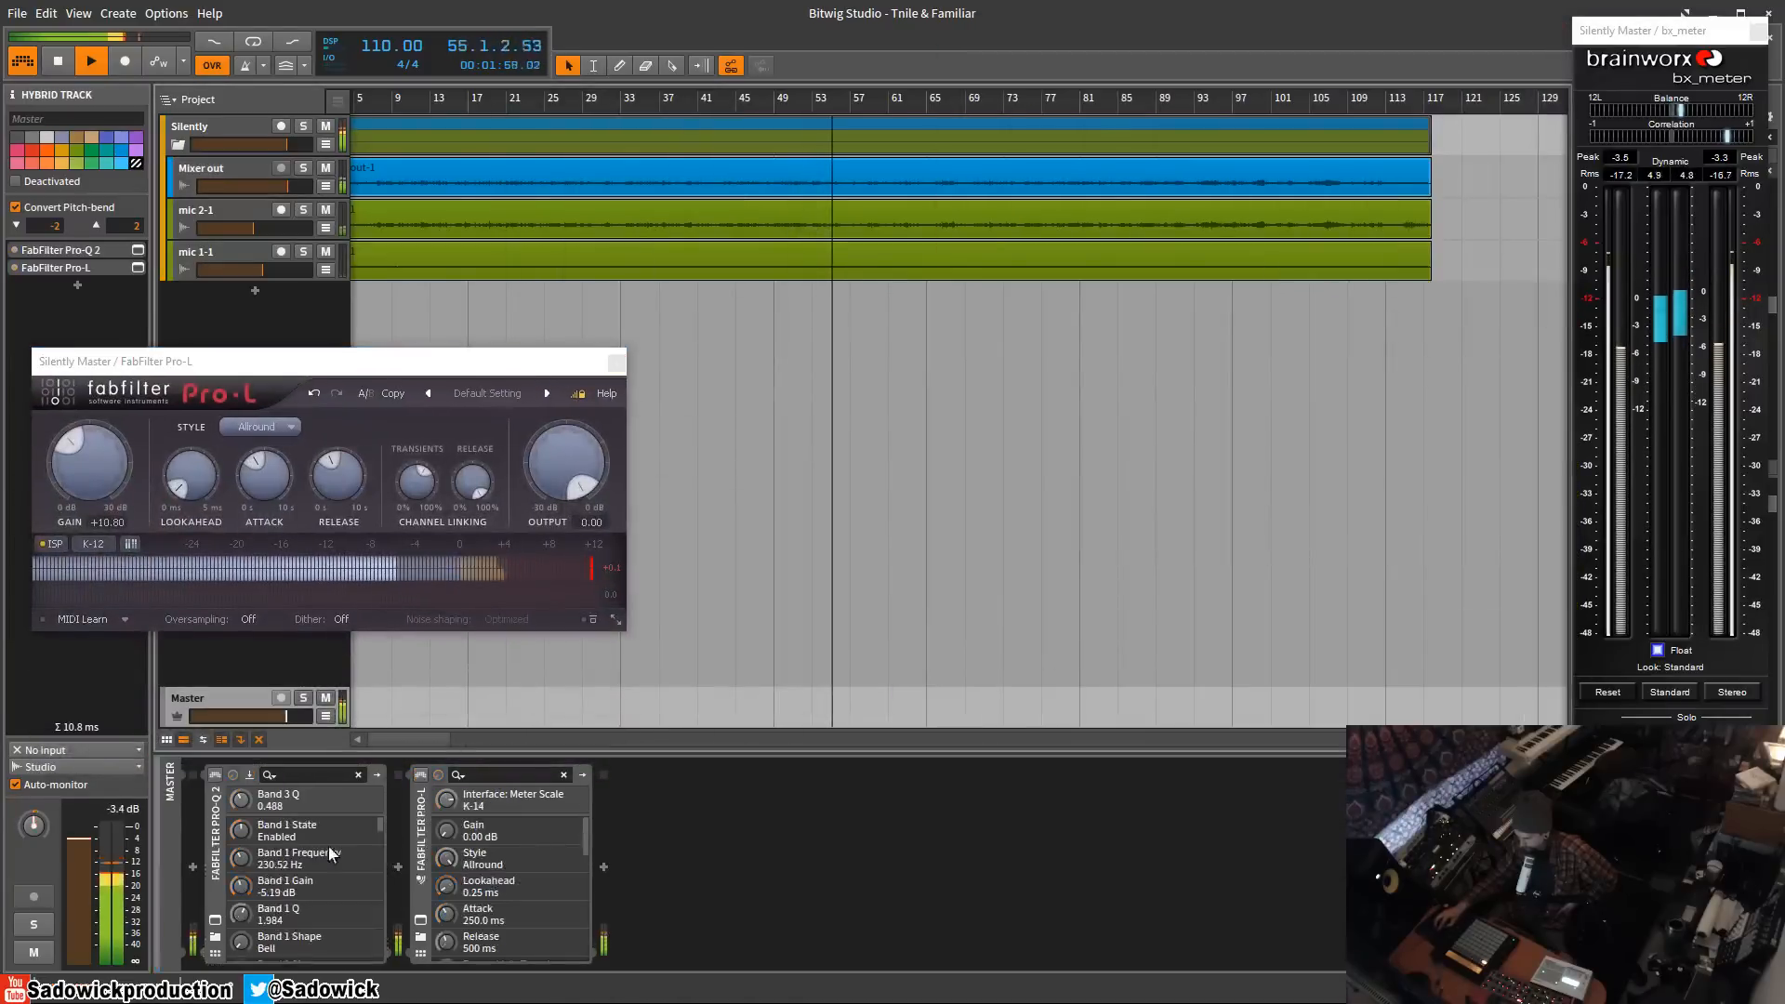
click(215, 922)
click(215, 922)
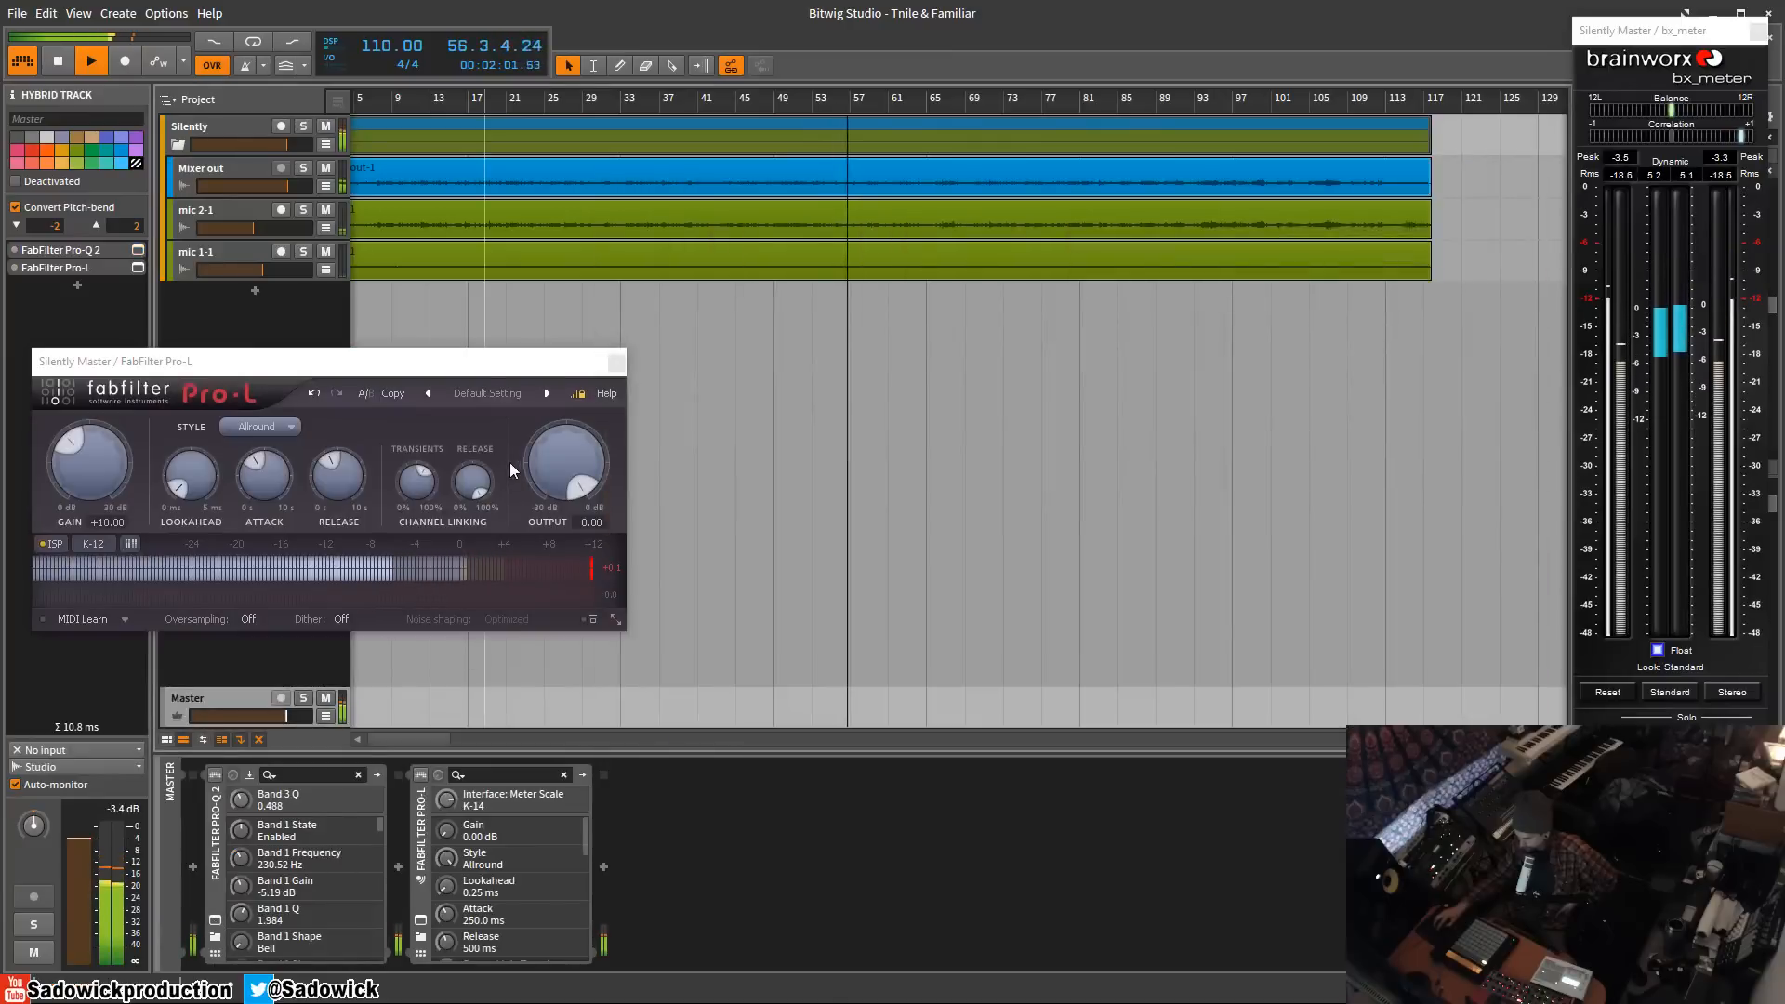
drag(523, 370, 660, 379)
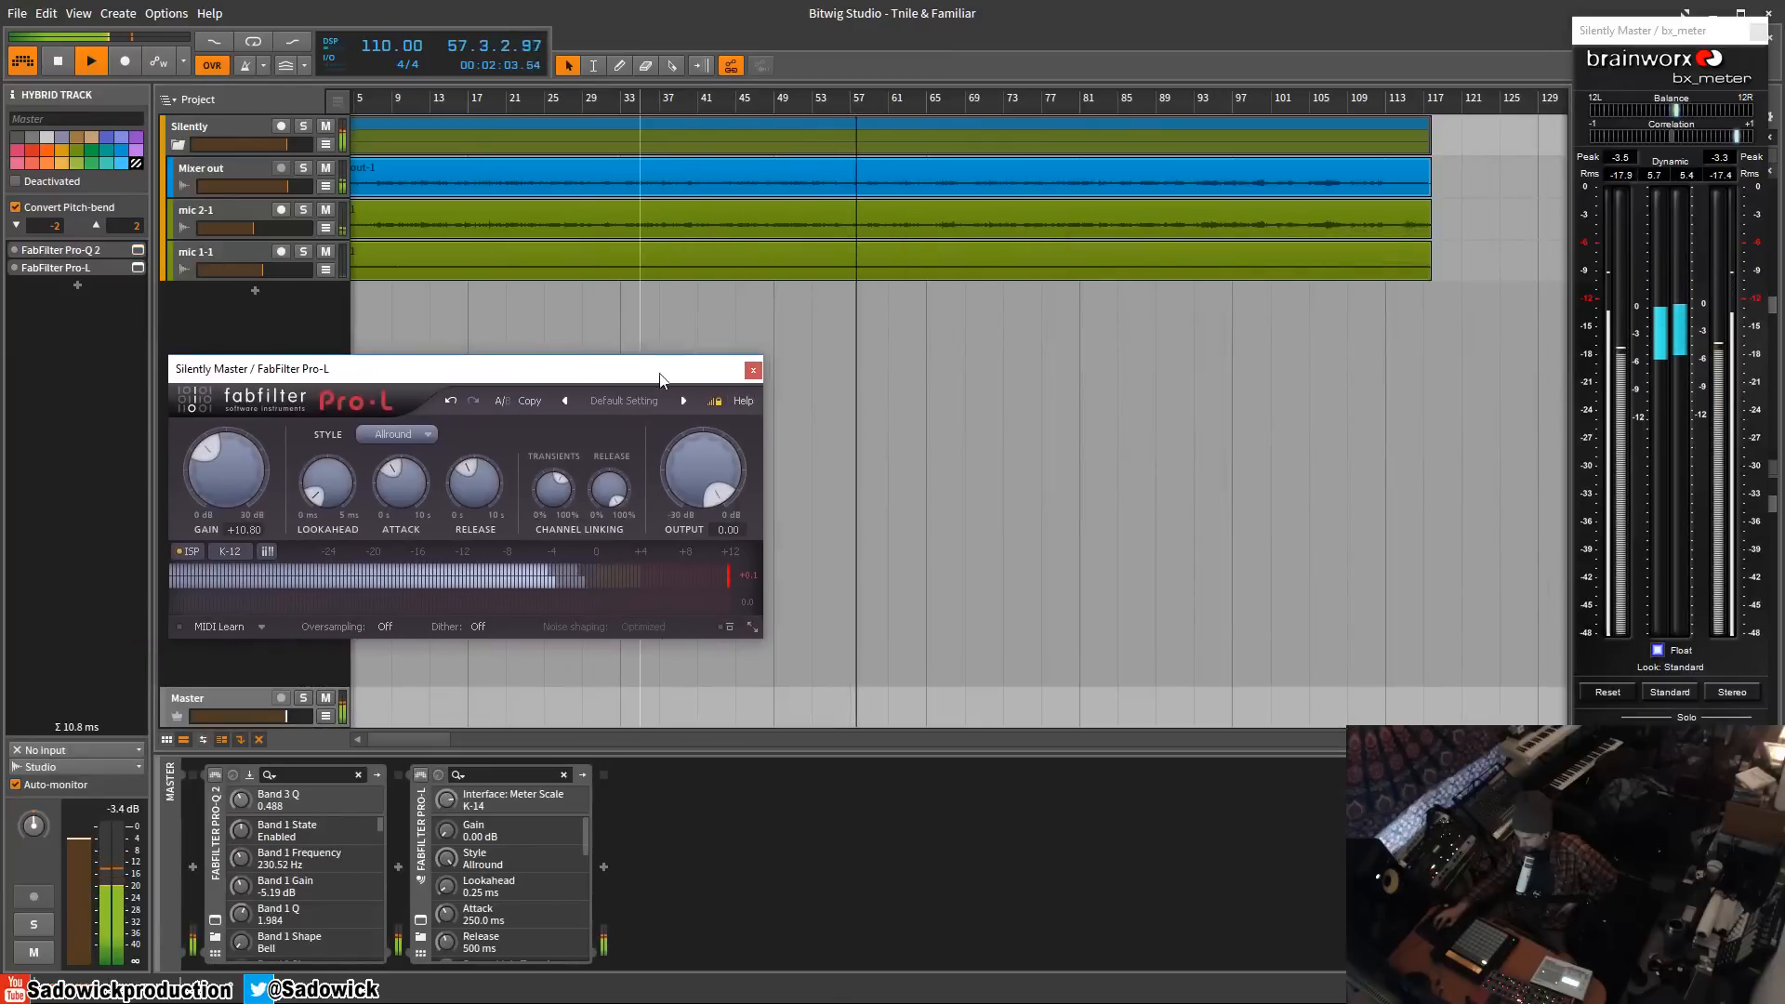
- Select the Silently group, close bx_meter to uncover the device browser, and clear the browser's search text
click(241, 130)
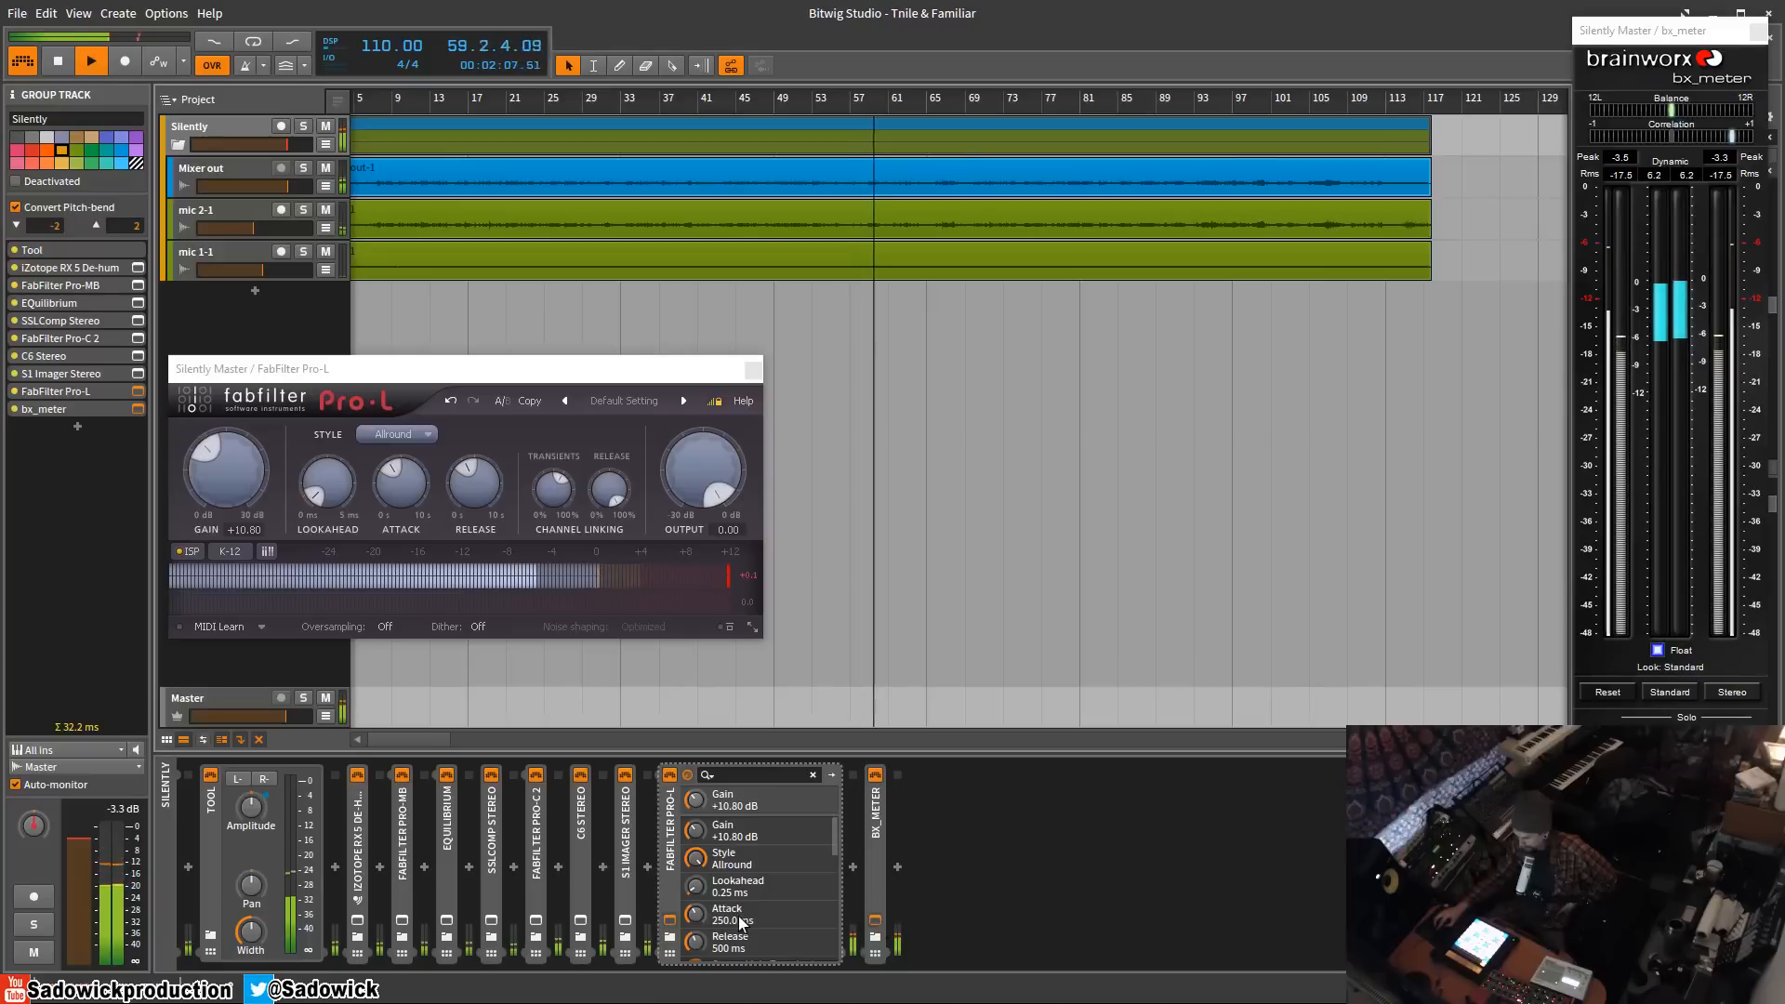
click(1758, 34)
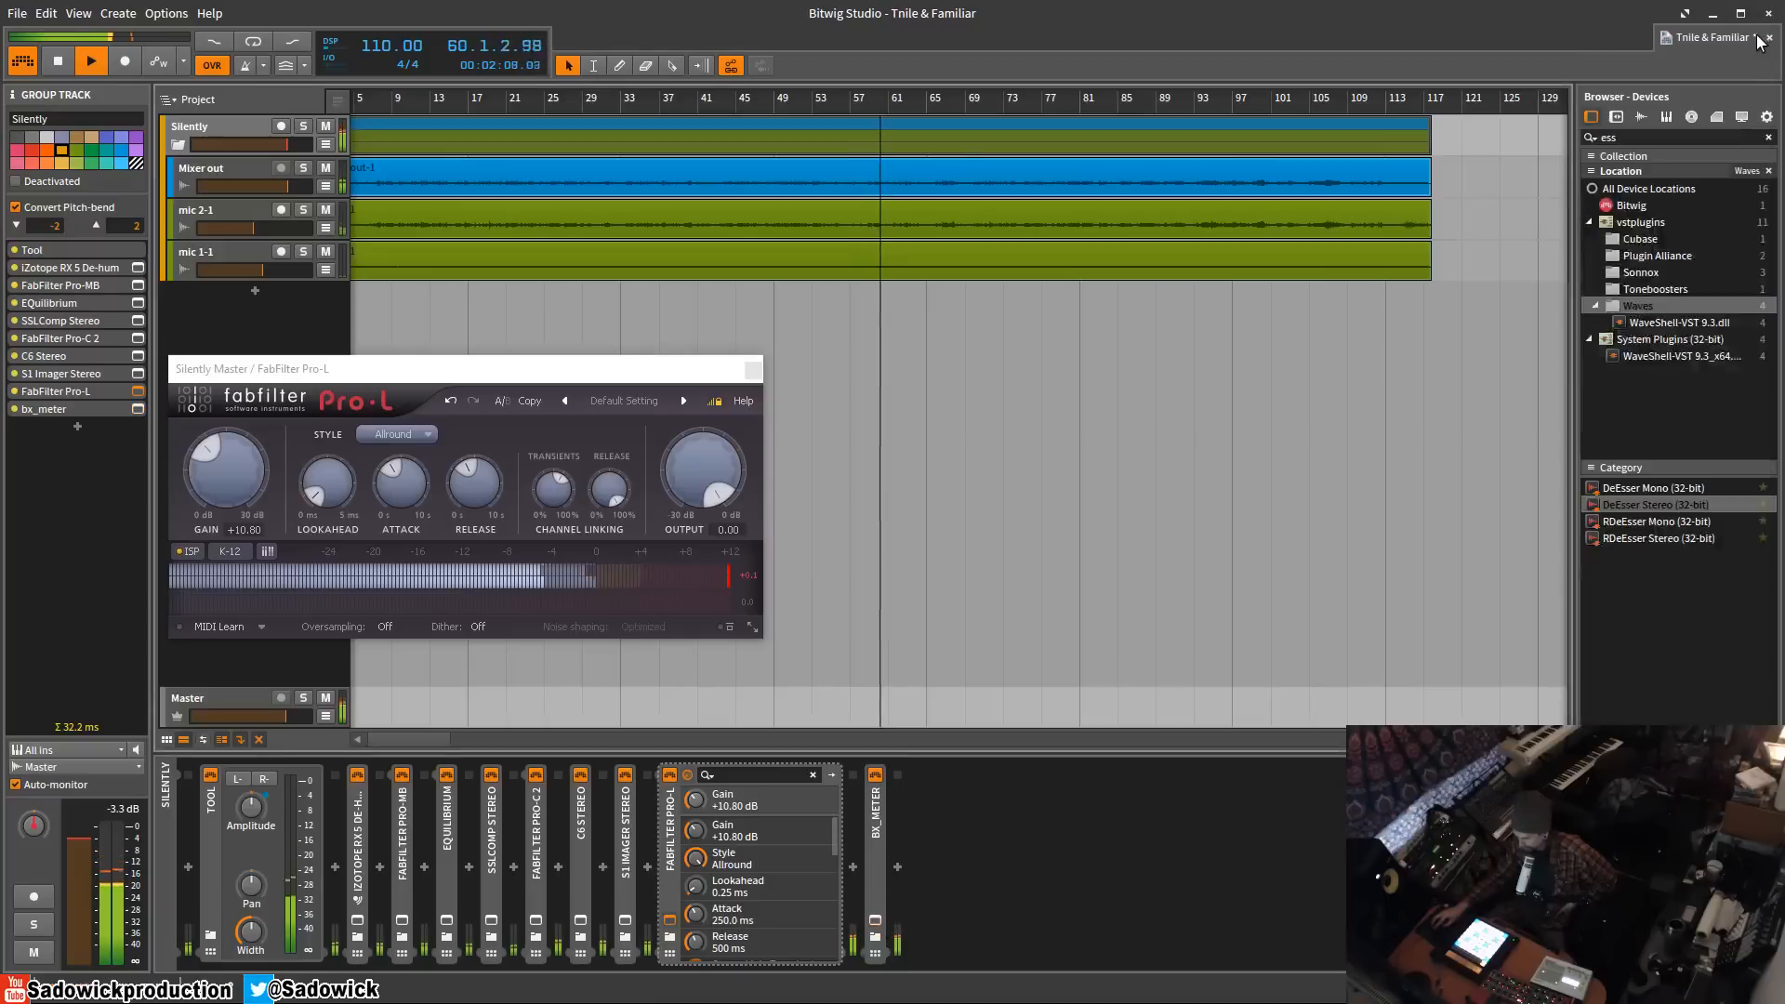
click(1769, 137)
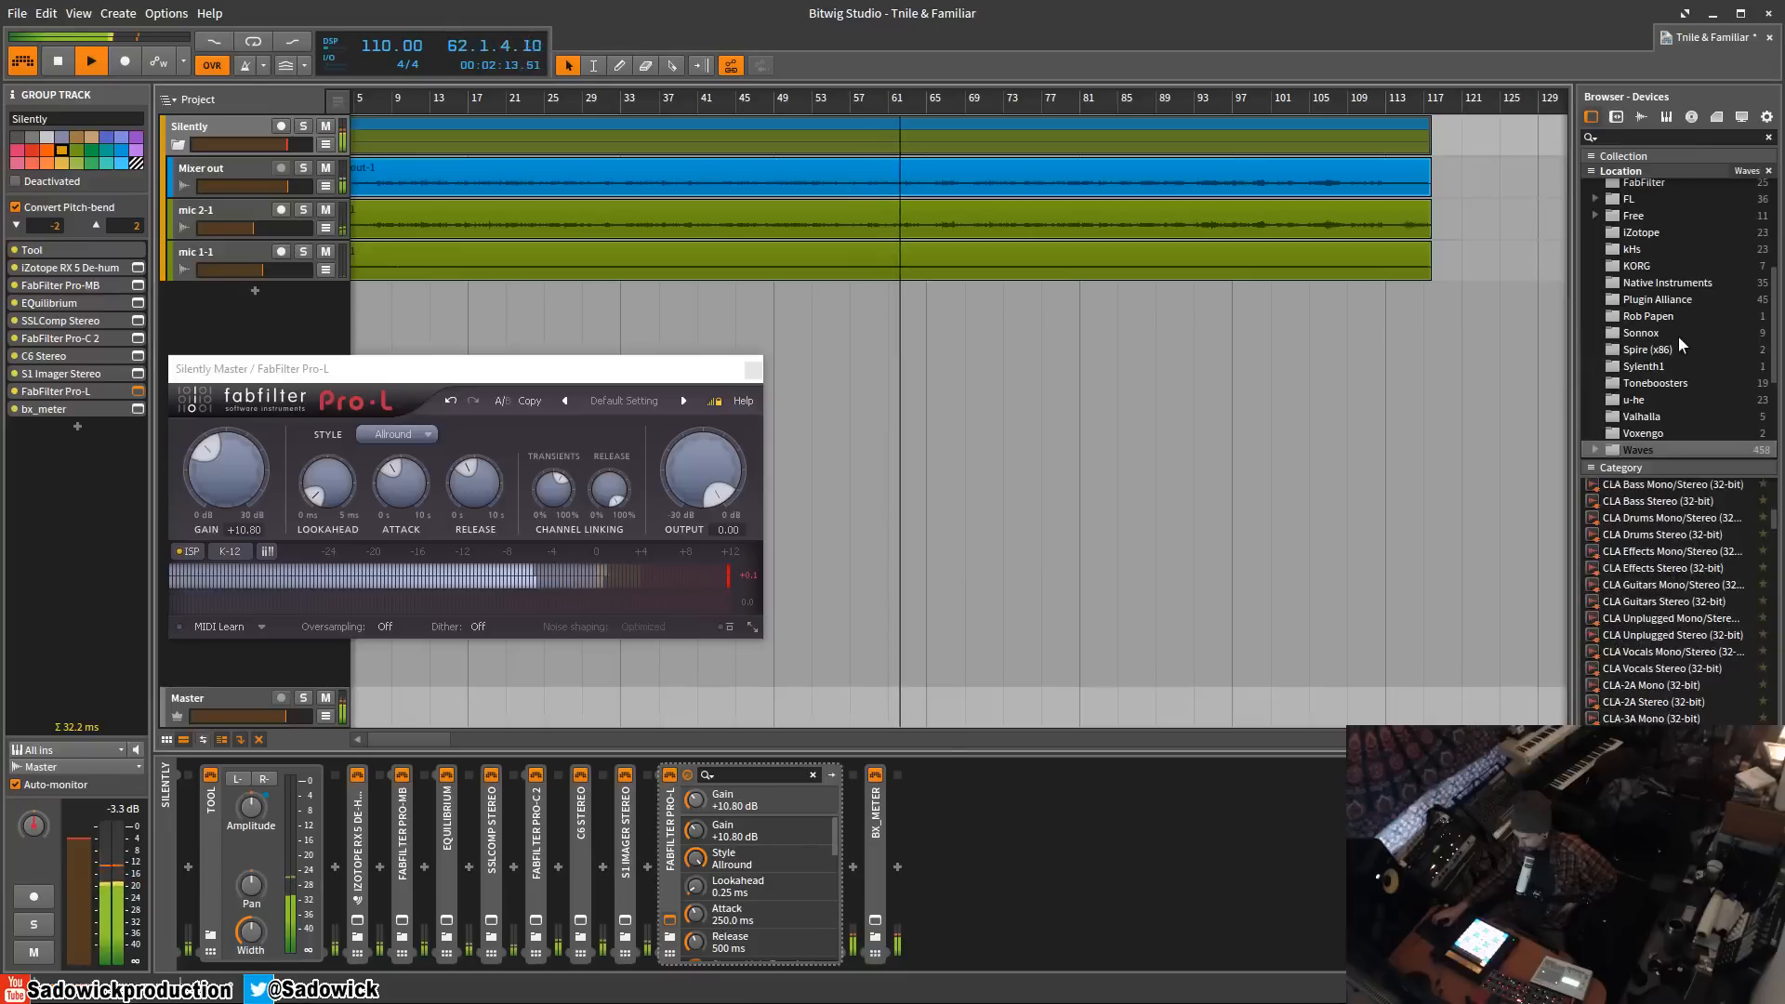
- Browse the Plugin Alliance and Toneboosters plugin folders in the device browser
scroll(1632, 251, up, 1)
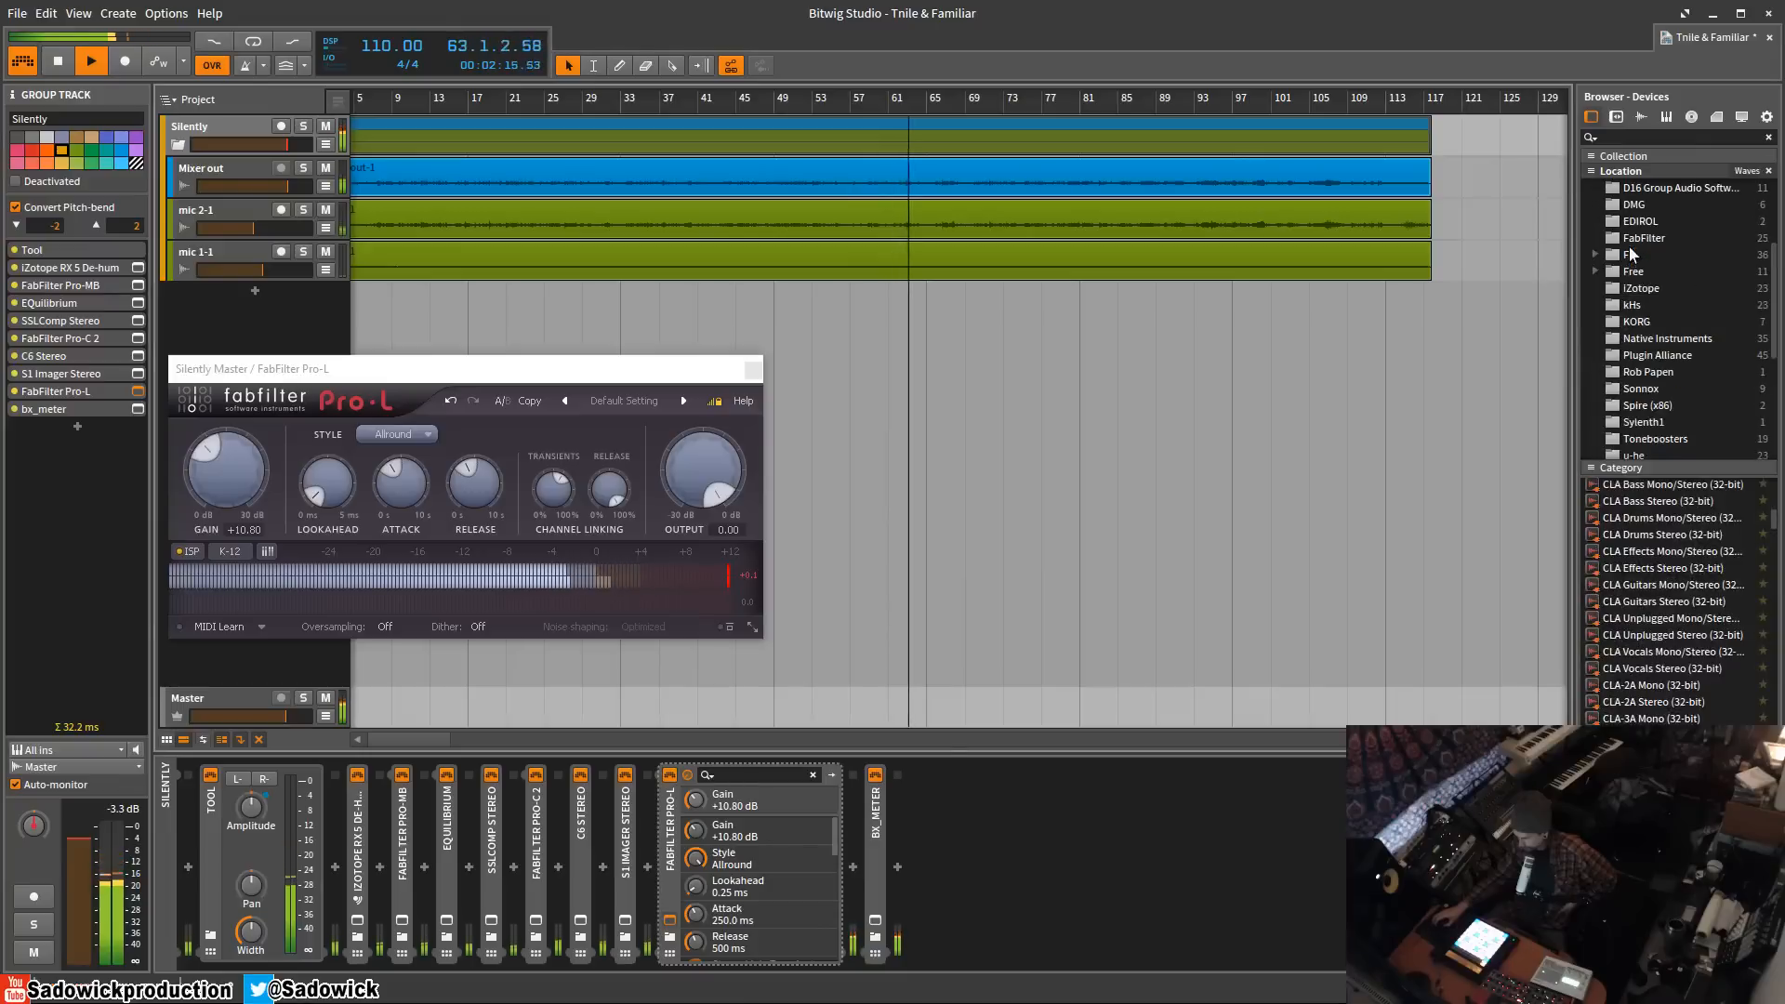
click(1658, 355)
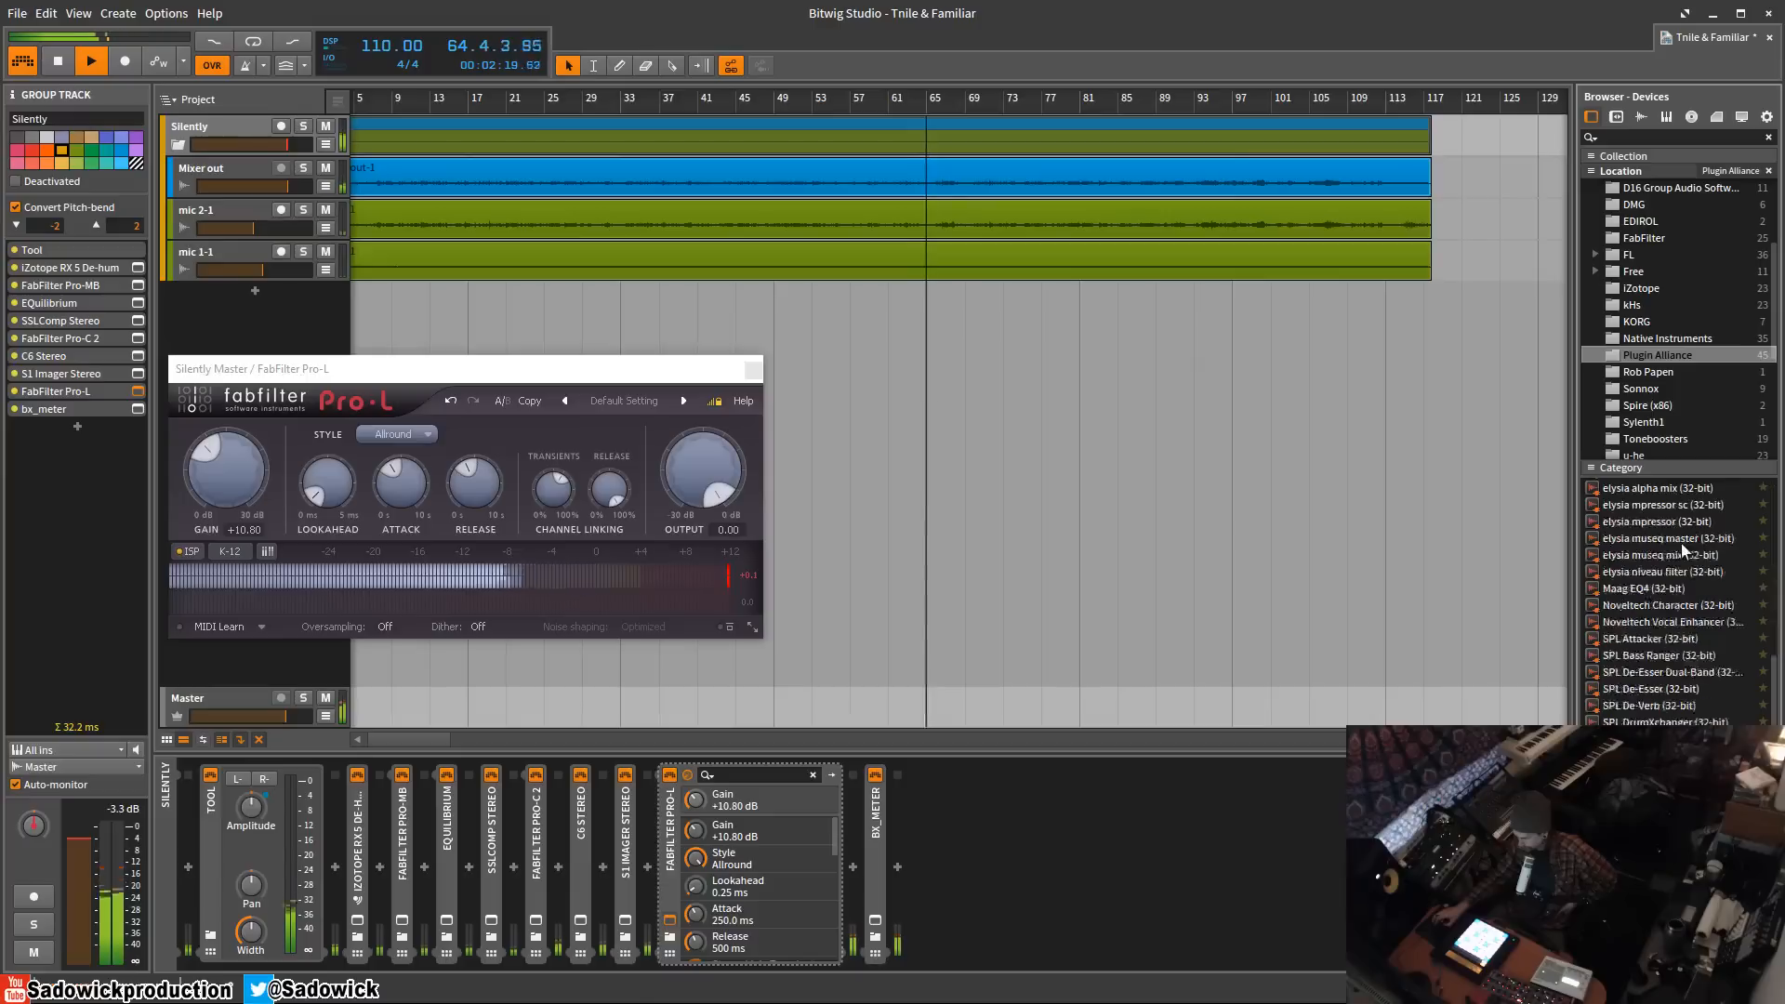
scroll(1687, 556, down, 8)
scroll(1720, 613, up, 5)
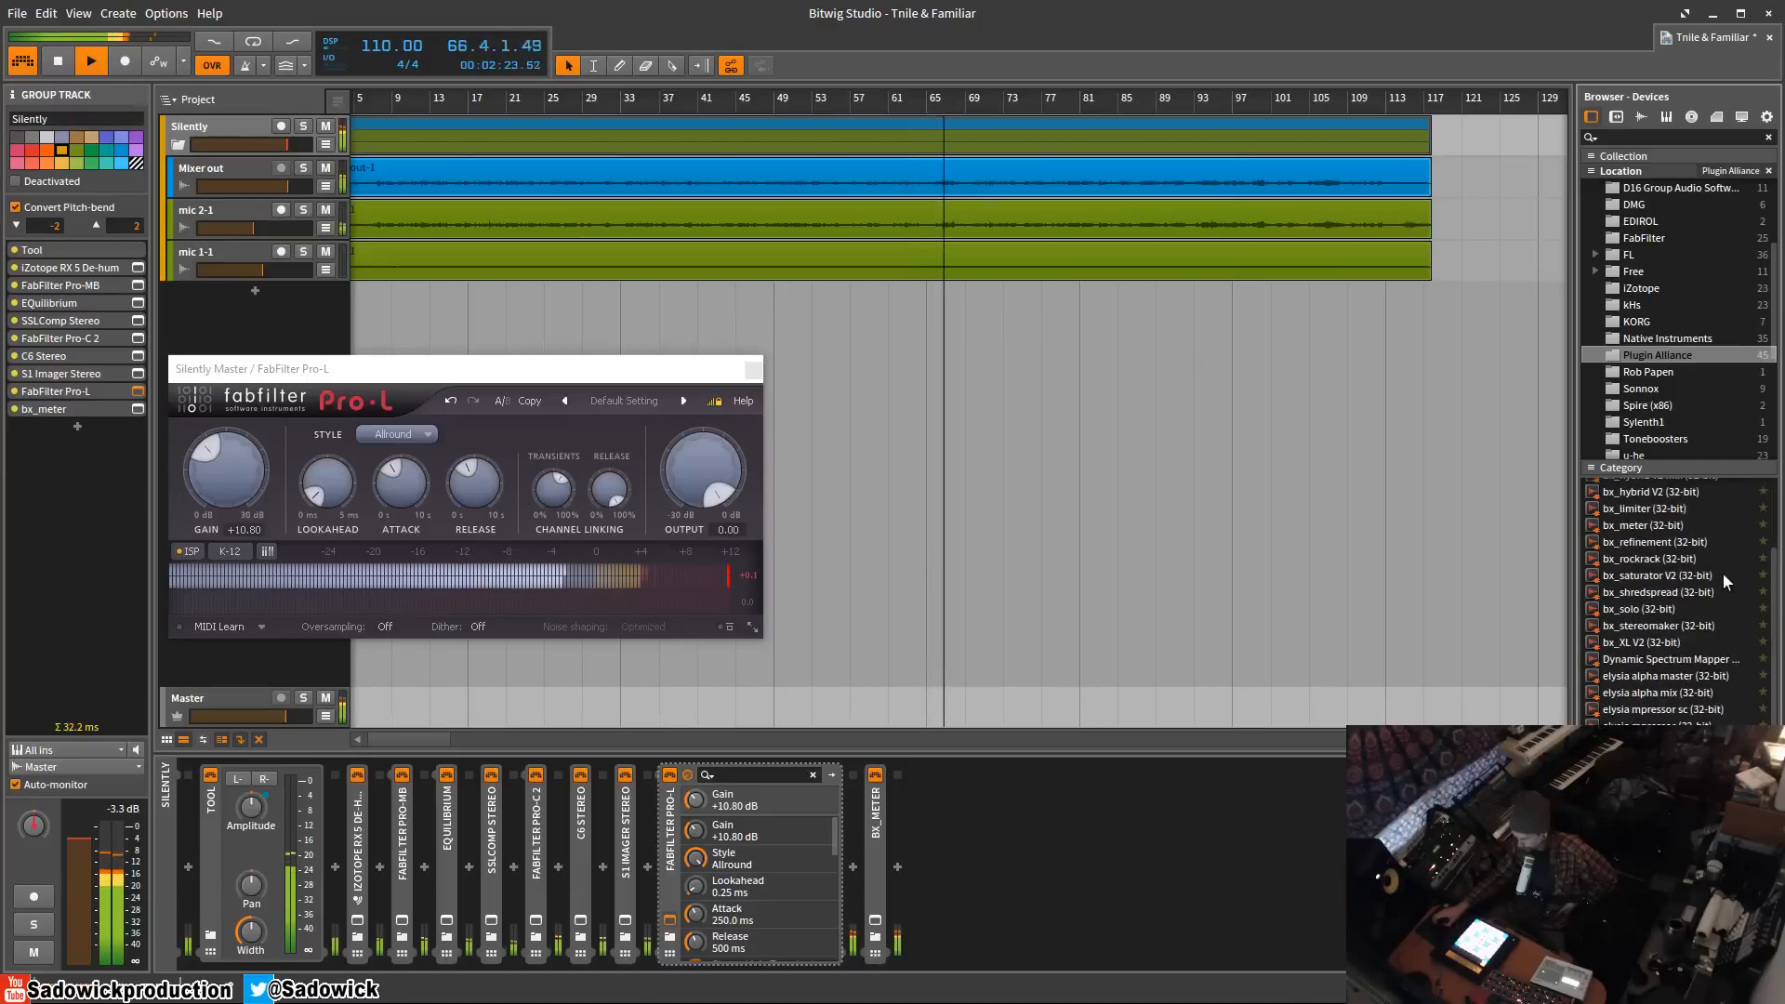
scroll(1722, 572, up, 3)
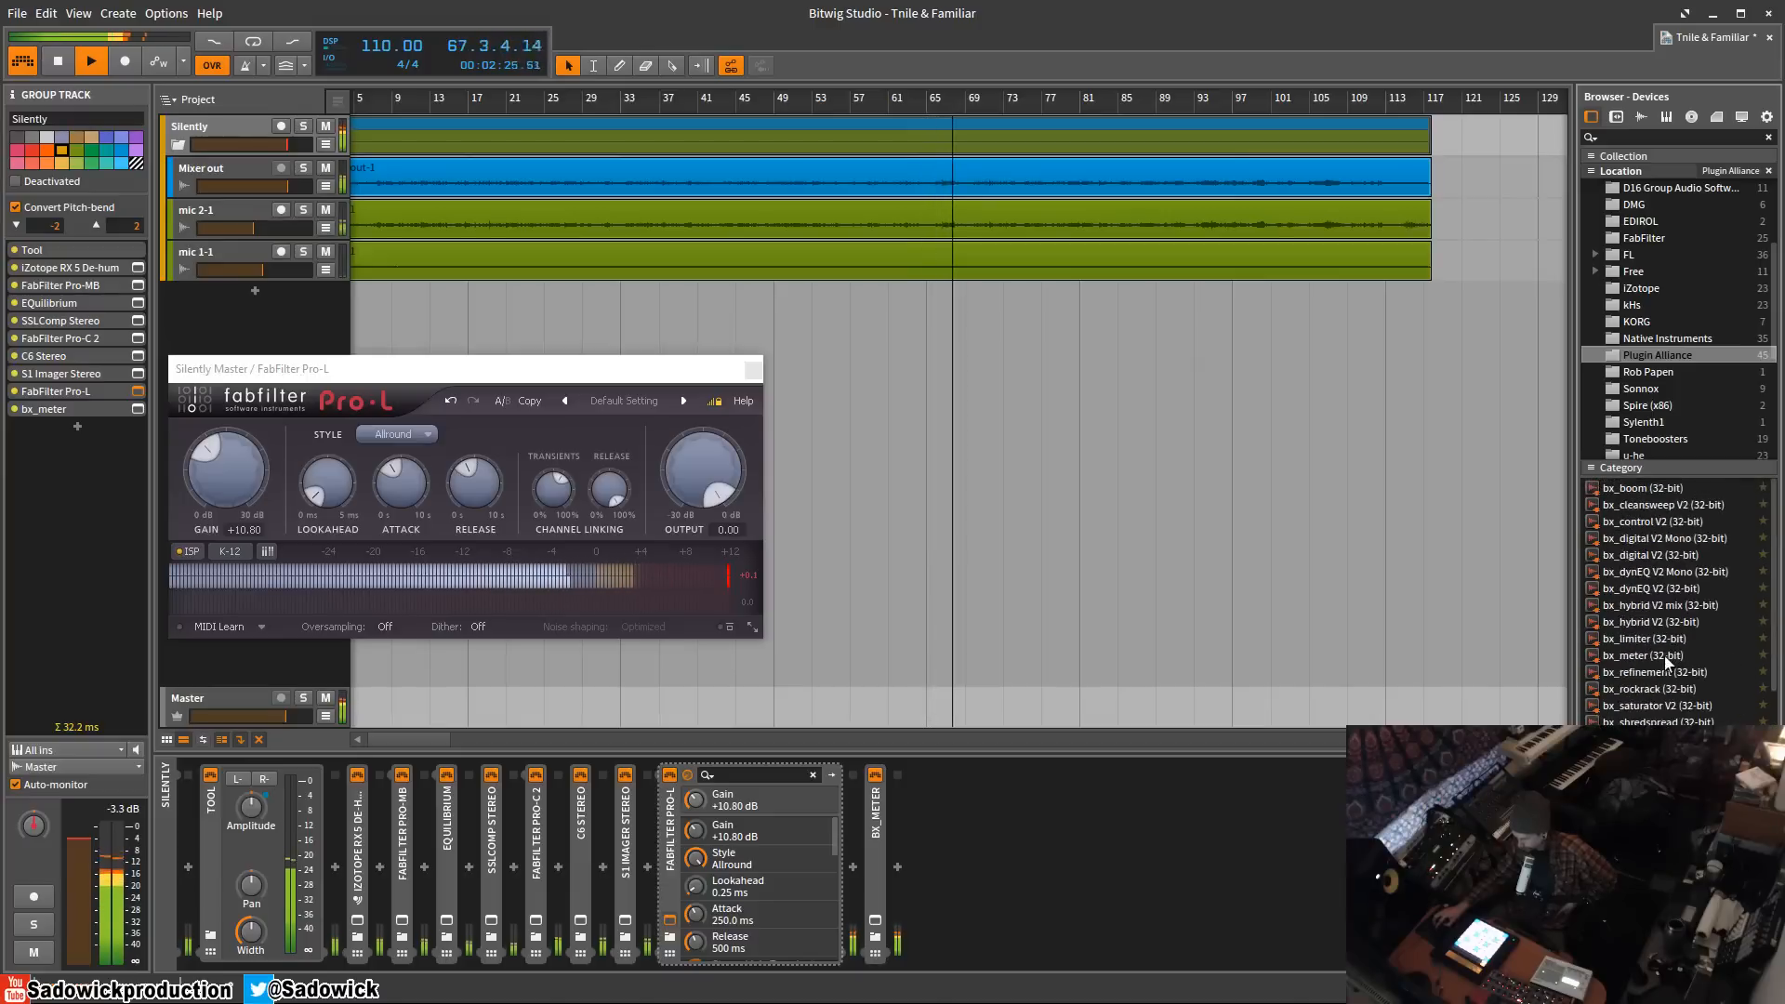
scroll(1679, 433, down, 3)
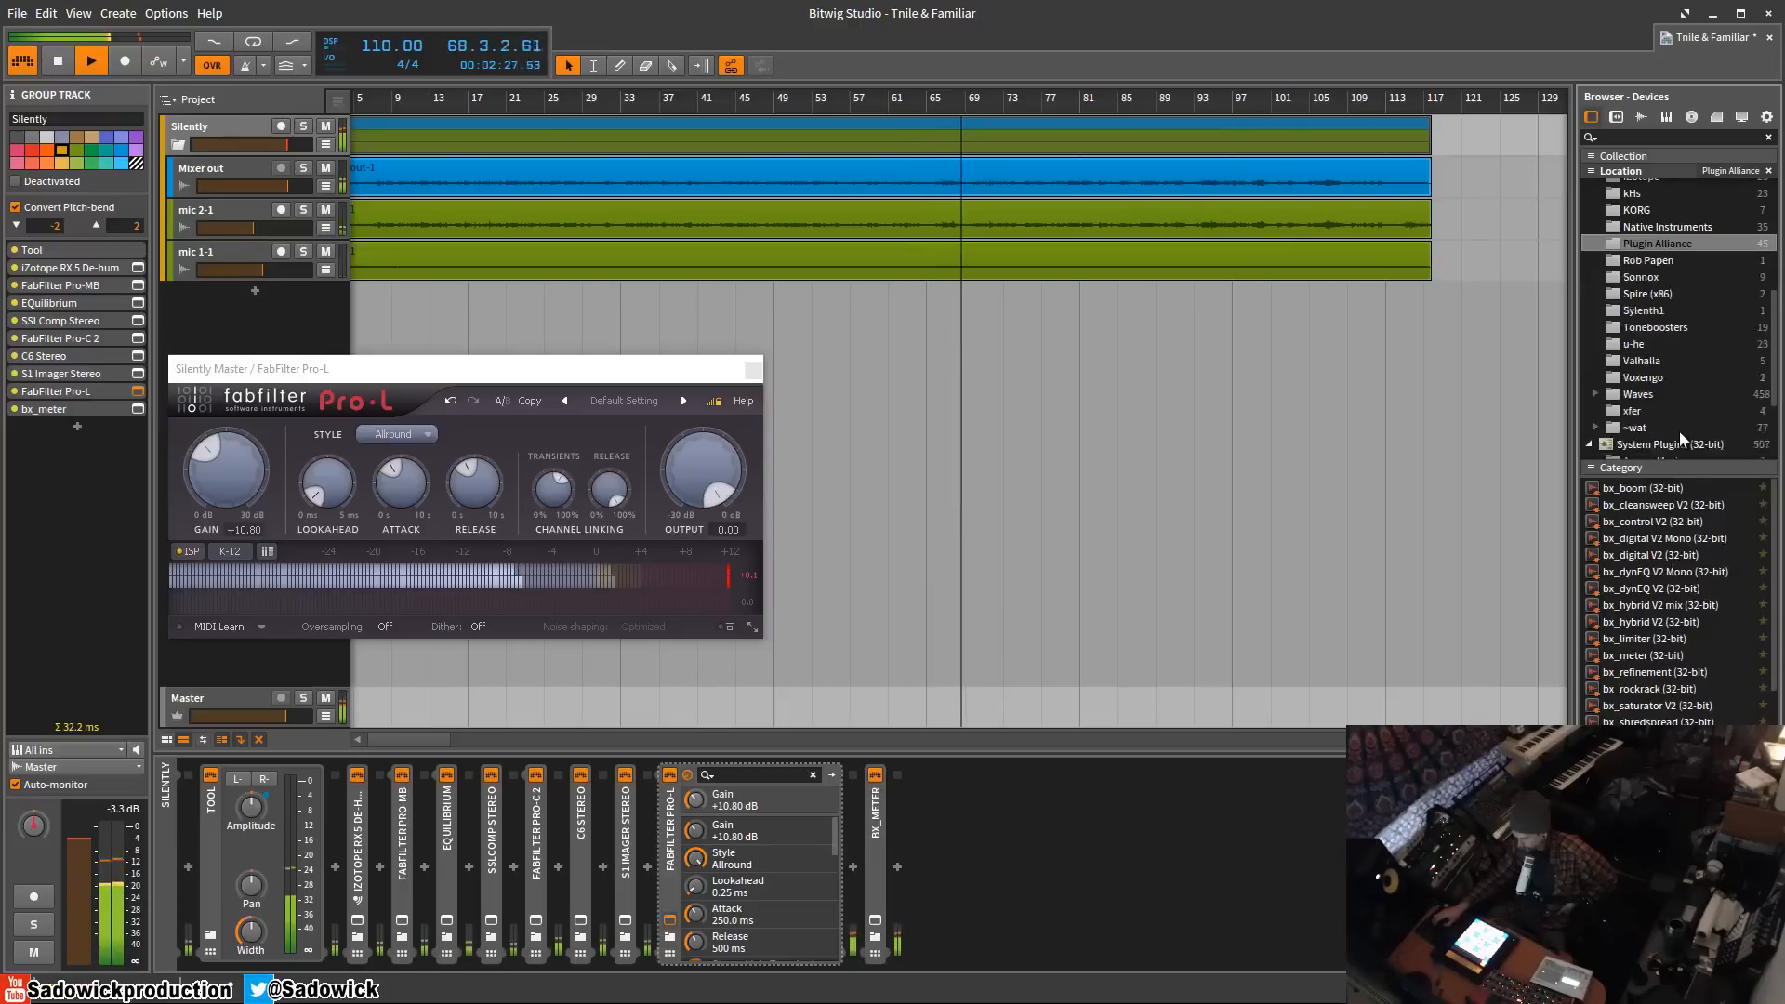
click(1649, 328)
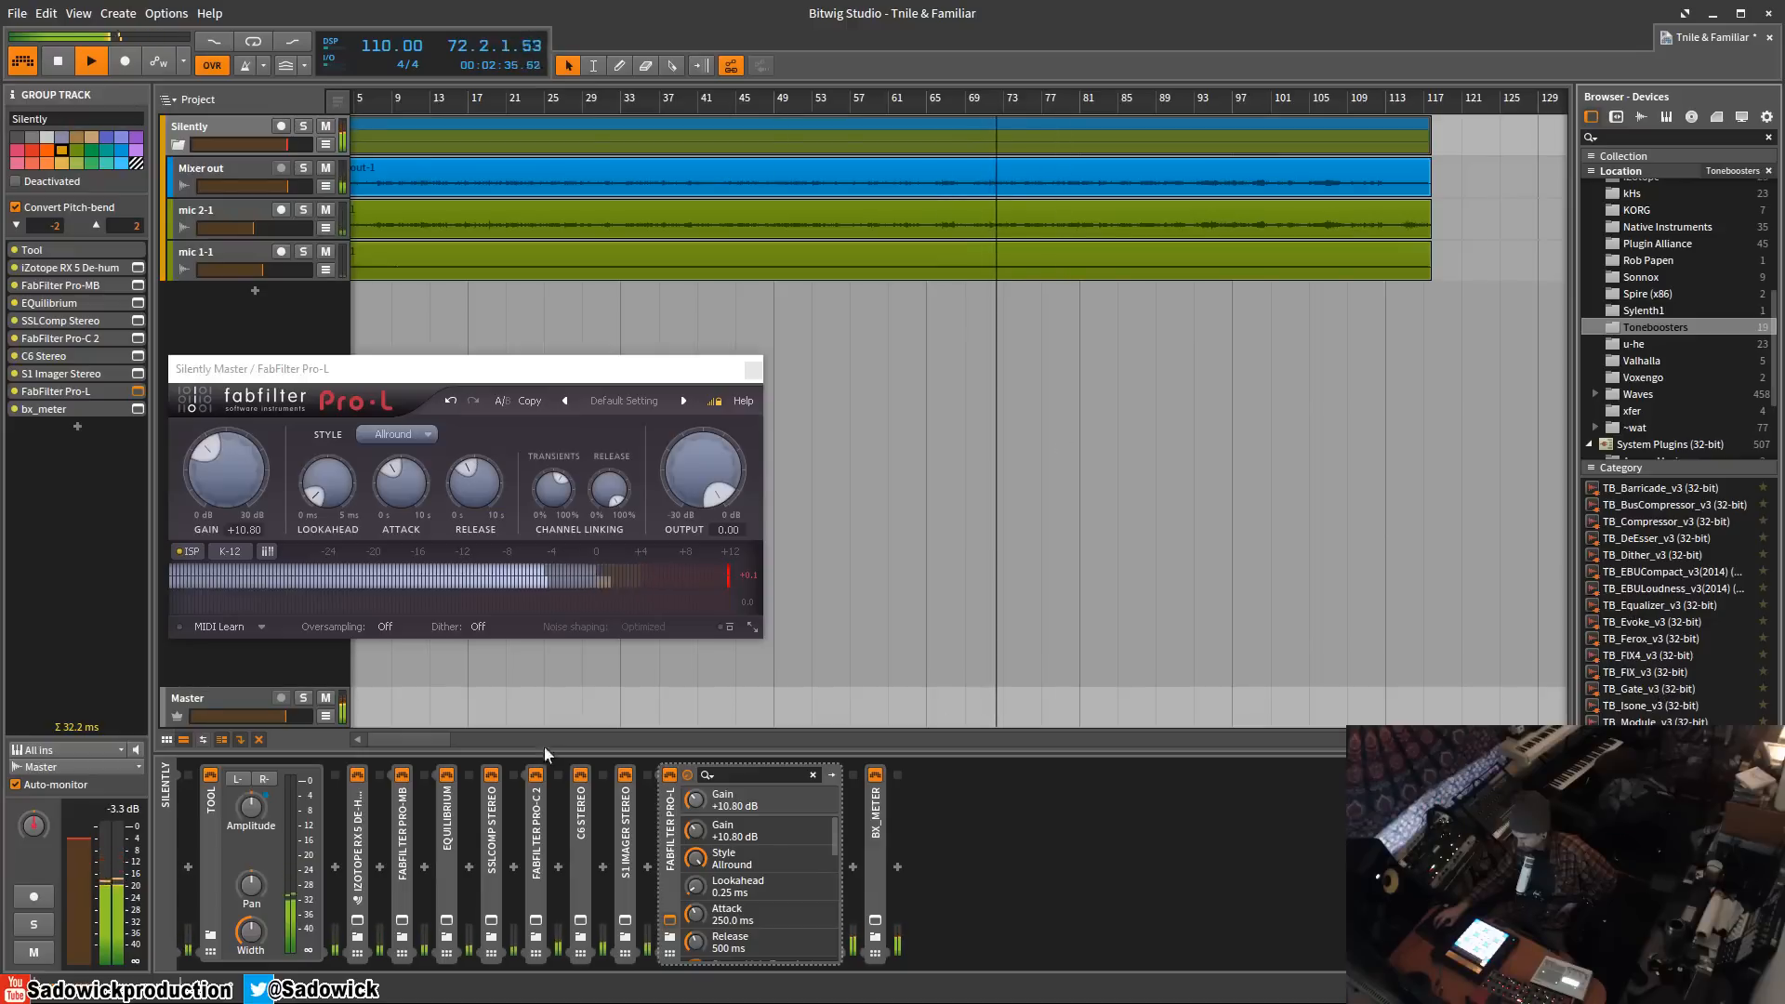
- Filter the device browser to FabFilter and add Pro-Q 2 after bx_meter at the end of the Silently chain
click(631, 830)
click(667, 834)
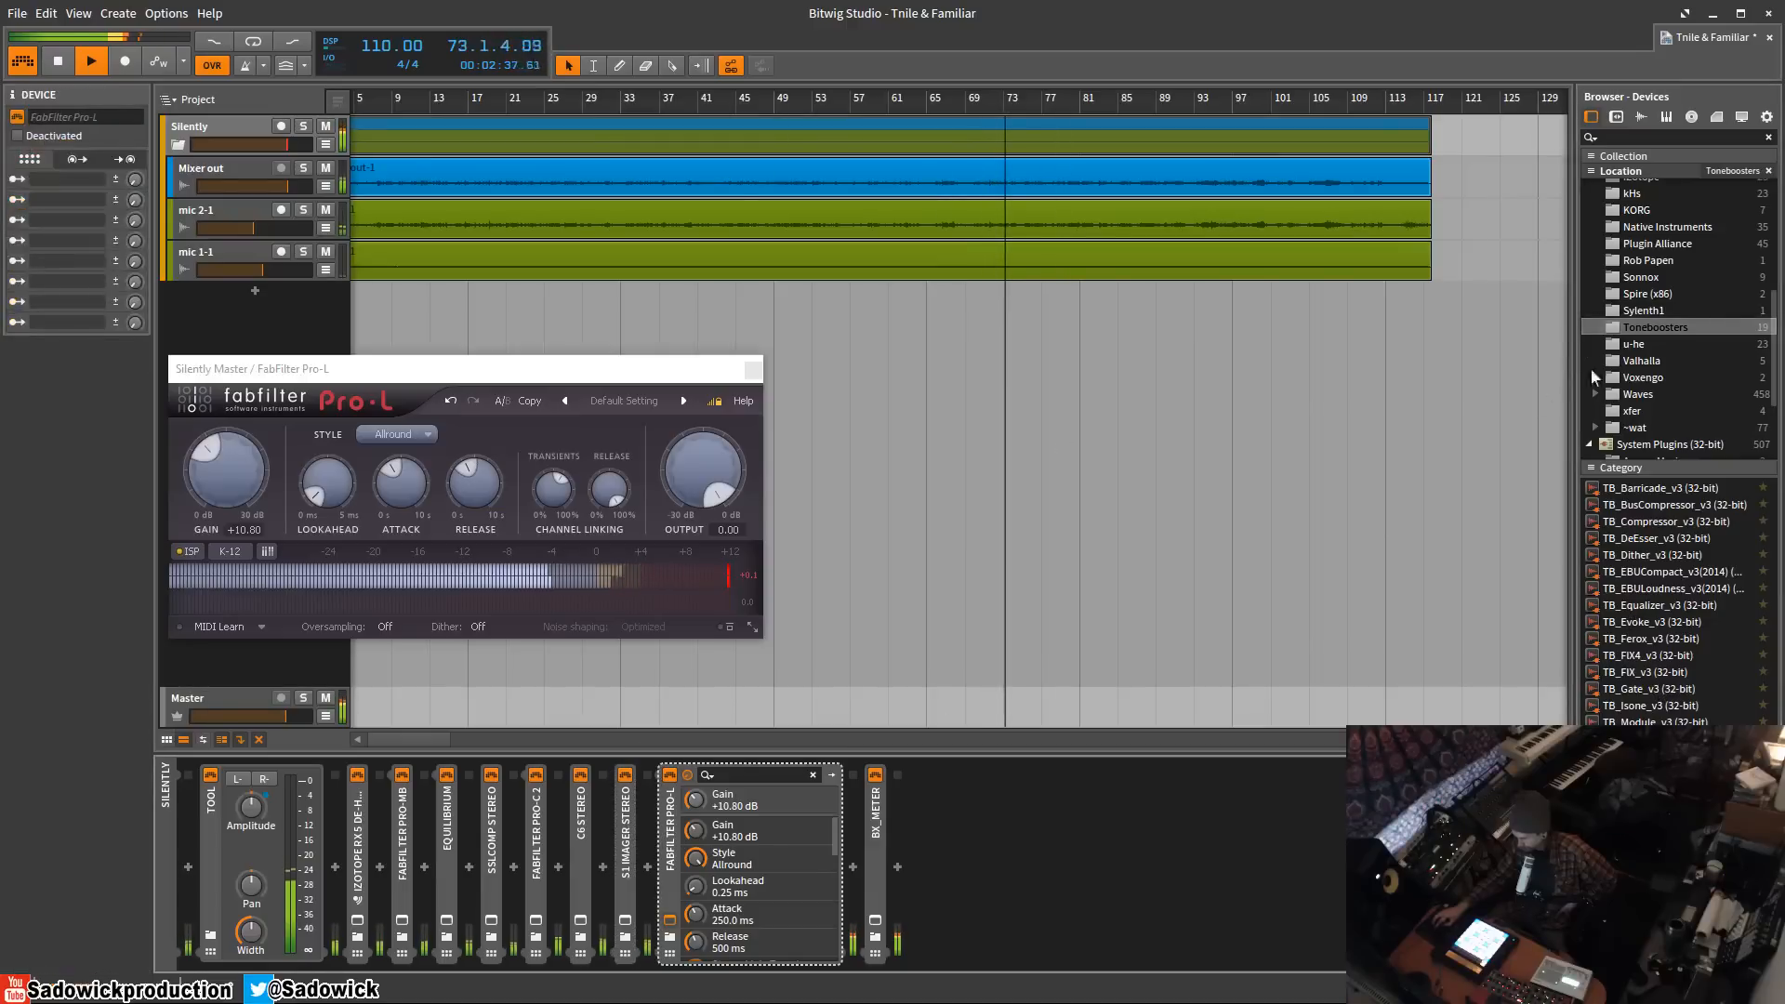
scroll(1716, 311, up, 5)
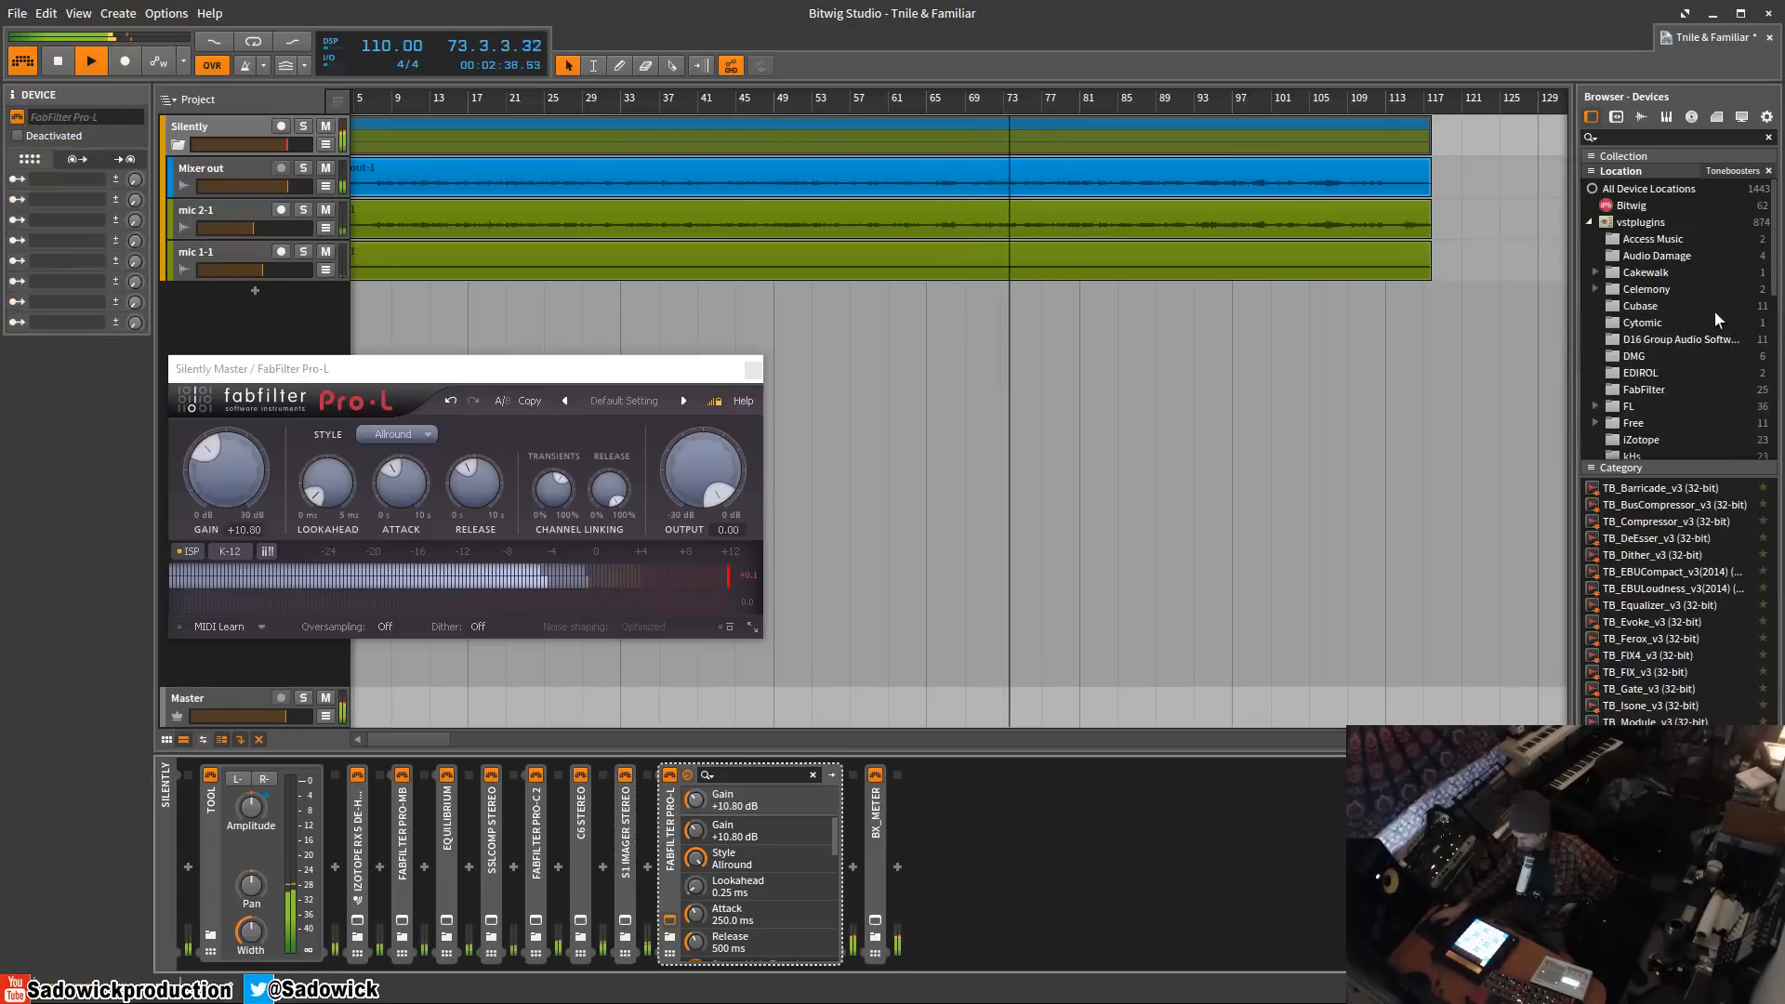
click(1638, 389)
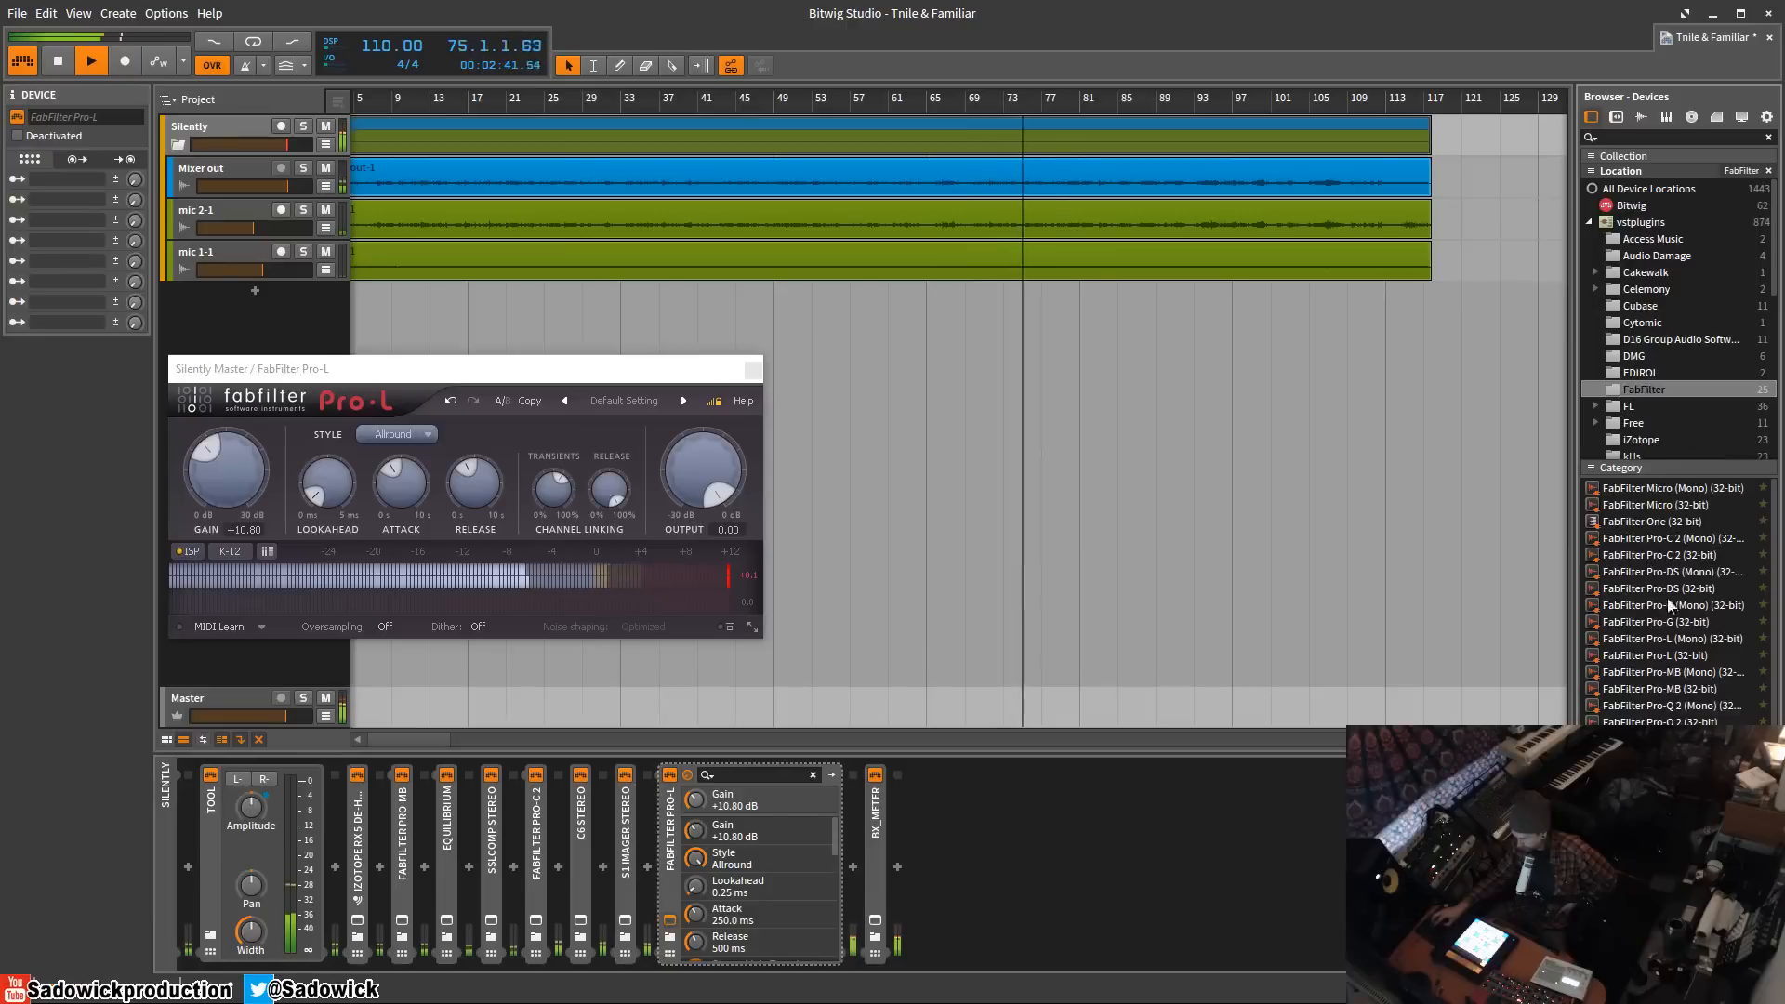
drag(1200, 817, 1202, 815)
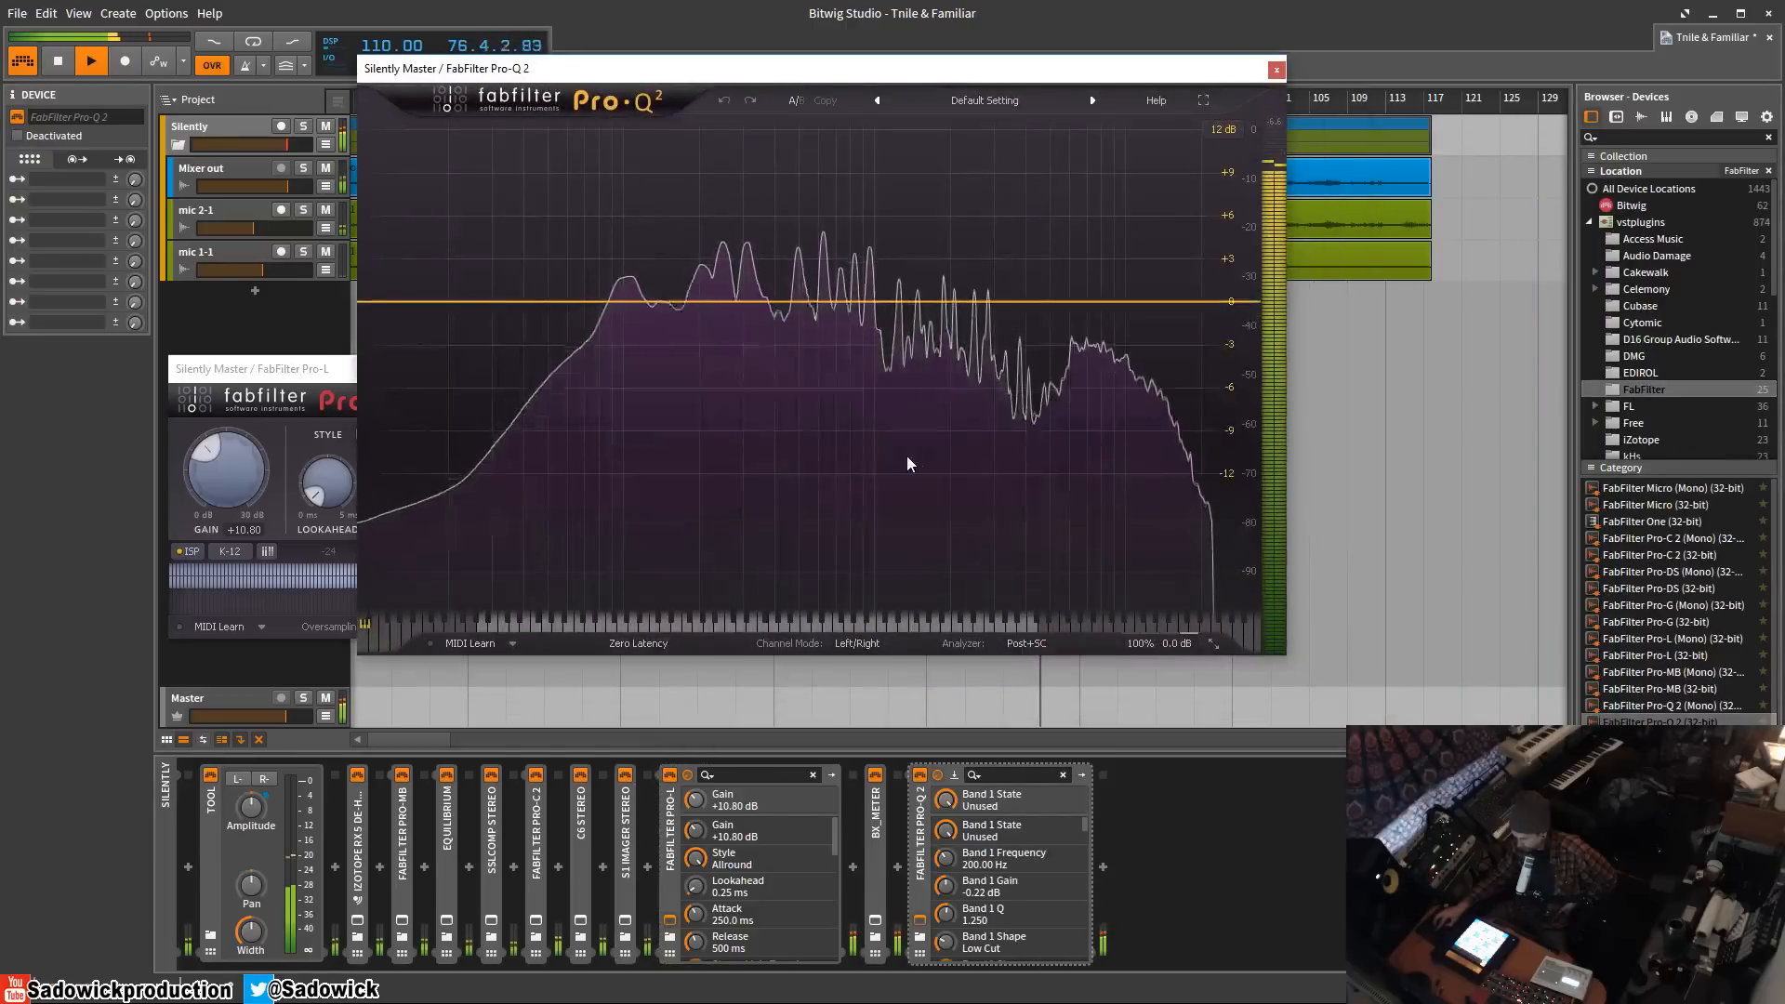
- Check the Pro-Q 2 interface size options and expand the plugin to full screen
click(1212, 644)
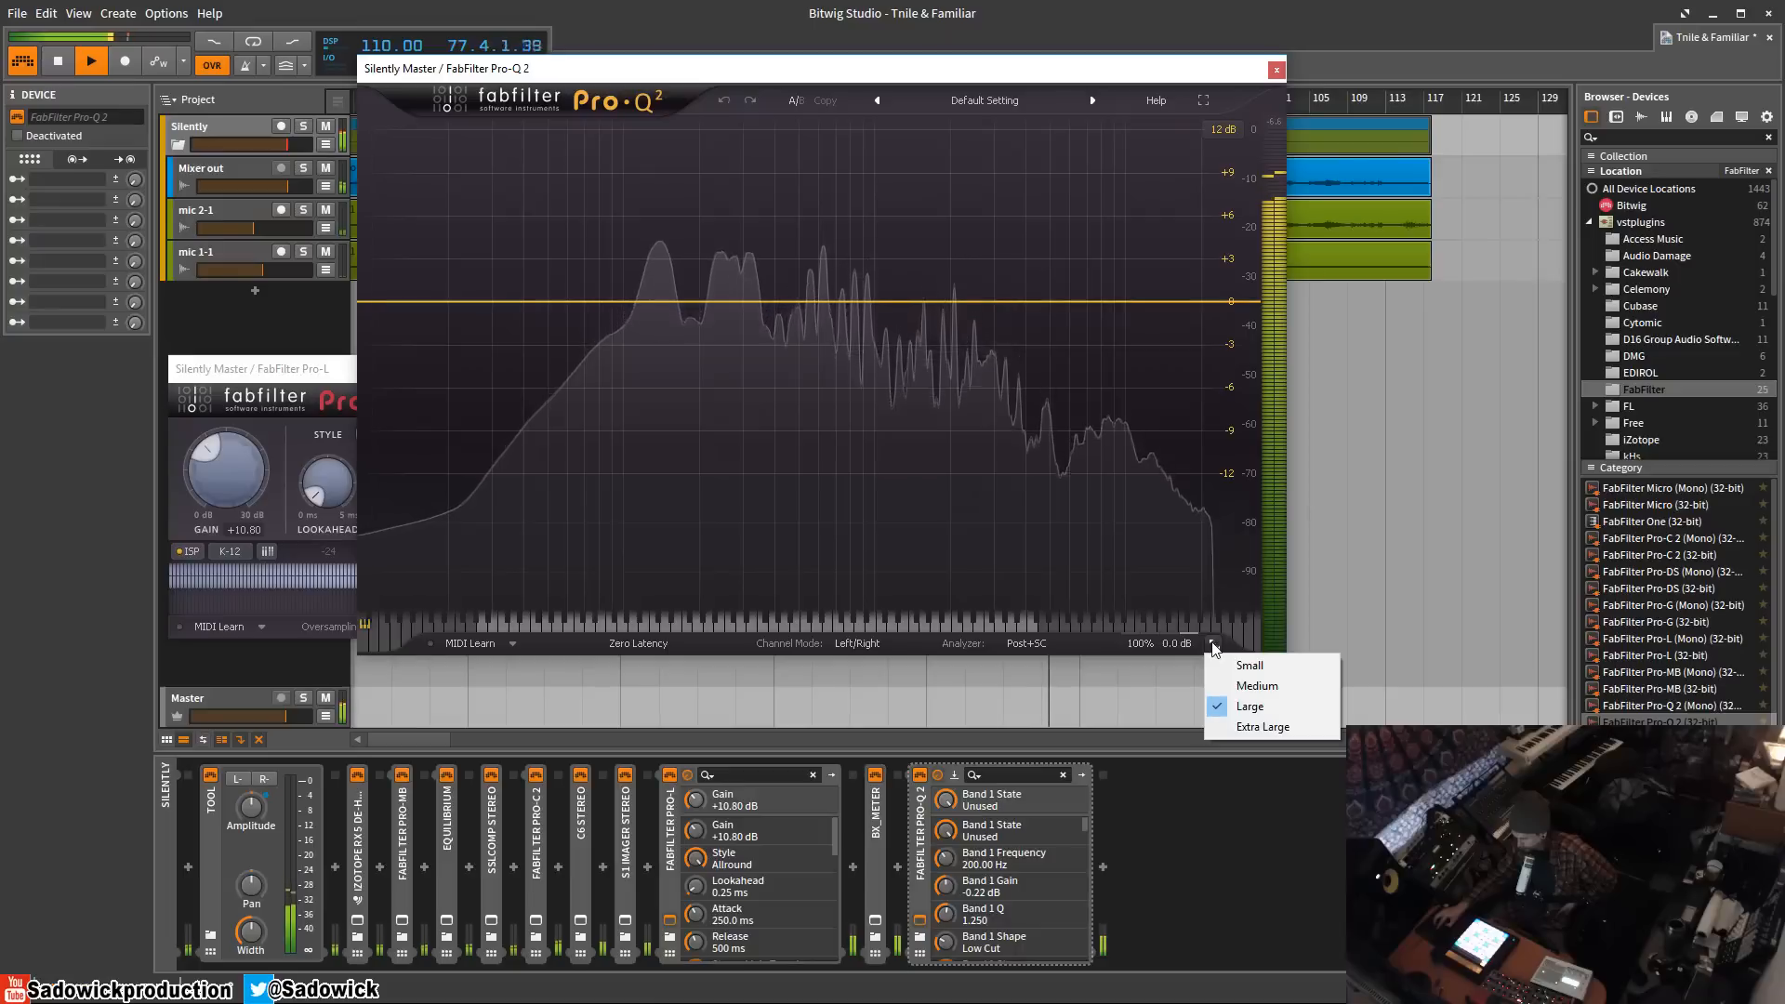
click(1212, 644)
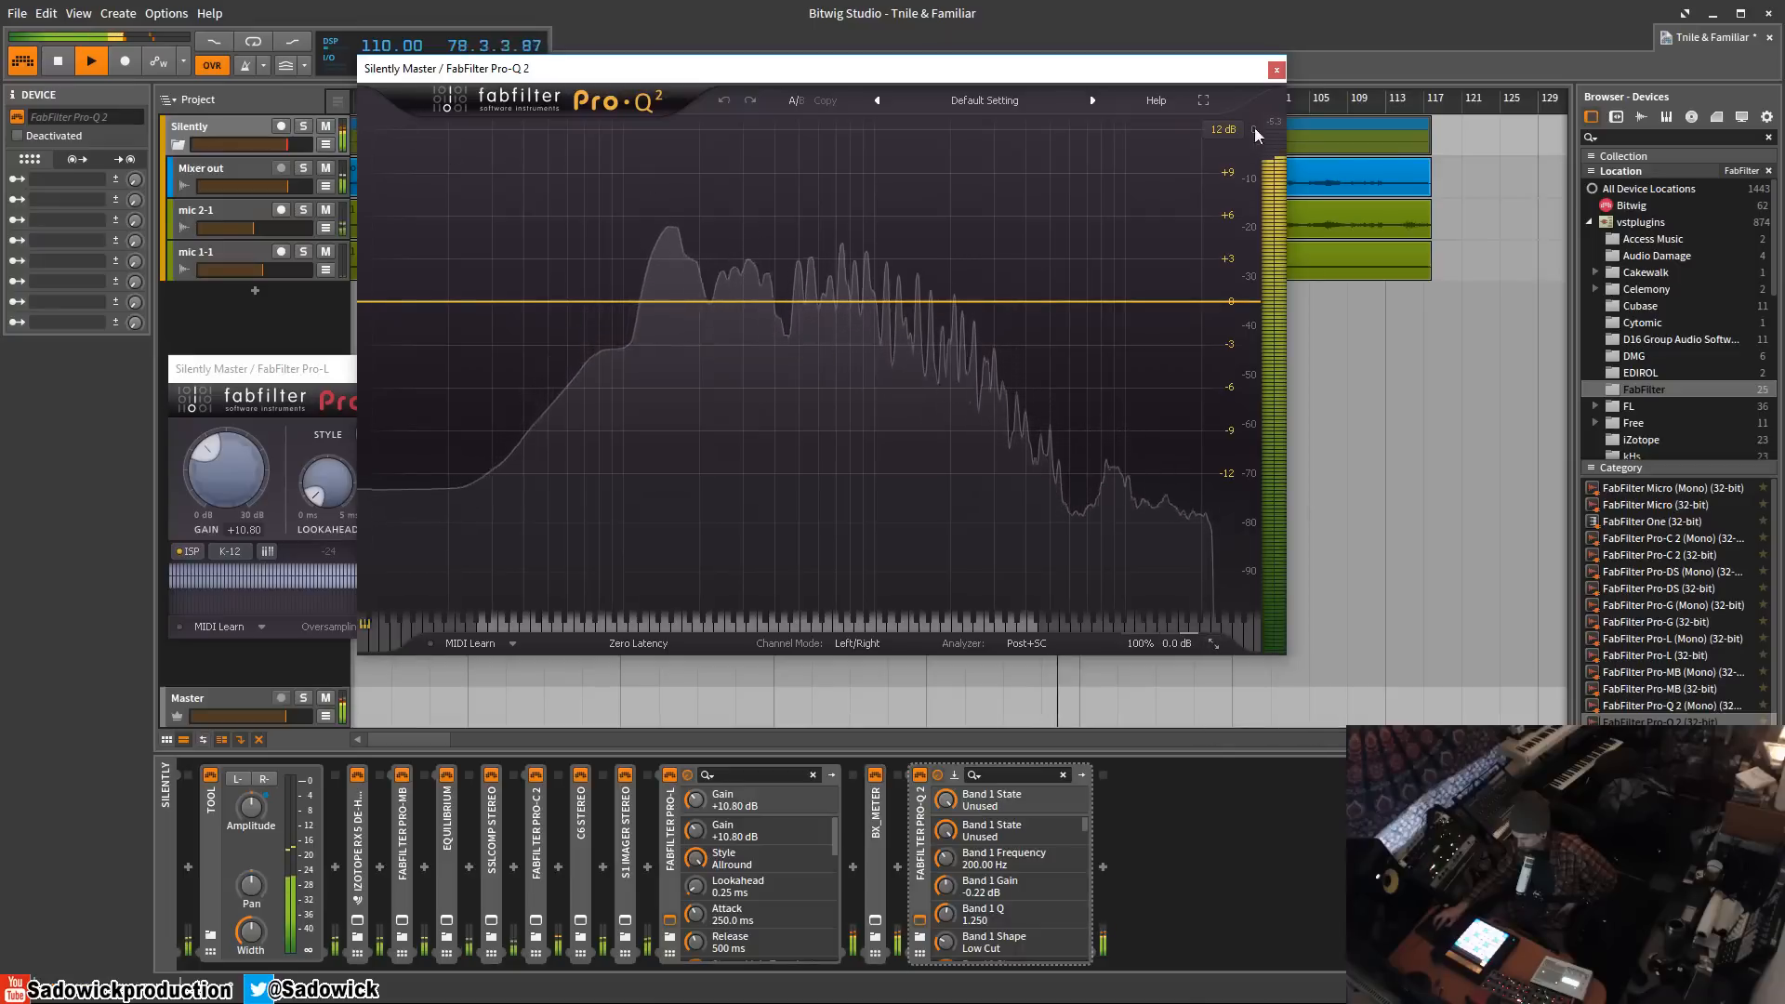
click(1204, 100)
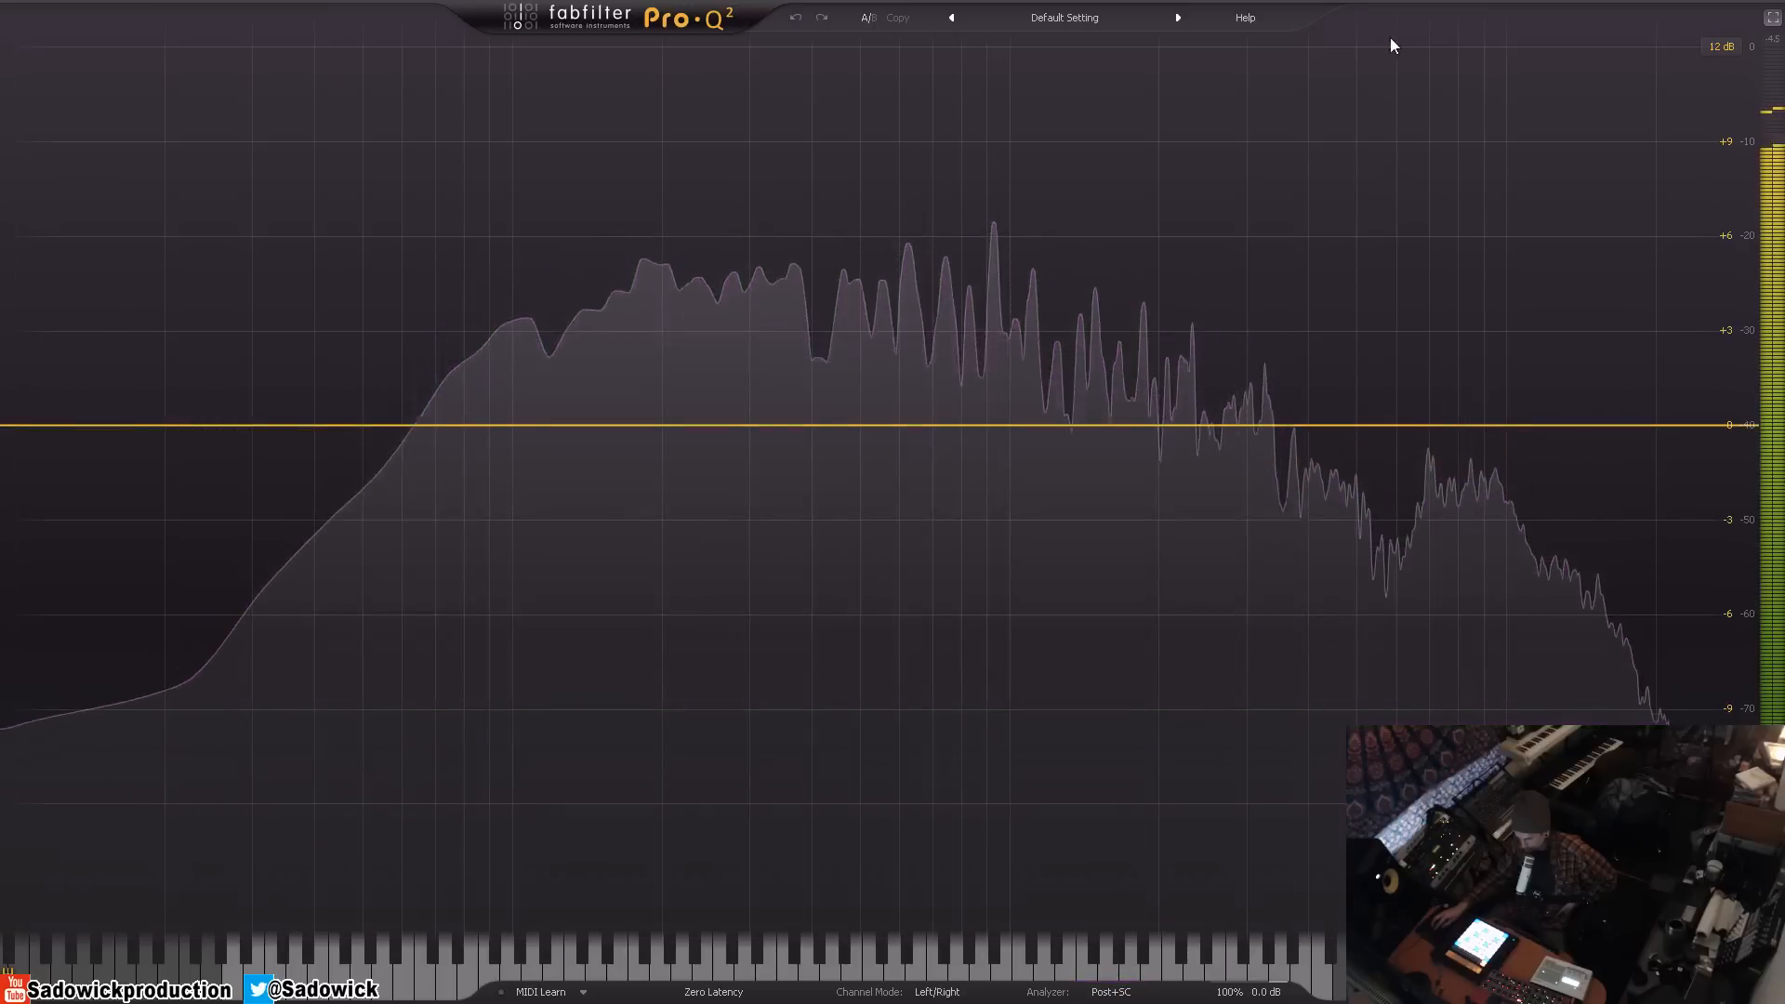
- Add a Pro-Q 2 bell band at about 5617 Hz and -0.06 dB, and leave the full-screen view
click(1388, 426)
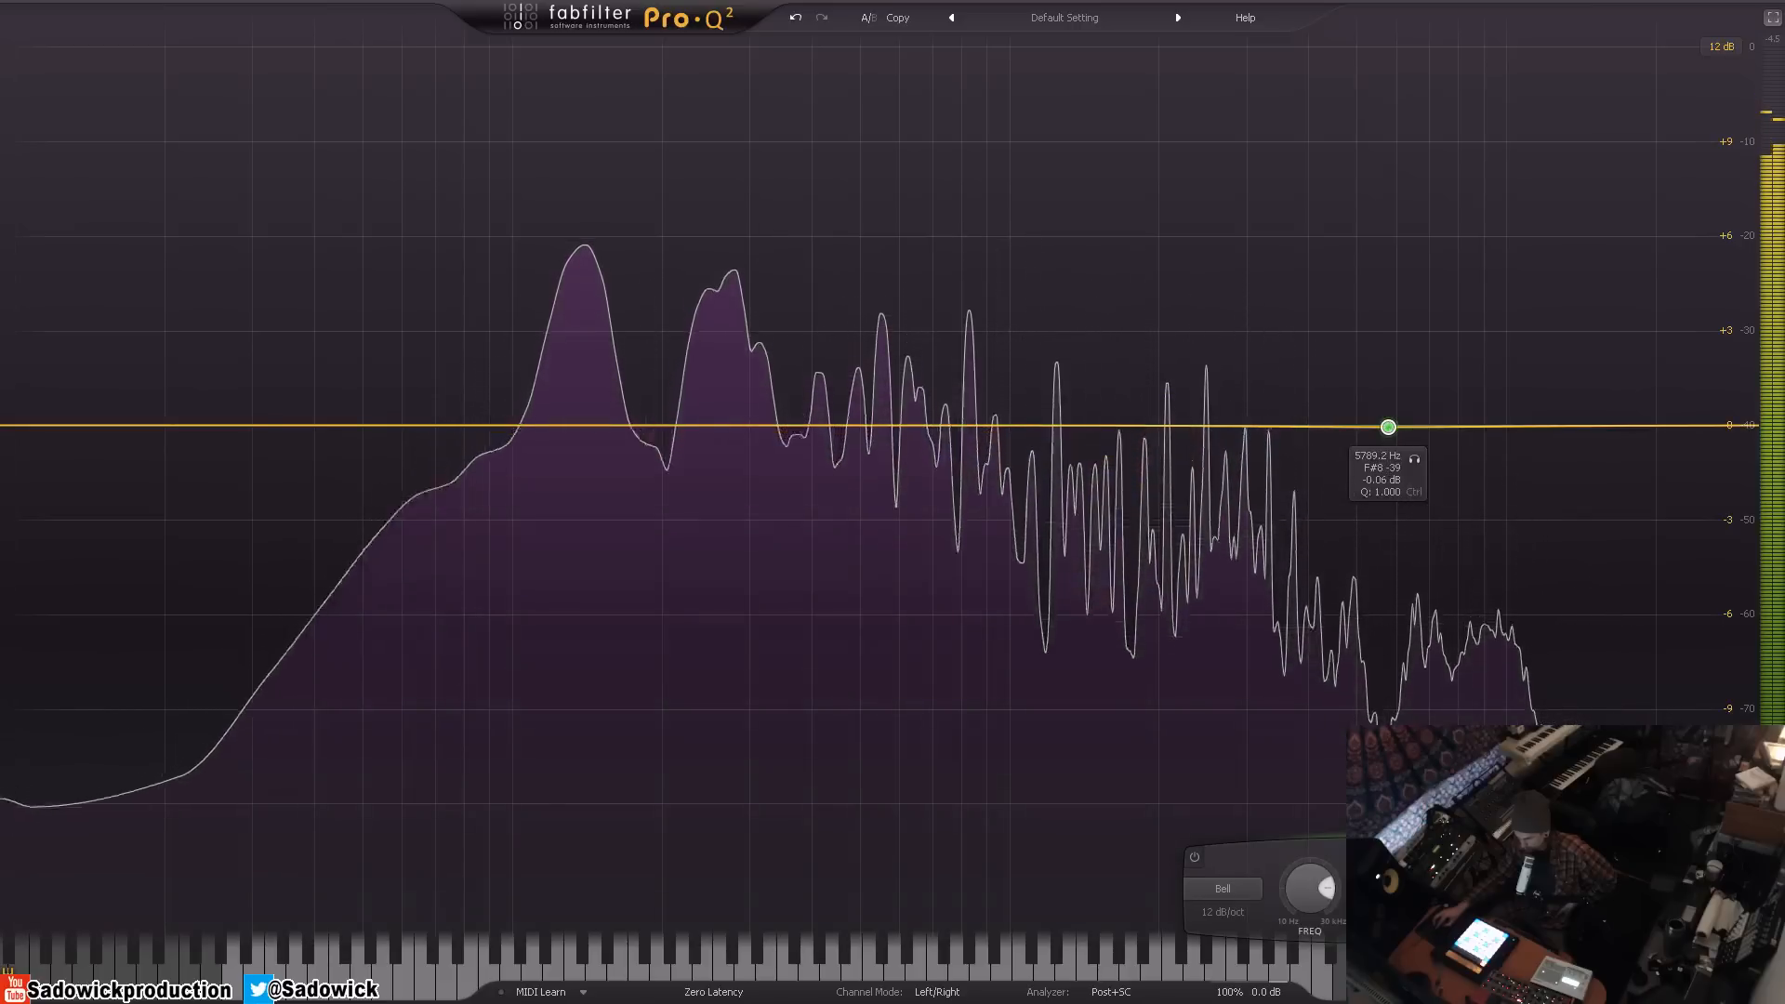
drag(1389, 434, 1383, 434)
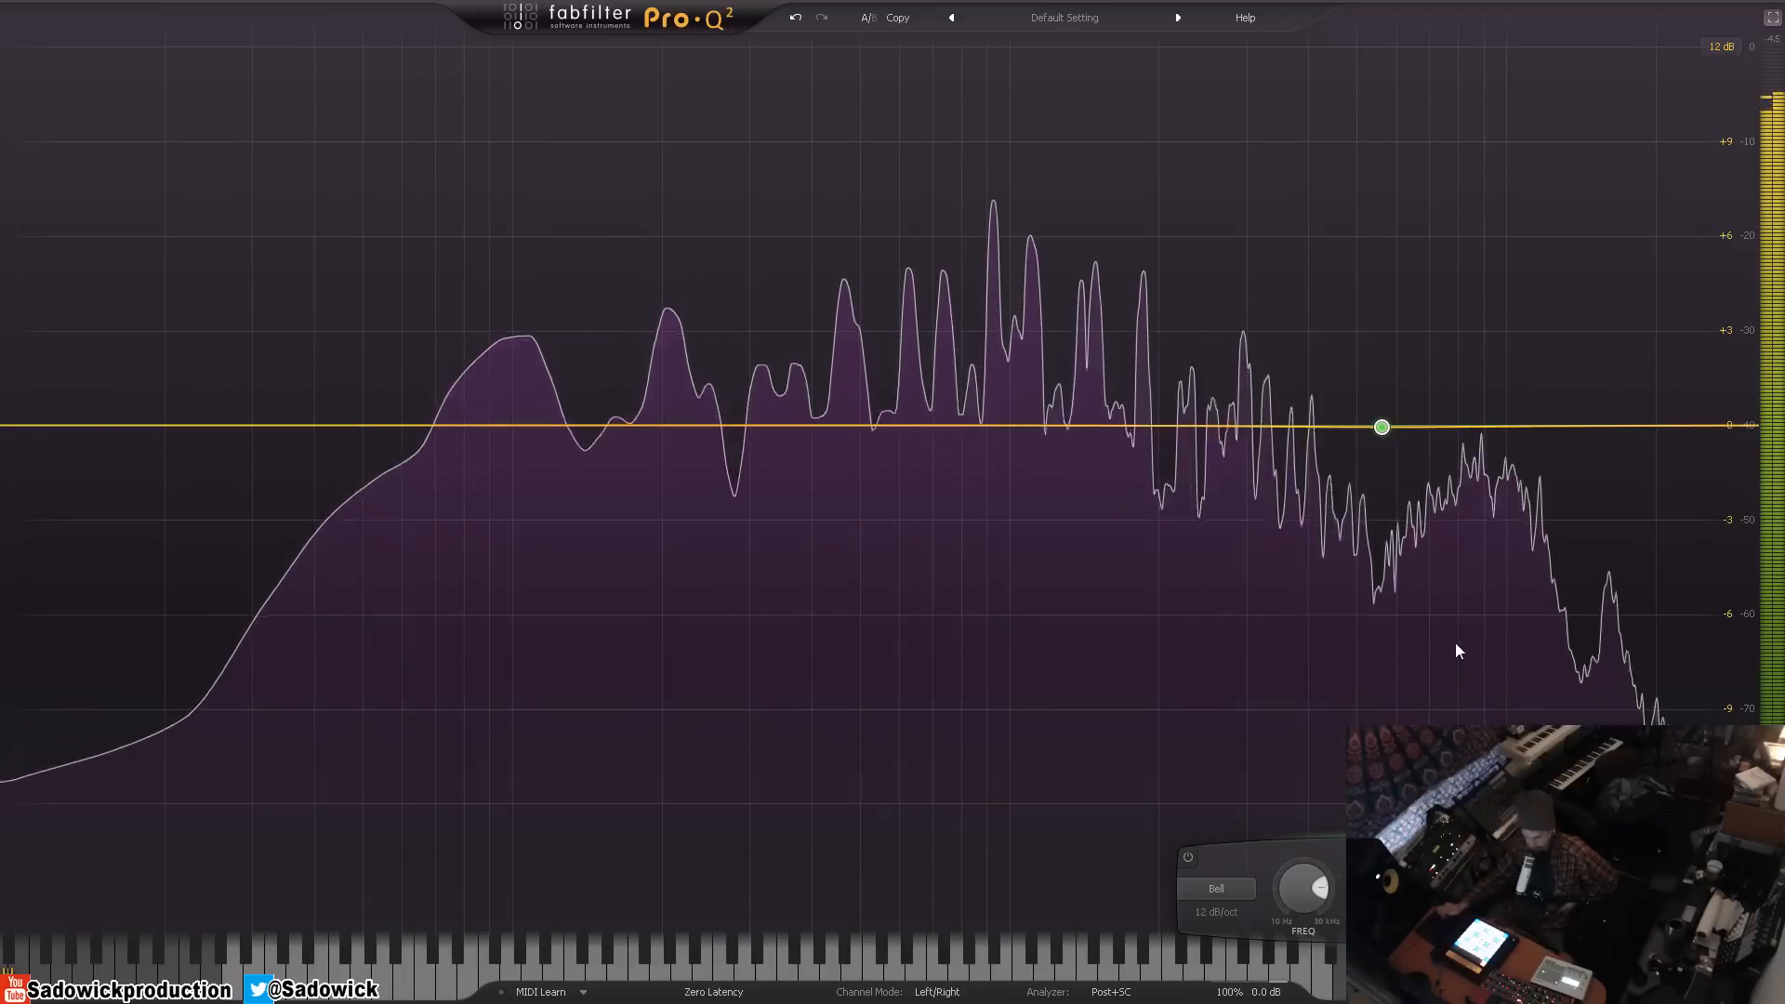
key(Delete)
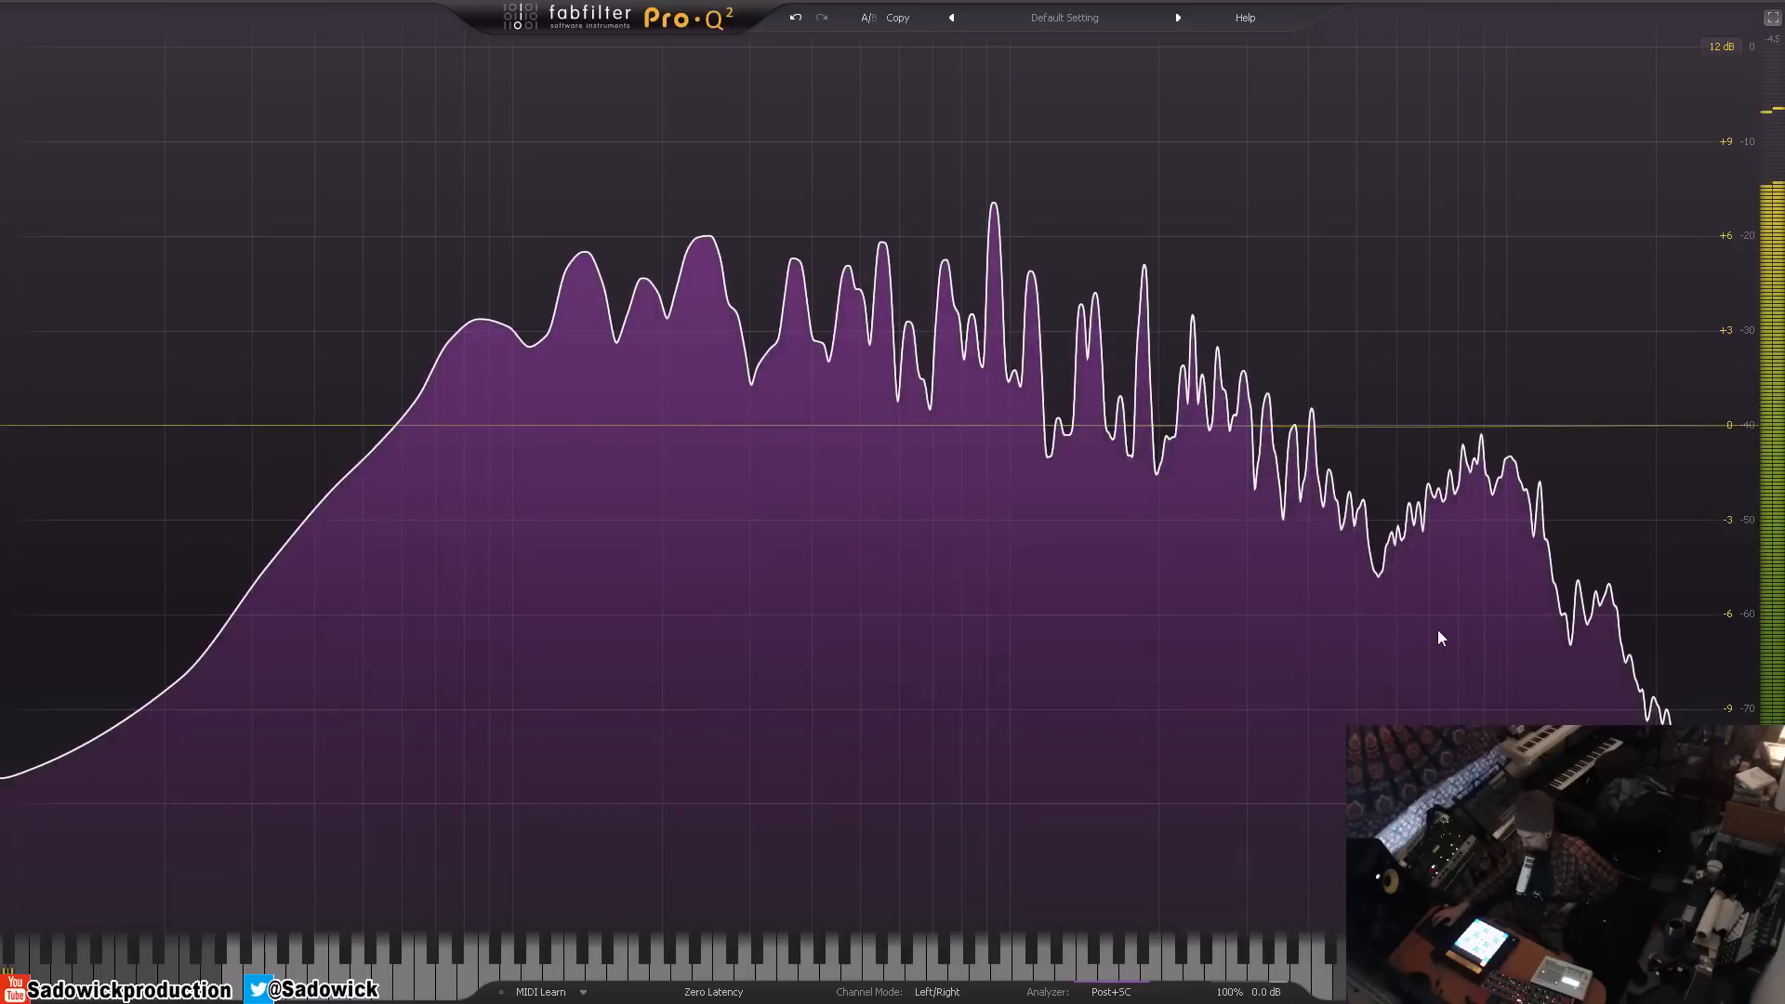
key(ctrl+z)
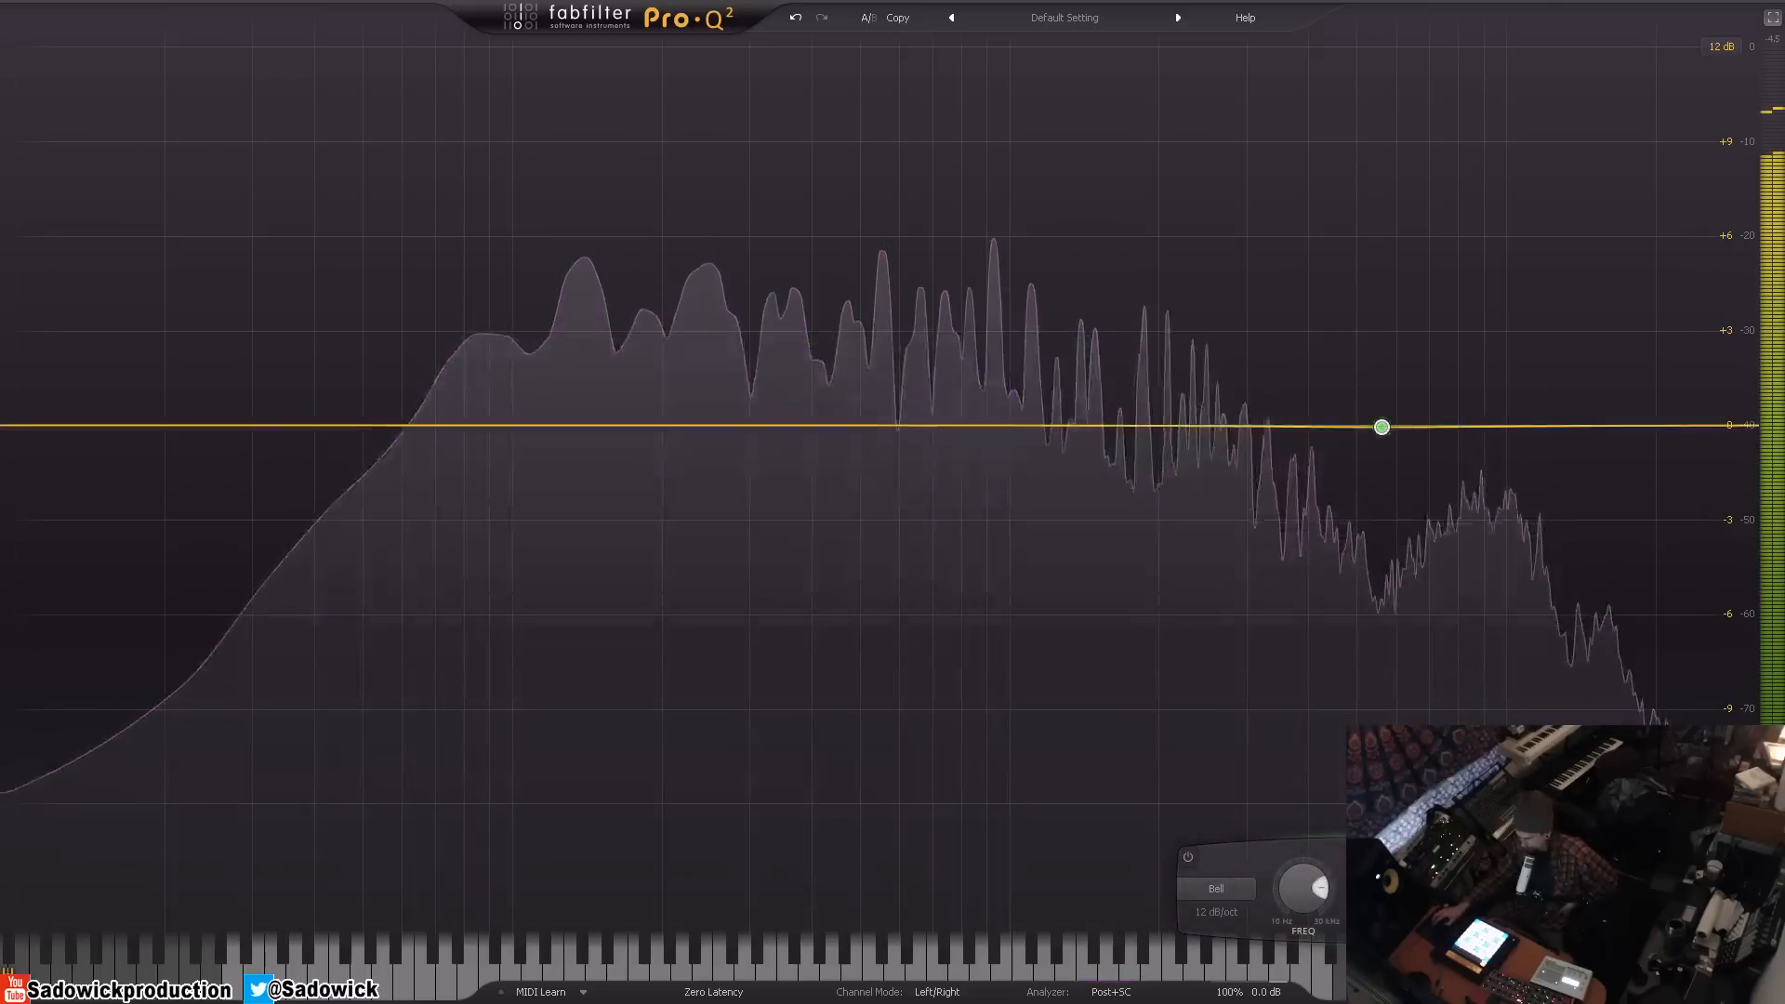
click(1772, 19)
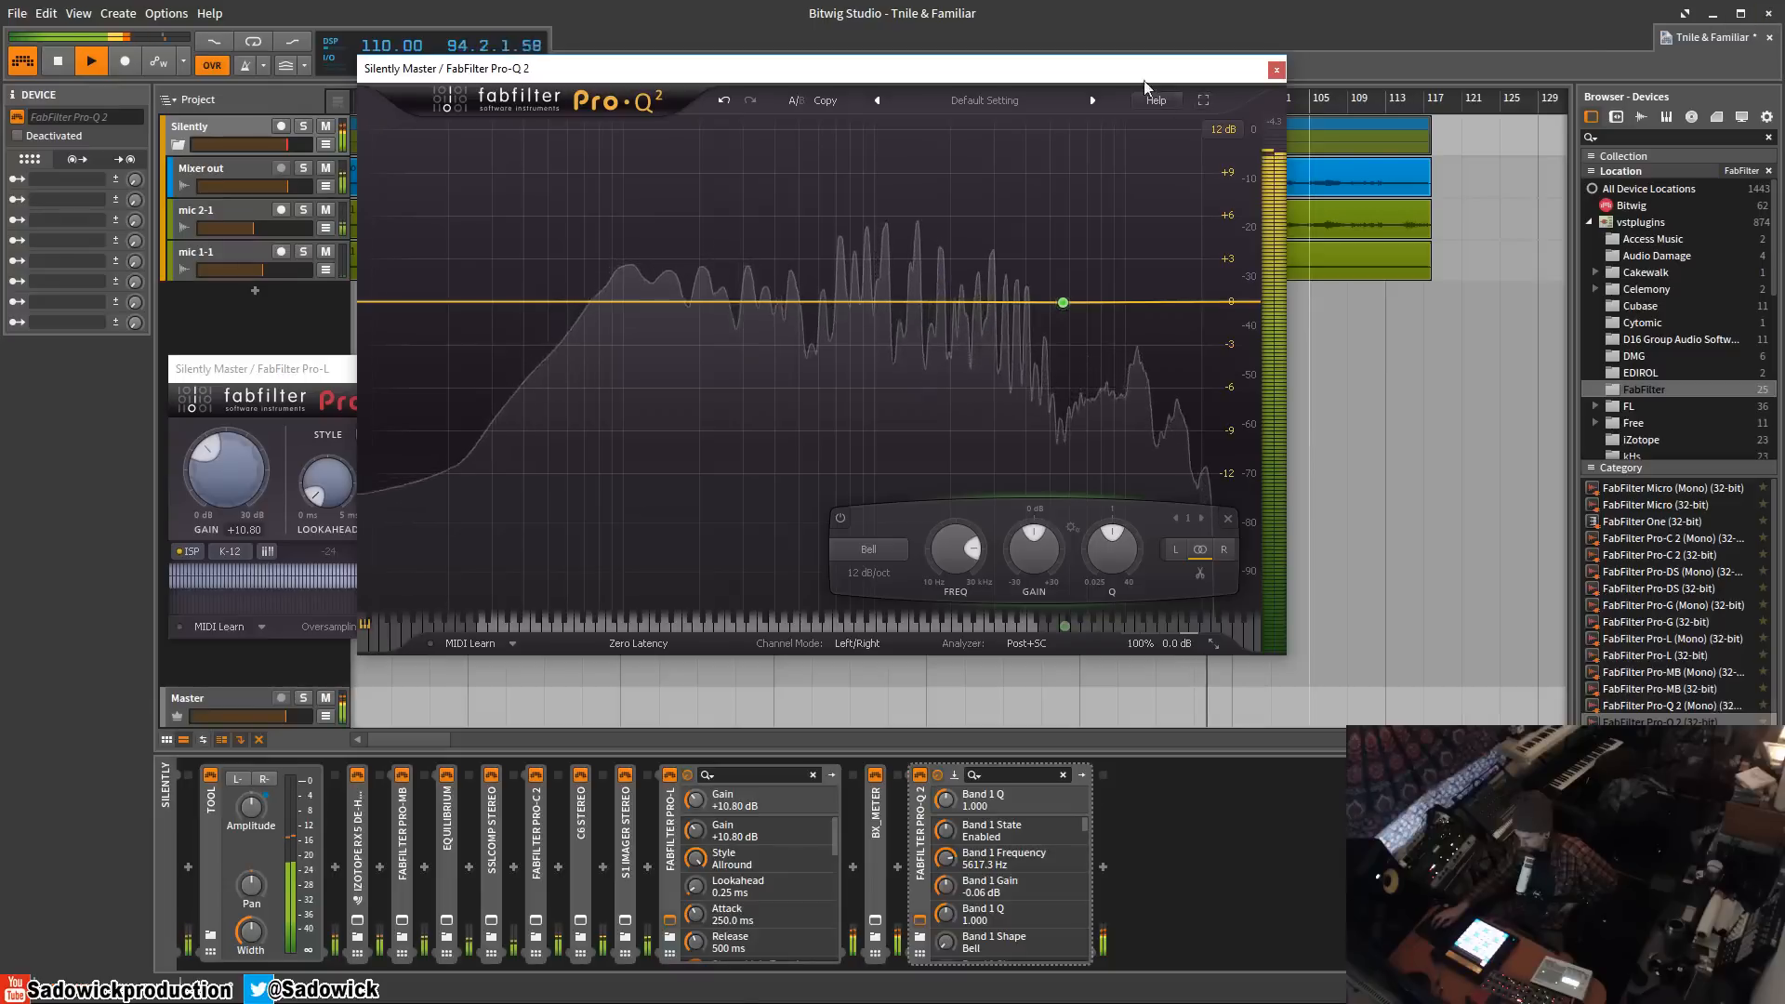
- Reposition the Pro-Q 2 window over the arrangement and examine its spectrum analyzer during playback
drag(1146, 82, 1014, 277)
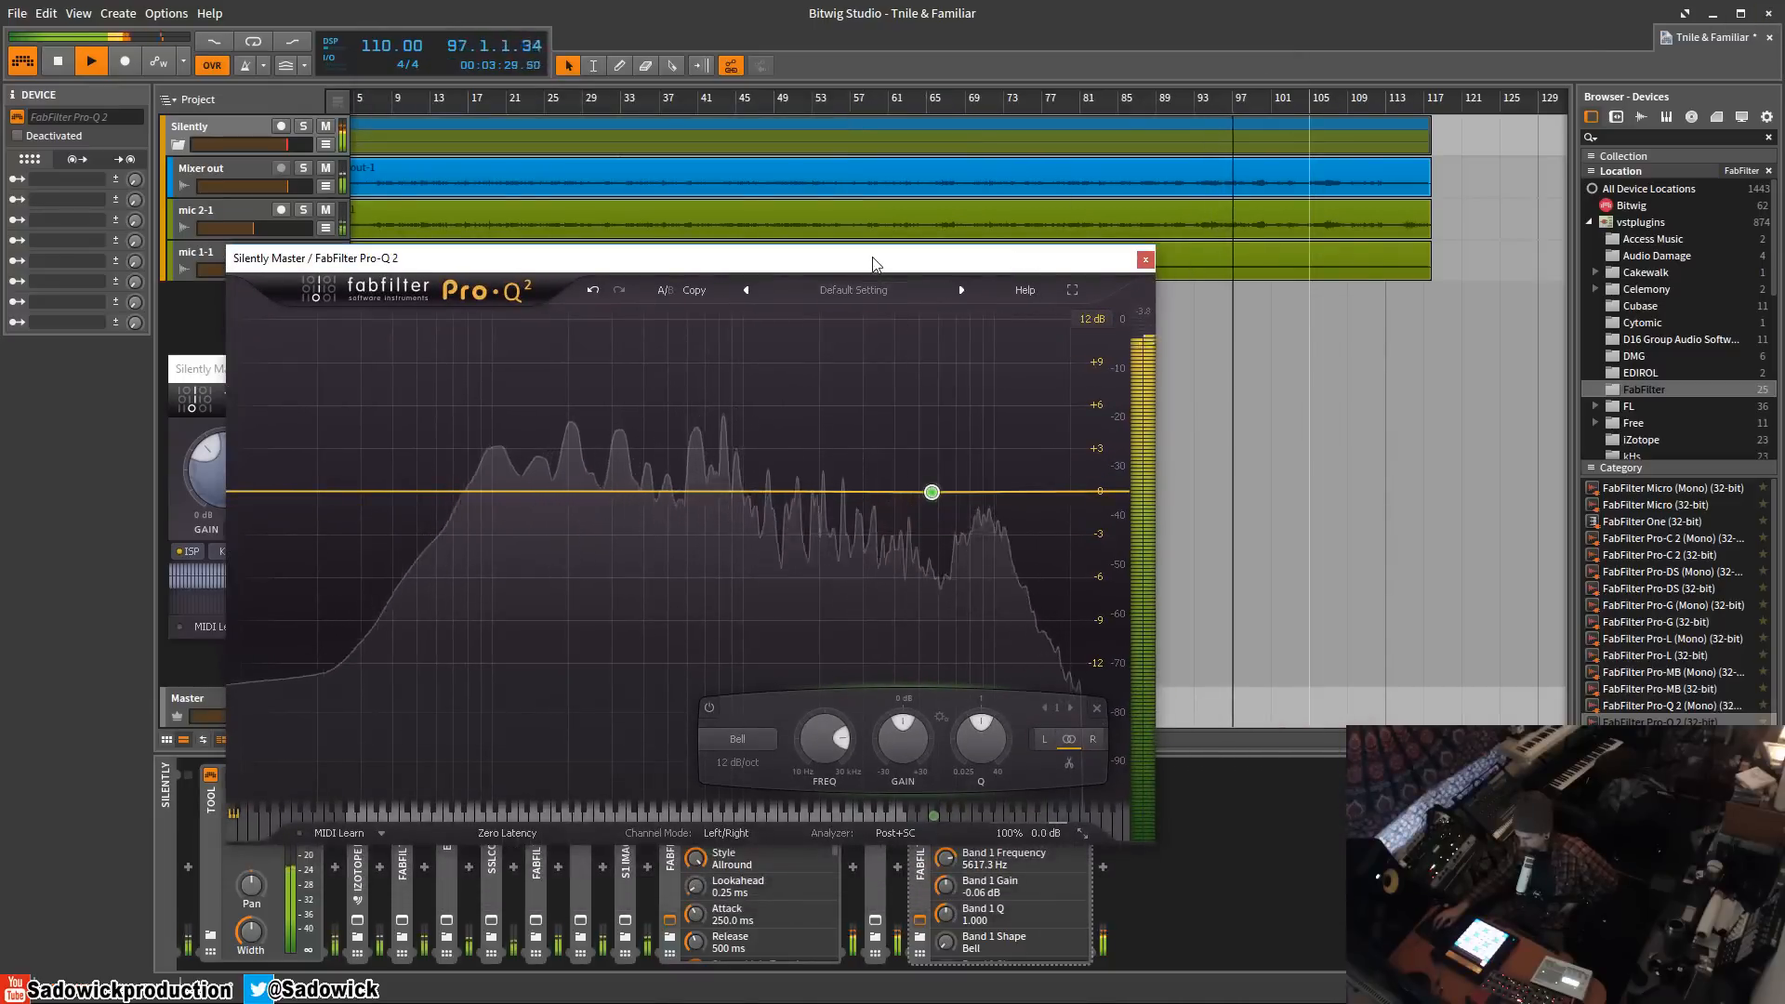
drag(874, 263, 951, 262)
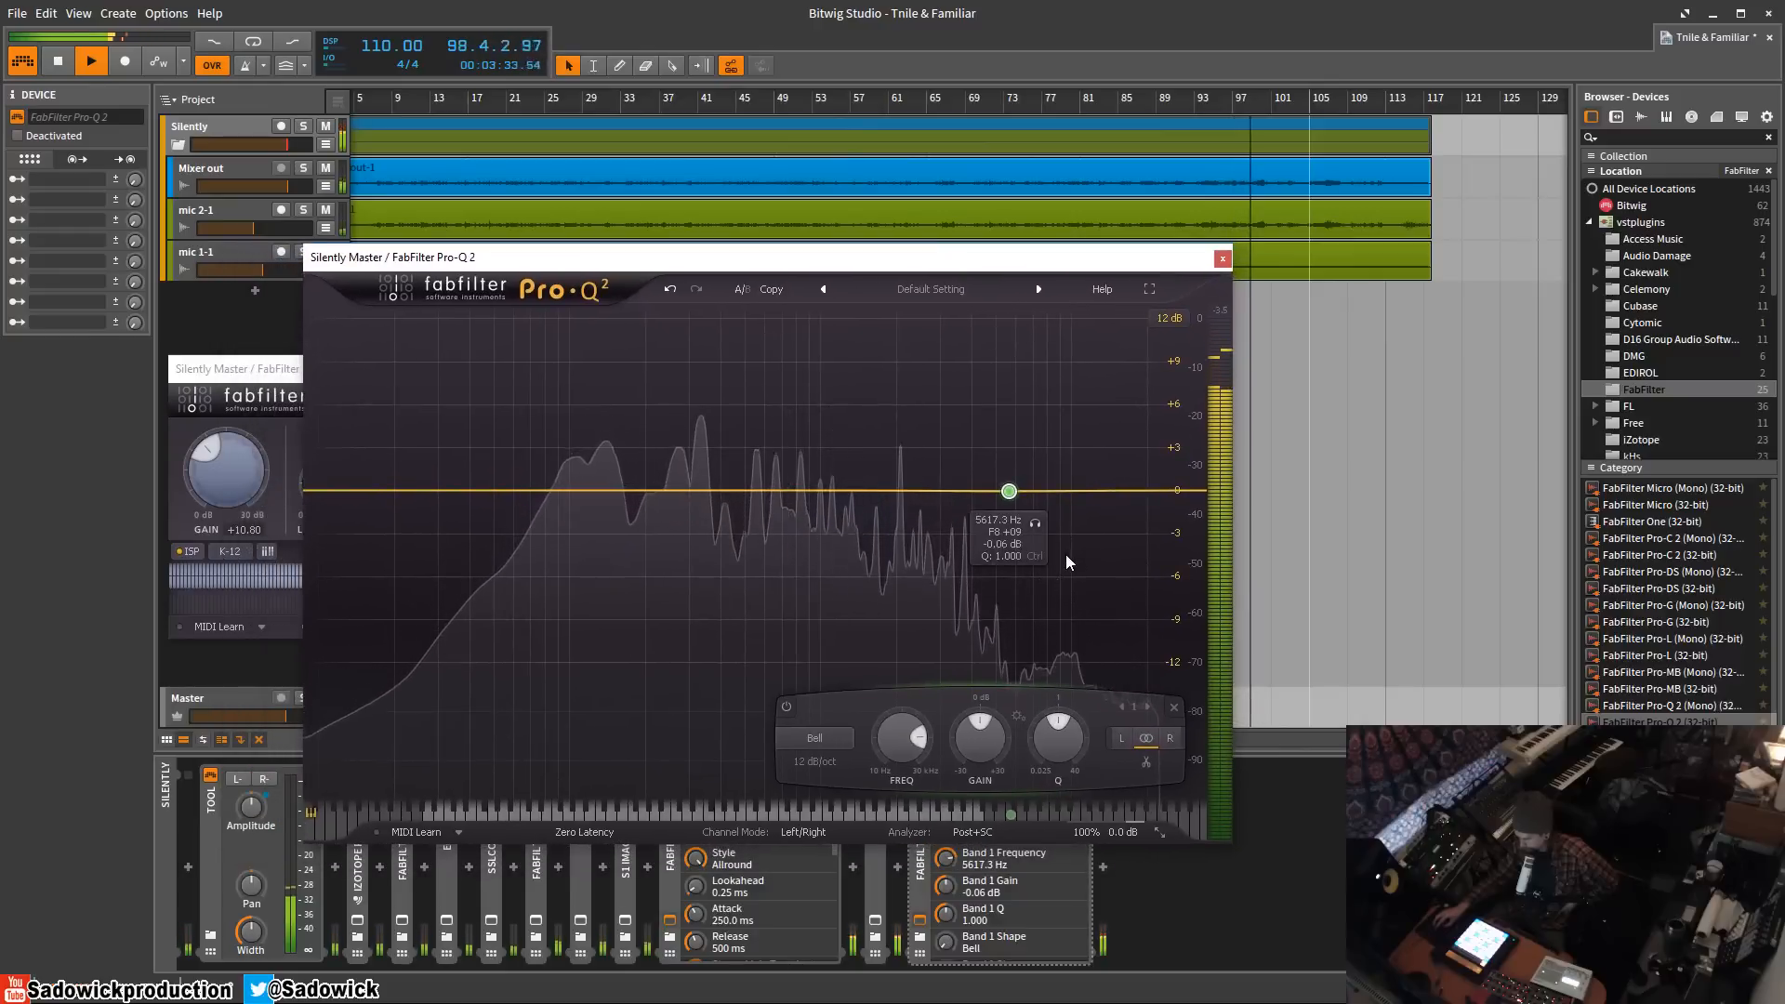
mouse_move(714, 587)
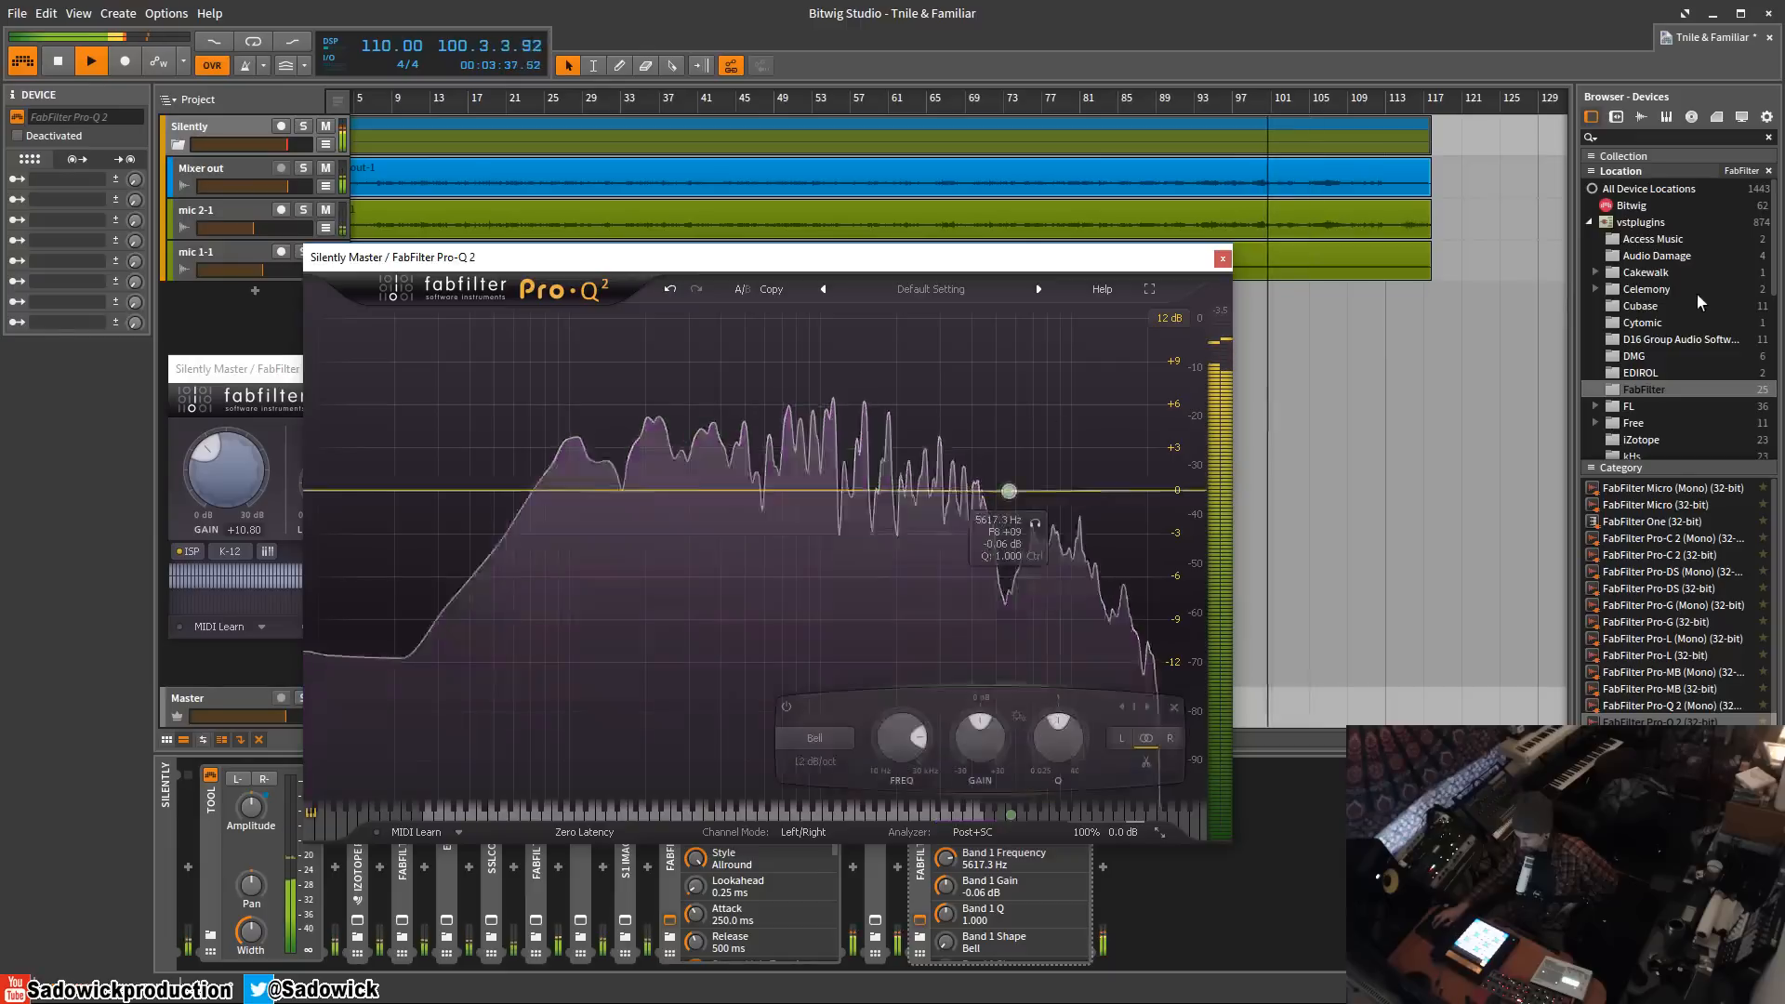
- Add DMG Limitless after Pro-Q 2 in the Silently chain and enlarge its plugin window
click(1633, 356)
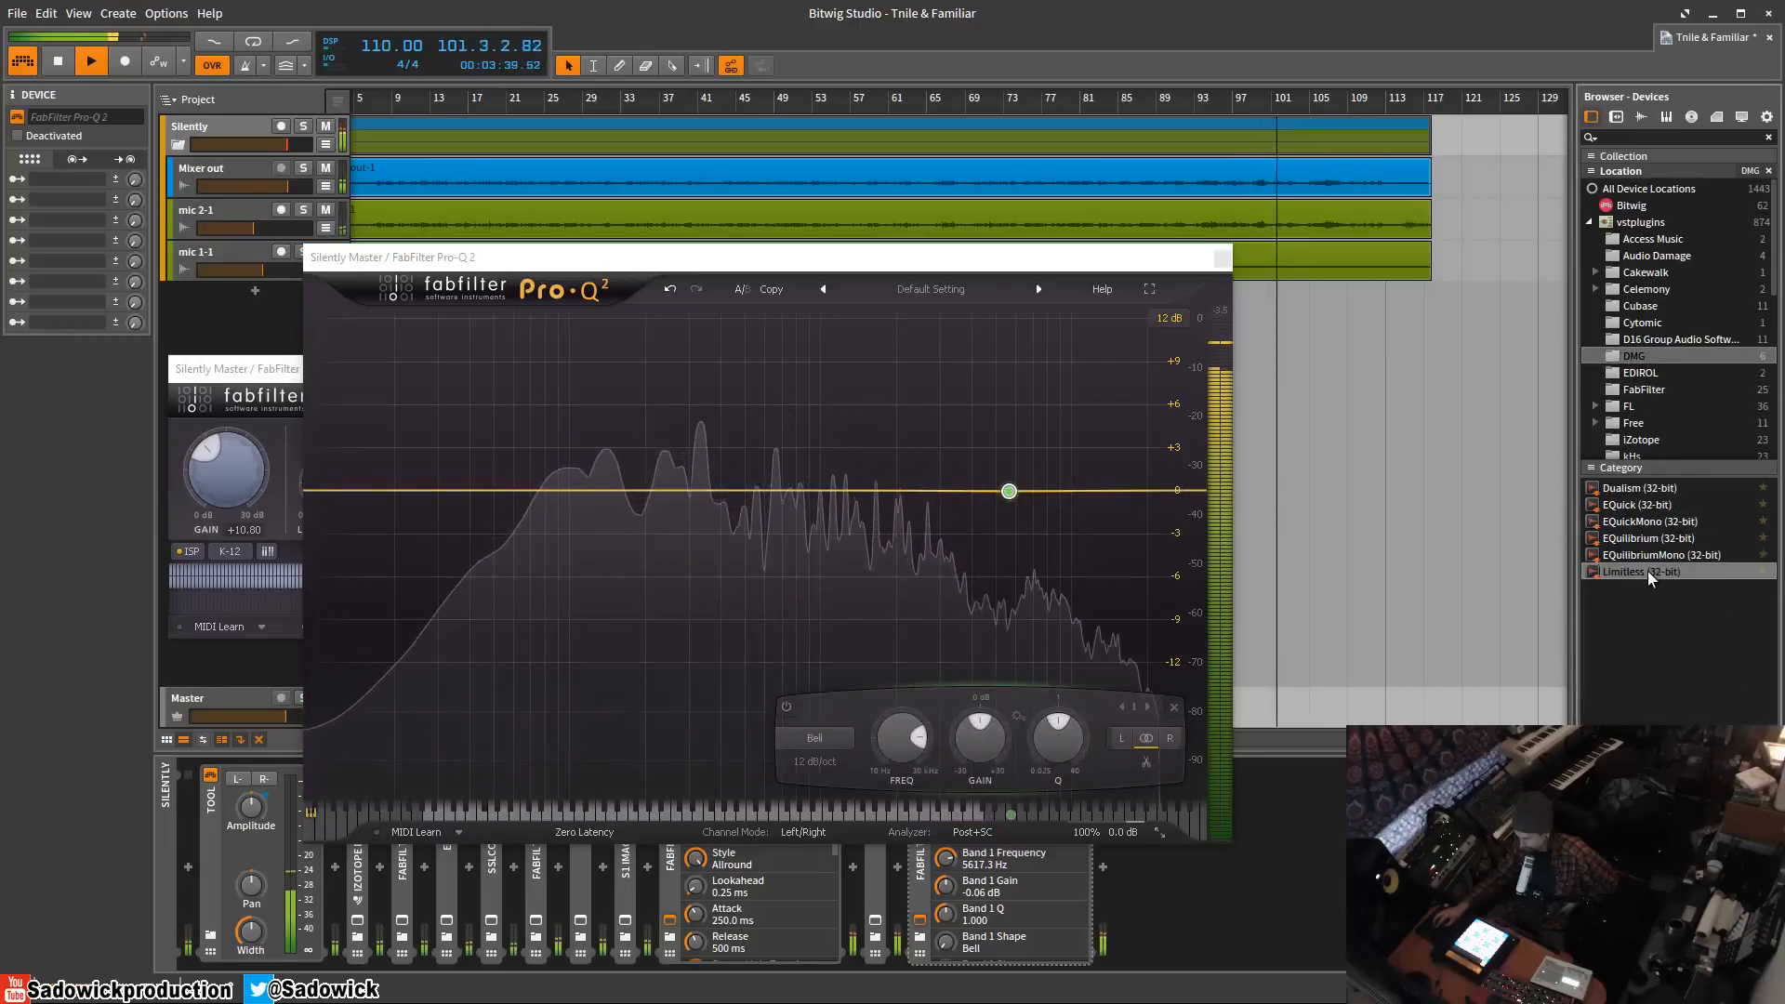
drag(1649, 574, 1319, 826)
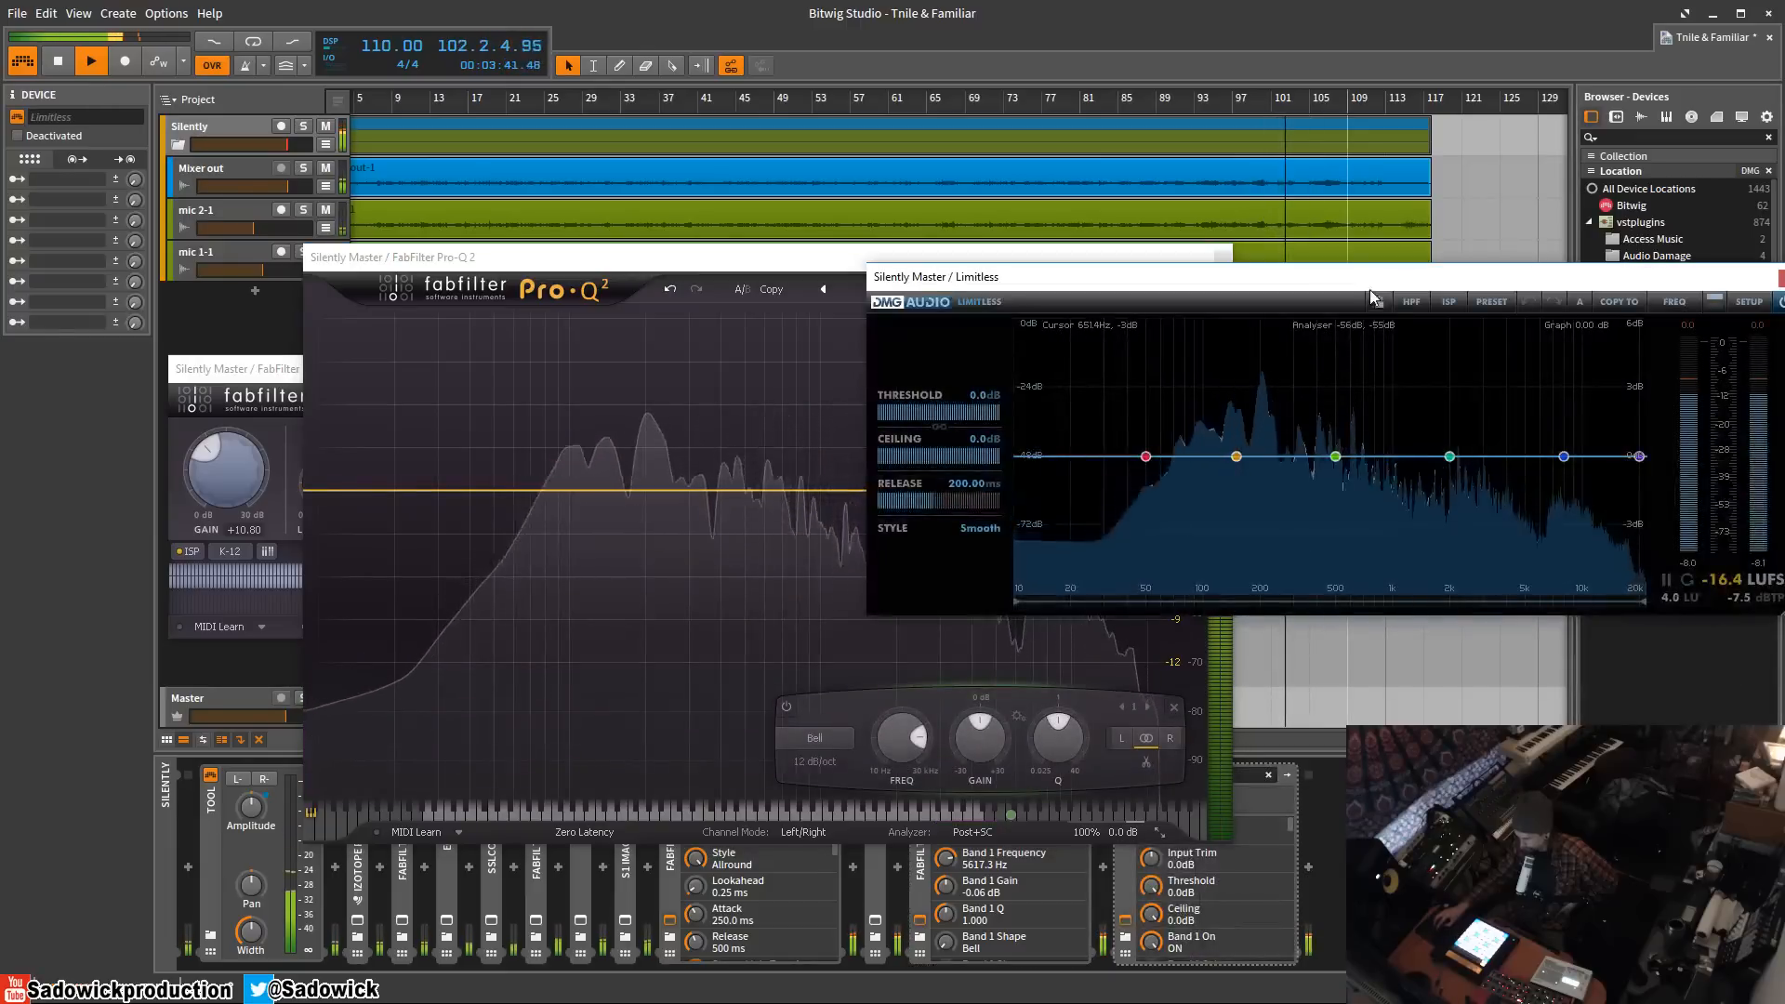
drag(1369, 291, 848, 227)
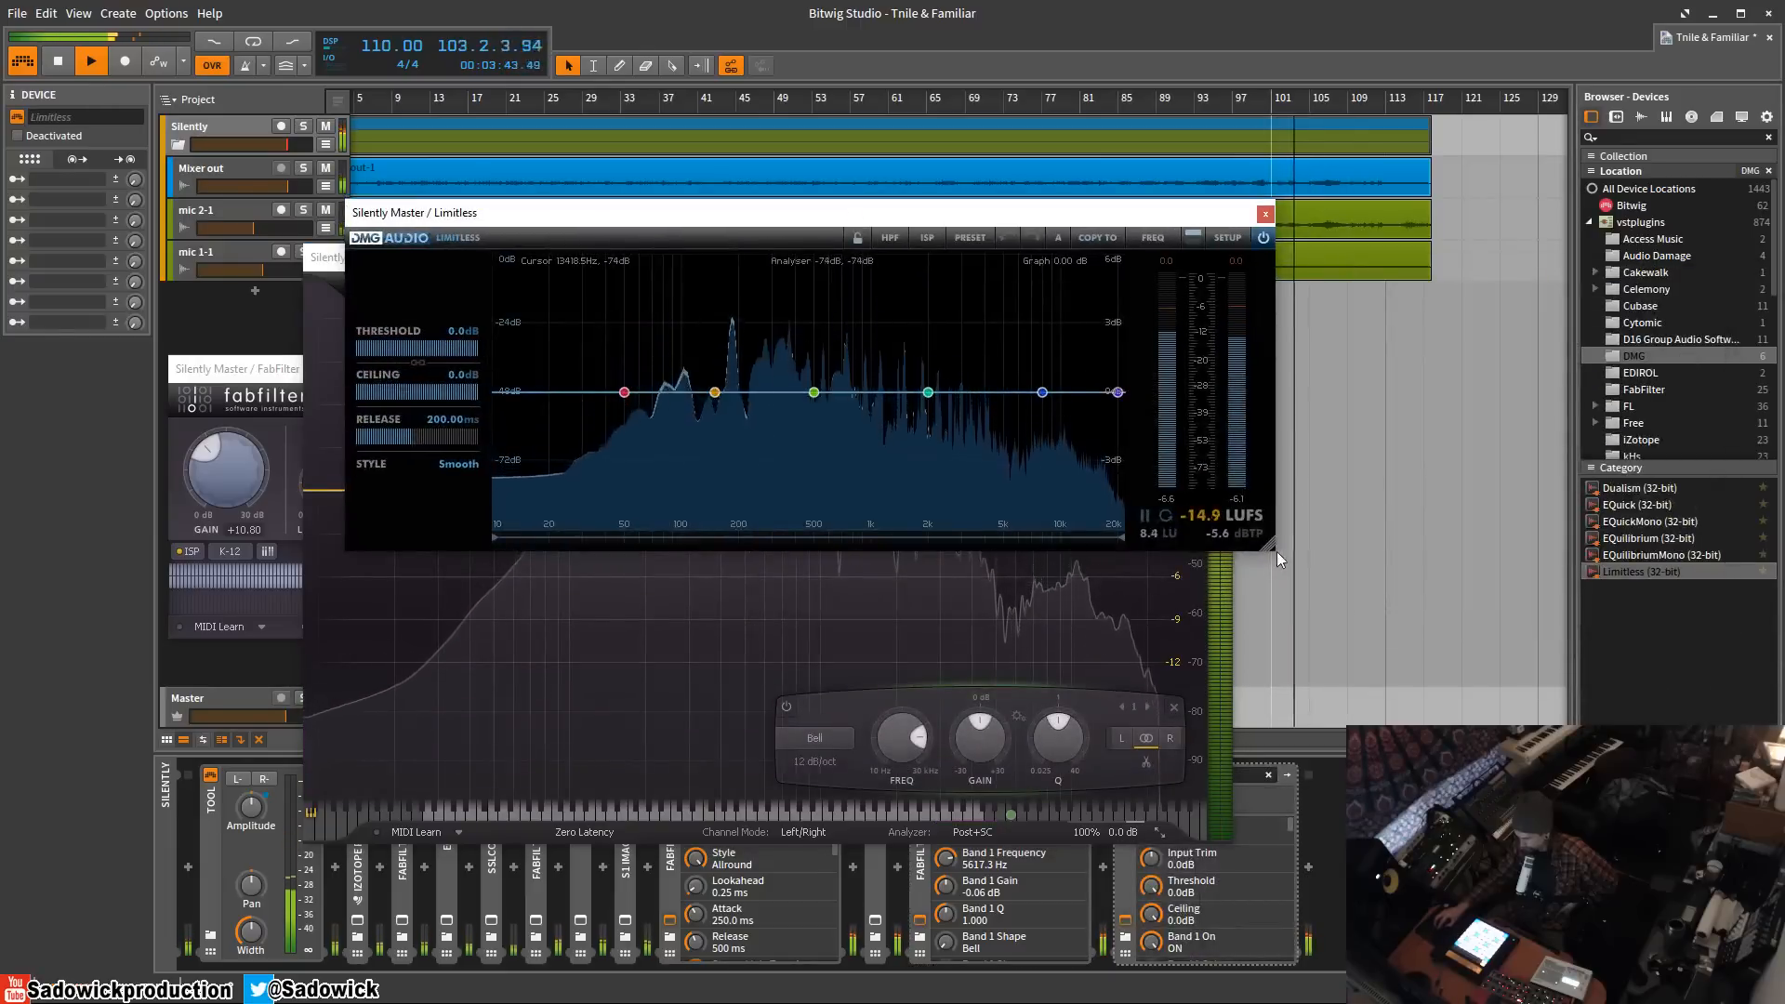
drag(1275, 550, 1634, 675)
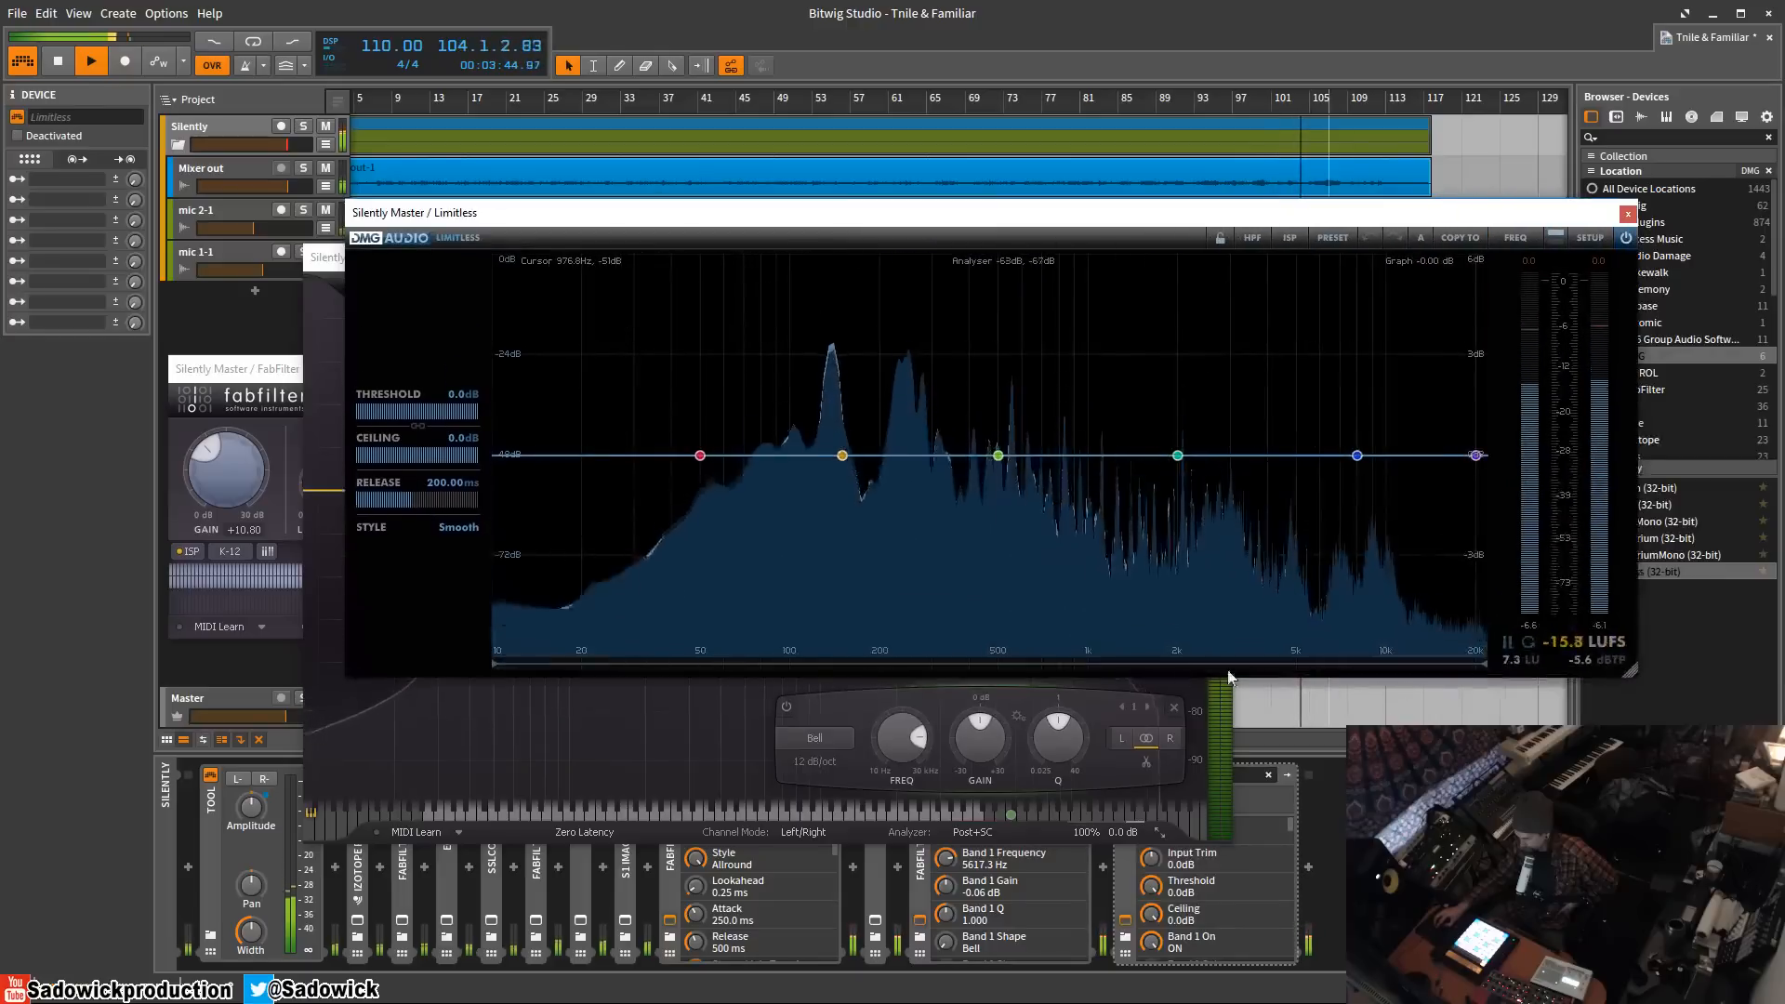
- Close the Pro-Q 2 window and delete Pro-Q 2 from the Silently chain
click(817, 699)
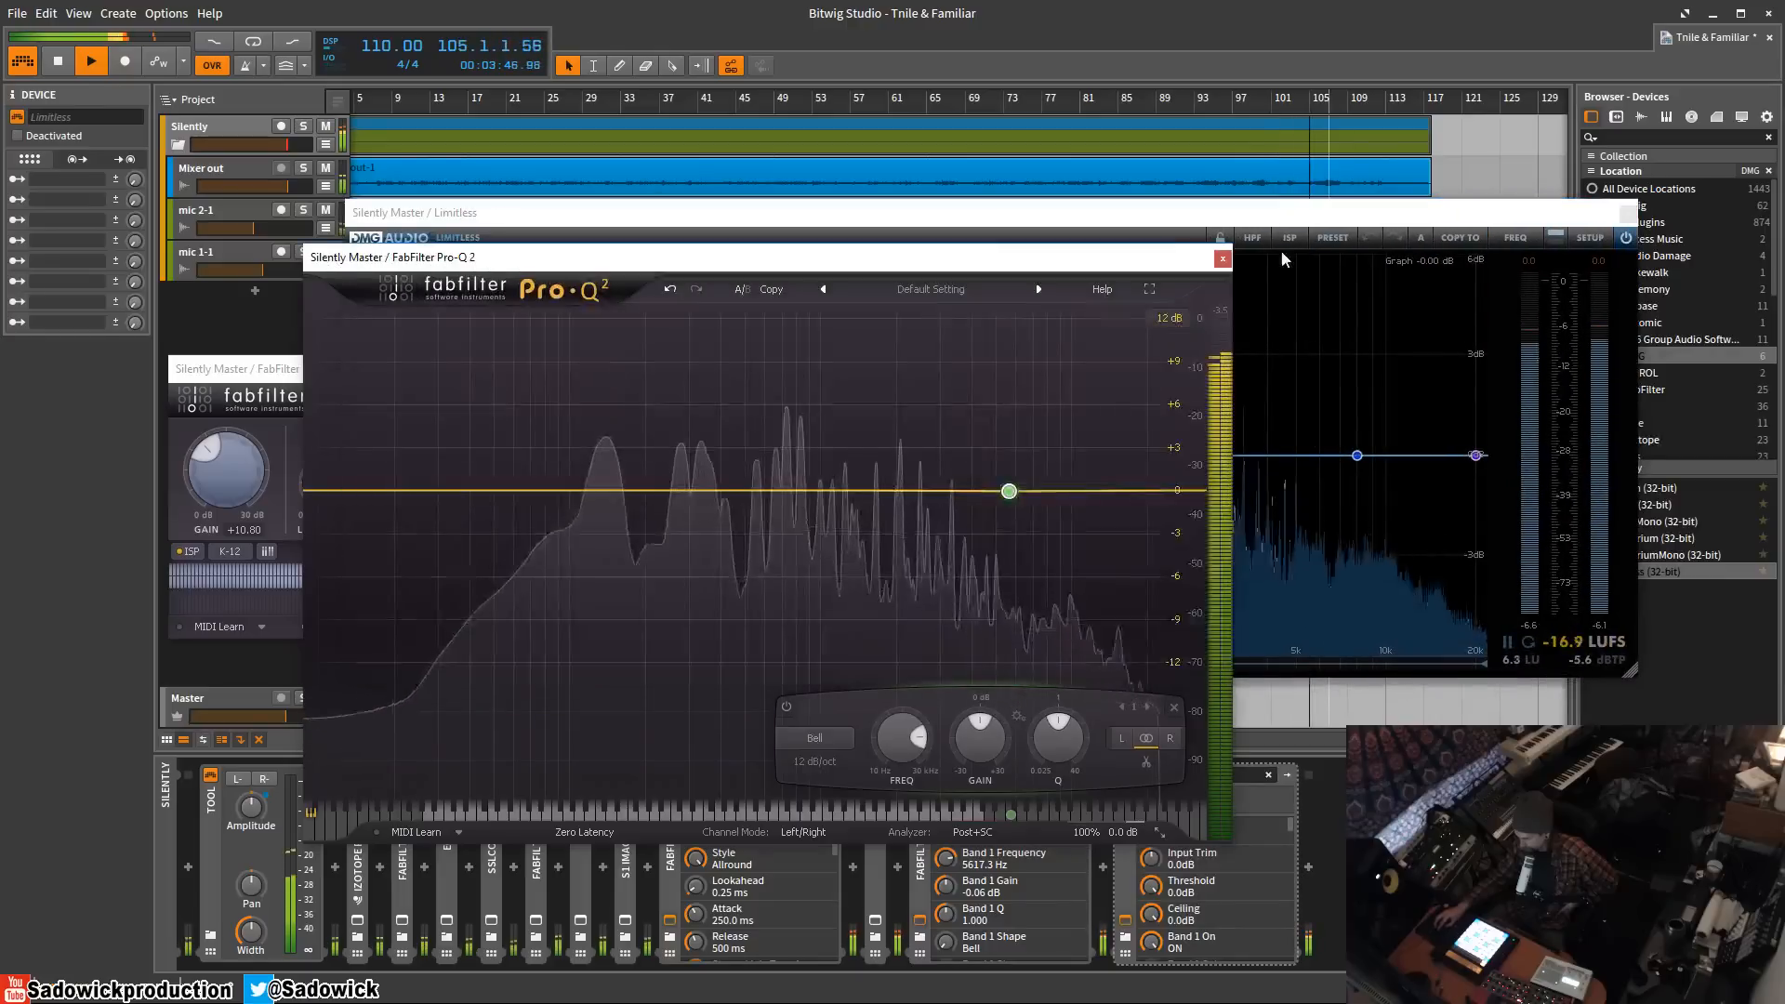
click(1223, 258)
right_click(916, 764)
click(946, 889)
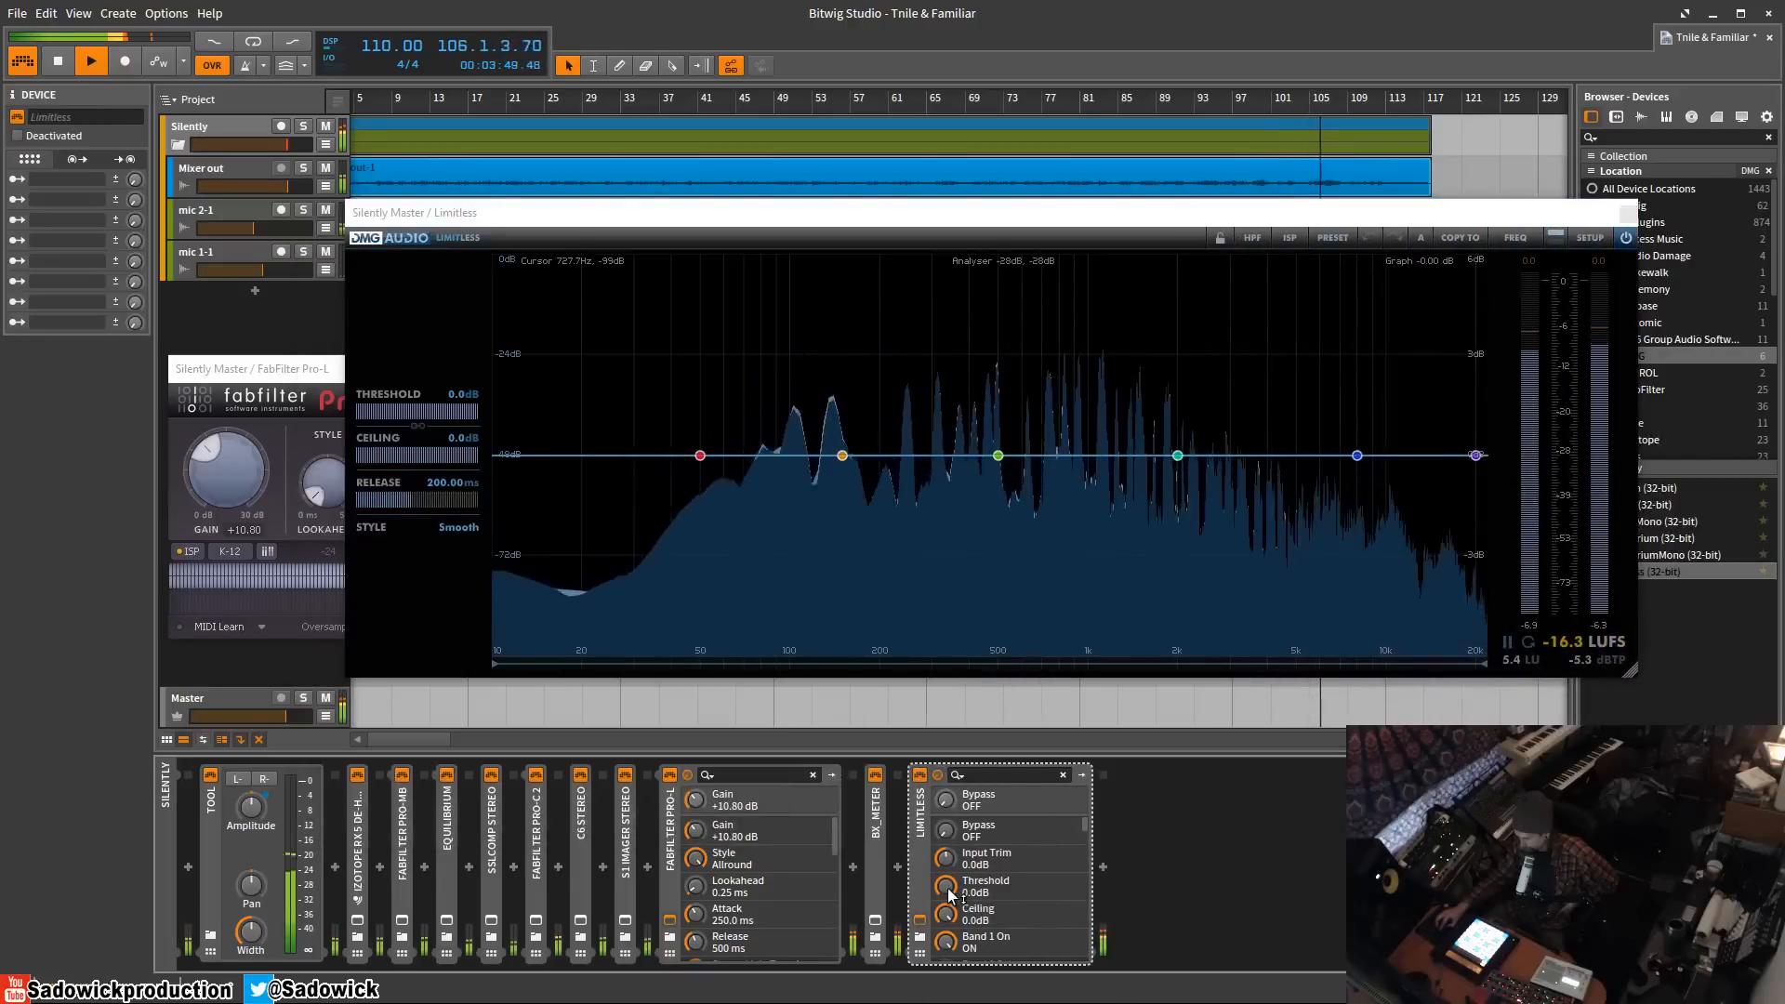
- Expand the Limitless interface to show its advanced and per-band sections, and reposition the window to view them
drag(1054, 216, 921, 132)
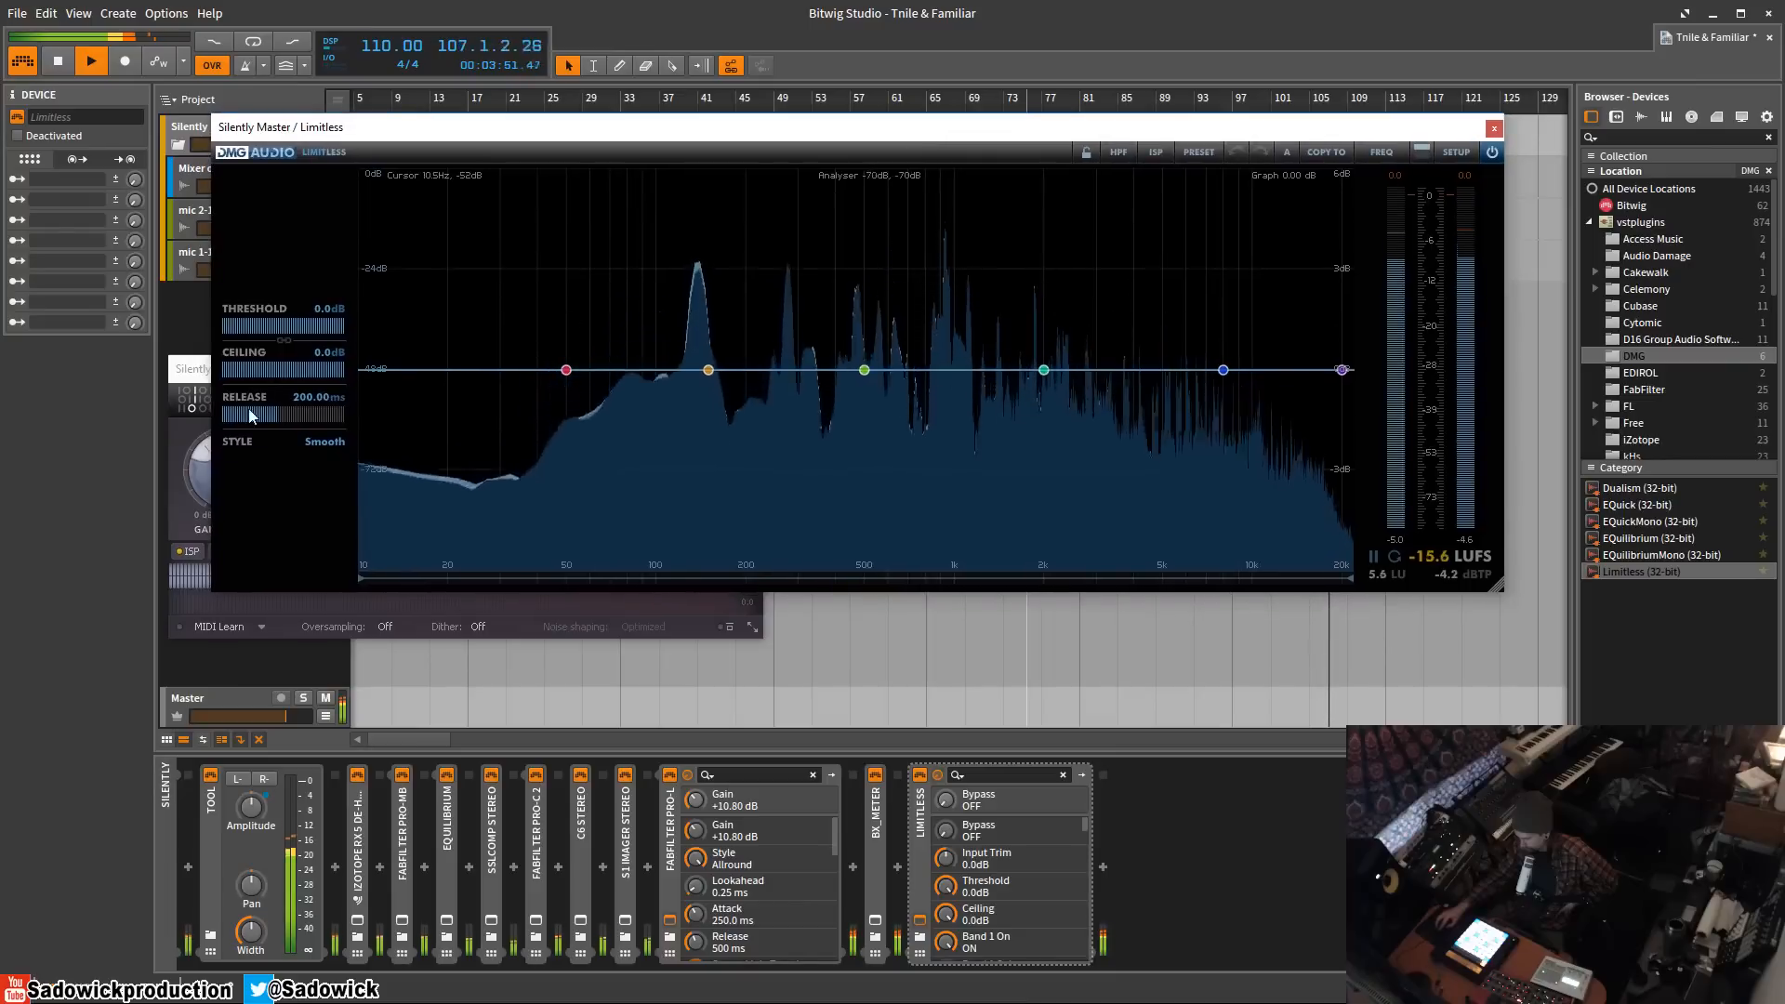
click(1423, 151)
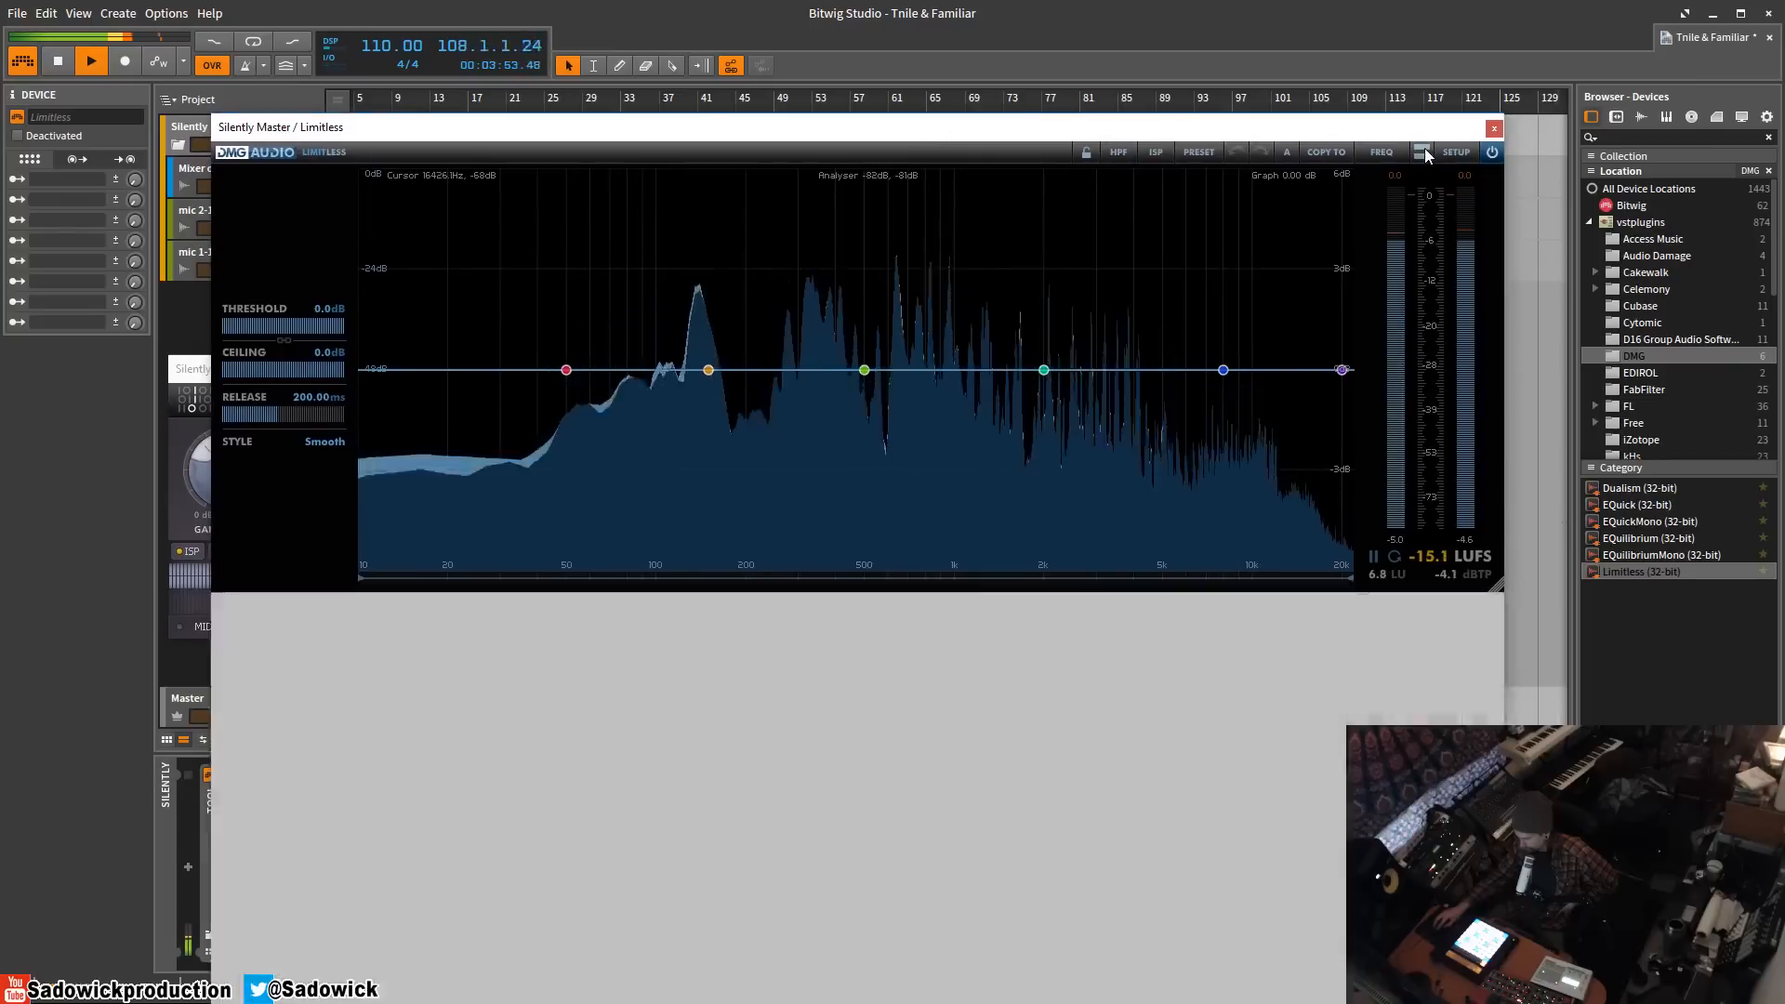
drag(1319, 134, 1309, 41)
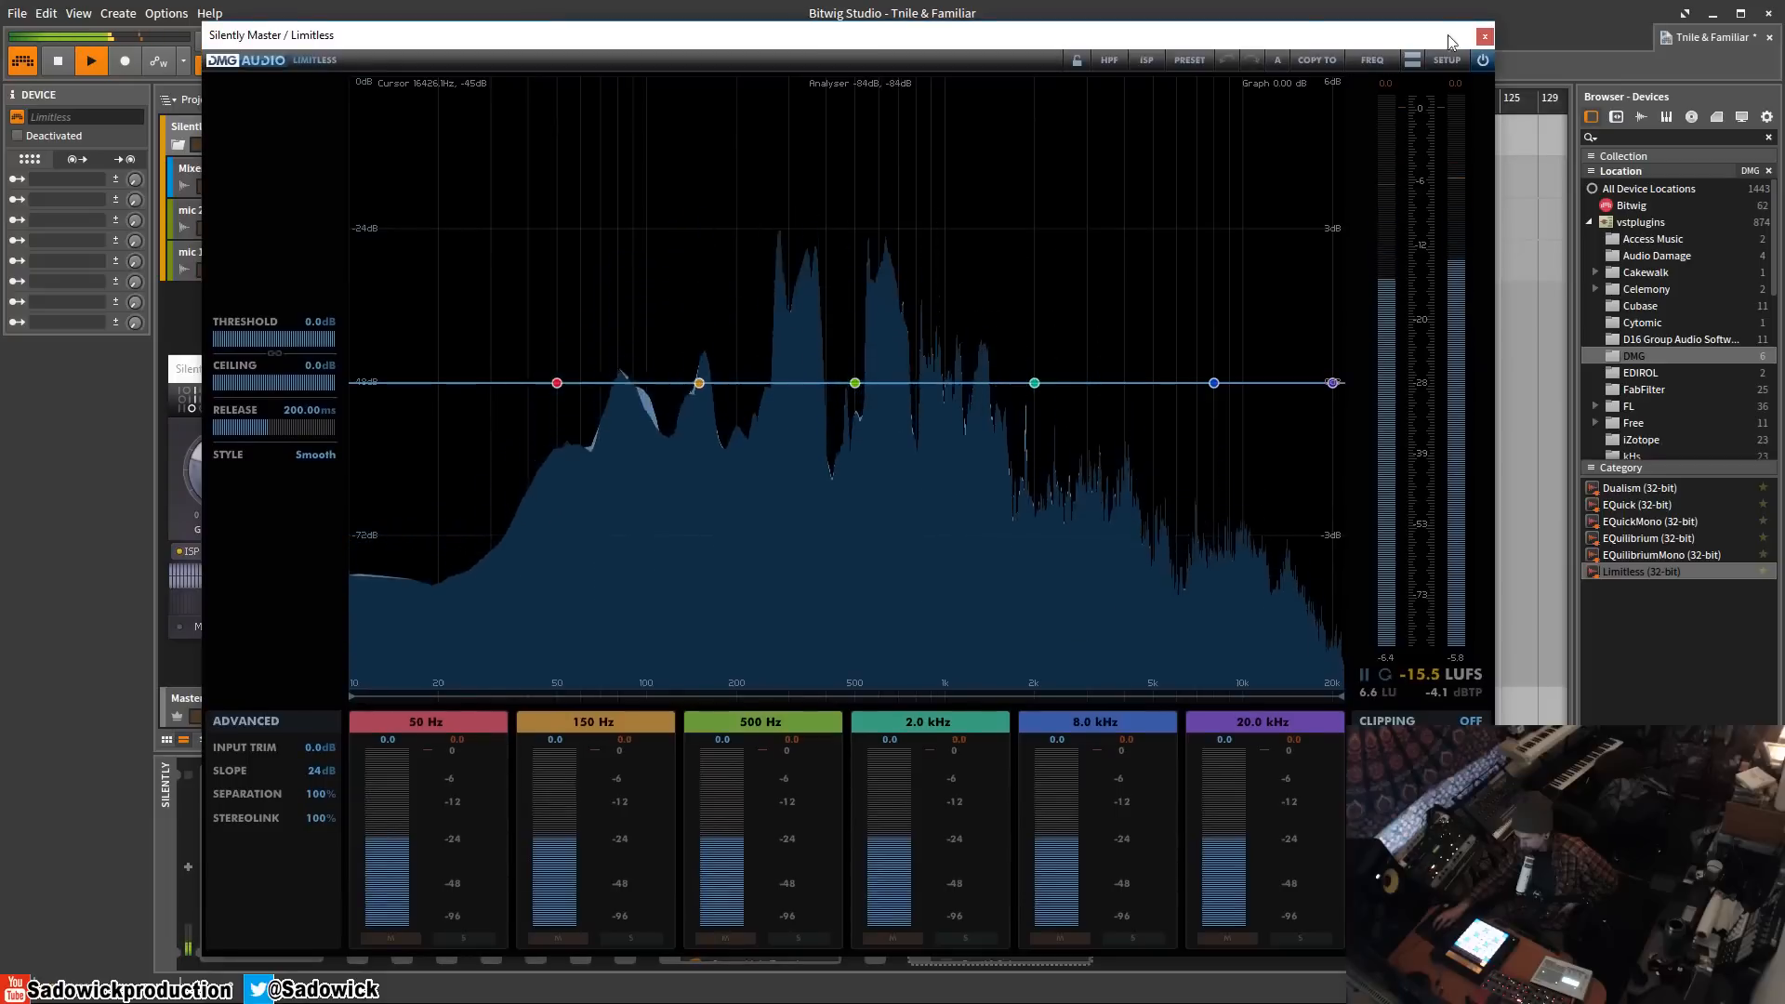
- Close the Limitless window and remove Limitless from the Silently chain
click(1485, 36)
right_click(1029, 837)
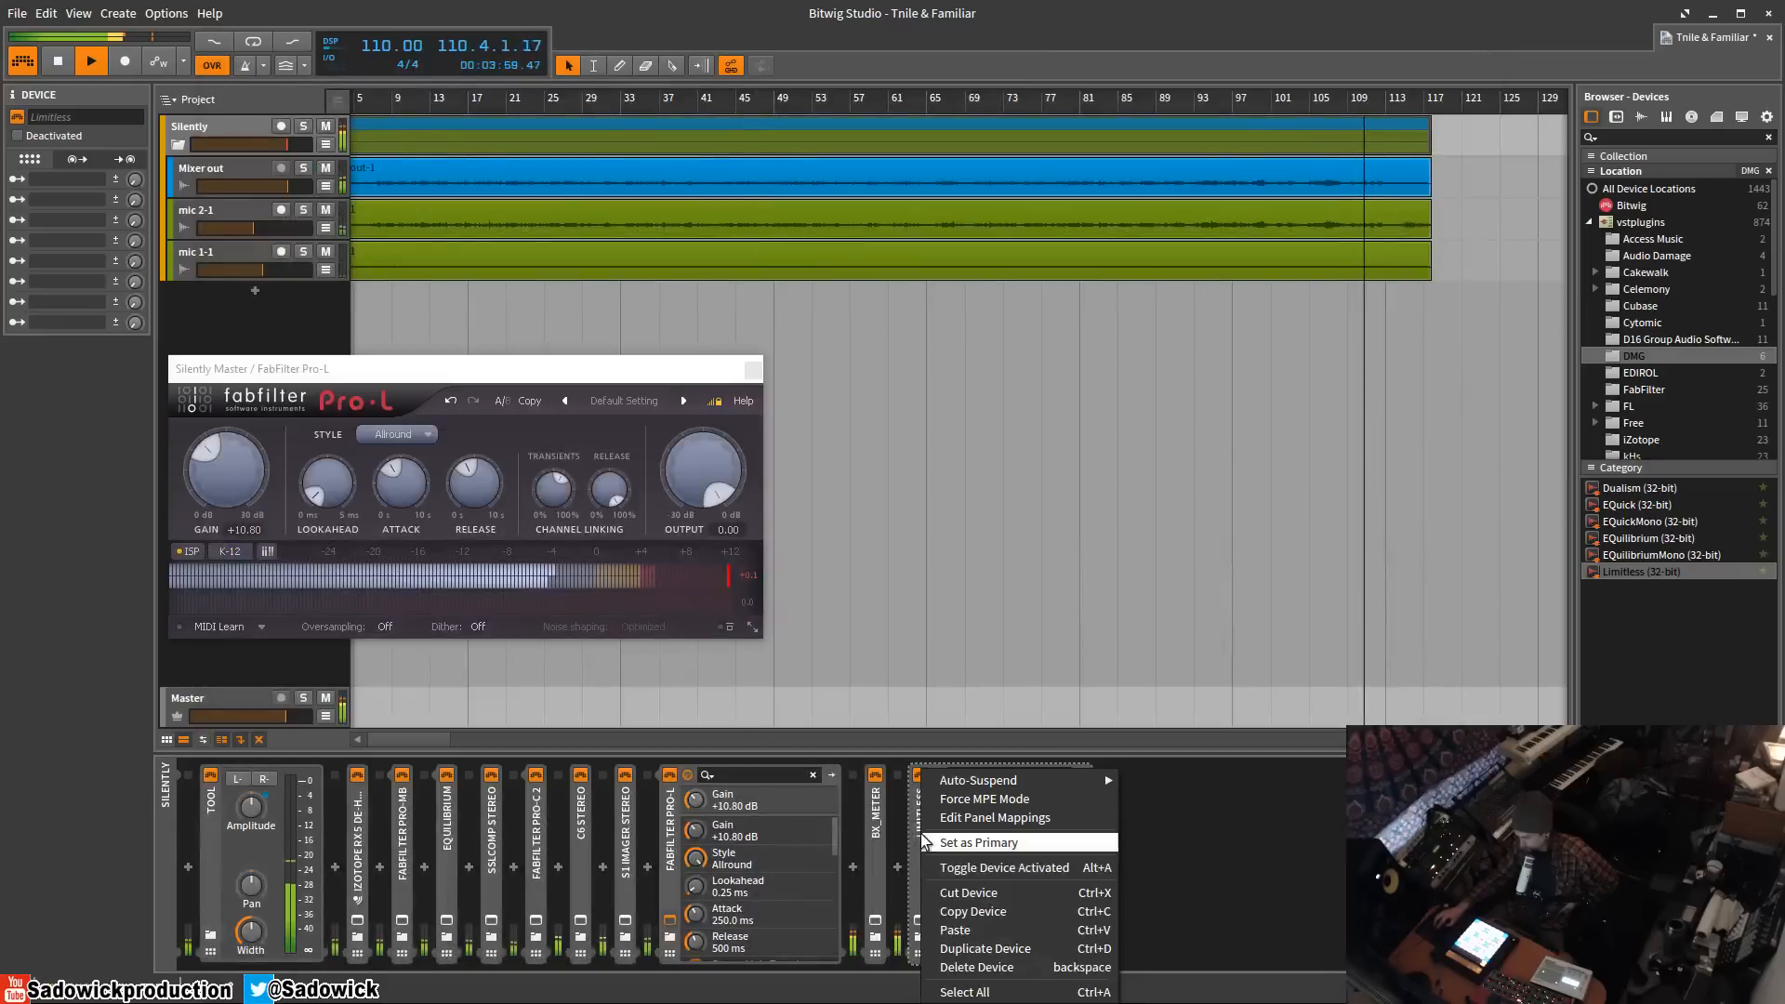
click(1060, 902)
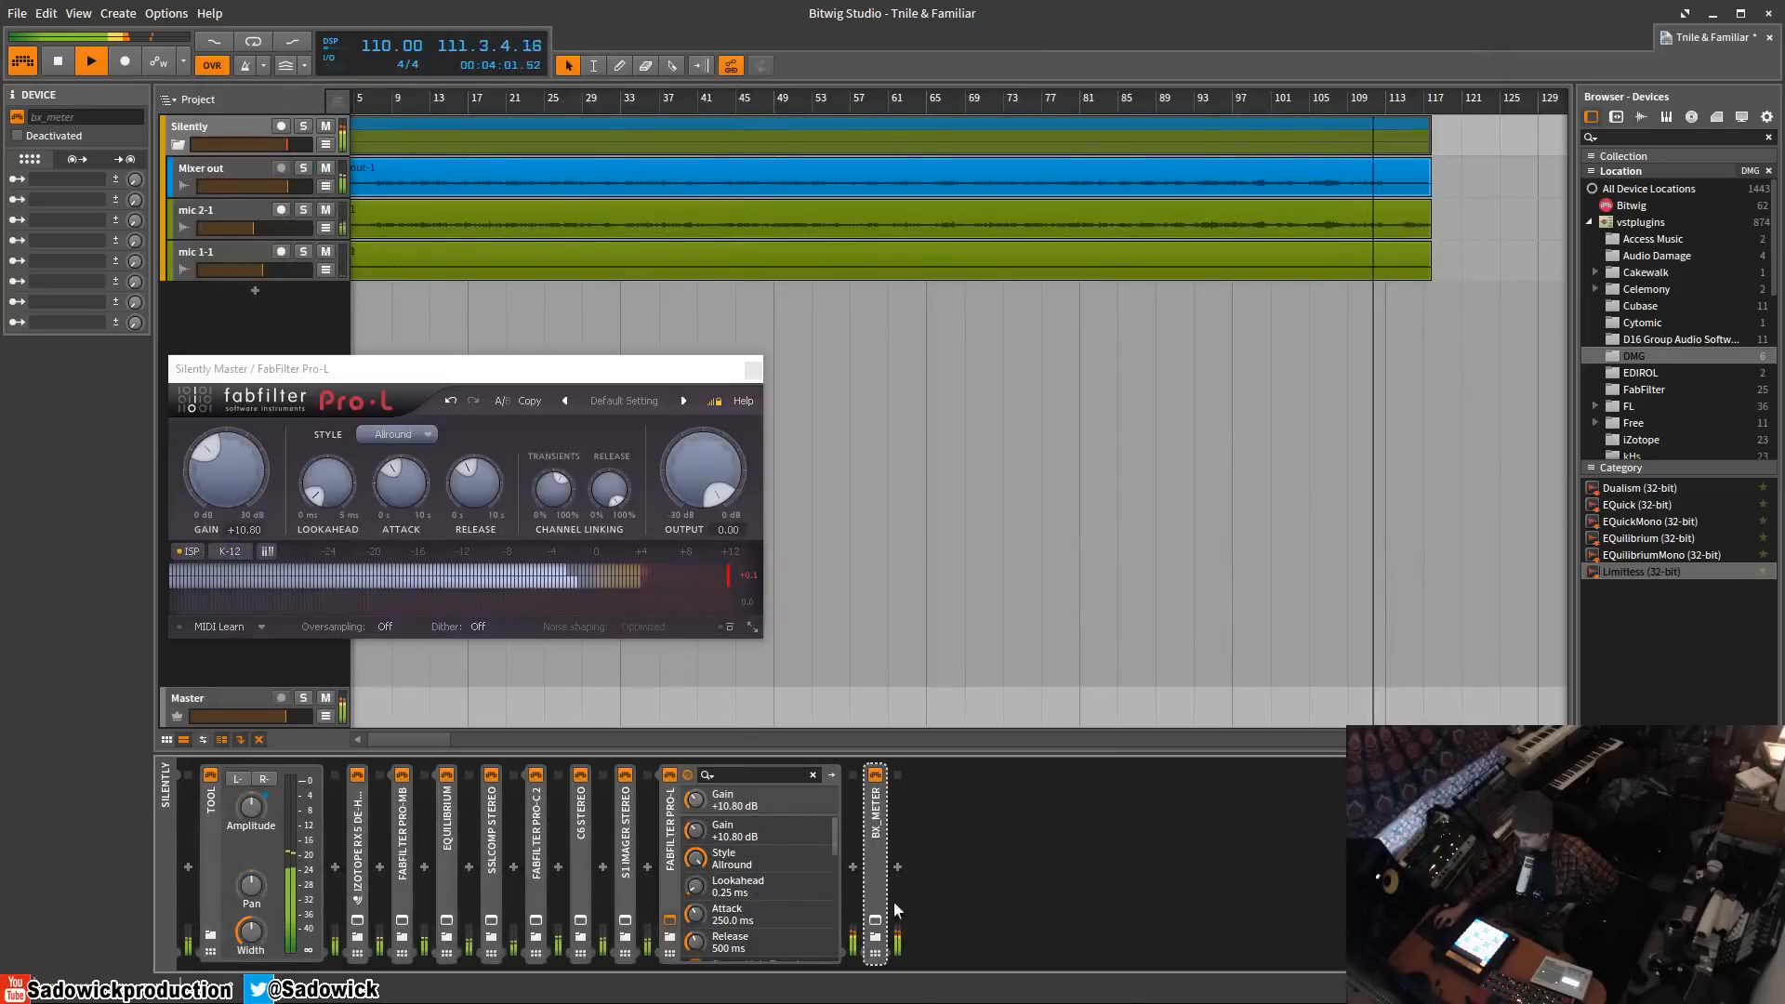
- Open bx_meter beside the Pro-L window, watch the output levels to the end of the song, and stop playback
click(875, 920)
drag(1691, 37, 1018, 91)
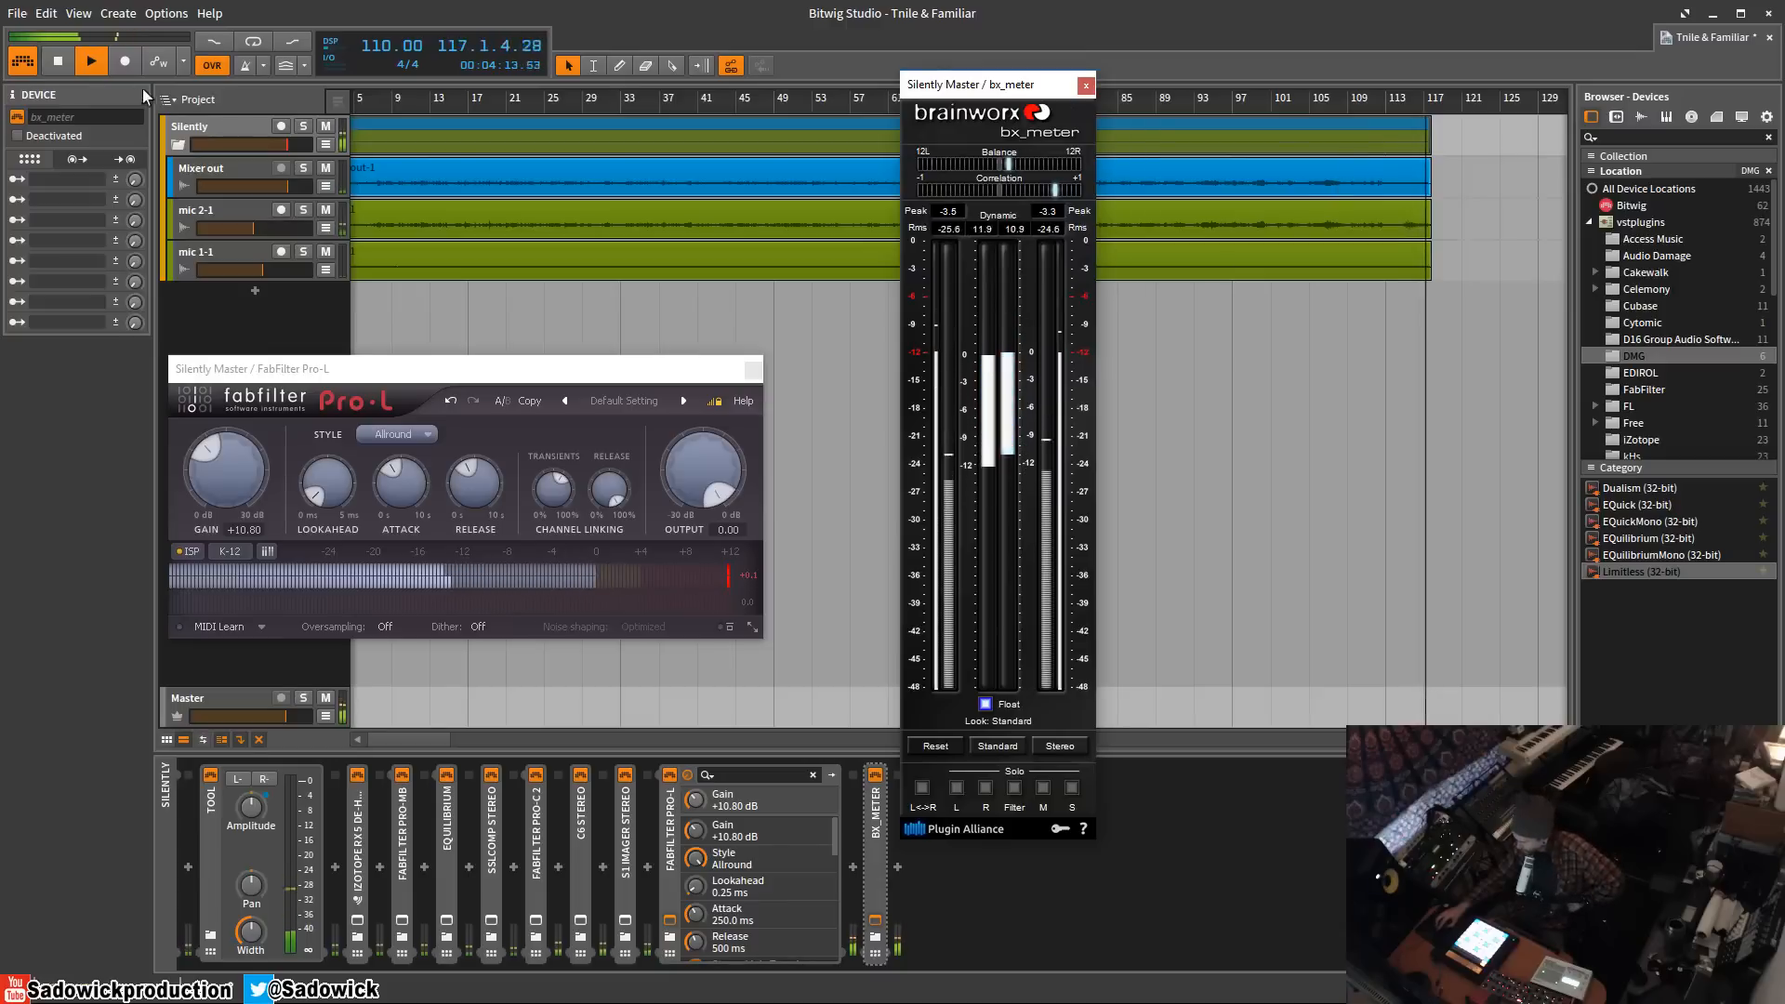
click(61, 65)
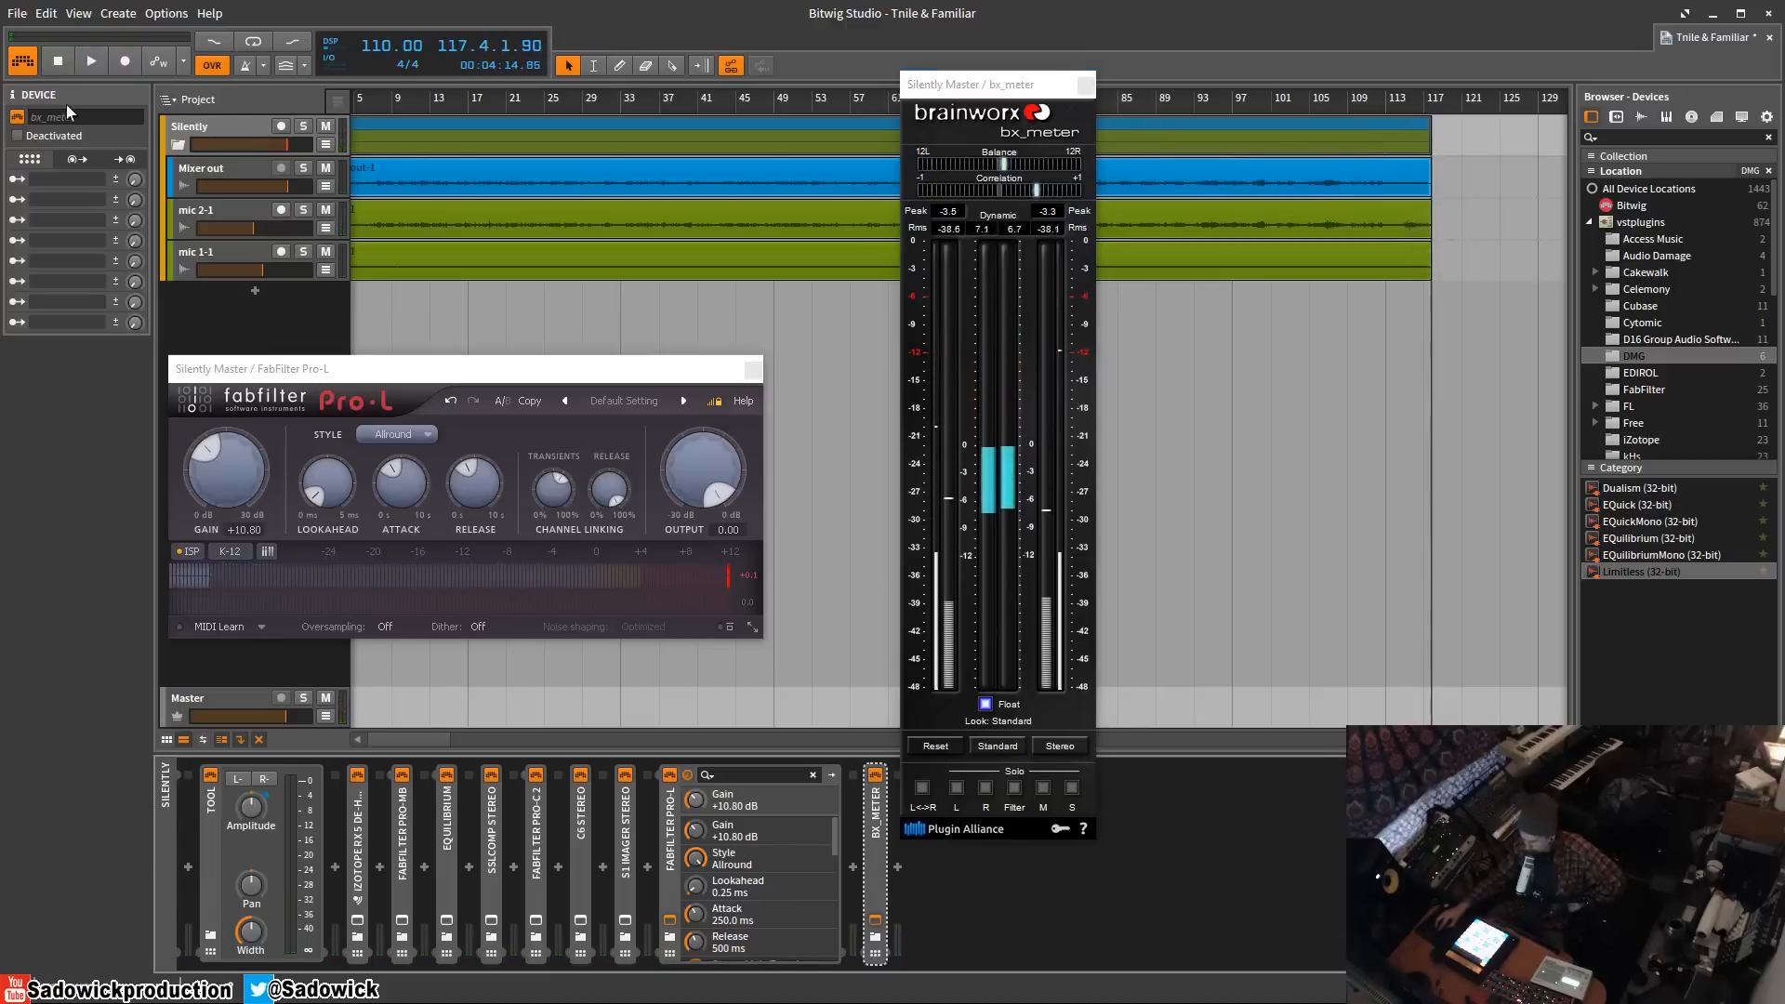